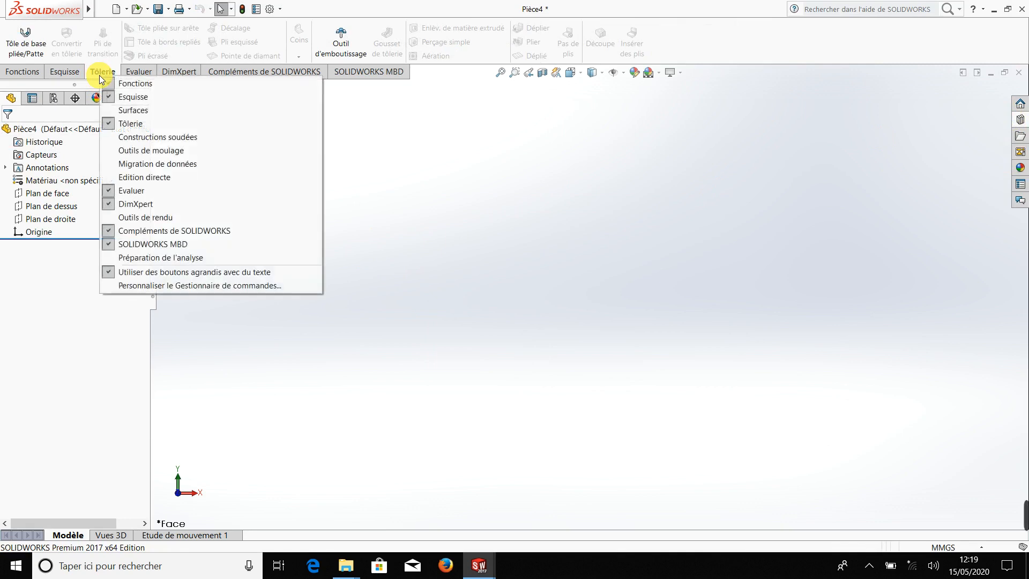
# Toggle the Tôlerie command set off and back on in the CommandManager, and bring up its sheet metal commands.
pyautogui.click(131, 123)
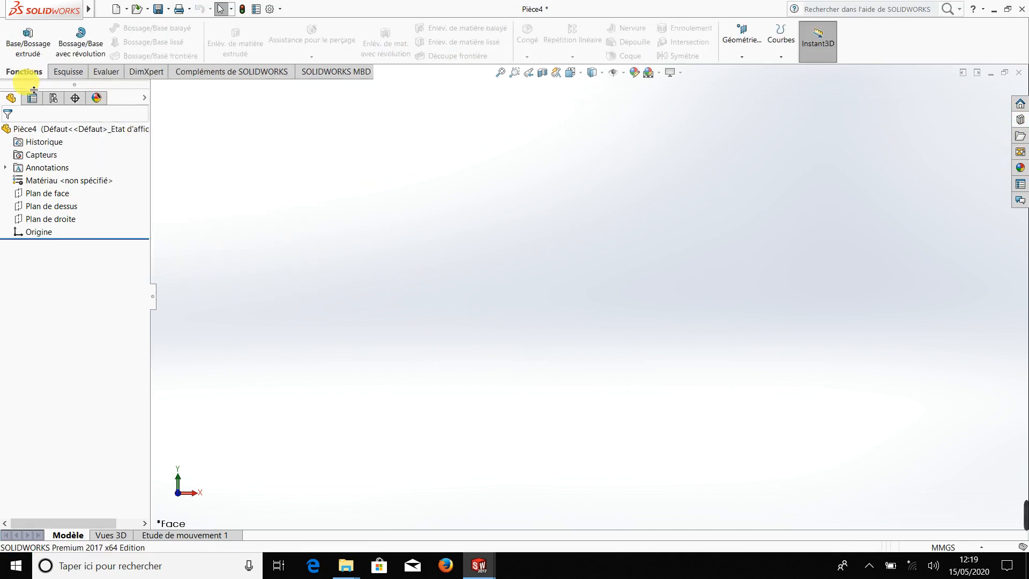
pyautogui.click(145, 73)
pyautogui.click(106, 73)
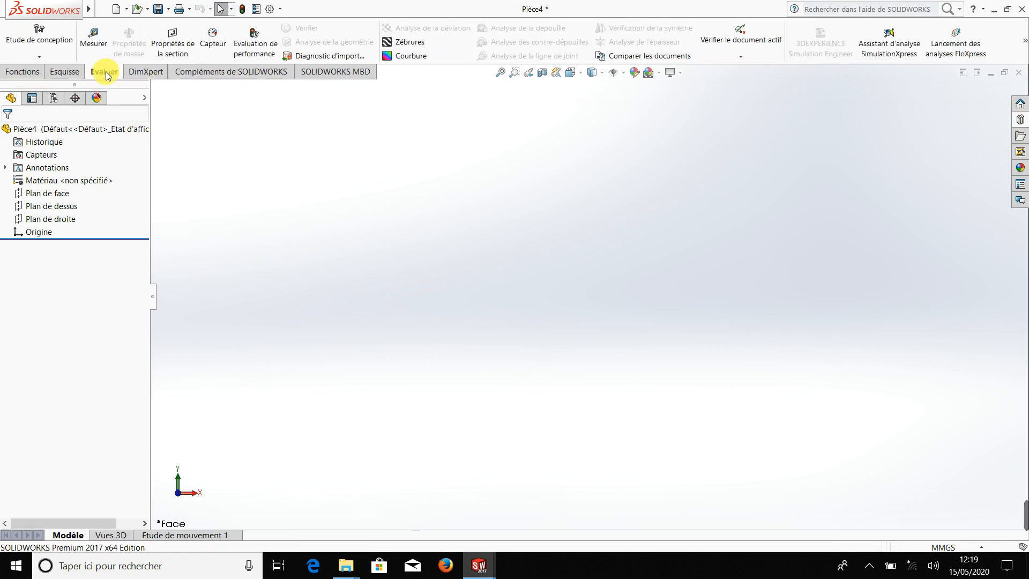
pyautogui.rightClick(105, 72)
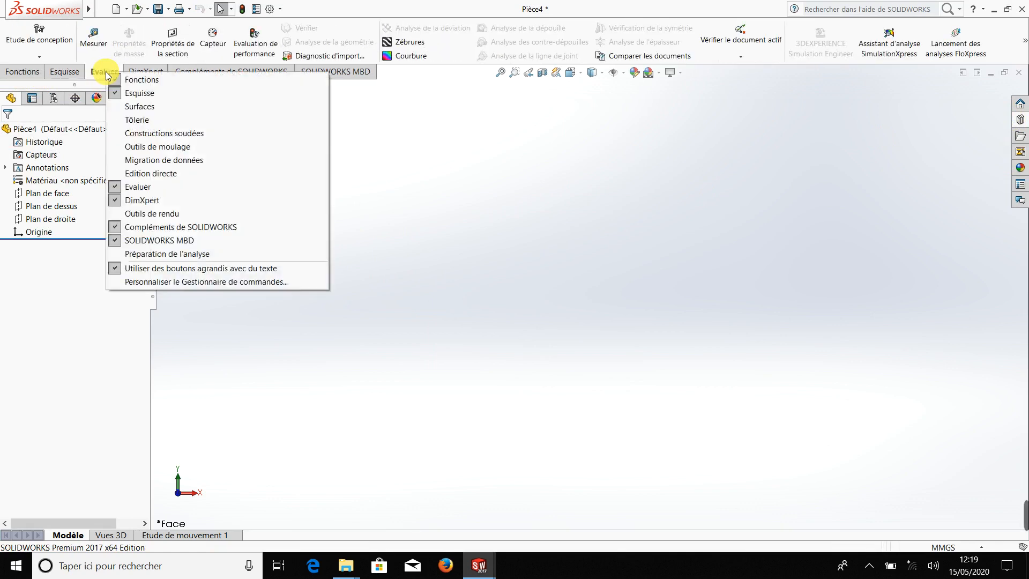
pyautogui.click(138, 119)
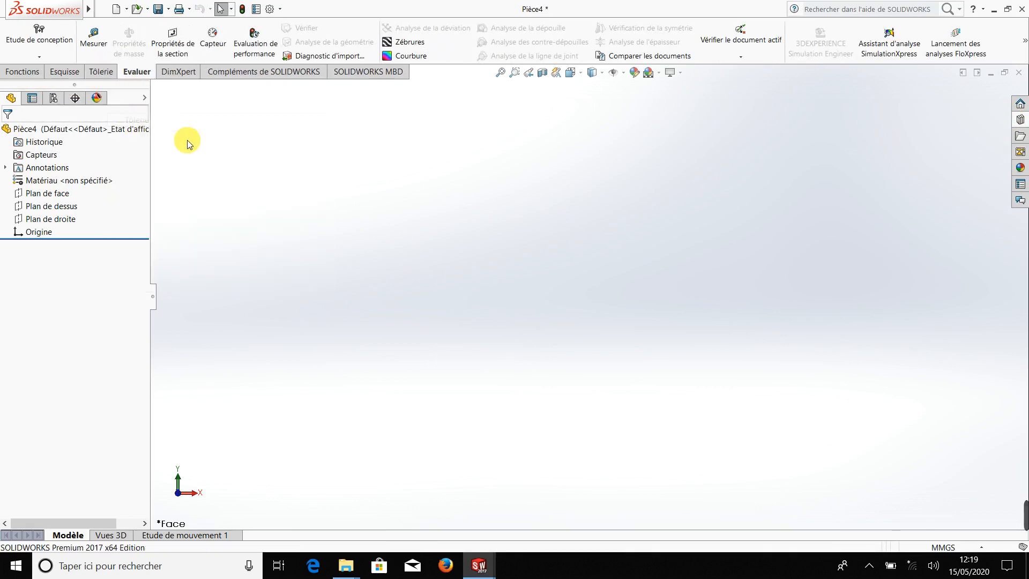
pyautogui.click(101, 73)
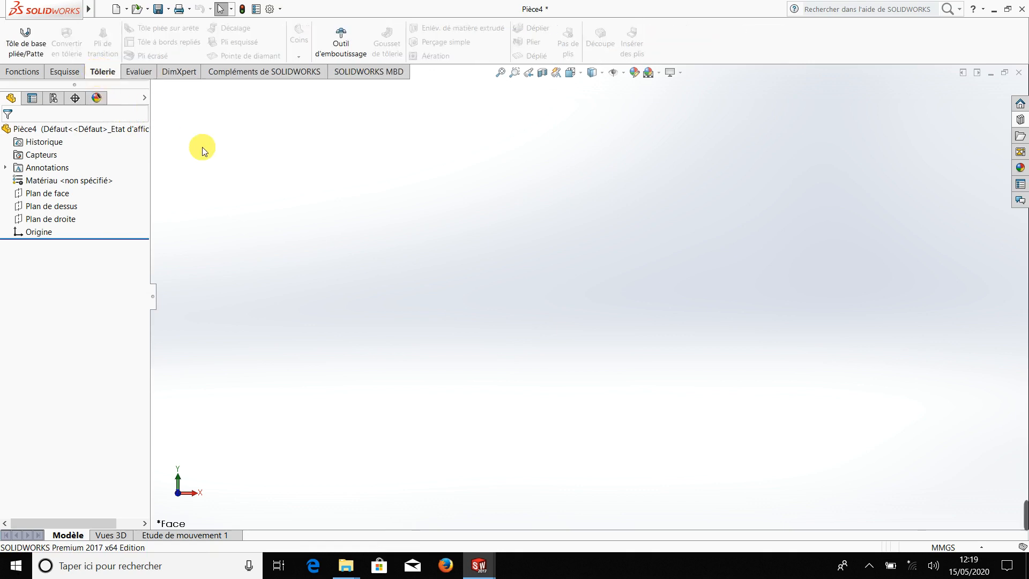
# Sketch a centre rectangle about 110 mm wide and 82 mm high on Plan de face, centred on the origin.
pyautogui.click(28, 75)
pyautogui.click(63, 71)
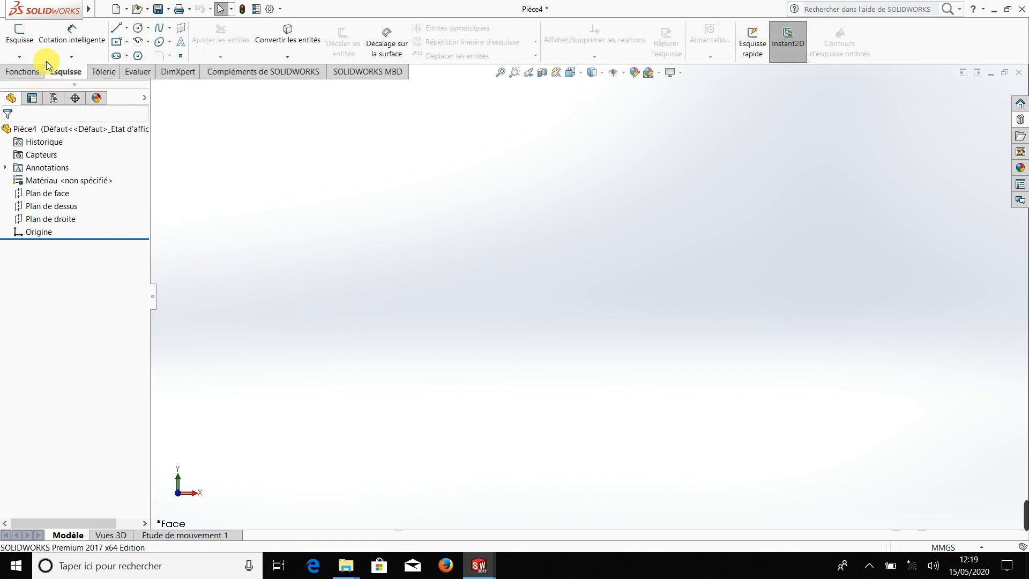
pyautogui.click(22, 37)
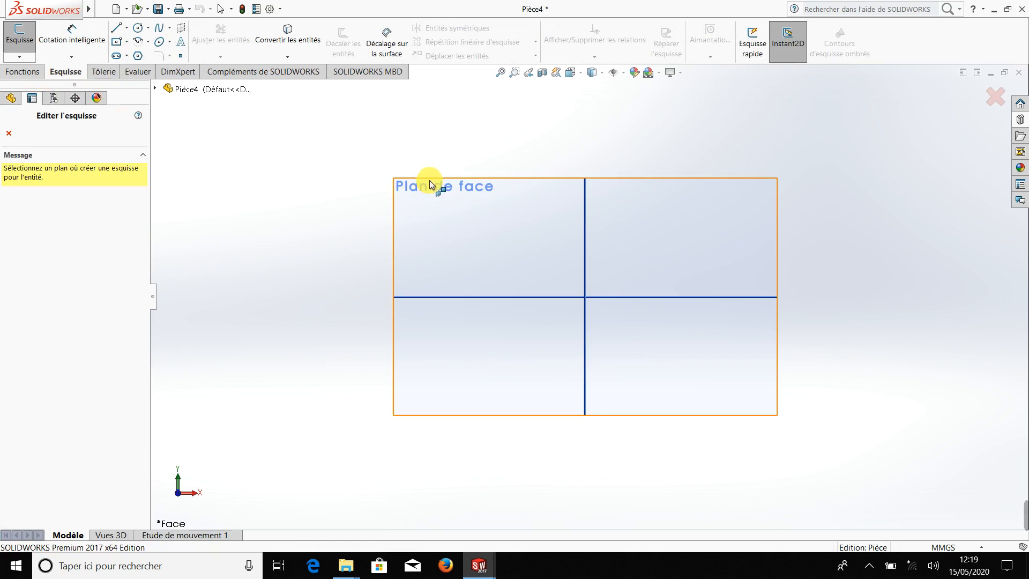
pyautogui.click(430, 180)
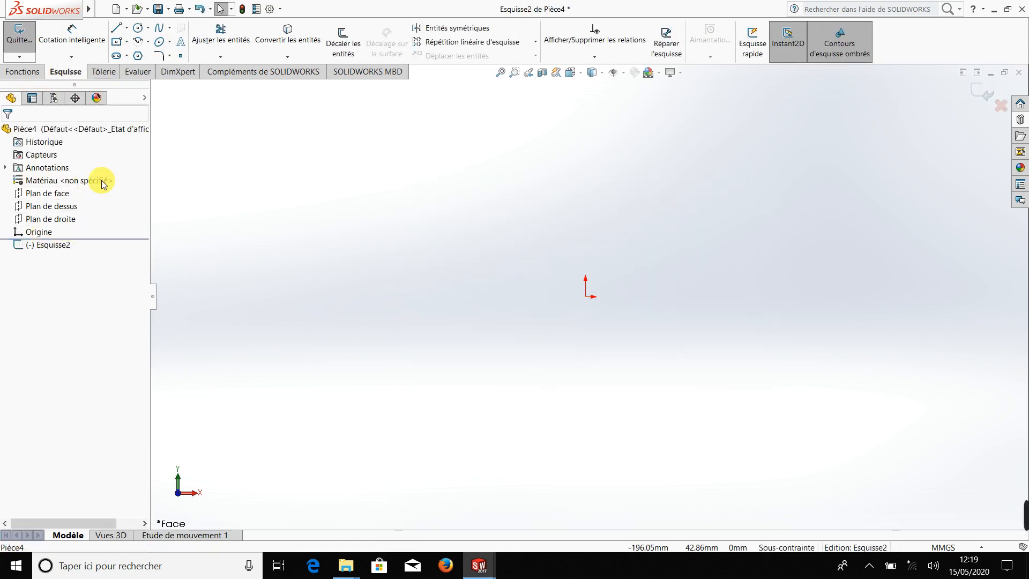
pyautogui.click(116, 42)
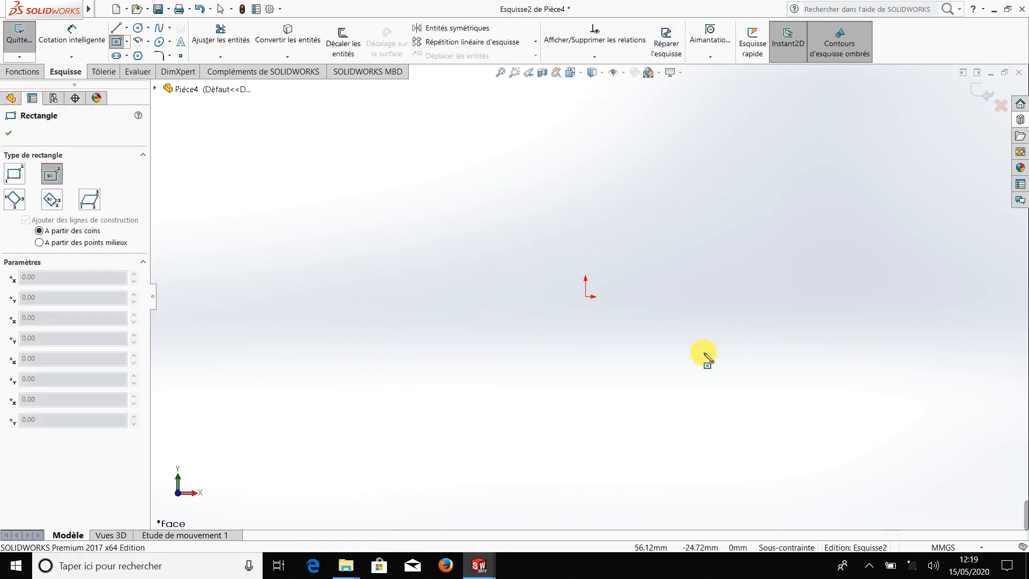
pyautogui.click(585, 297)
pyautogui.click(704, 208)
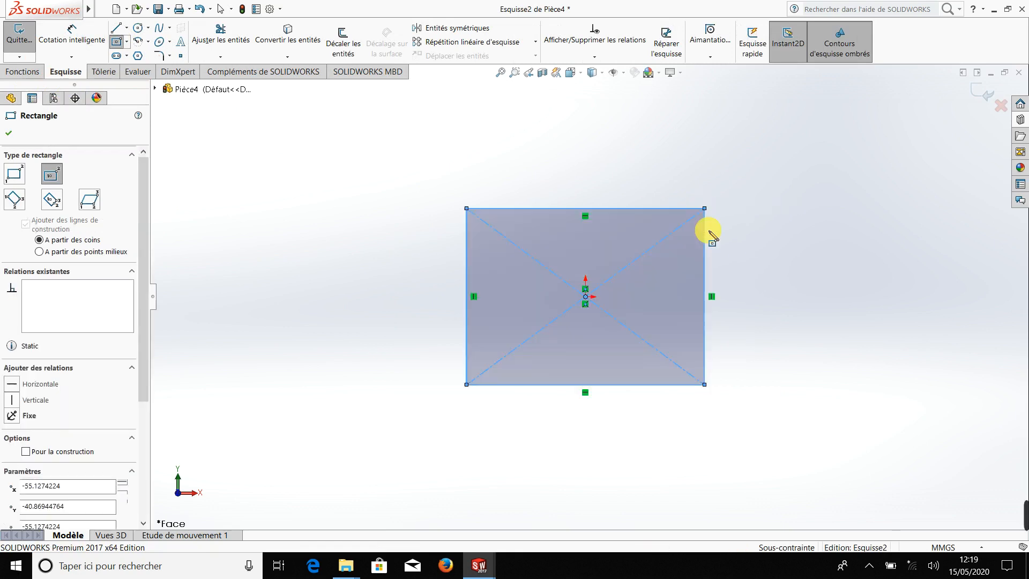
# Dimension the rectangle's width and height to 150 mm each.
pyautogui.click(75, 45)
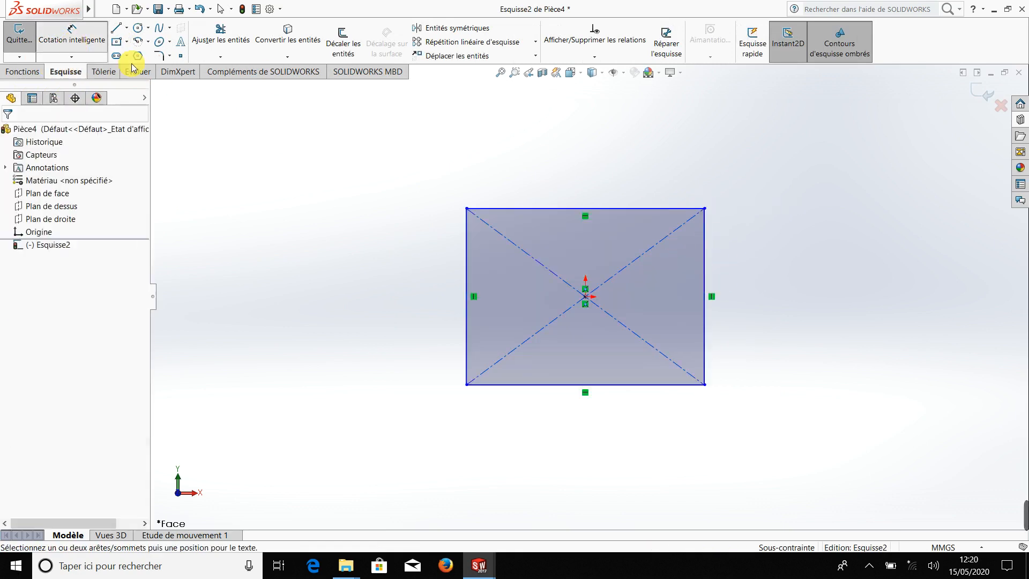
pyautogui.click(579, 212)
pyautogui.click(581, 186)
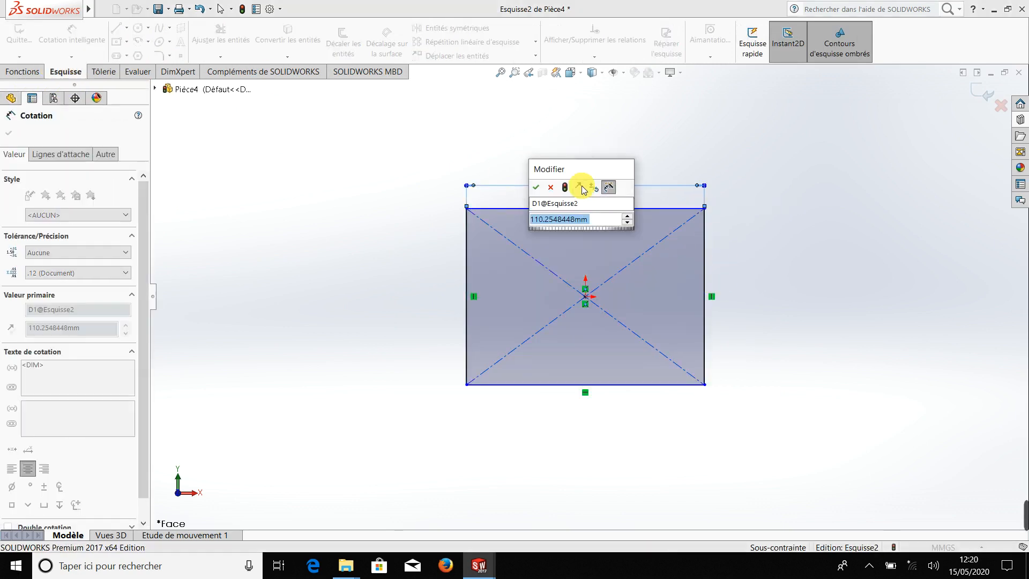
pyautogui.write('150')
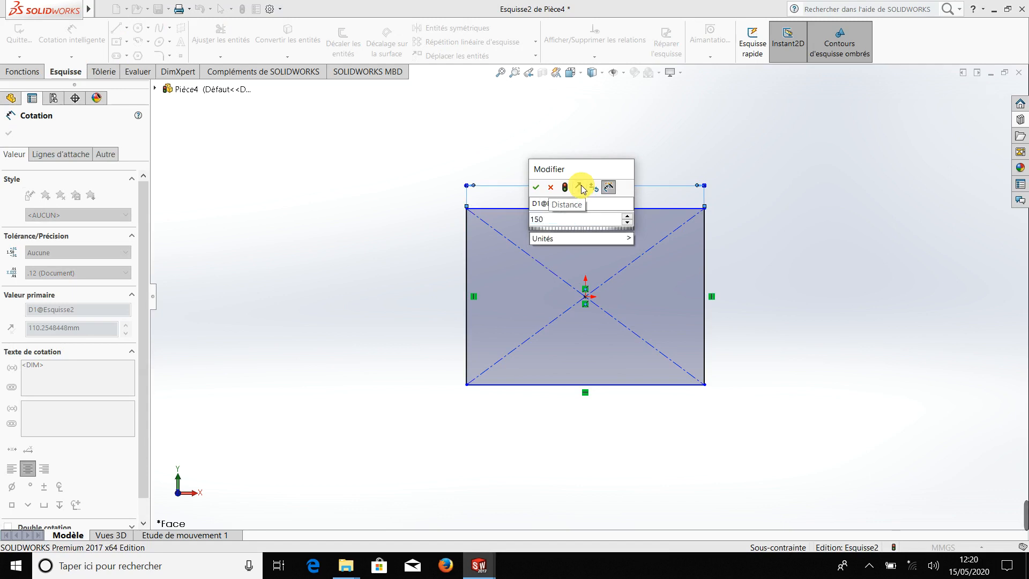
pyautogui.press('Return')
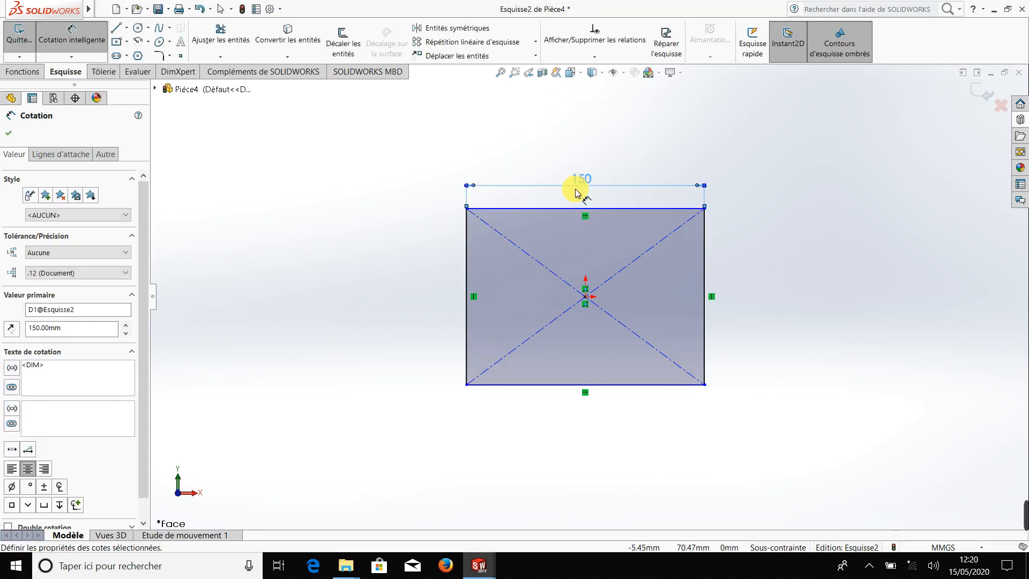
pyautogui.click(467, 272)
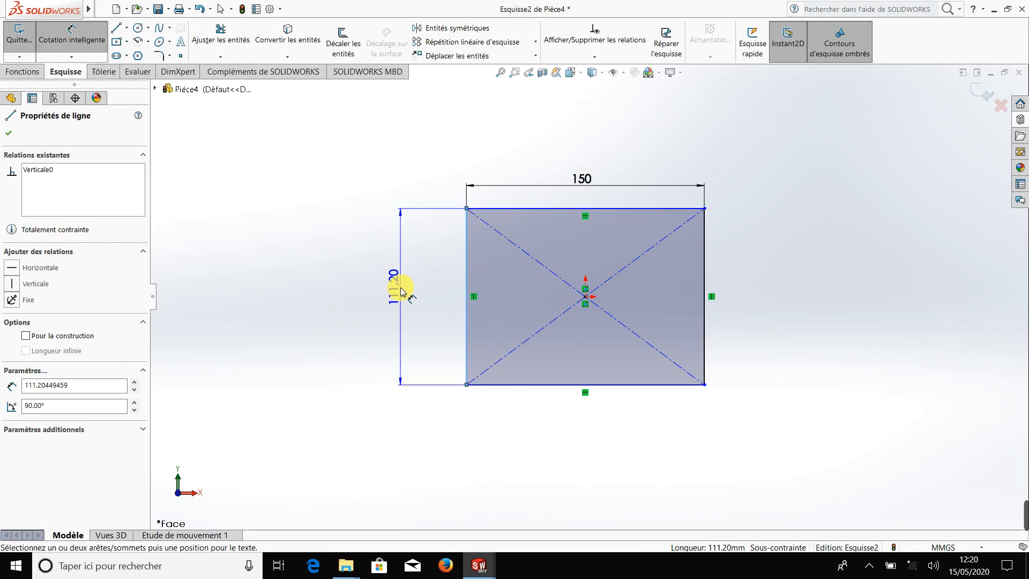
pyautogui.click(398, 289)
pyautogui.write('150')
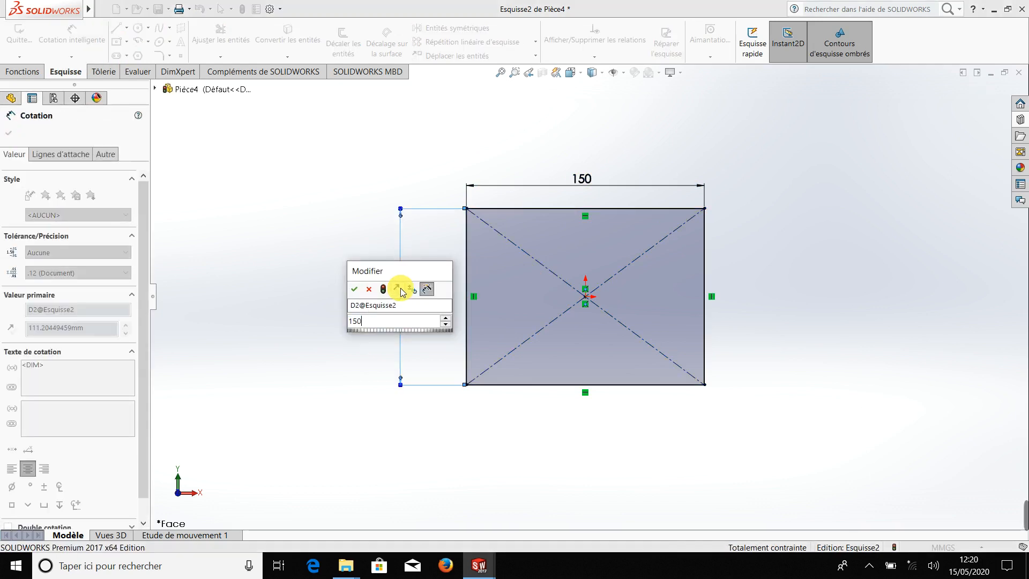
pyautogui.press('Return')
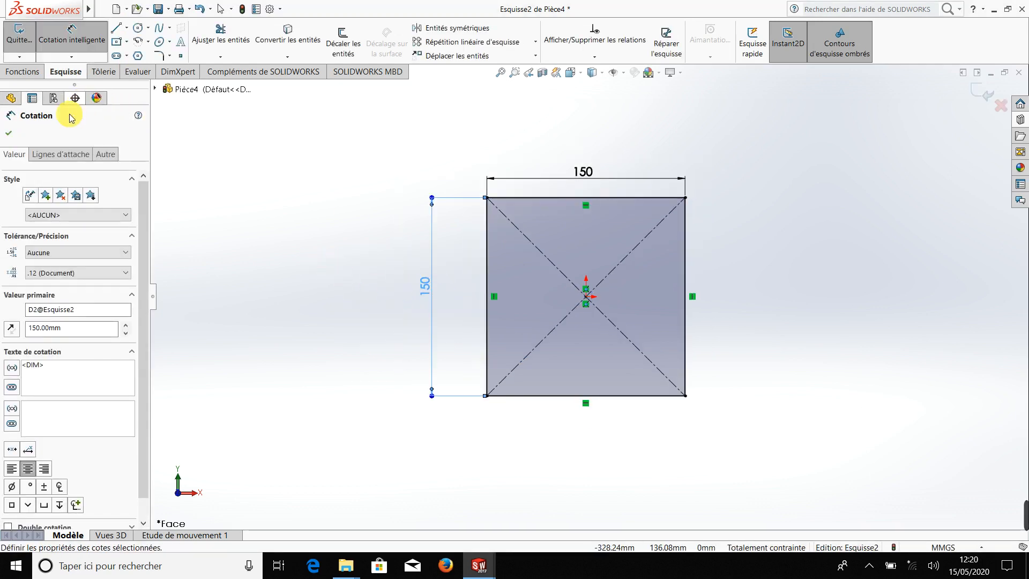
# Start a sheet metal base flange (Tôle de base pliée) from the 150 mm square sketch.
pyautogui.click(103, 72)
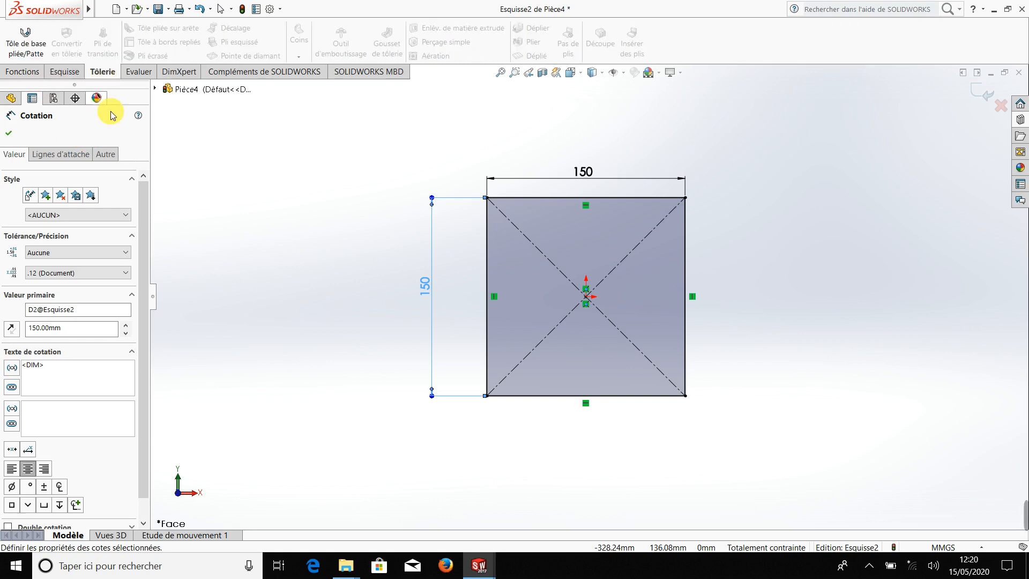
pyautogui.scroll(-3, 622, 263)
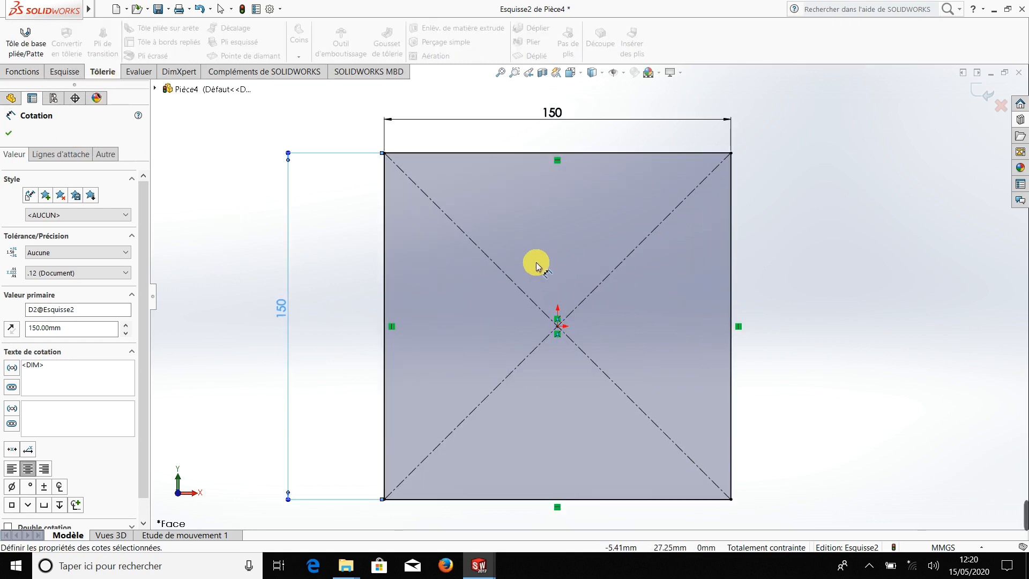
pyautogui.click(27, 46)
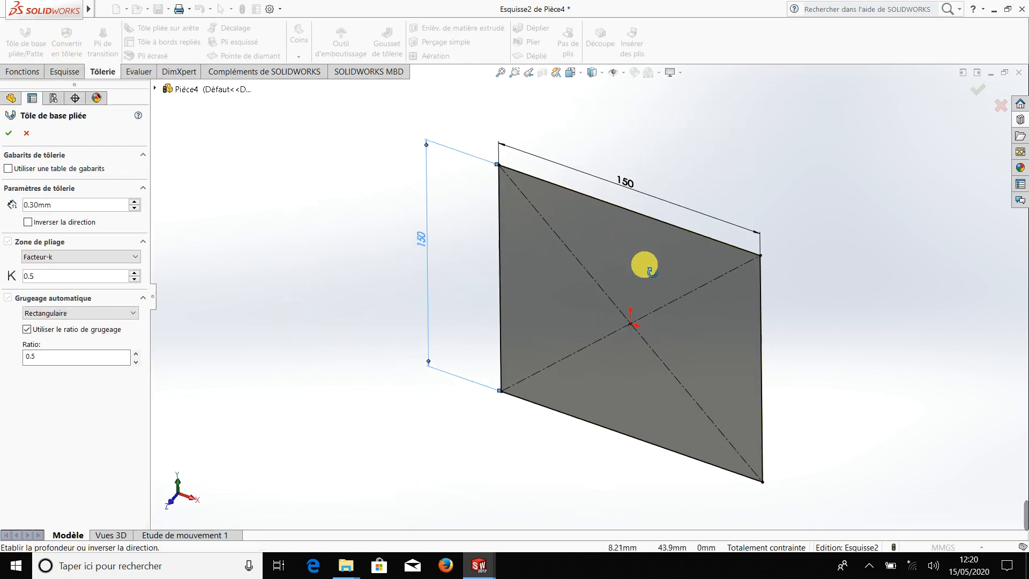
# Examine the thickness of the base flange preview along the upper edge and corner of the plate.
pyautogui.scroll(-5, 536, 182)
pyautogui.scroll(-5, 450, 198)
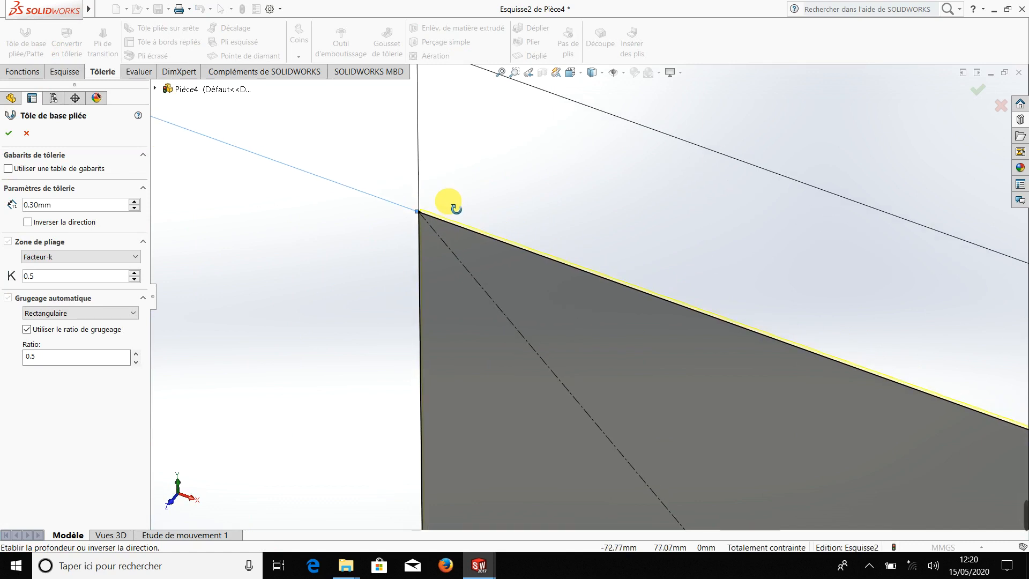
pyautogui.moveTo(453, 202); pyautogui.dragTo(446, 218, button='middle')
pyautogui.scroll(4, 446, 218)
pyautogui.scroll(5, 693, 363)
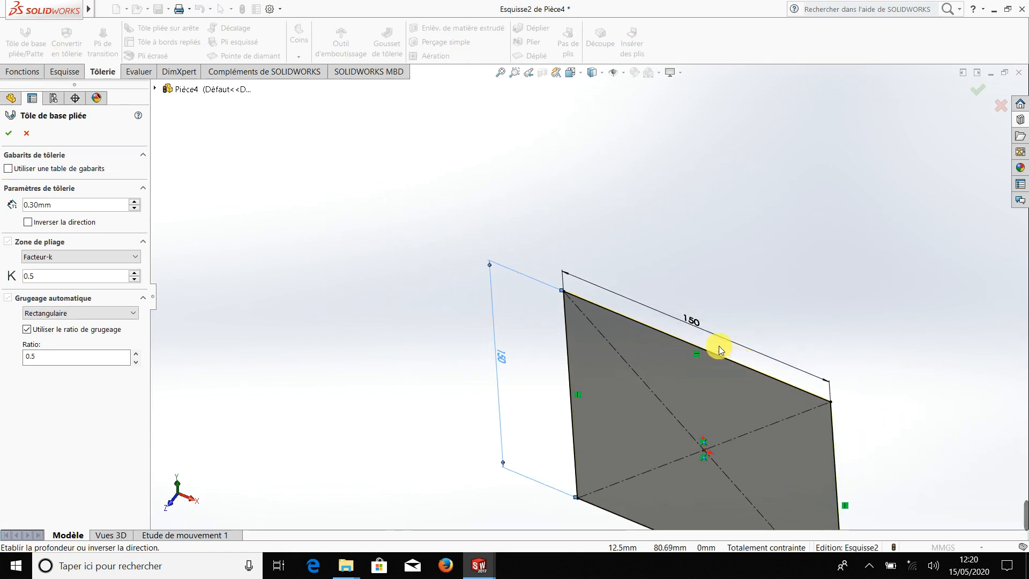
pyautogui.keyDown('ctrl'); pyautogui.moveTo(767, 396); pyautogui.dragTo(697, 276, button='middle'); pyautogui.keyUp('ctrl')
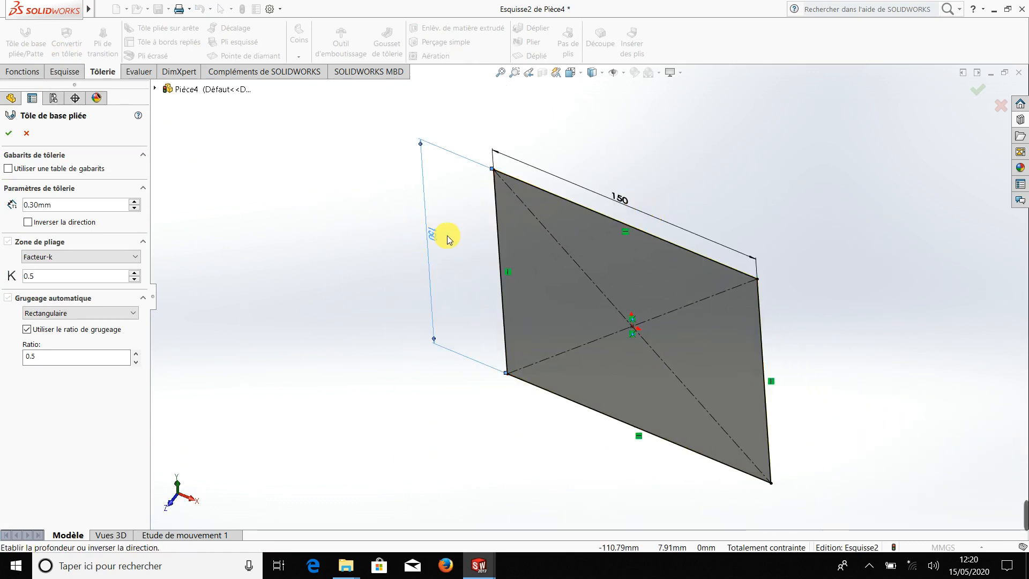
pyautogui.moveTo(447, 236); pyautogui.dragTo(541, 210, button='middle')
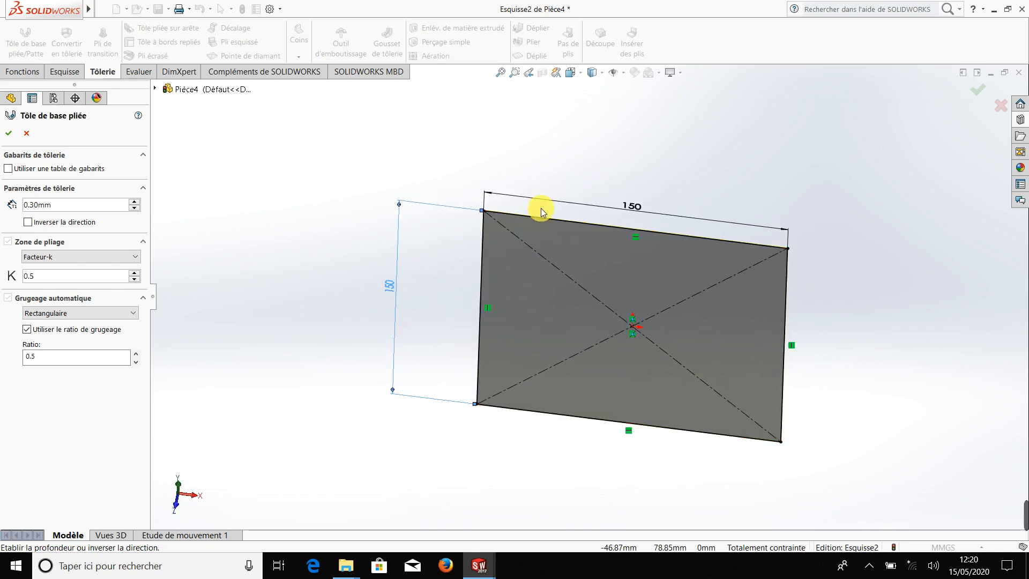
pyautogui.scroll(-6, 541, 211)
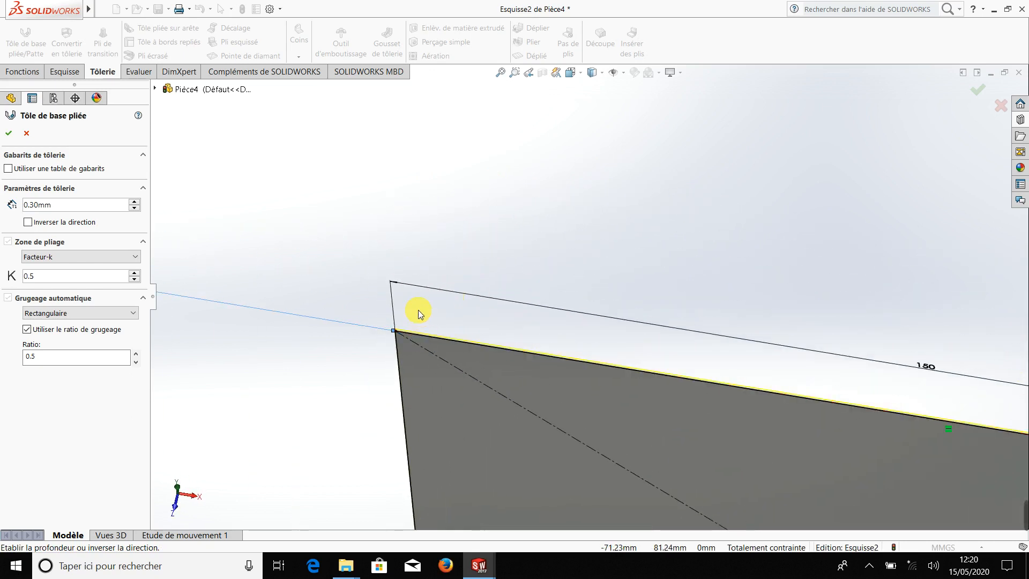
pyautogui.scroll(8, 512, 389)
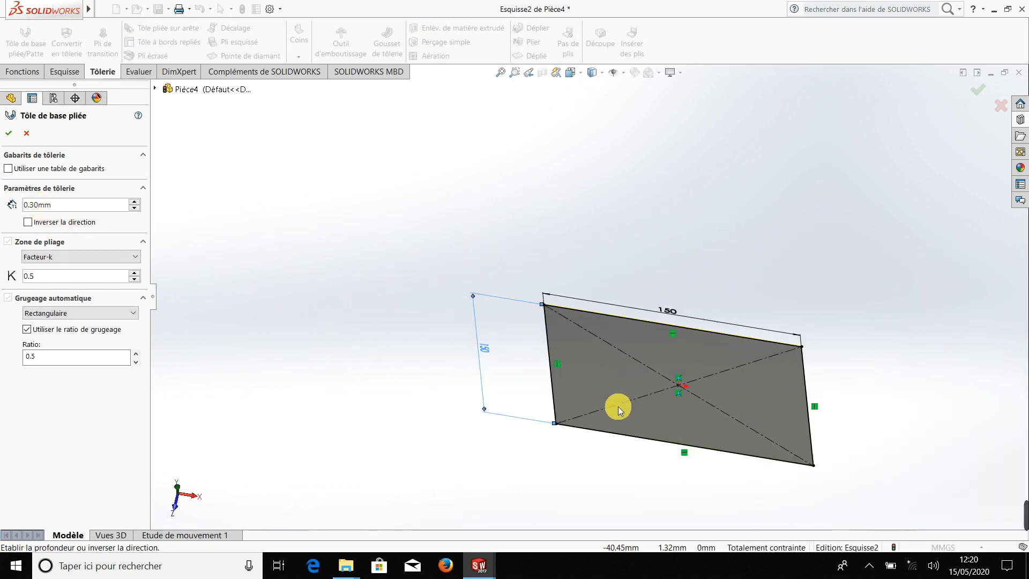
pyautogui.middleClick(629, 401)
pyautogui.middleClick(629, 401)
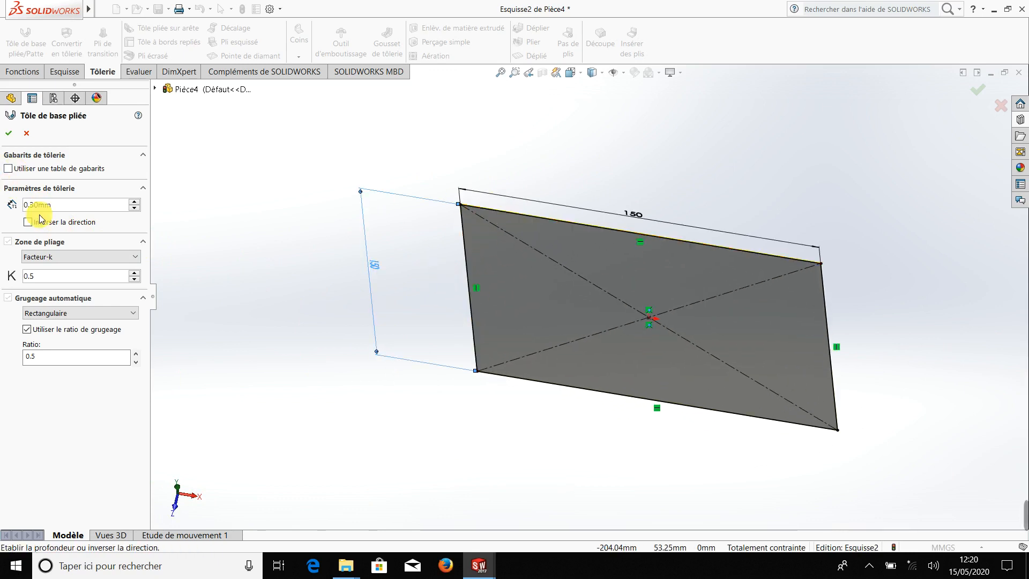
# Raise the base flange thickness in 1 mm increments beyond 7.30 mm to preview a thicker plate.
pyautogui.click(134, 202)
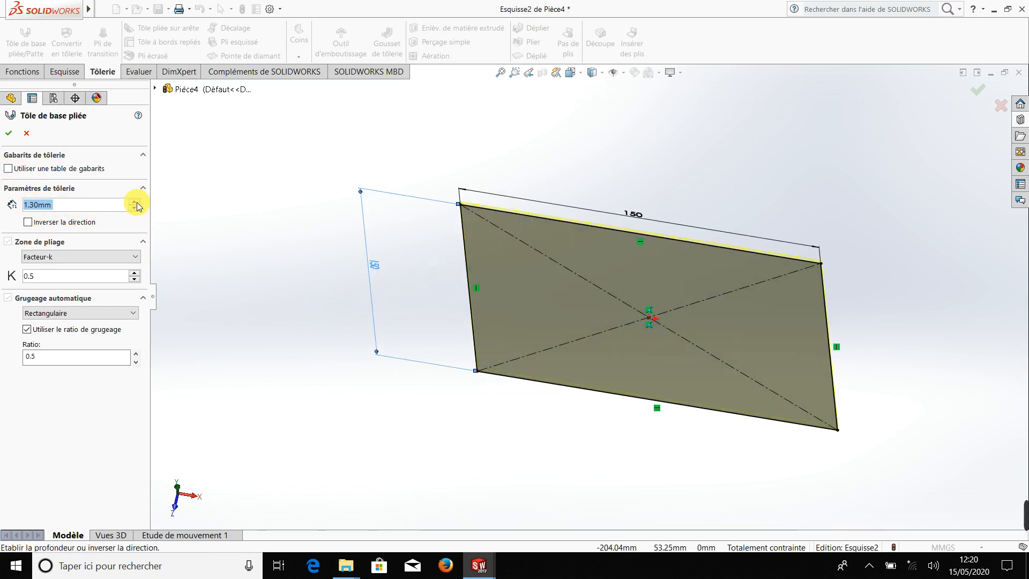
pyautogui.click(134, 202)
pyautogui.scroll(-5, 482, 215)
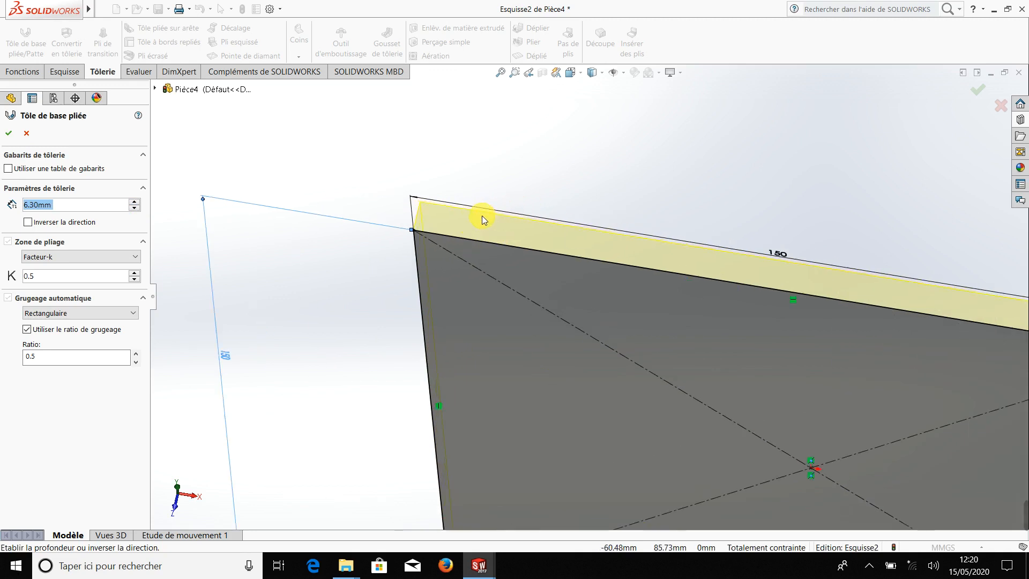
pyautogui.click(134, 201)
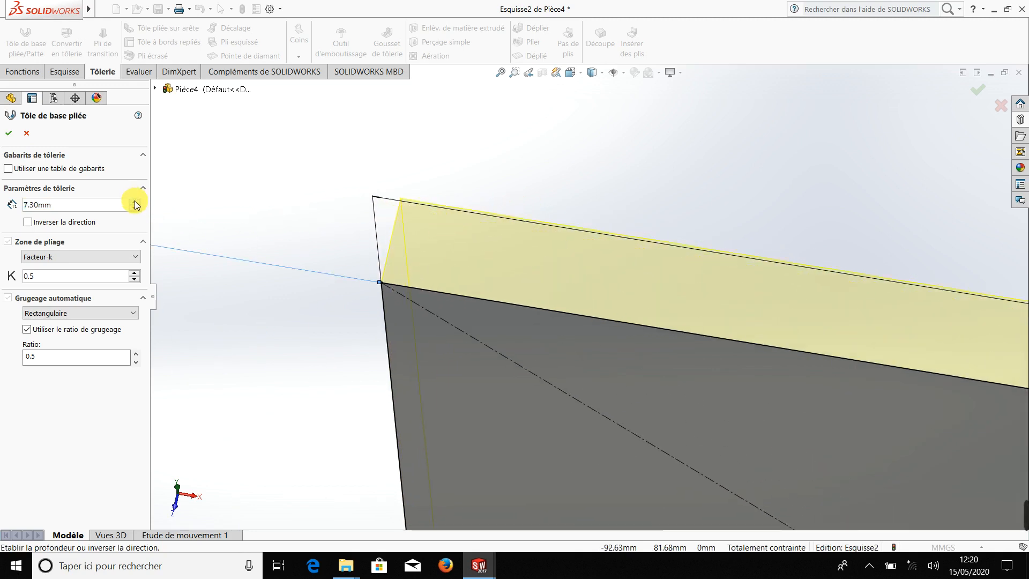
pyautogui.click(134, 202)
pyautogui.click(134, 201)
pyautogui.click(134, 201)
pyautogui.click(134, 201)
# Set the sheet thickness to 0.50 mm and create the base flange.
pyautogui.click(92, 208)
pyautogui.moveTo(93, 209); pyautogui.dragTo(2, 196)
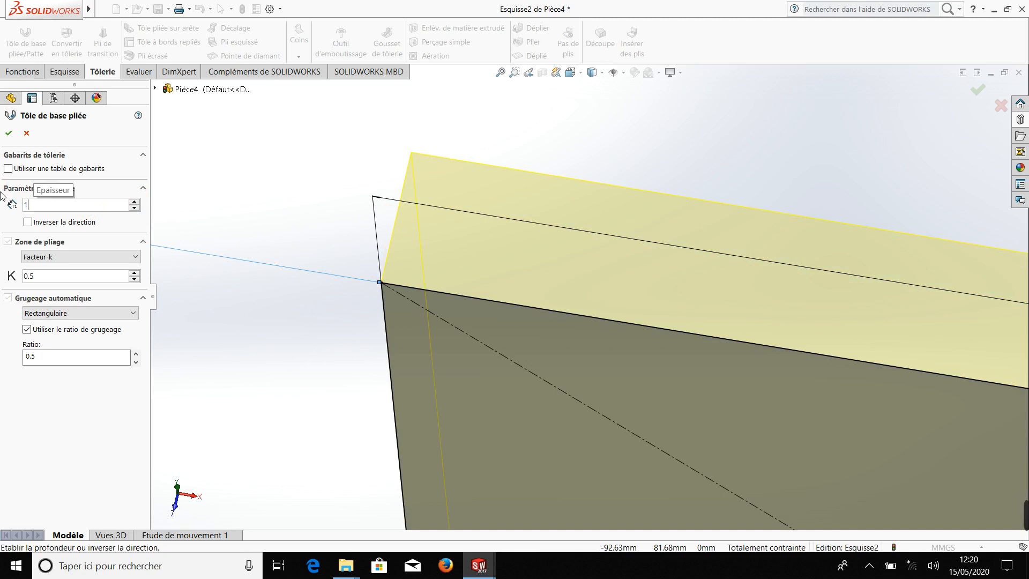
pyautogui.write('1')
pyautogui.click(248, 311)
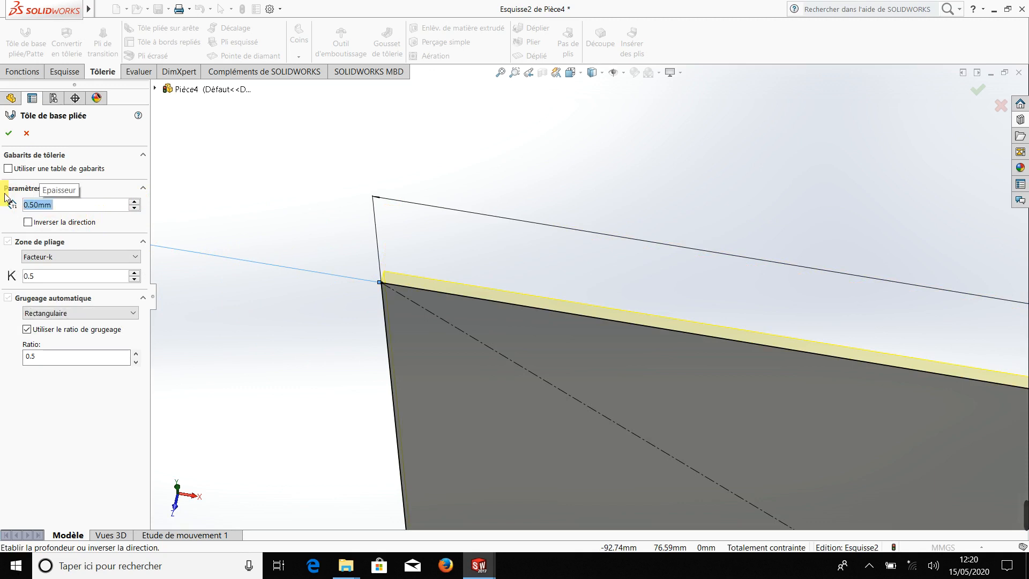
pyautogui.click(14, 138)
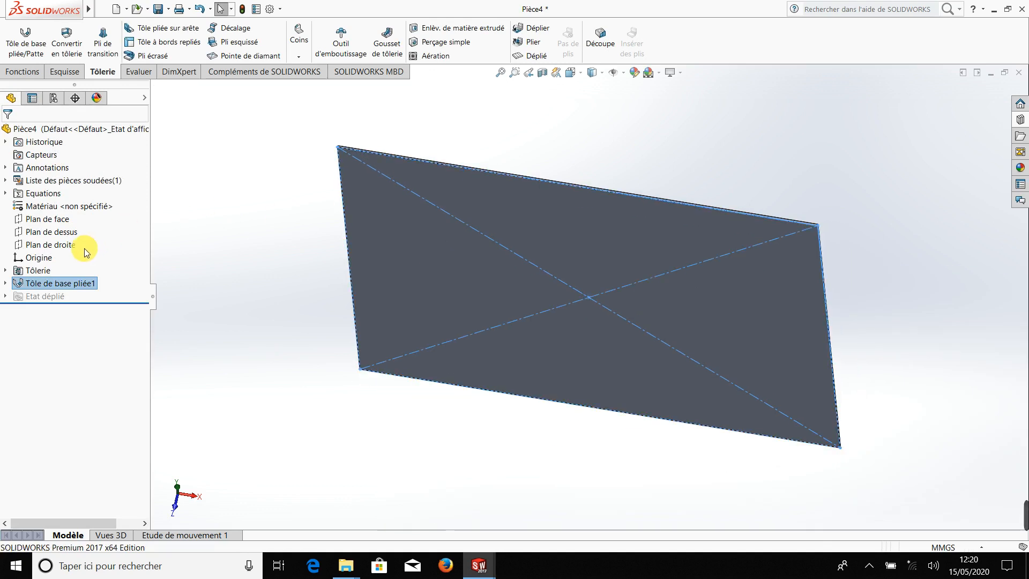
# View the plate normal to Plan de face and turn it to an angled view.
pyautogui.click(51, 220)
pyautogui.click(119, 203)
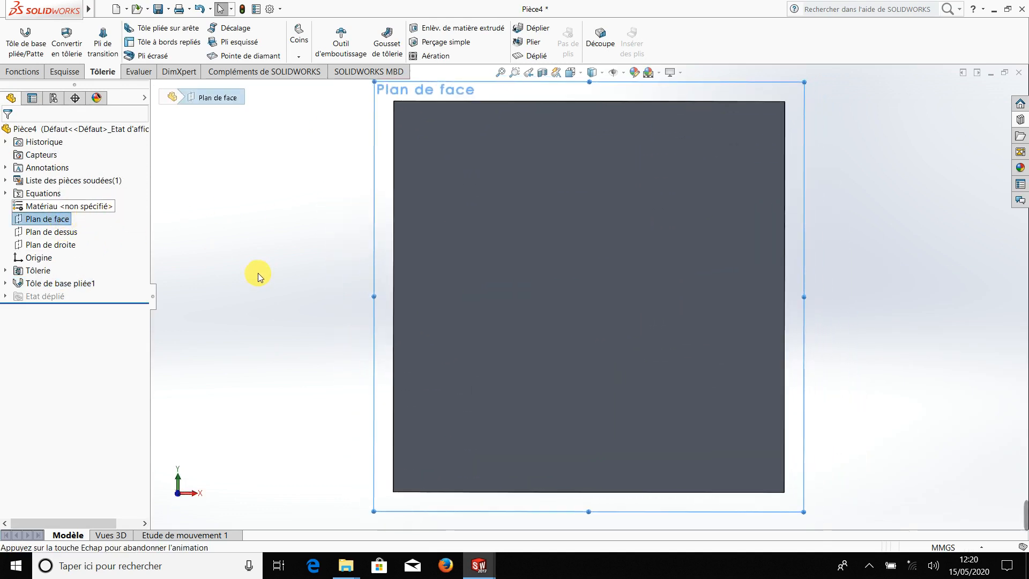
pyautogui.click(278, 275)
pyautogui.scroll(2, 278, 275)
pyautogui.moveTo(278, 329); pyautogui.dragTo(336, 378, button='middle')
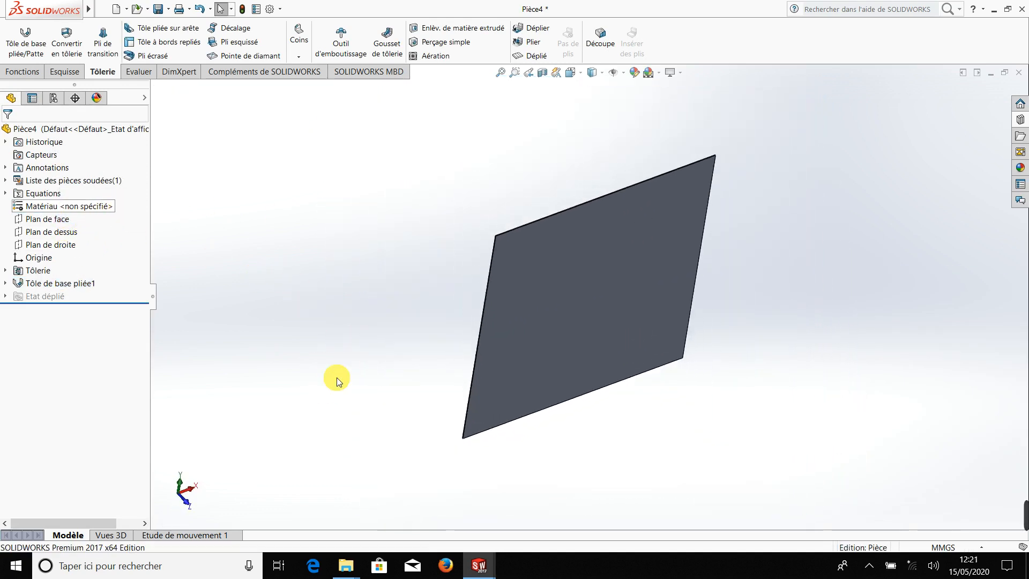
# Edit the base flange's sketch, set the square's horizontal dimension to 140 mm and exit the sketch.
pyautogui.scroll(-4, 561, 253)
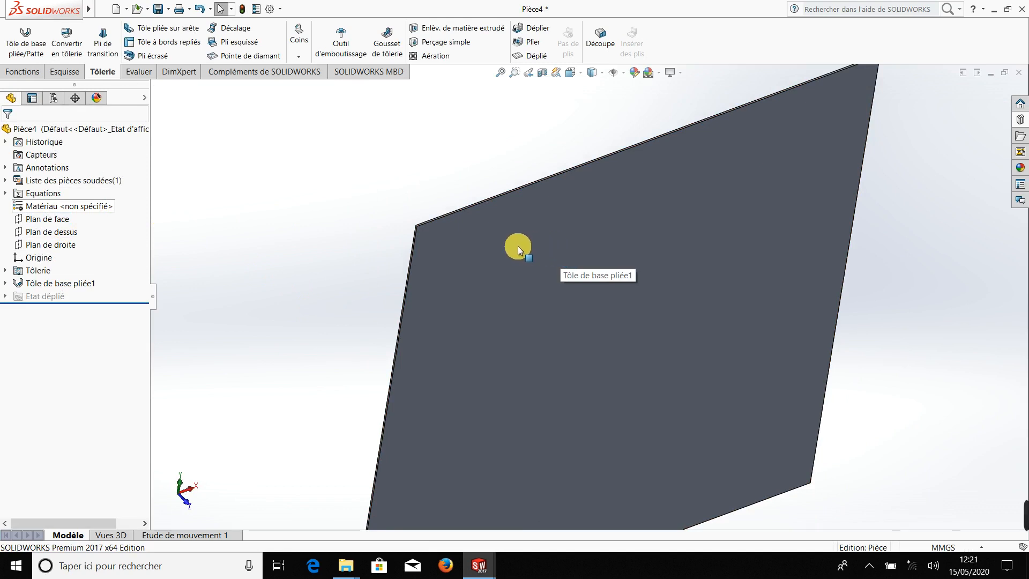
pyautogui.scroll(3, 512, 251)
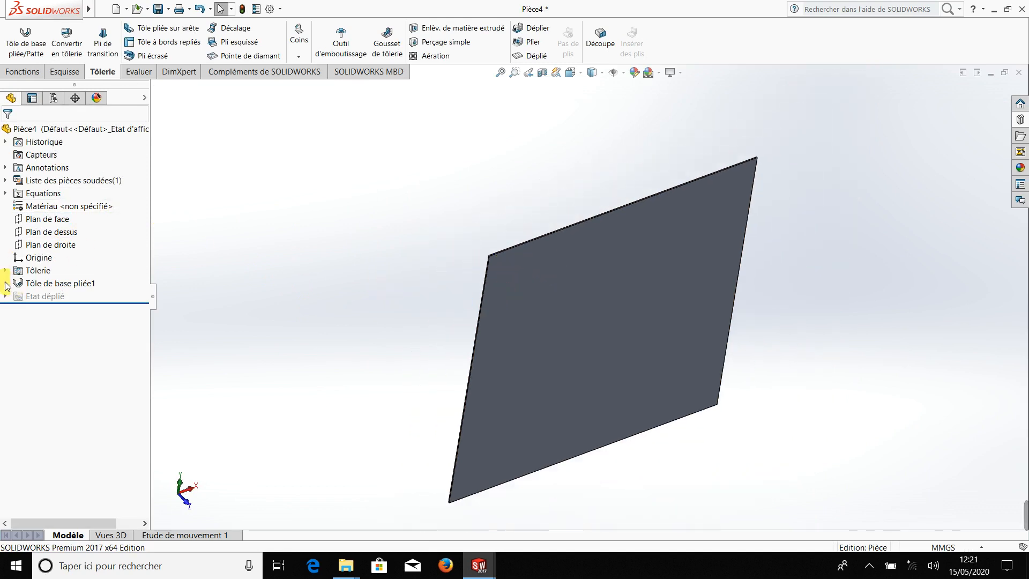
pyautogui.click(5, 283)
pyautogui.click(43, 296)
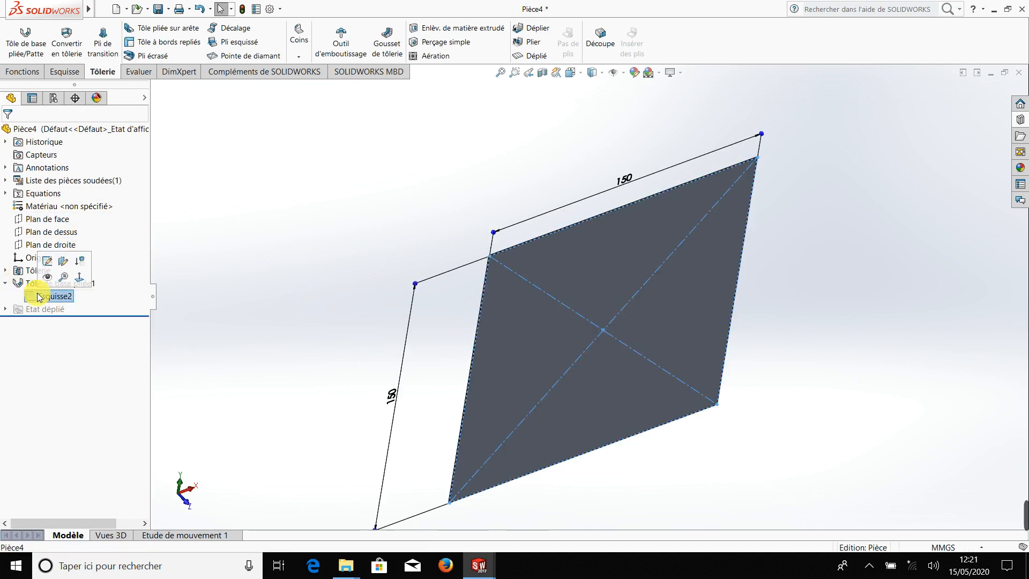
pyautogui.click(47, 261)
pyautogui.scroll(-2, 597, 214)
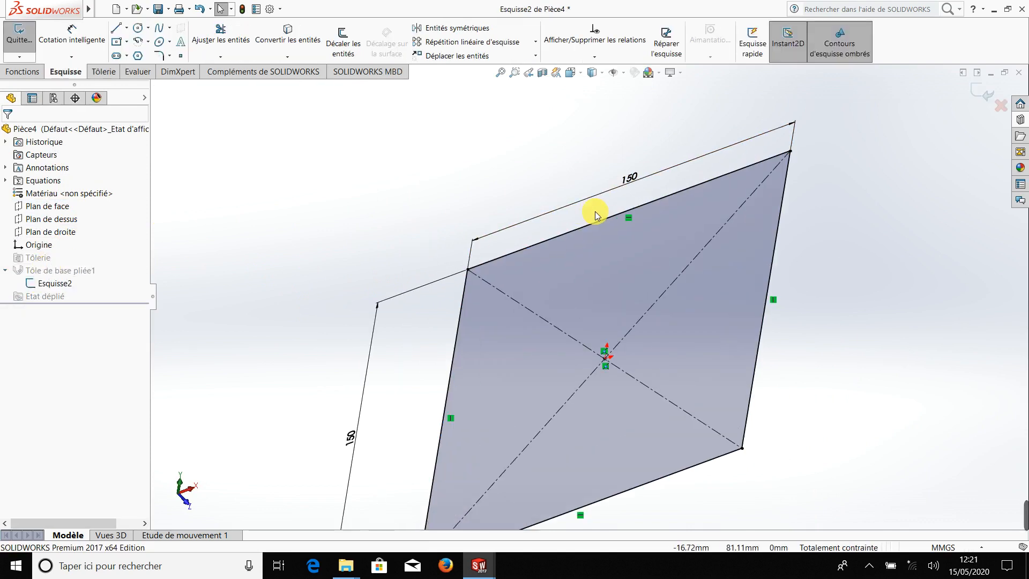
pyautogui.click(59, 35)
pyautogui.click(632, 179)
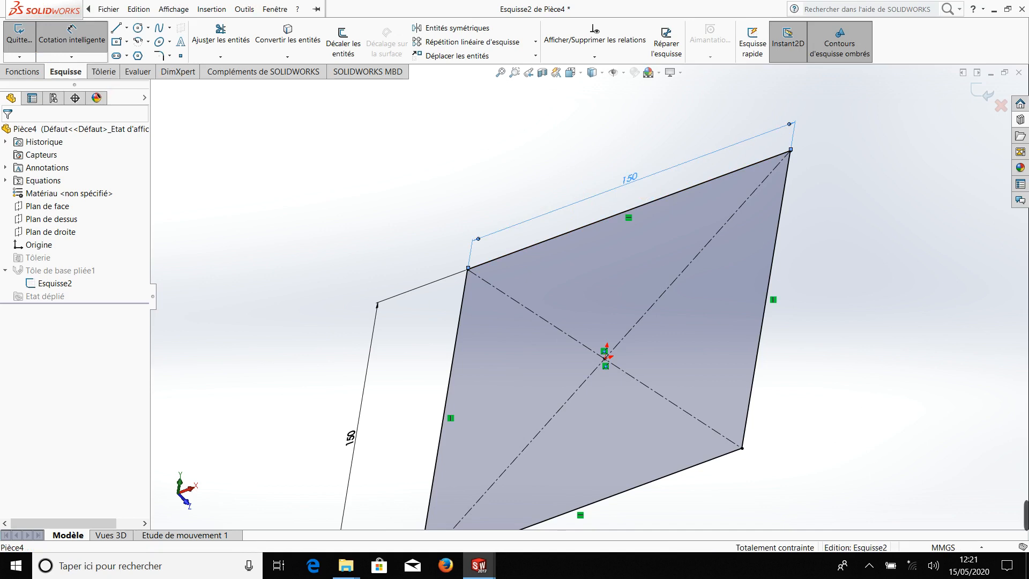
pyautogui.click(633, 181)
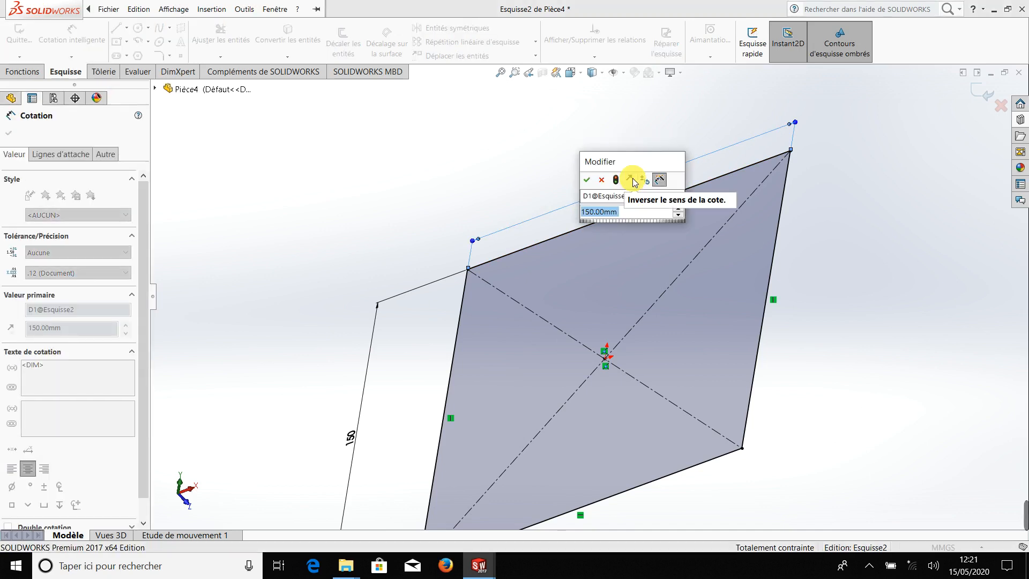
pyautogui.write('140')
pyautogui.press('Return')
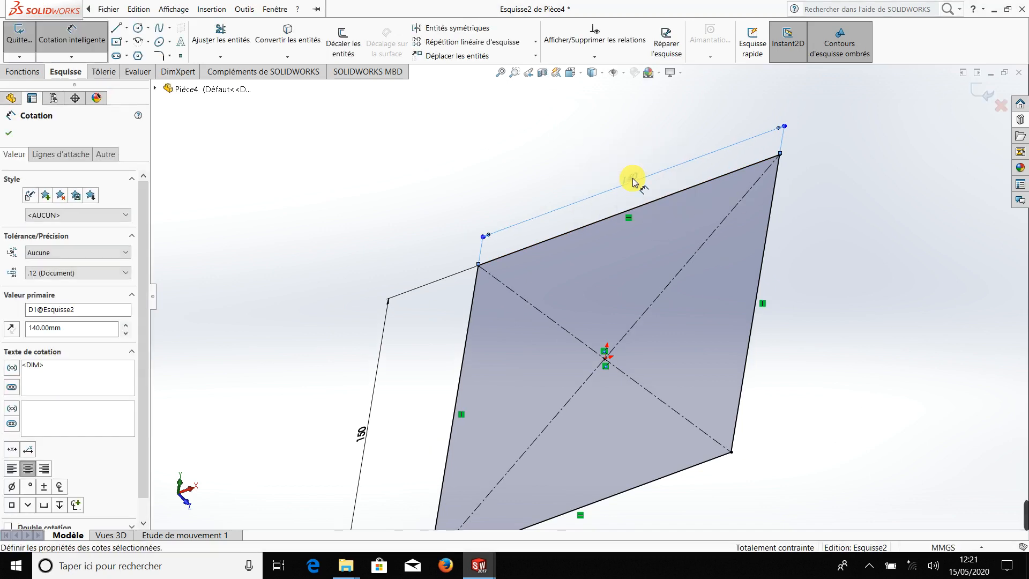
pyautogui.click(464, 179)
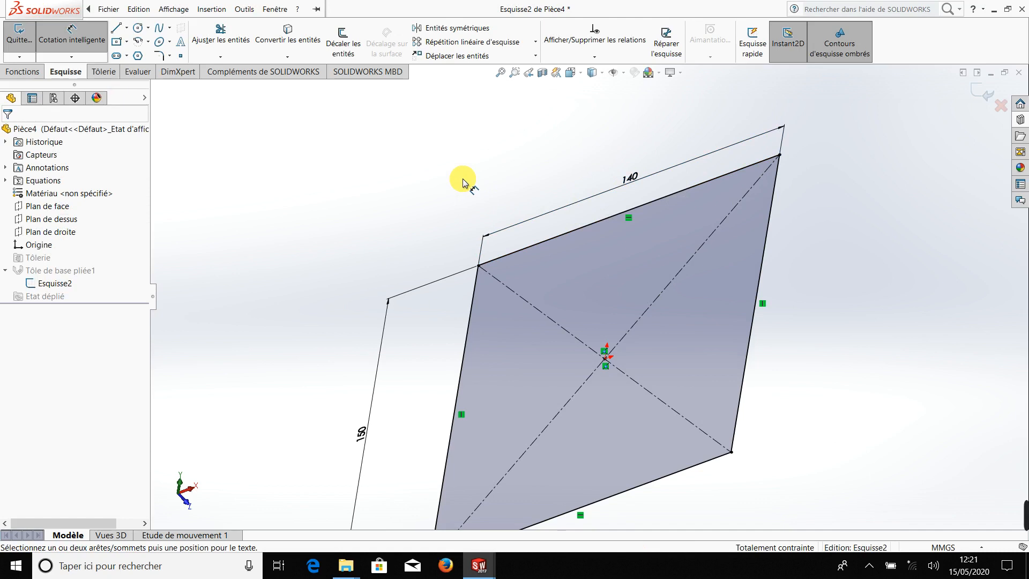
pyautogui.click(975, 94)
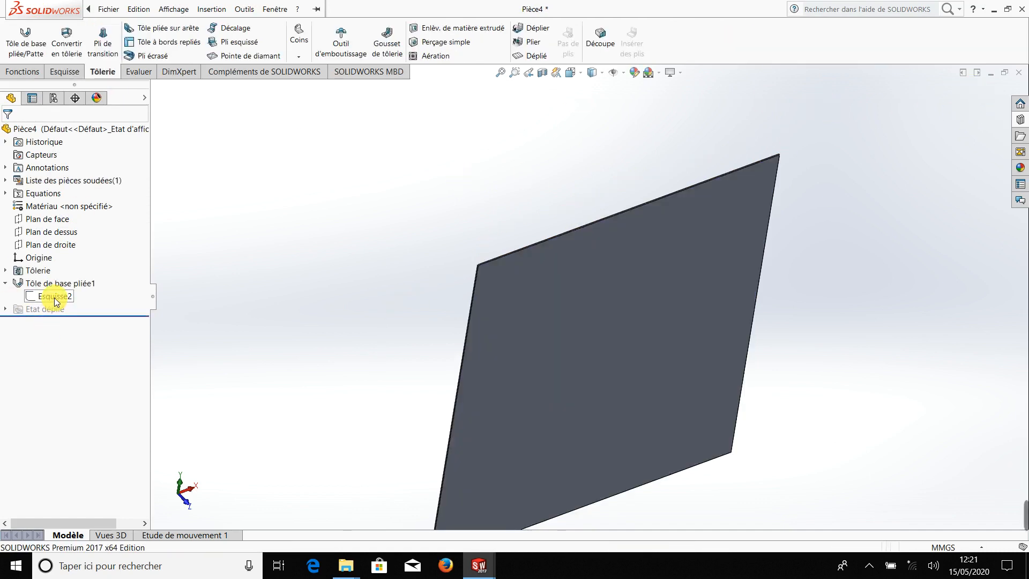
# Reopen the base flange's sketch, set the horizontal dimension to 150 mm and exit the sketch.
pyautogui.click(53, 298)
pyautogui.click(67, 271)
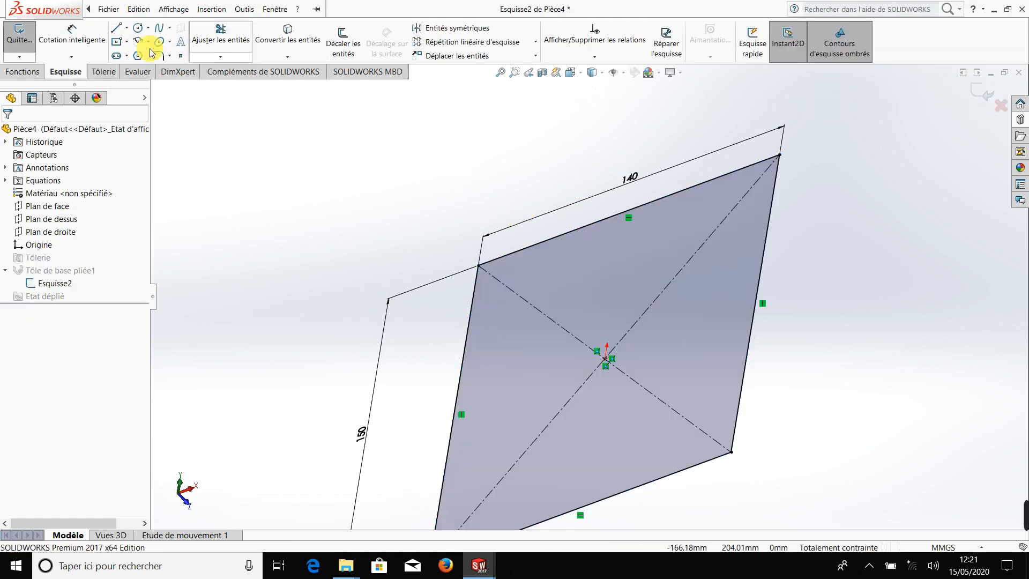
pyautogui.click(80, 33)
pyautogui.click(628, 178)
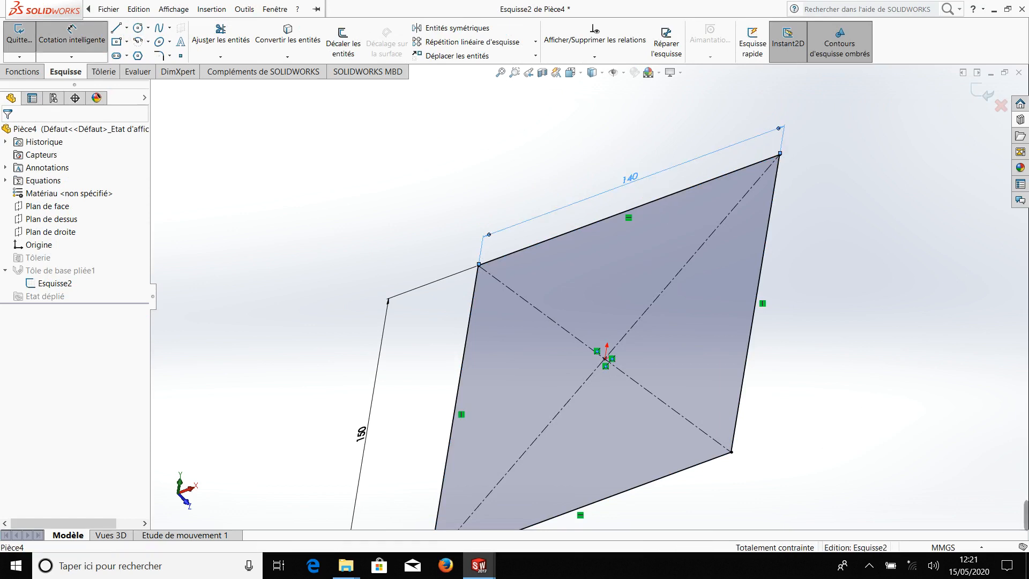
pyautogui.click(634, 181)
pyautogui.write('150')
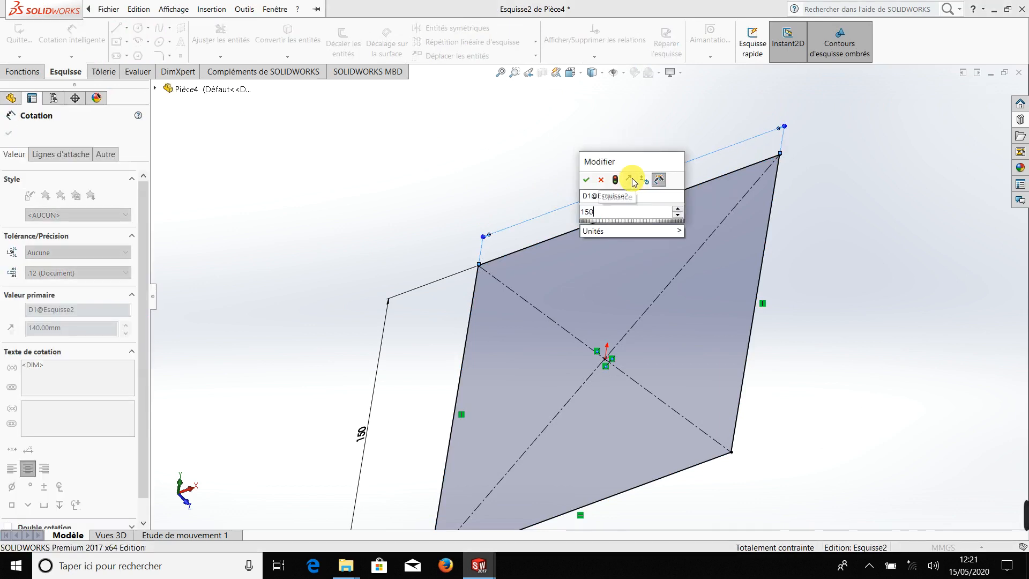
pyautogui.press('Return')
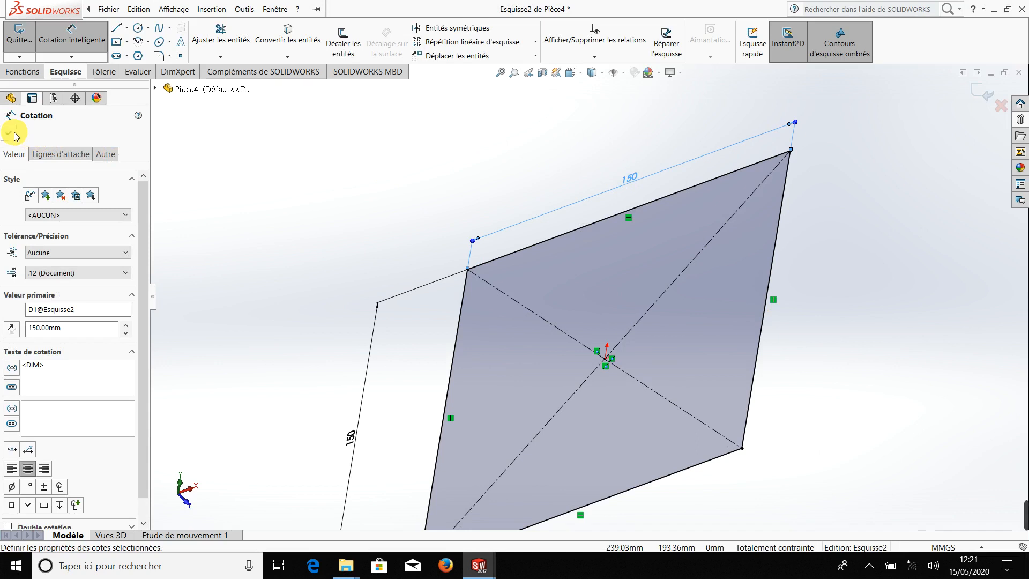
pyautogui.click(11, 133)
pyautogui.press('f')
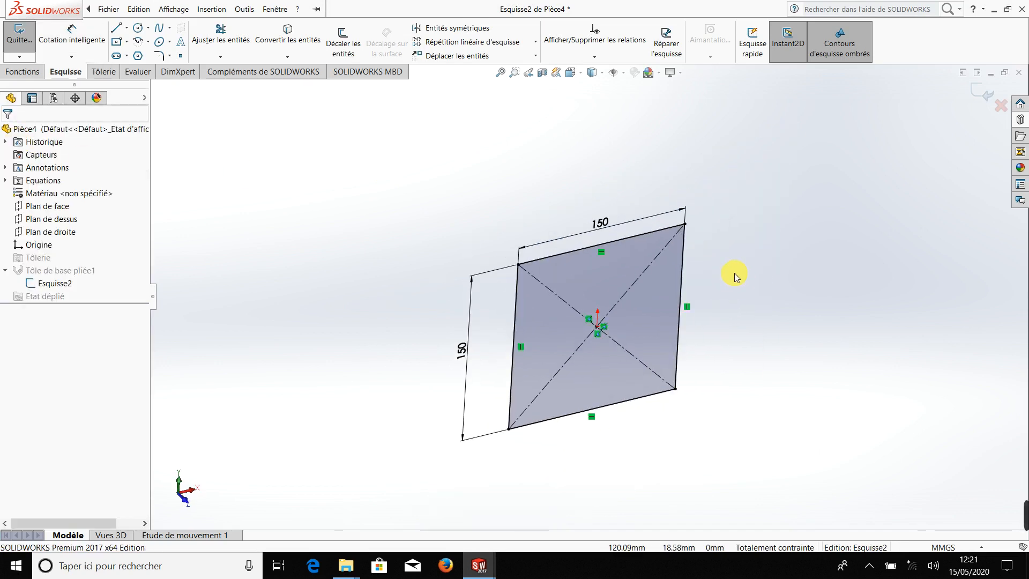
pyautogui.click(975, 92)
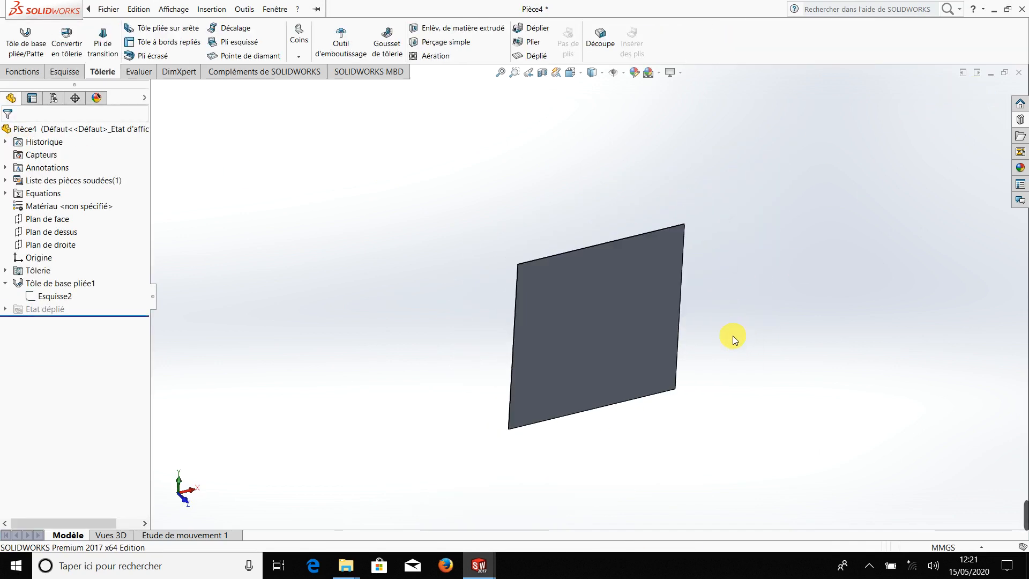
# Open the base flange feature for editing and enable overriding its default sheet metal parameters.
pyautogui.moveTo(731, 338)
pyautogui.mouseDown(button='middle')
pyautogui.moveTo(620, 314)
pyautogui.moveTo(584, 364)
pyautogui.moveTo(637, 398)
pyautogui.mouseUp(button='middle')
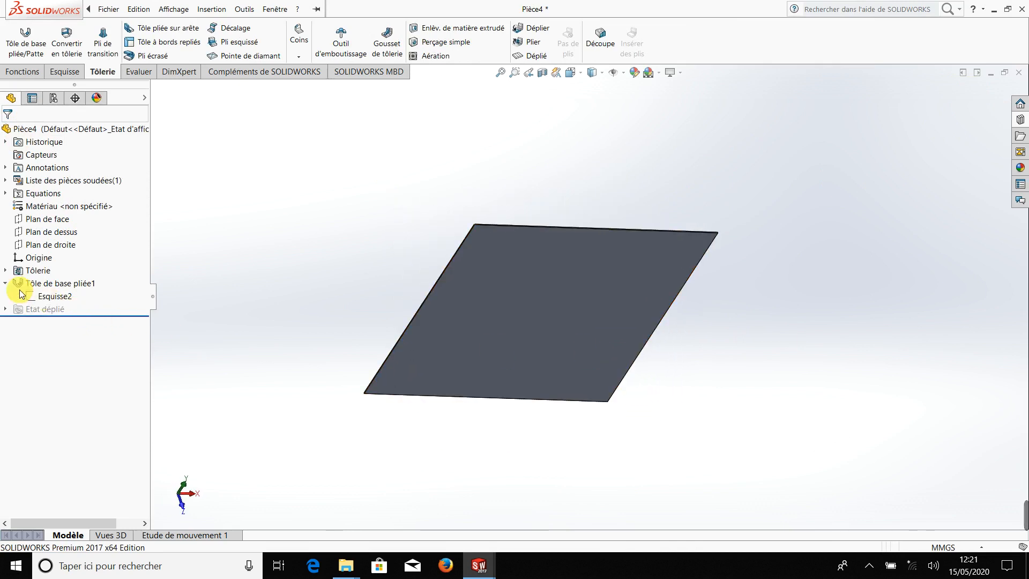
pyautogui.click(5, 283)
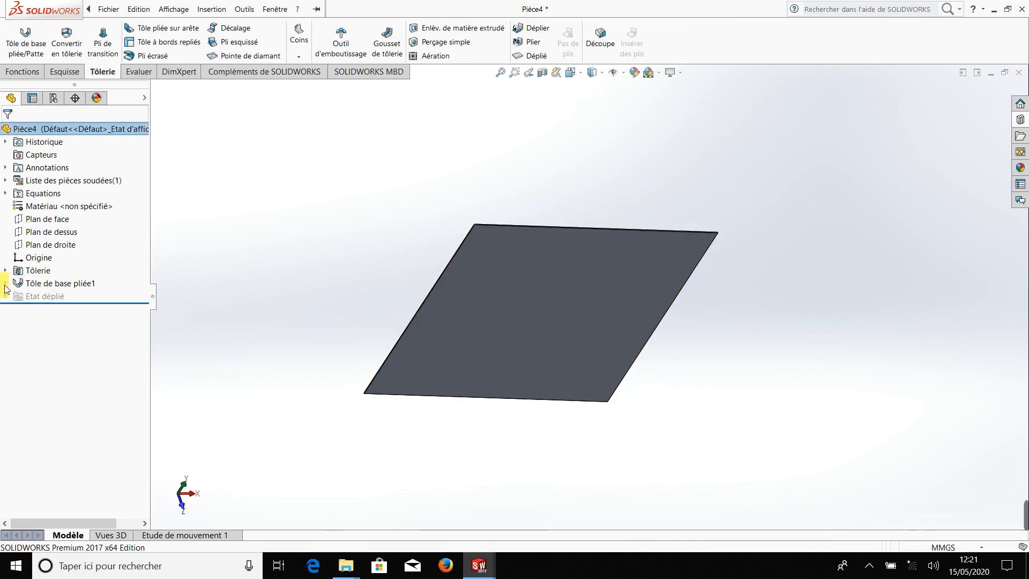
pyautogui.click(43, 285)
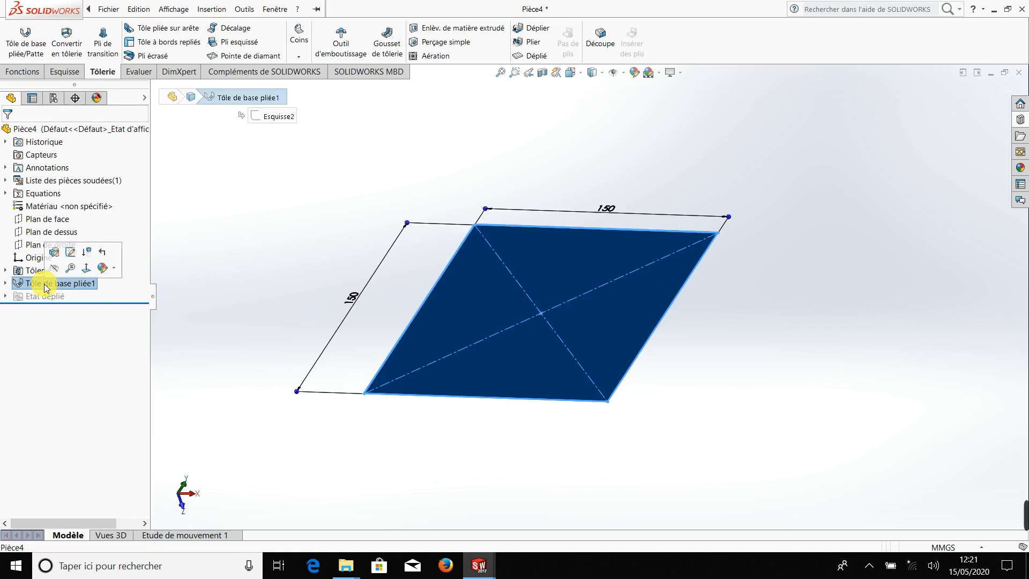
pyautogui.click(56, 259)
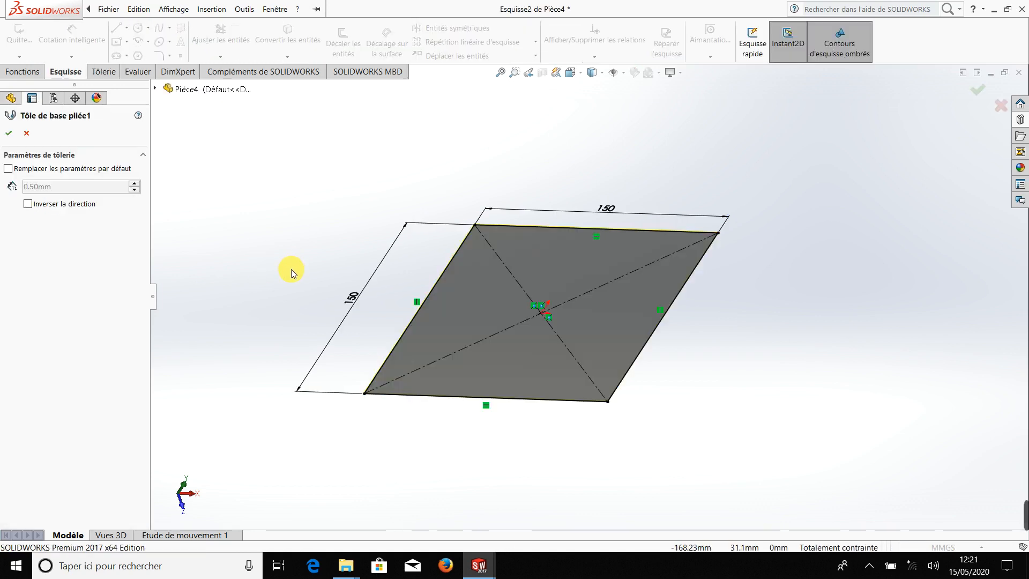
pyautogui.scroll(2, 709, 233)
pyautogui.scroll(-8, 565, 273)
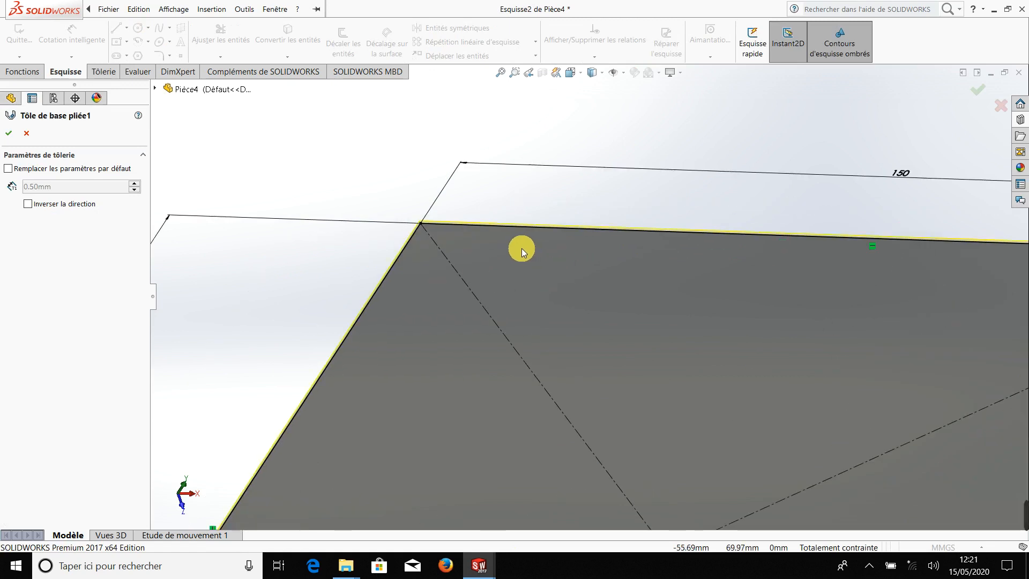
pyautogui.moveTo(522, 246); pyautogui.dragTo(504, 296, button='middle')
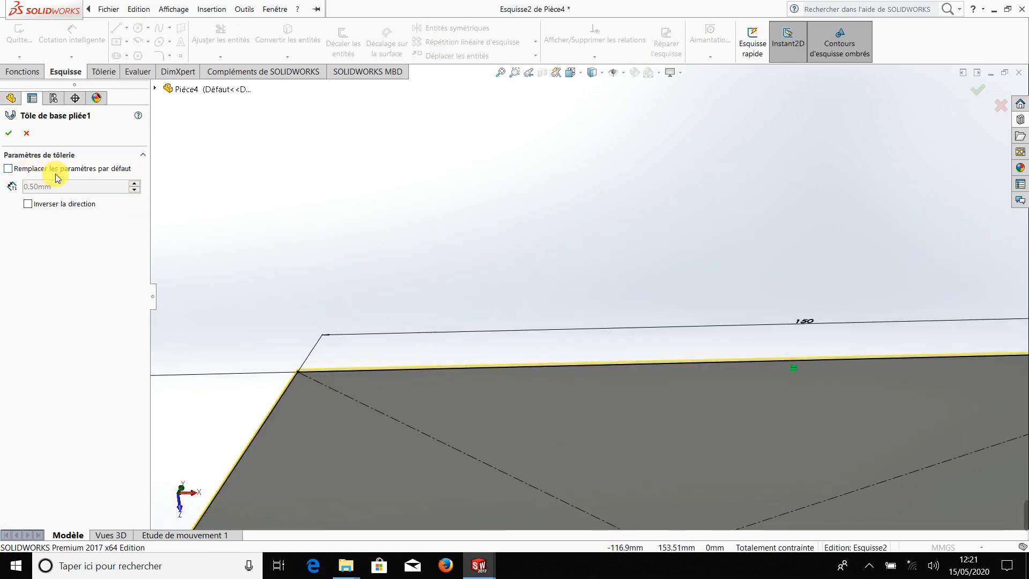
pyautogui.click(9, 169)
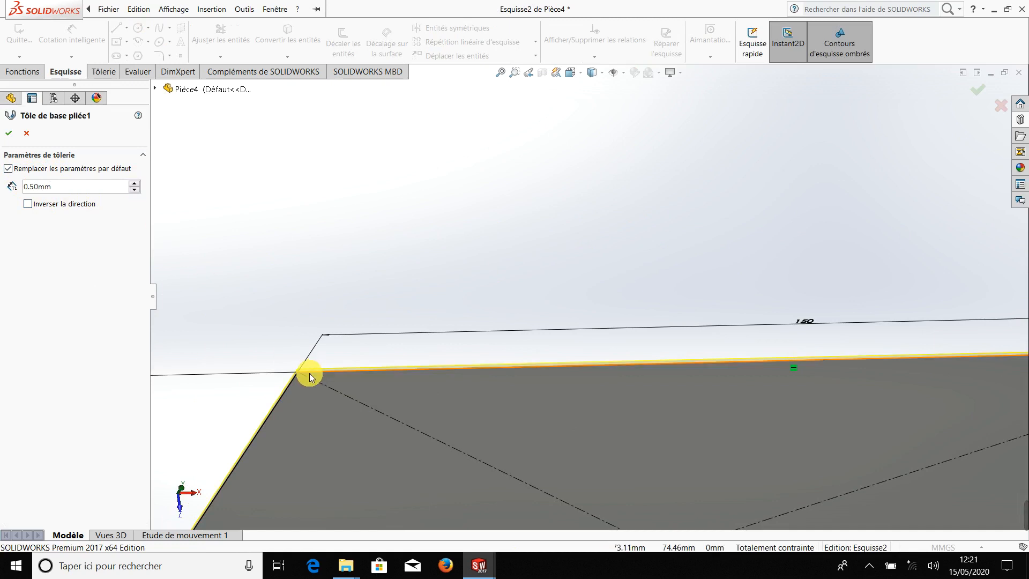
pyautogui.moveTo(310, 372)
pyautogui.mouseDown(button='middle')
pyautogui.moveTo(460, 328)
pyautogui.moveTo(299, 363)
pyautogui.mouseUp(button='middle')
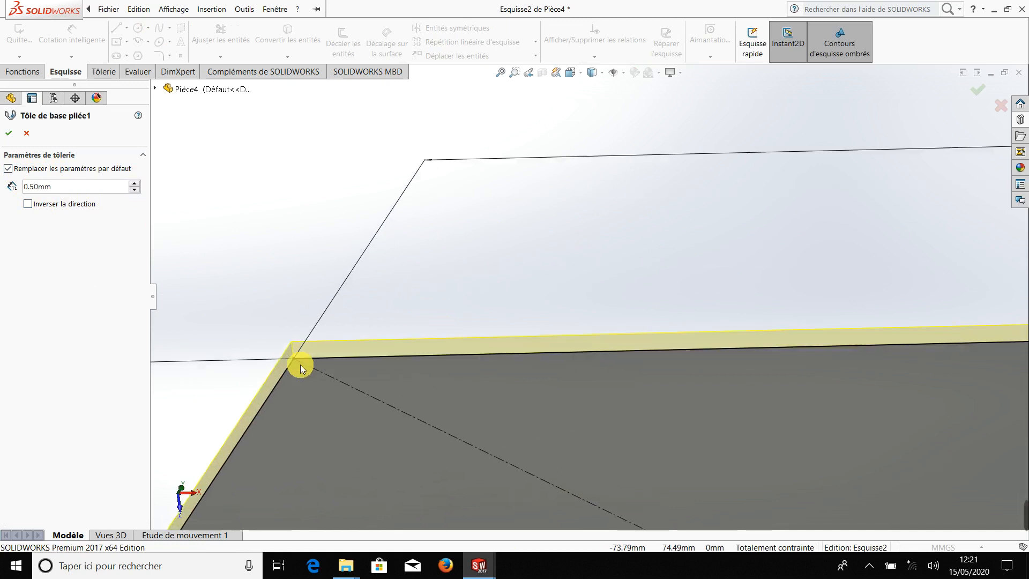
# Step the base flange thickness up and back down to 2.50 mm to preview a thicker plate.
pyautogui.click(134, 184)
pyautogui.click(134, 183)
pyautogui.click(135, 183)
pyautogui.click(134, 184)
pyautogui.click(134, 189)
pyautogui.click(135, 189)
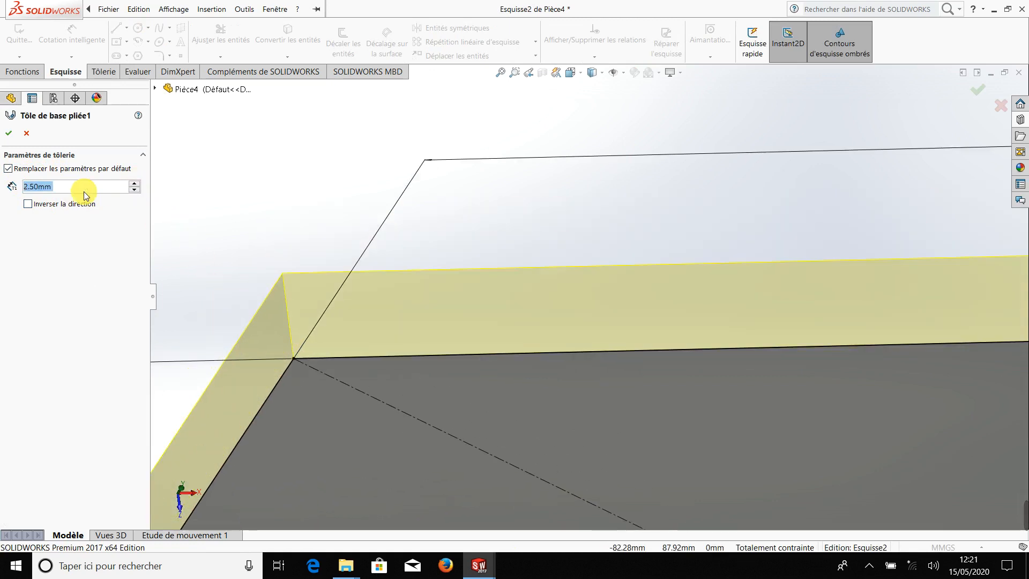
# Set the base flange thickness to 0.50 mm and accept the feature edit.
pyautogui.write('0.5')
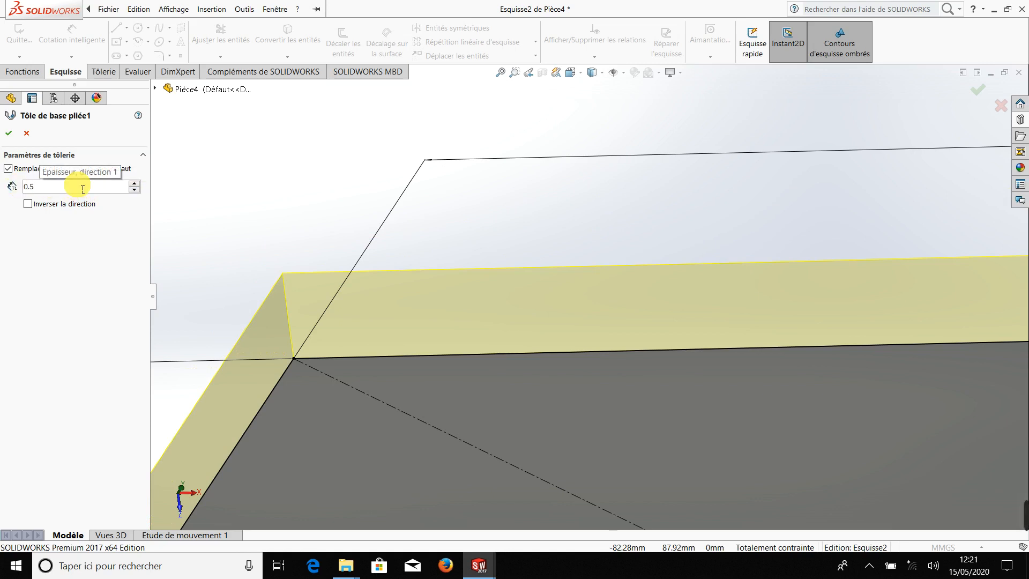
pyautogui.press('Return')
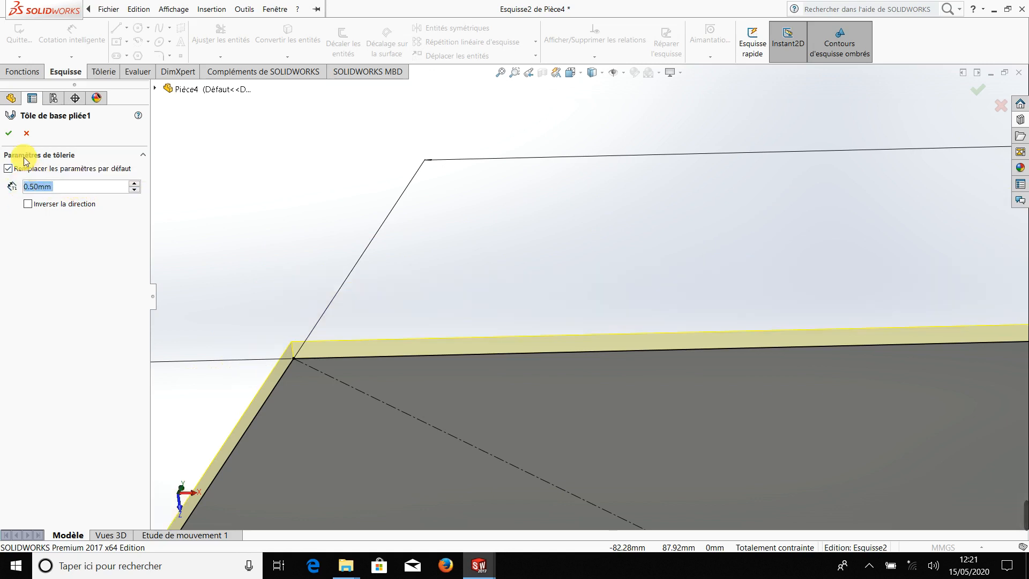
pyautogui.click(10, 134)
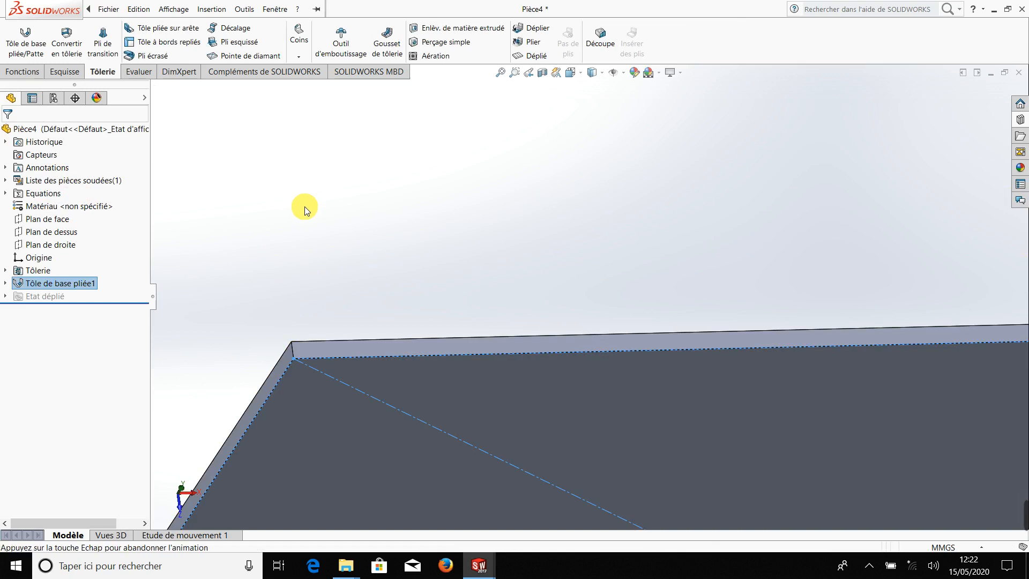
# Examine the whole plate from several angles and its position relative to Plan de face.
pyautogui.press('f')
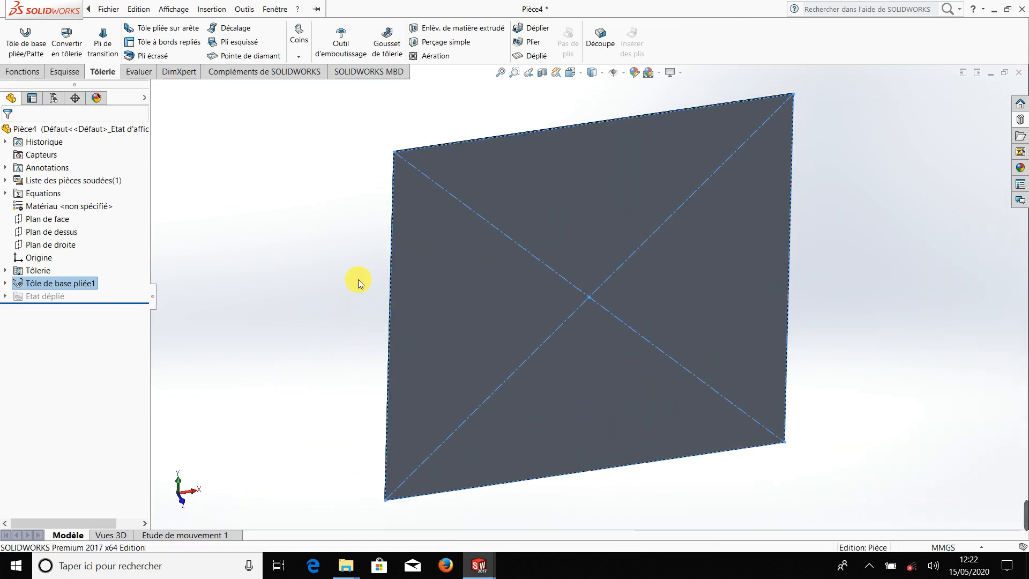
pyautogui.moveTo(403, 375); pyautogui.dragTo(551, 287, button='middle')
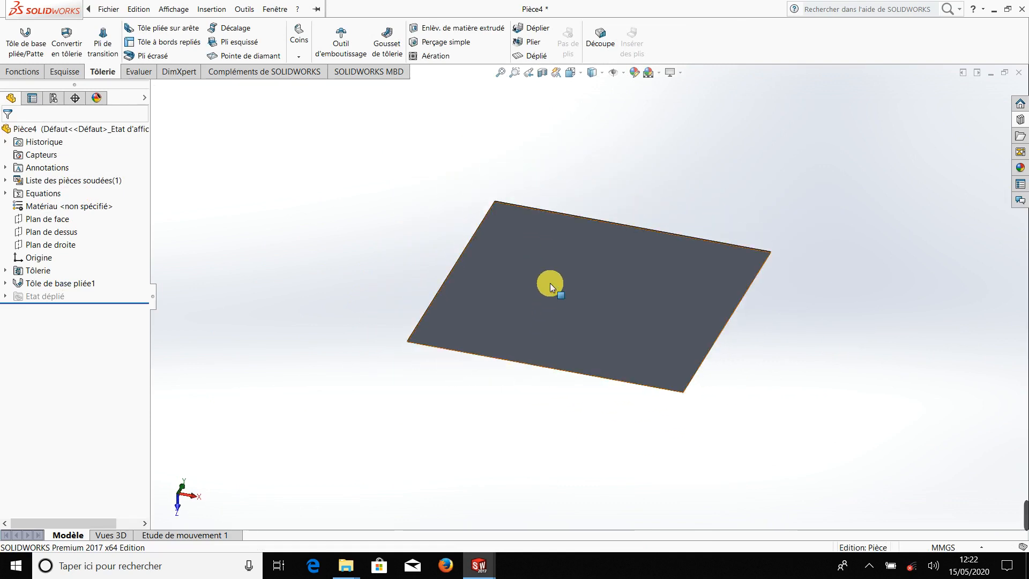
pyautogui.scroll(-3, 590, 248)
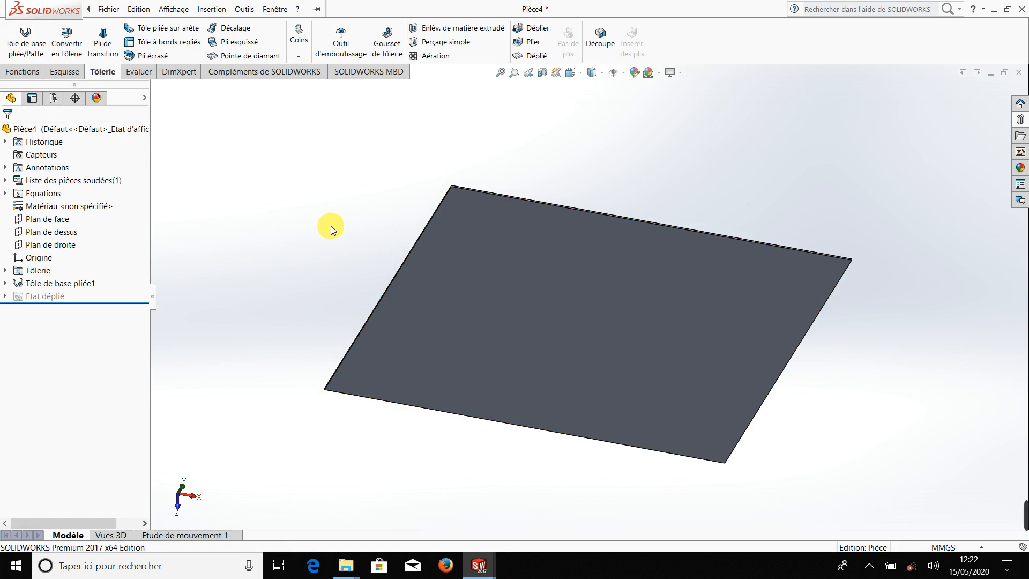
pyautogui.moveTo(701, 345); pyautogui.dragTo(654, 353, button='middle')
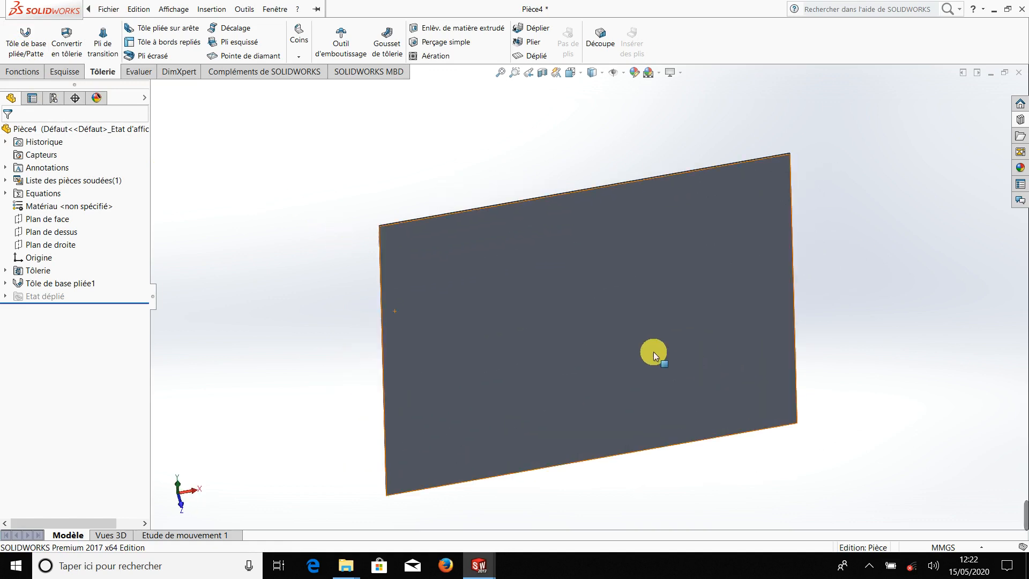
pyautogui.click(46, 220)
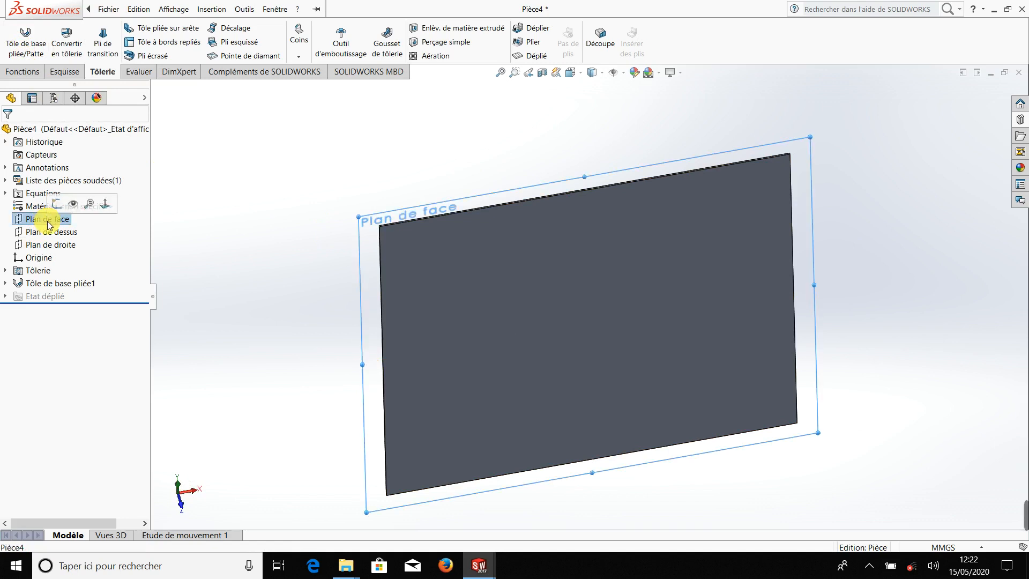
pyautogui.click(280, 241)
pyautogui.scroll(-5, 472, 252)
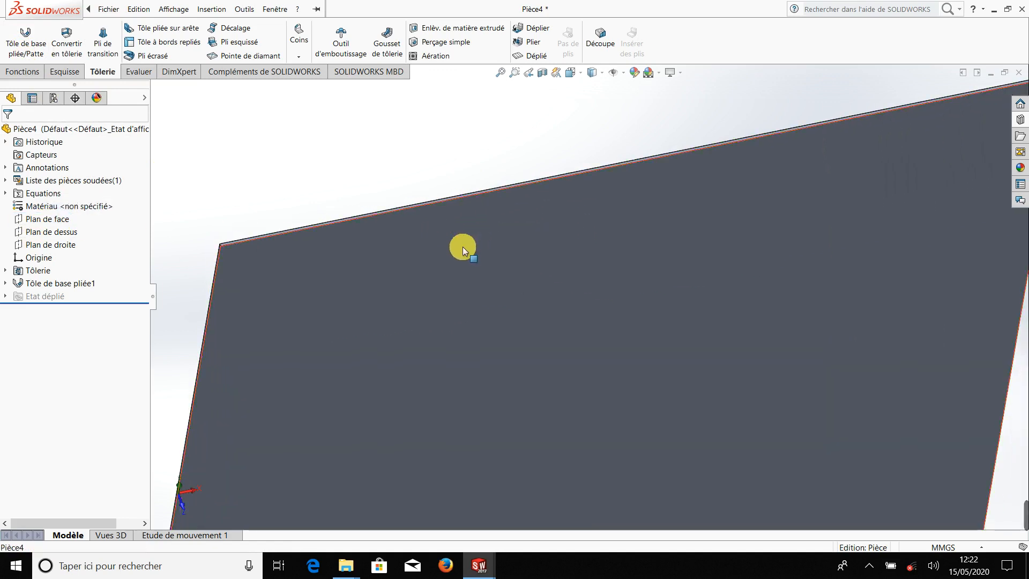
pyautogui.scroll(2, 440, 246)
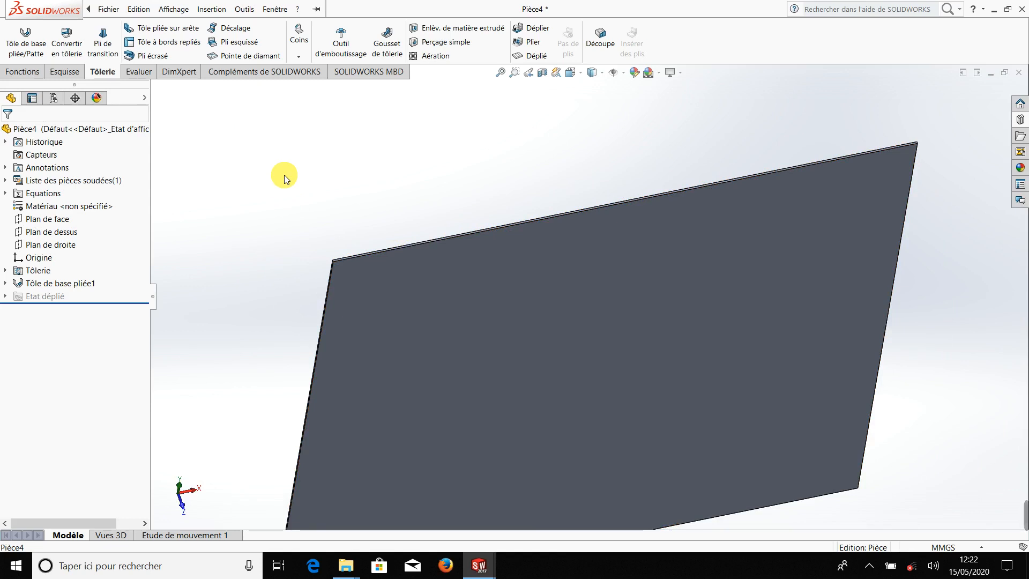
pyautogui.click(168, 32)
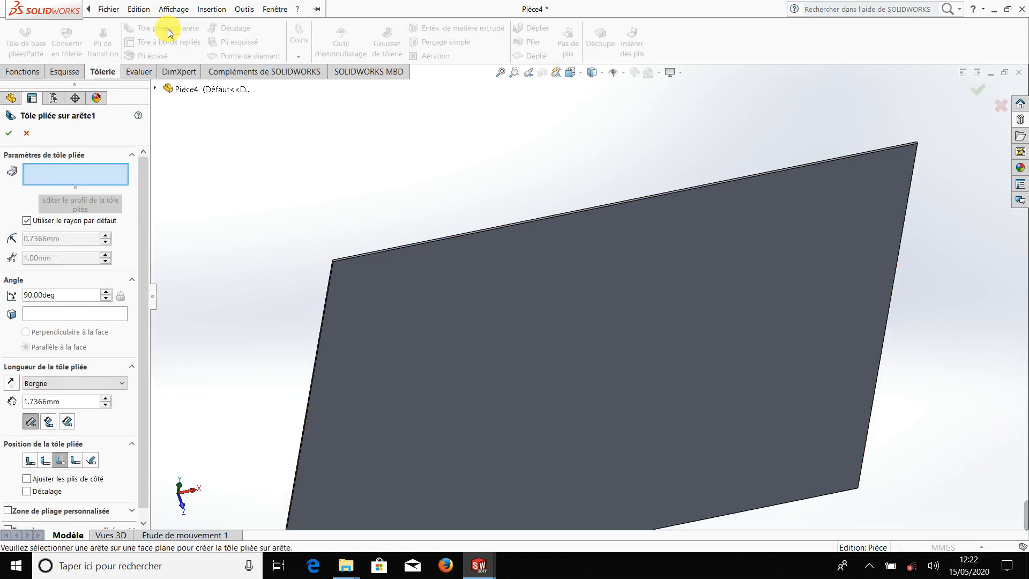
pyautogui.click(8, 135)
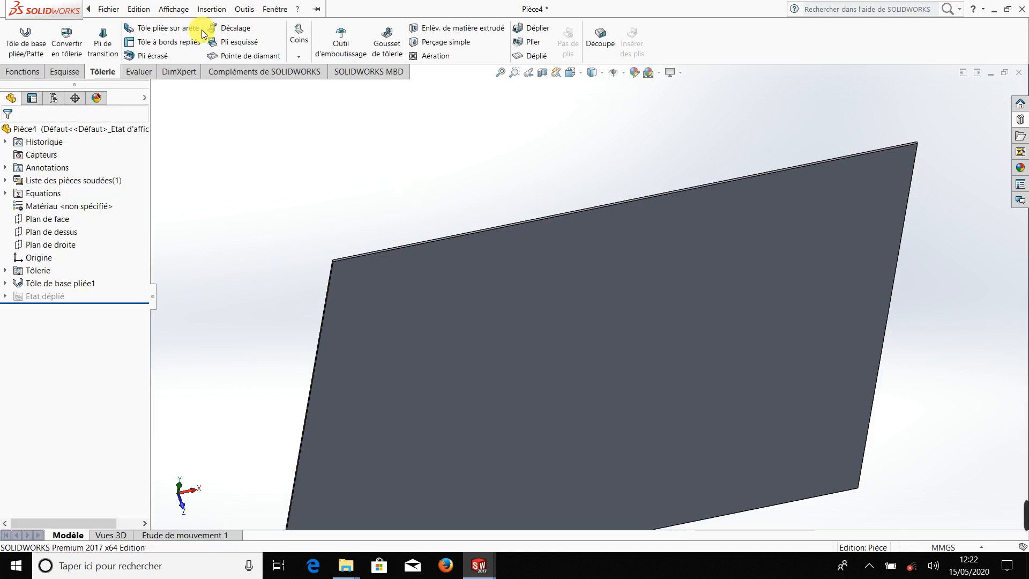
pyautogui.click(169, 32)
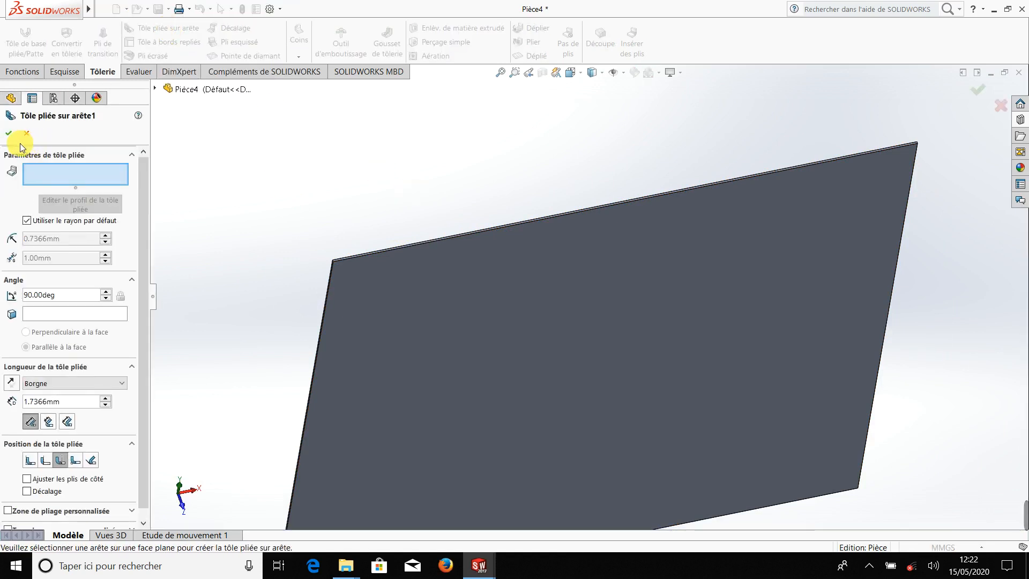
pyautogui.click(30, 130)
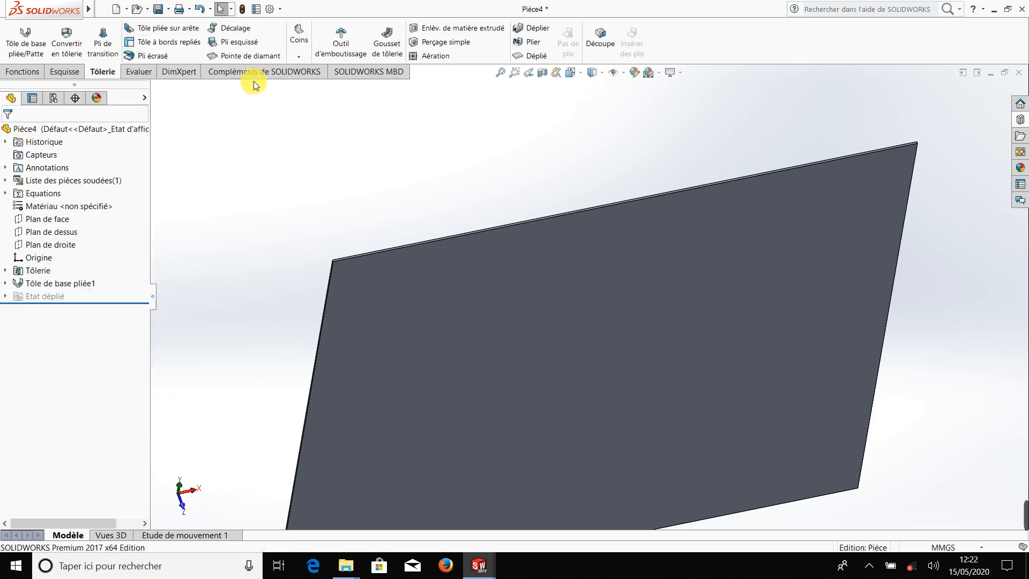
# Start an edge flange on the plate's upper edge with a blind length of 30 mm.
pyautogui.click(177, 32)
pyautogui.keyDown('ctrl'); pyautogui.moveTo(458, 232); pyautogui.dragTo(482, 274, button='middle'); pyautogui.keyUp('ctrl')
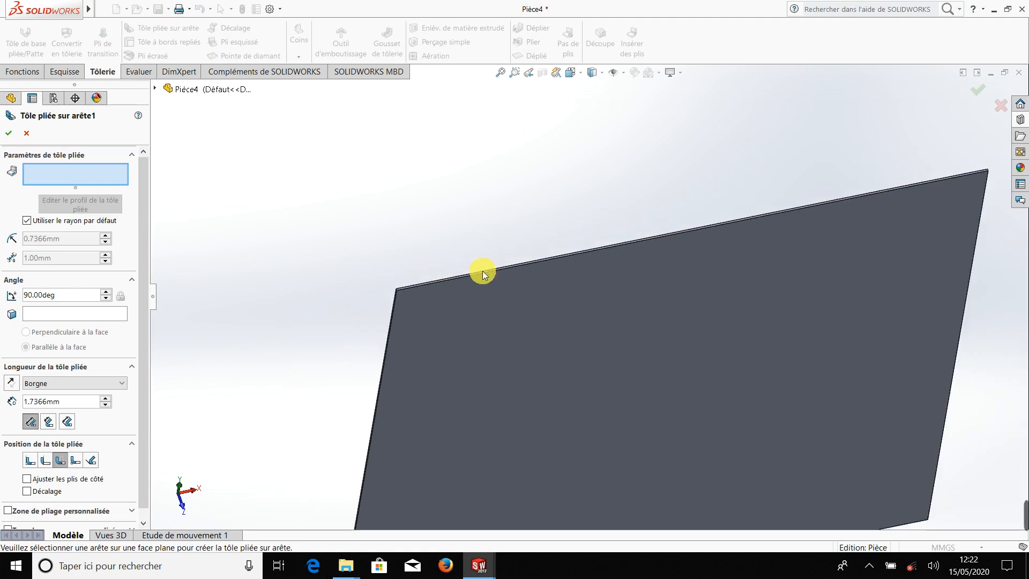
pyautogui.scroll(3, 647, 299)
pyautogui.scroll(-5, 643, 298)
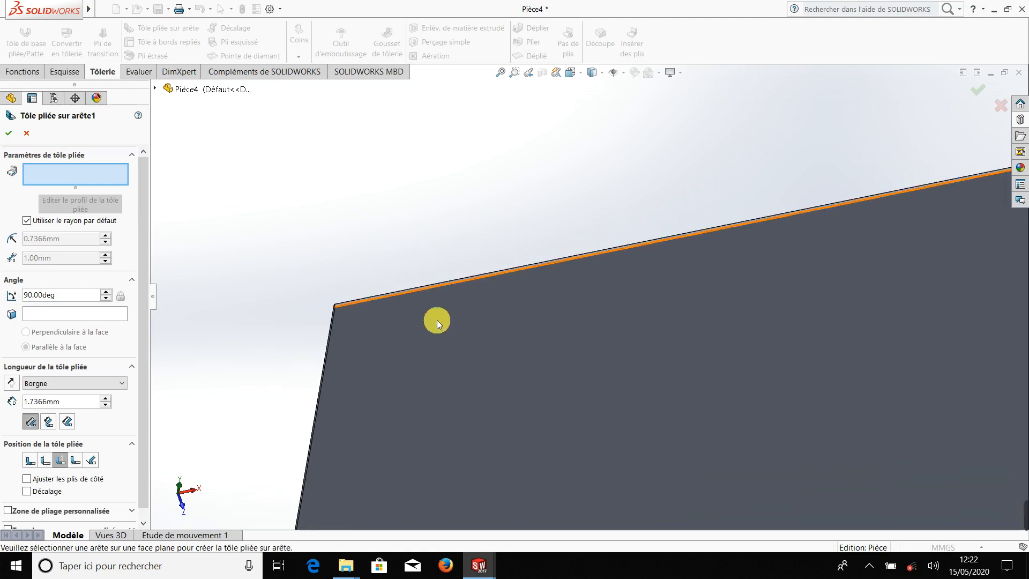
pyautogui.moveTo(436, 320); pyautogui.dragTo(472, 303, button='middle')
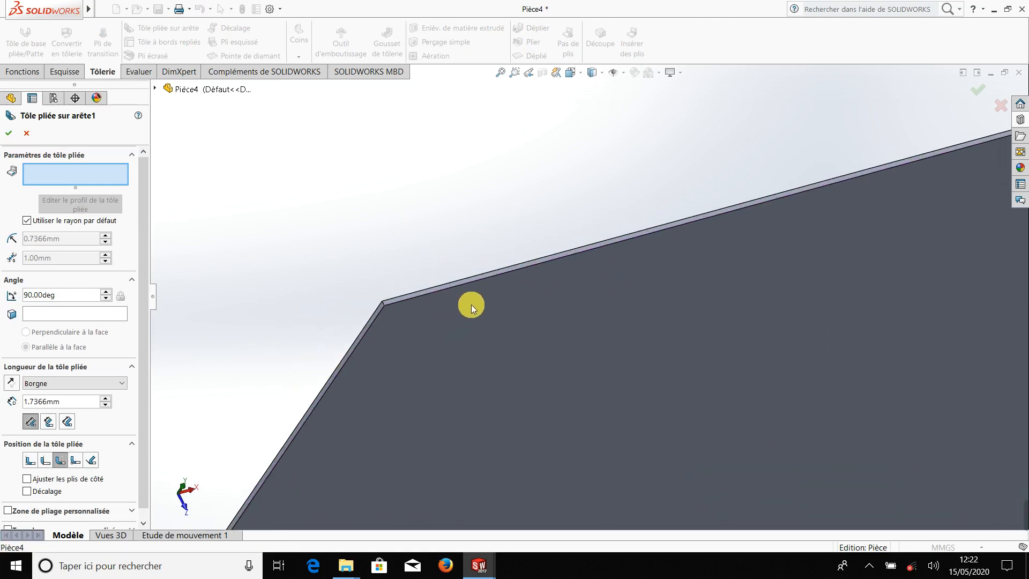
pyautogui.click(491, 278)
pyautogui.scroll(3, 555, 338)
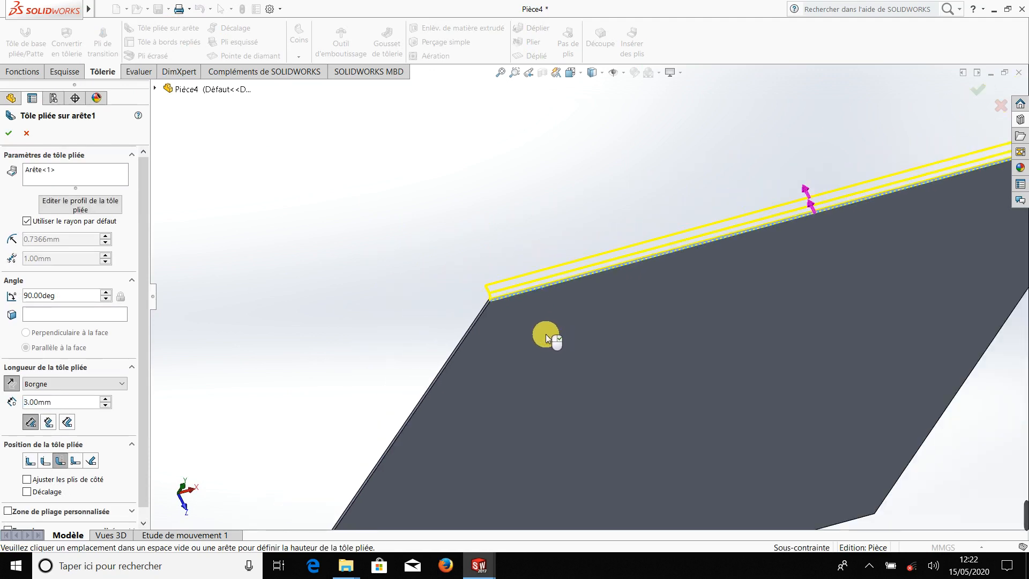
pyautogui.moveTo(396, 296); pyautogui.dragTo(636, 338, button='middle')
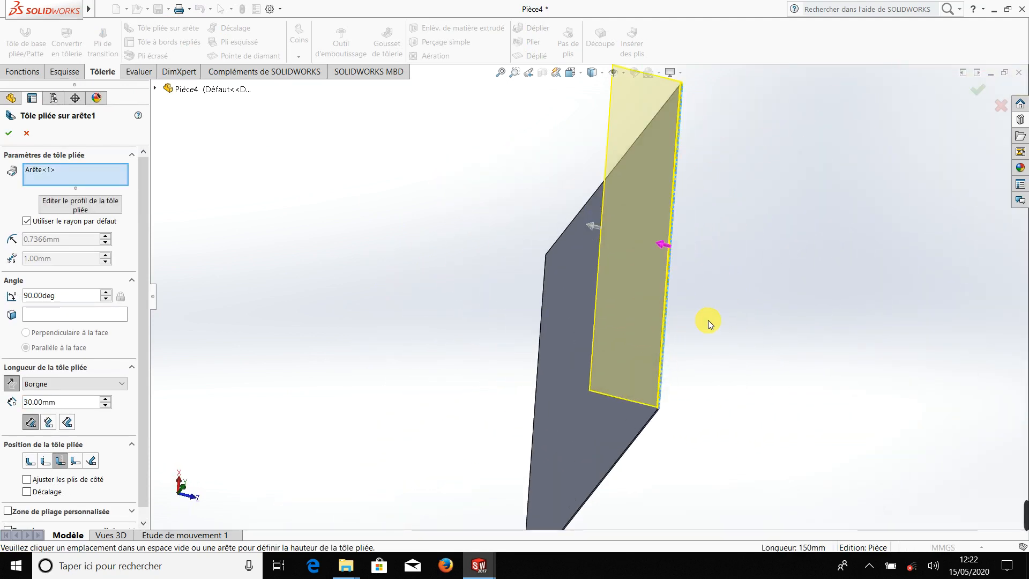
pyautogui.scroll(-3, 696, 252)
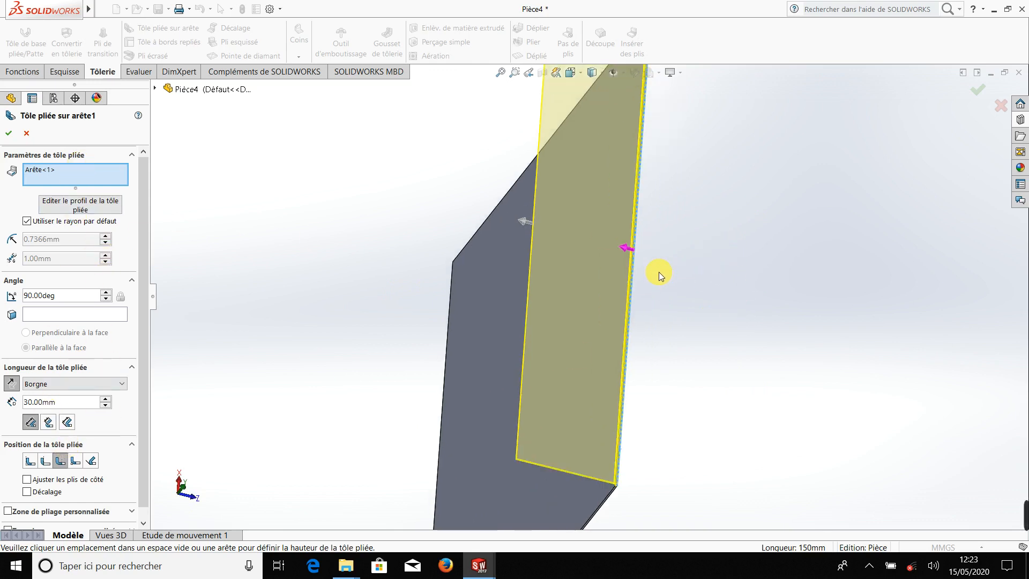
# Flip the edge flange to the opposite side of the plate and back twice to compare both directions.
pyautogui.click(624, 249)
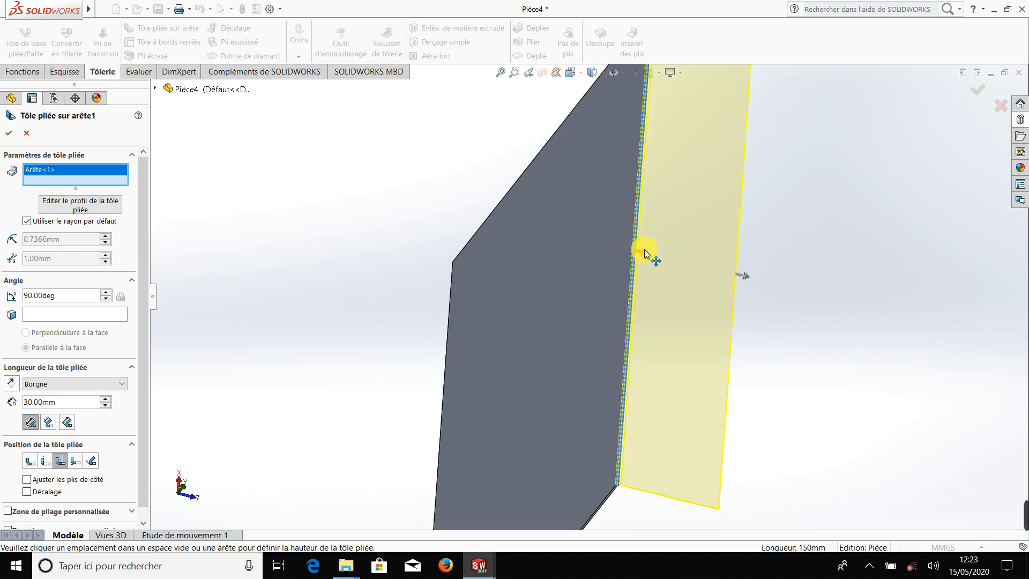
pyautogui.click(643, 251)
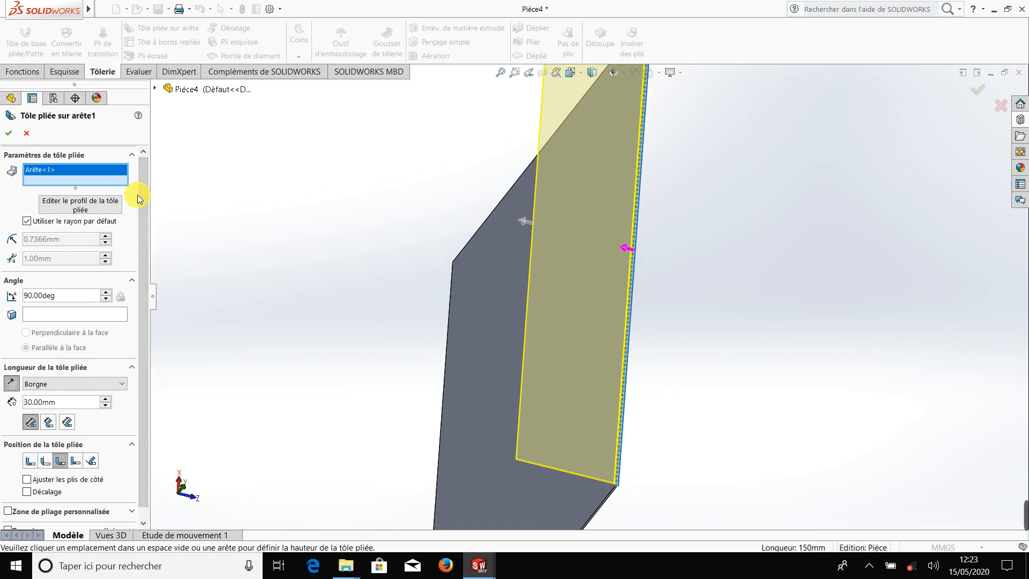
pyautogui.click(625, 249)
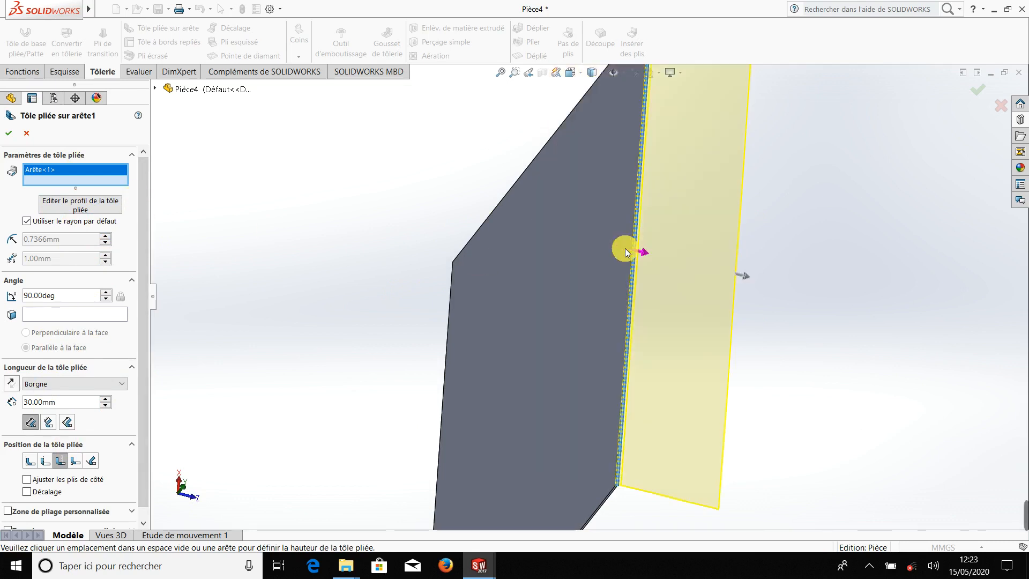
pyautogui.click(644, 251)
# Examine the rounded bend up close where the flange preview meets the plate's corner.
pyautogui.moveTo(549, 313); pyautogui.dragTo(520, 359, button='middle')
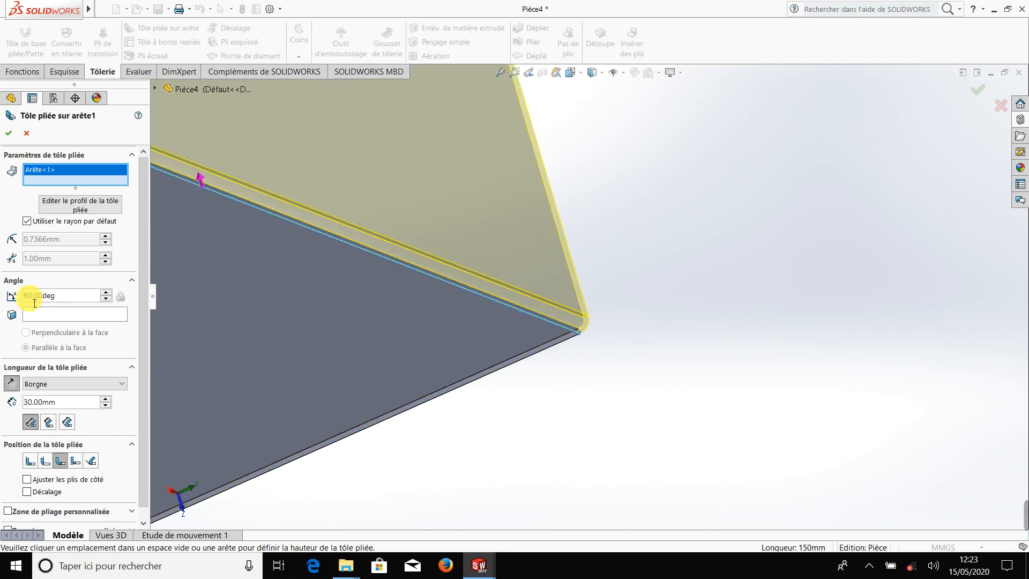
pyautogui.scroll(1, 55, 300)
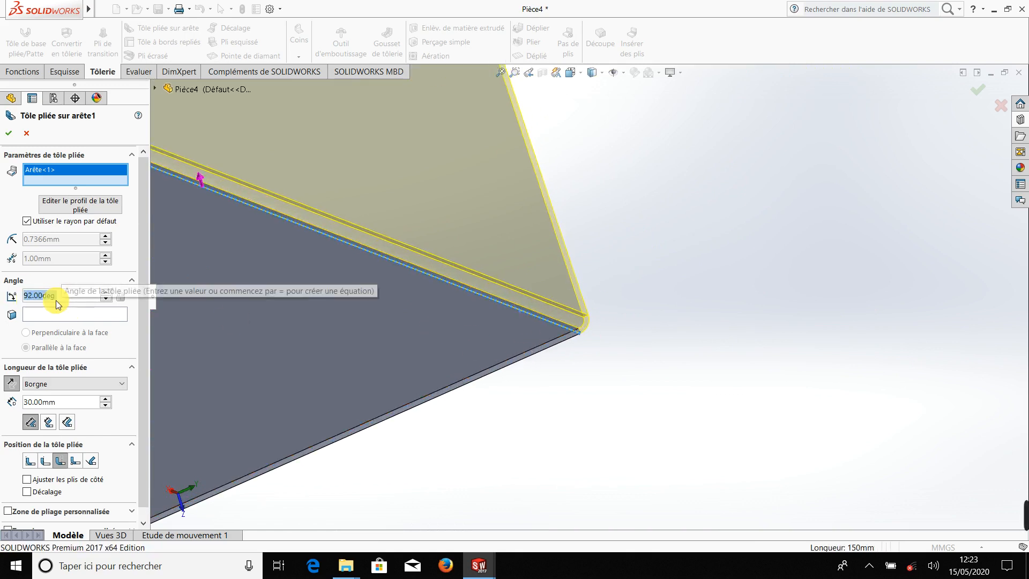
pyautogui.scroll(-1, 55, 301)
pyautogui.moveTo(365, 345); pyautogui.dragTo(634, 416, button='middle')
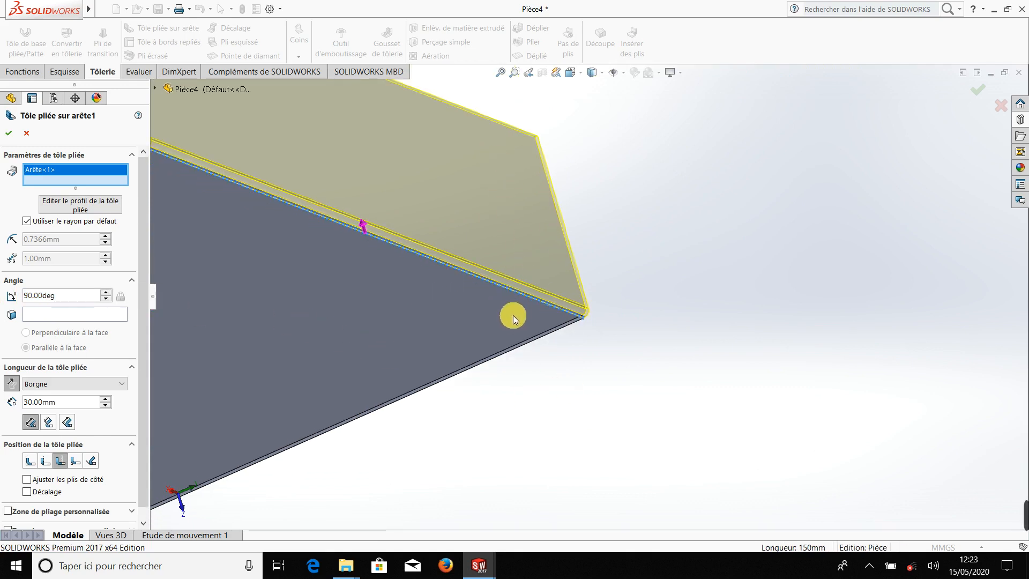
pyautogui.moveTo(638, 300); pyautogui.dragTo(543, 308, button='middle')
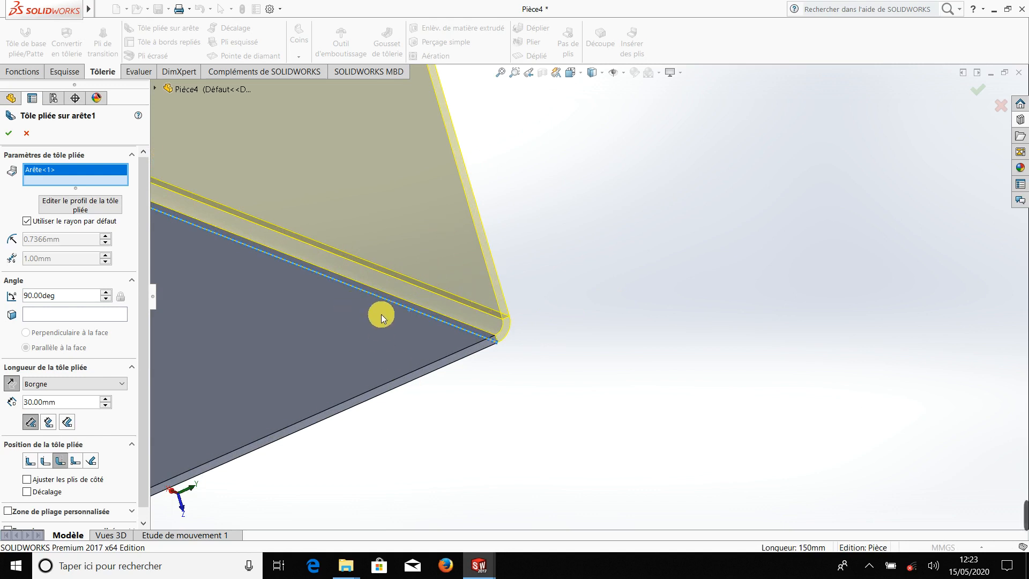
pyautogui.scroll(3, 262, 325)
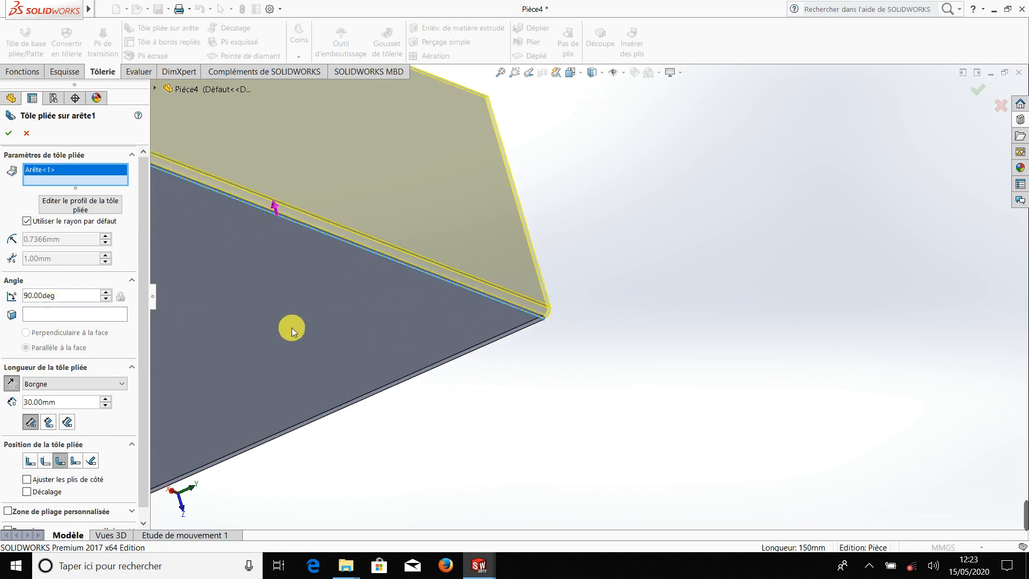
# Lower the edge flange angle degree by degree to 50 degrees to preview a more open bend.
pyautogui.click(107, 299)
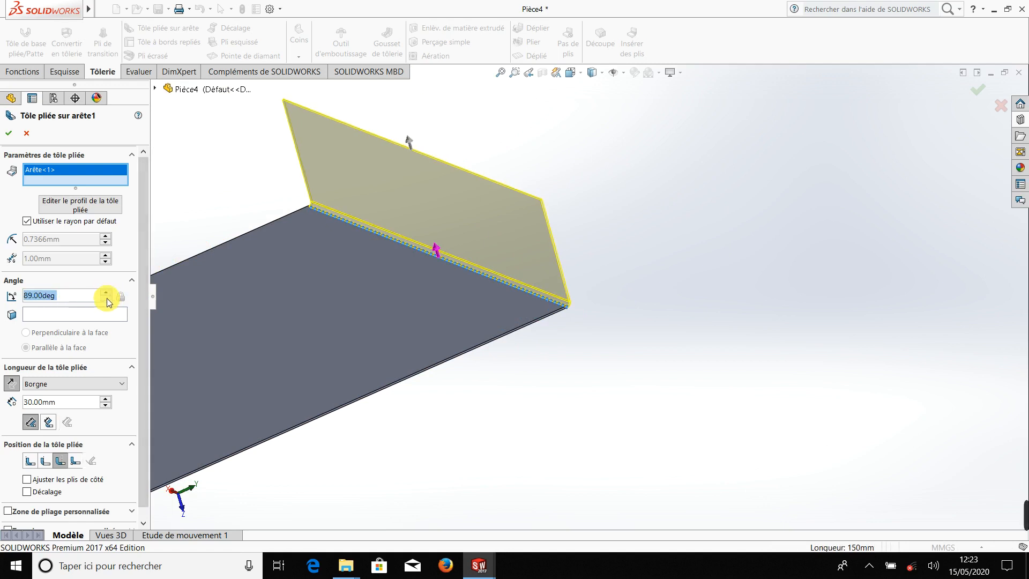
pyautogui.click(107, 299)
pyautogui.click(107, 298)
pyautogui.click(107, 298)
pyautogui.click(107, 298)
pyautogui.click(108, 299)
pyautogui.click(108, 299)
pyautogui.click(107, 299)
pyautogui.click(107, 299)
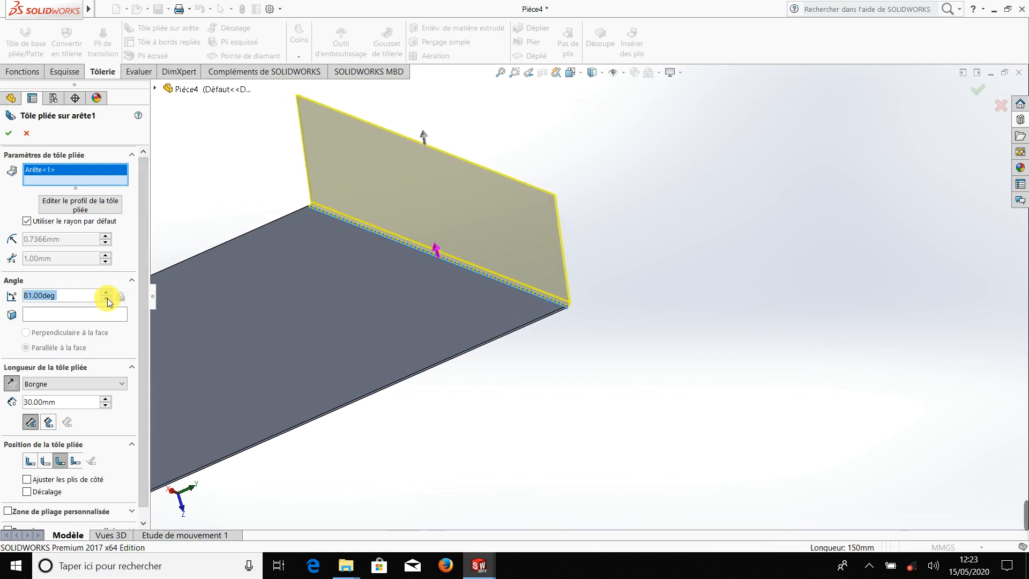
pyautogui.click(107, 299)
pyautogui.click(107, 298)
pyautogui.click(107, 298)
pyautogui.click(108, 299)
pyautogui.click(107, 298)
pyautogui.click(107, 299)
pyautogui.click(107, 299)
pyautogui.click(107, 298)
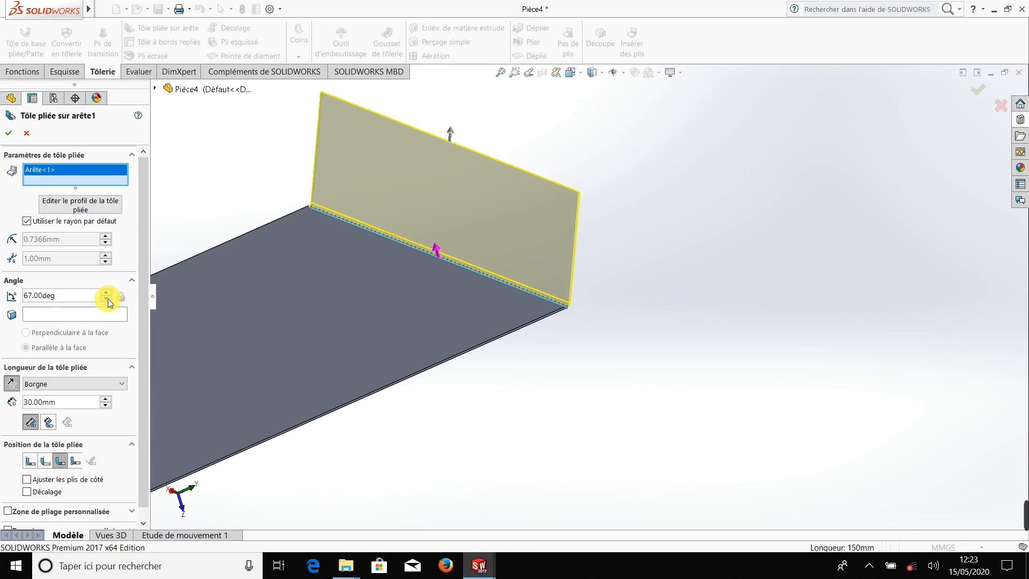
pyautogui.click(107, 298)
pyautogui.click(107, 299)
pyautogui.click(107, 299)
pyautogui.click(108, 299)
pyautogui.click(107, 298)
pyautogui.click(107, 298)
pyautogui.click(107, 299)
pyautogui.click(107, 299)
pyautogui.click(107, 299)
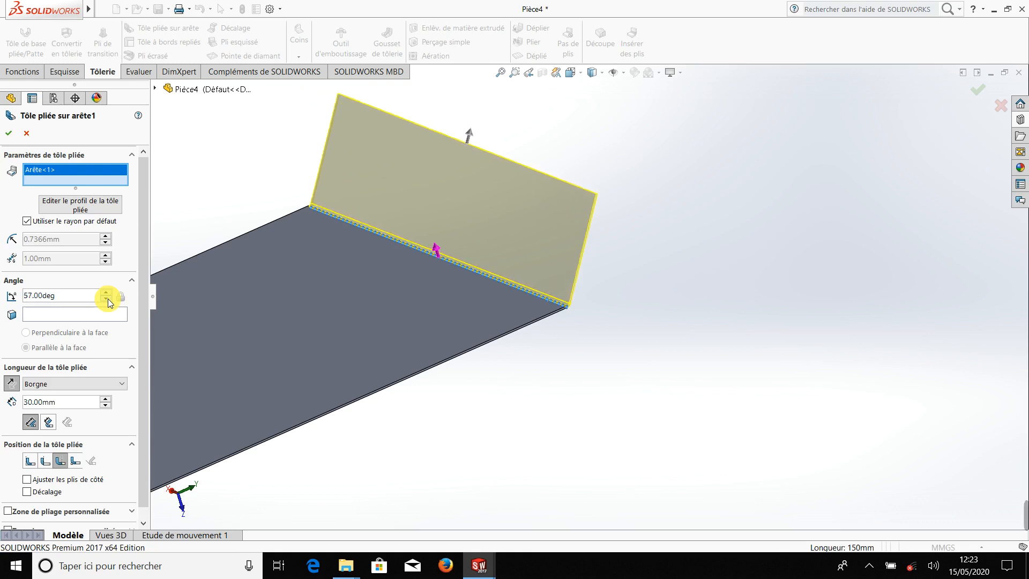
pyautogui.click(107, 299)
pyautogui.click(107, 299)
pyautogui.click(107, 298)
pyautogui.click(107, 298)
pyautogui.click(107, 299)
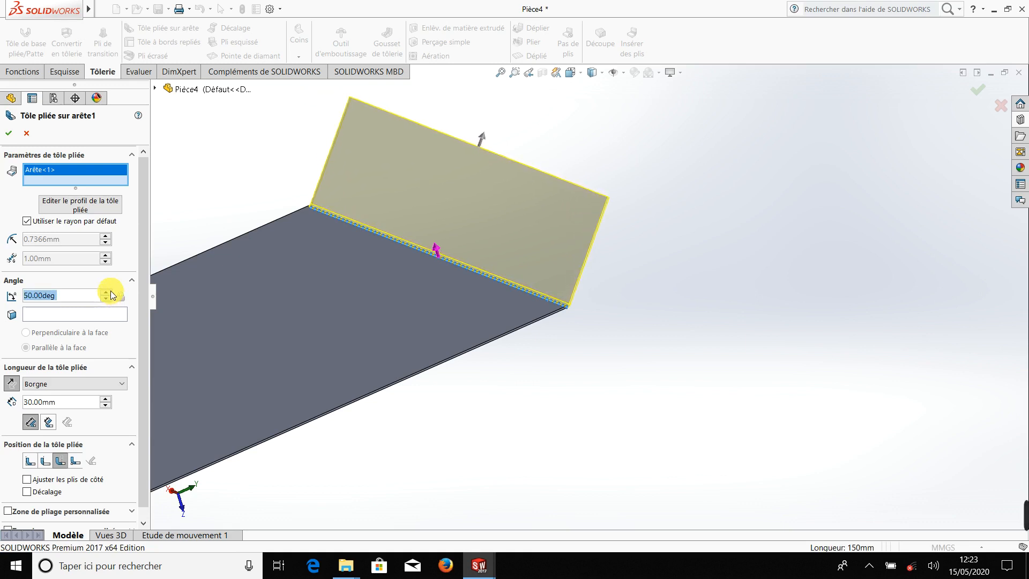
# Raise the edge flange angle gradually to 77 degrees and restore it to 90 degrees.
pyautogui.click(110, 291)
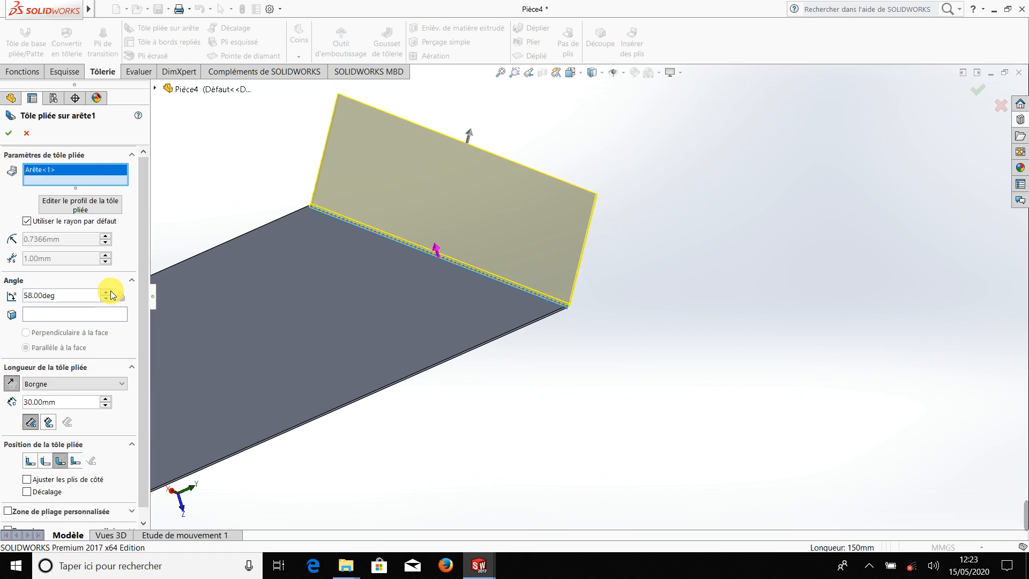
pyautogui.click(107, 292)
pyautogui.click(107, 292)
pyautogui.click(107, 292)
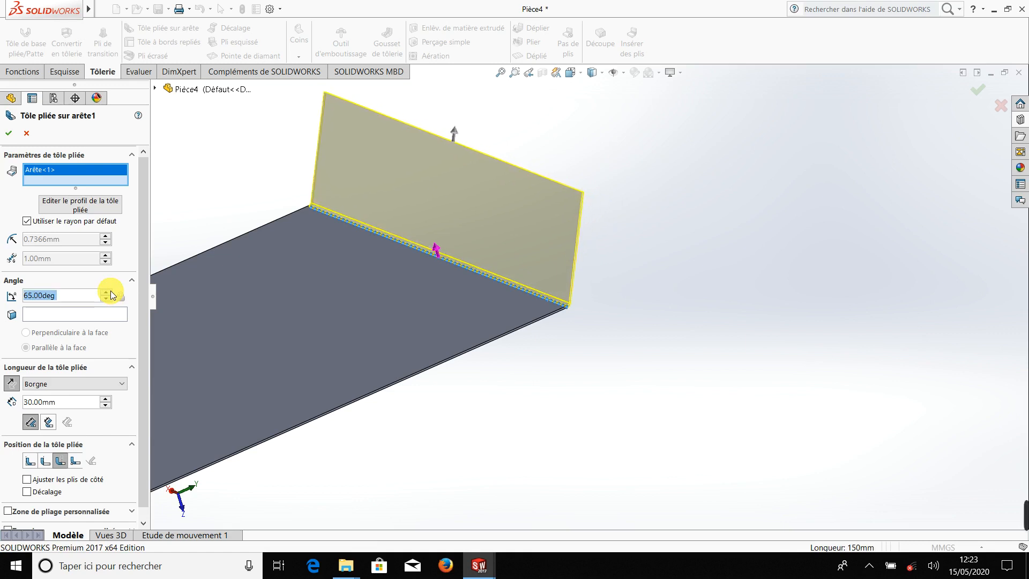
pyautogui.click(107, 292)
pyautogui.click(108, 292)
pyautogui.click(108, 292)
pyautogui.click(107, 292)
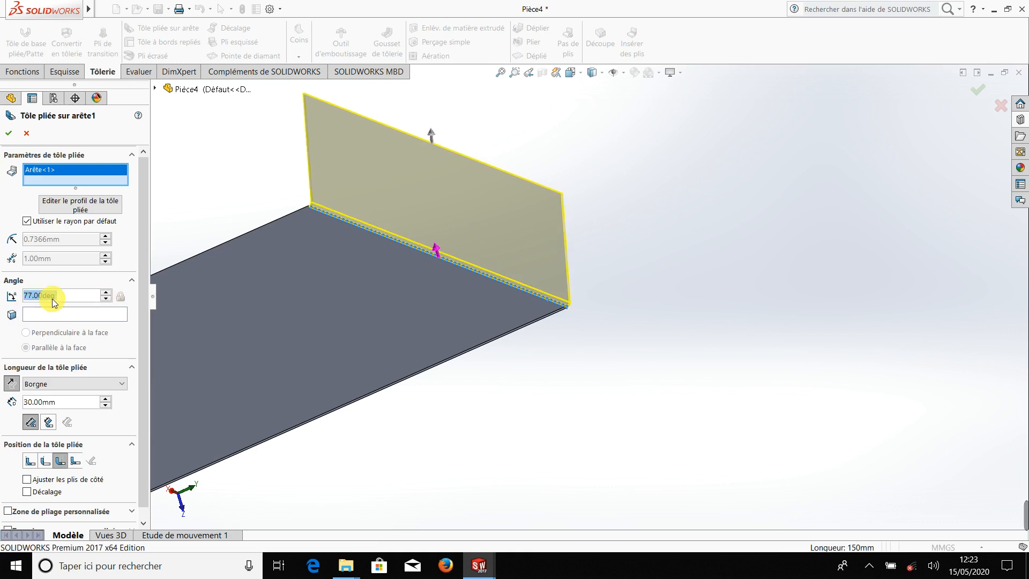
pyautogui.write('90')
pyautogui.press('Return')
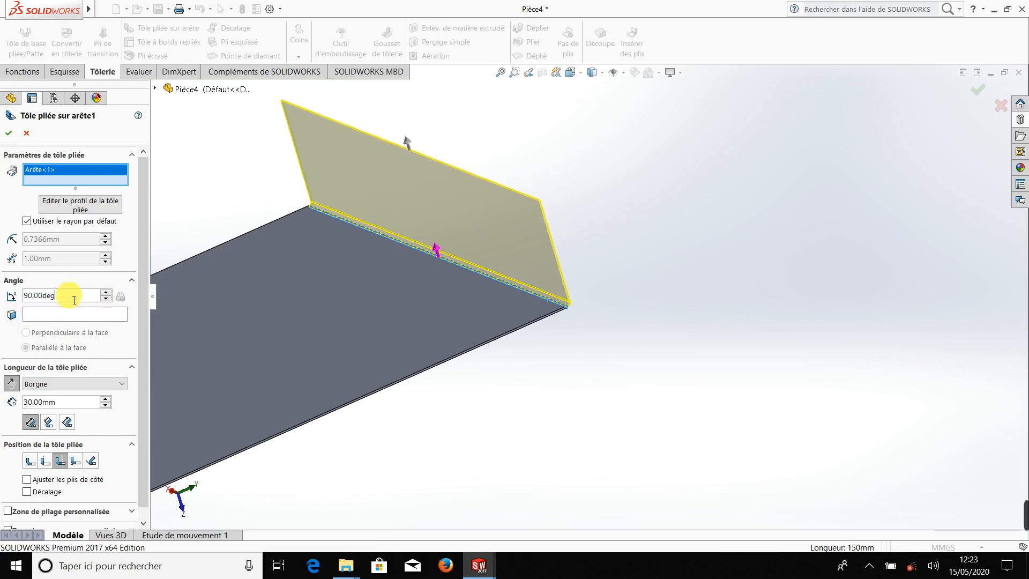
# Set the edge flange angle to 70 degrees and inspect the tilted flange preview from the side.
pyautogui.moveTo(23, 296); pyautogui.dragTo(49, 297)
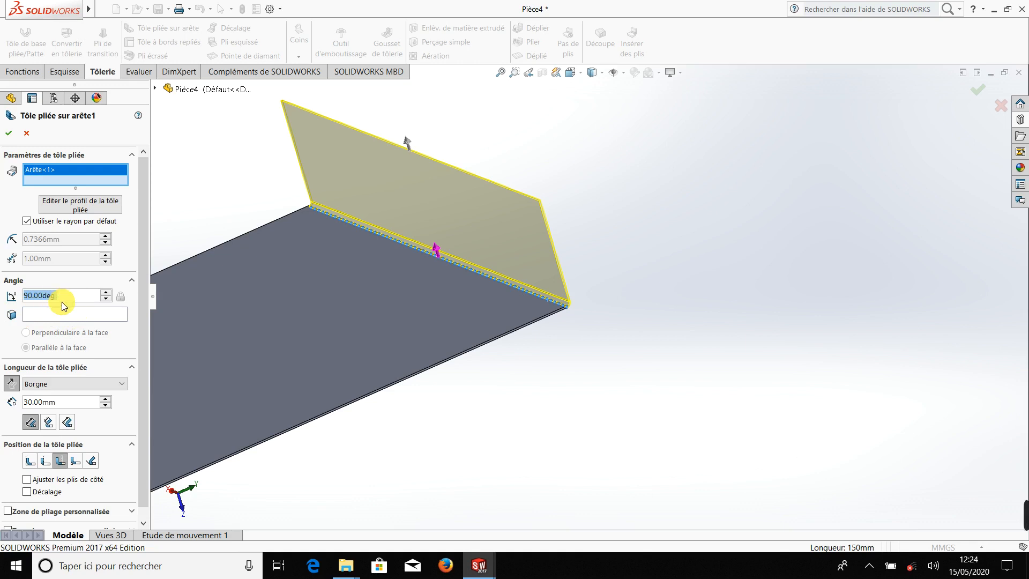
pyautogui.write('70')
pyautogui.press('Return')
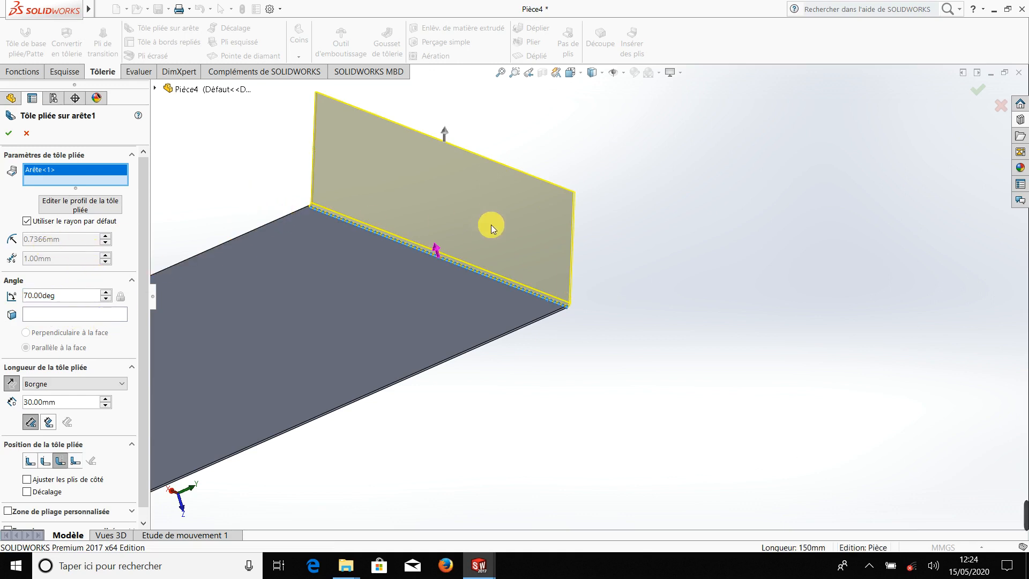
pyautogui.scroll(-1, 141, 376)
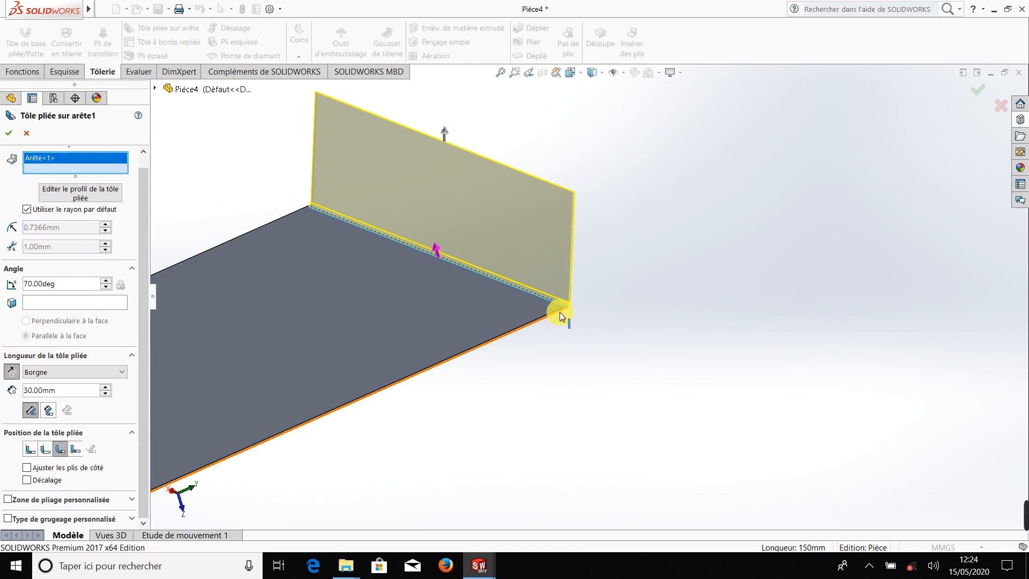
pyautogui.scroll(-2, 600, 320)
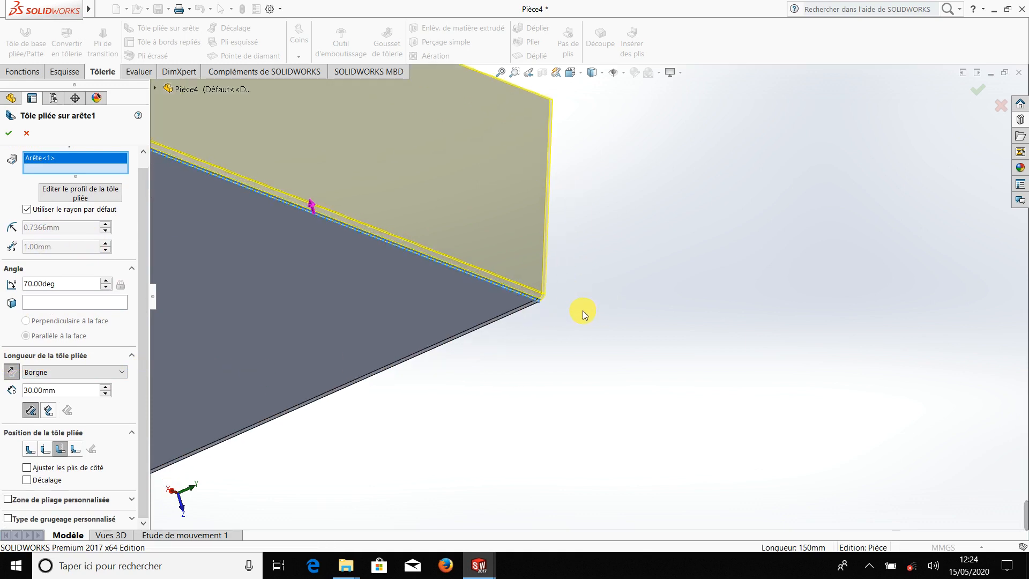
pyautogui.moveTo(583, 310); pyautogui.dragTo(542, 294, button='middle')
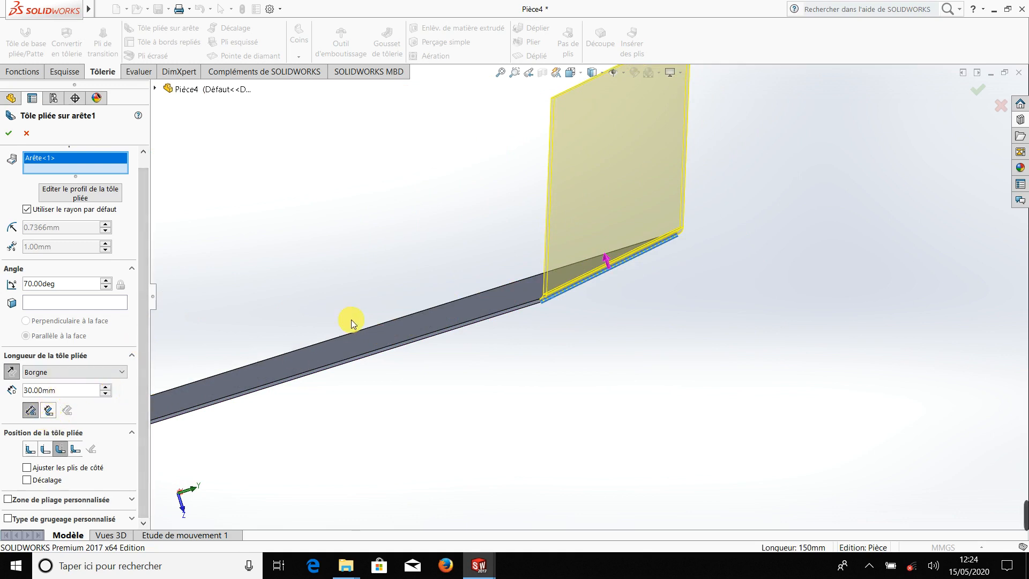
pyautogui.scroll(3, 644, 189)
pyautogui.scroll(-2, 645, 188)
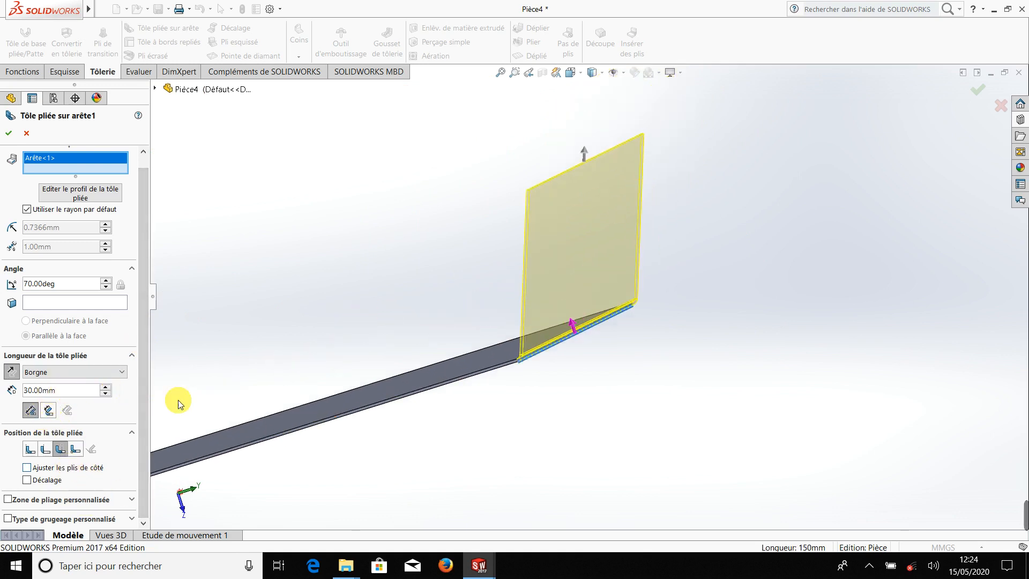
# Increase the edge flange length to 50 mm and inspect the taller flange preview.
pyautogui.scroll(-2, 637, 179)
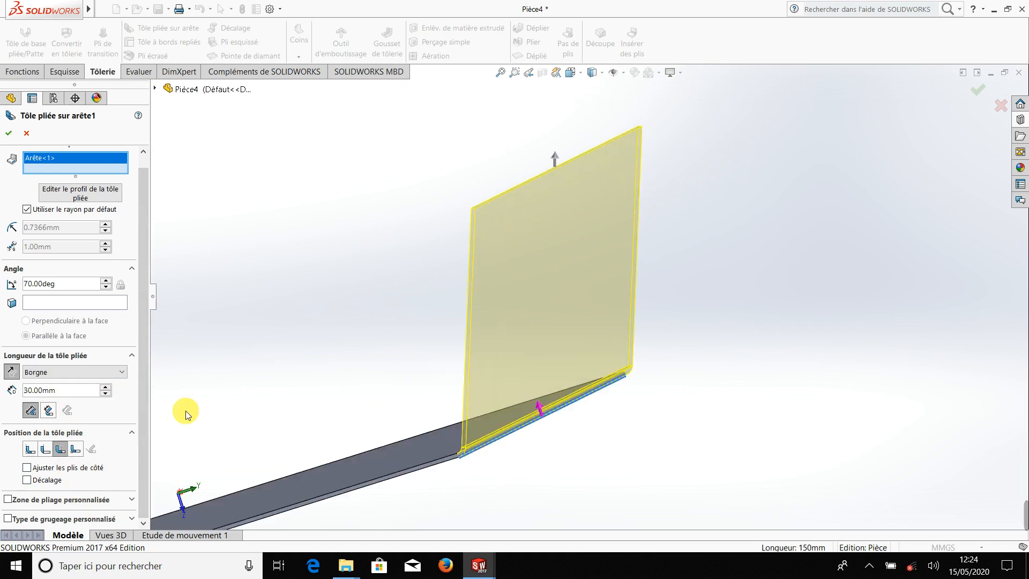
pyautogui.click(105, 386)
pyautogui.click(105, 386)
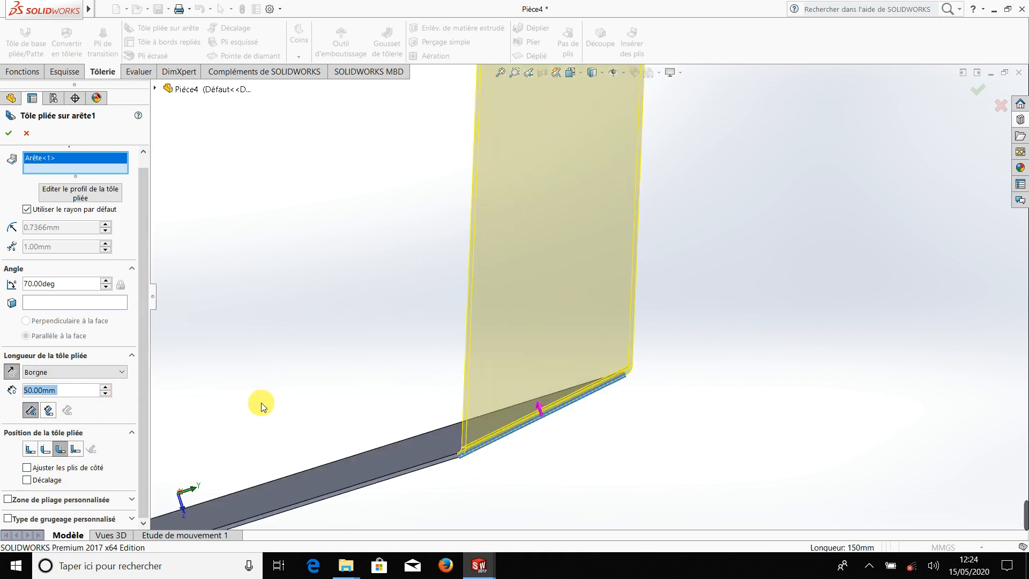
pyautogui.scroll(3, 543, 295)
pyautogui.scroll(-2, 590, 247)
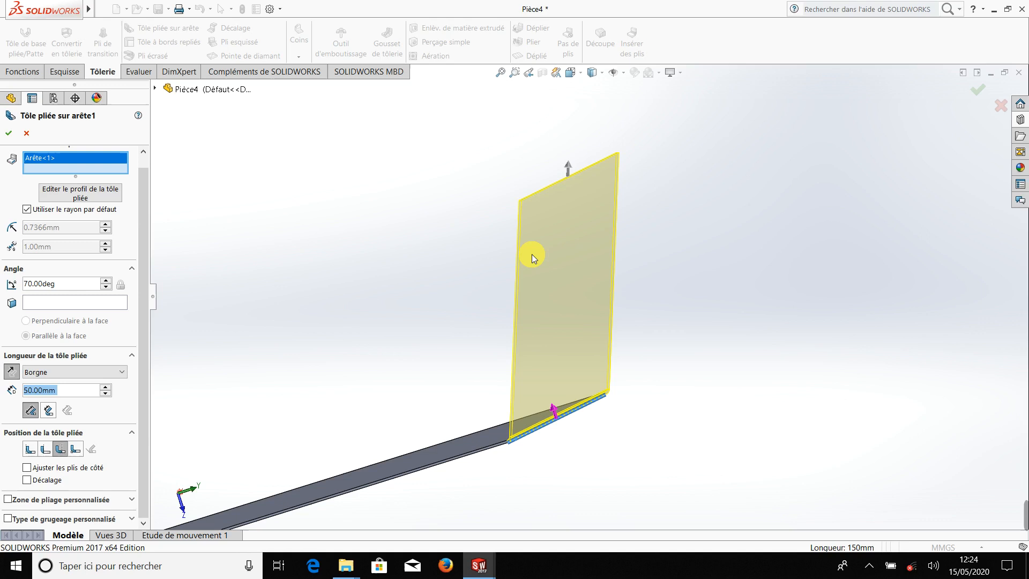
# Reduce the edge flange length step by step to 10 mm to preview a short flange.
pyautogui.click(107, 394)
pyautogui.click(107, 395)
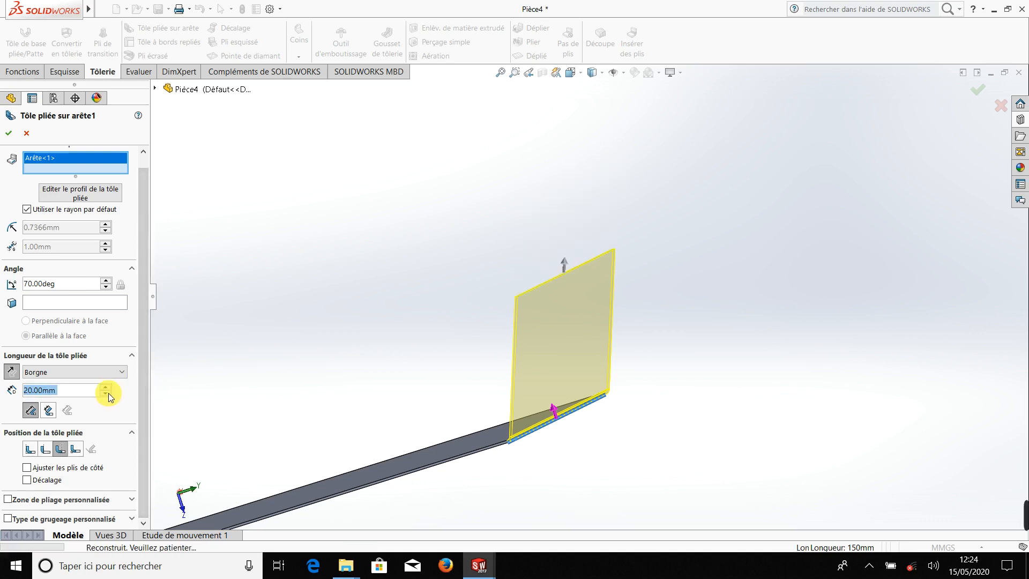
pyautogui.click(108, 395)
pyautogui.click(108, 395)
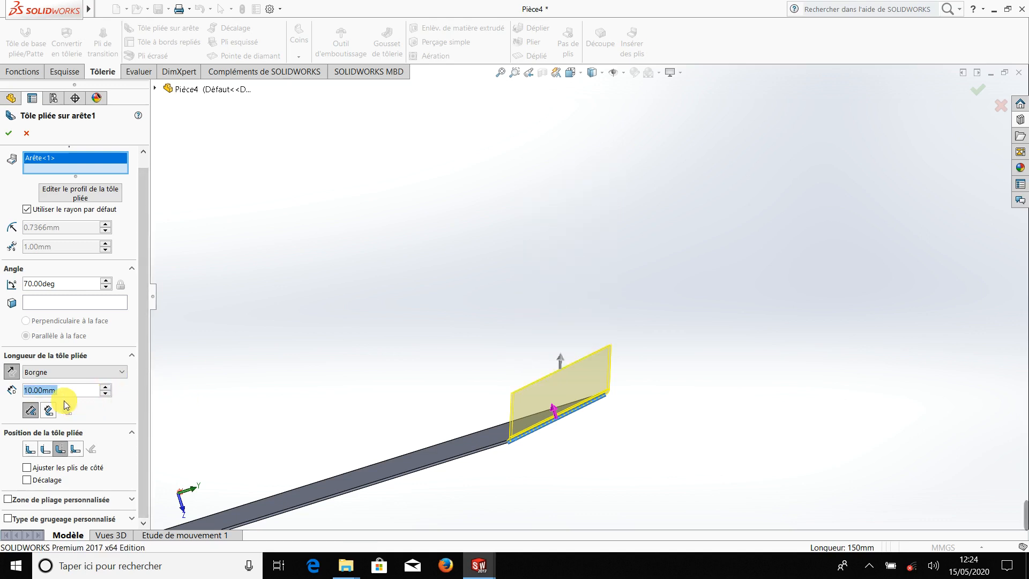
# Switch the short flange's length reference to the inner virtual sharp and back to the outer virtual sharp.
pyautogui.click(31, 410)
pyautogui.scroll(-3, 581, 414)
pyautogui.scroll(3, 573, 430)
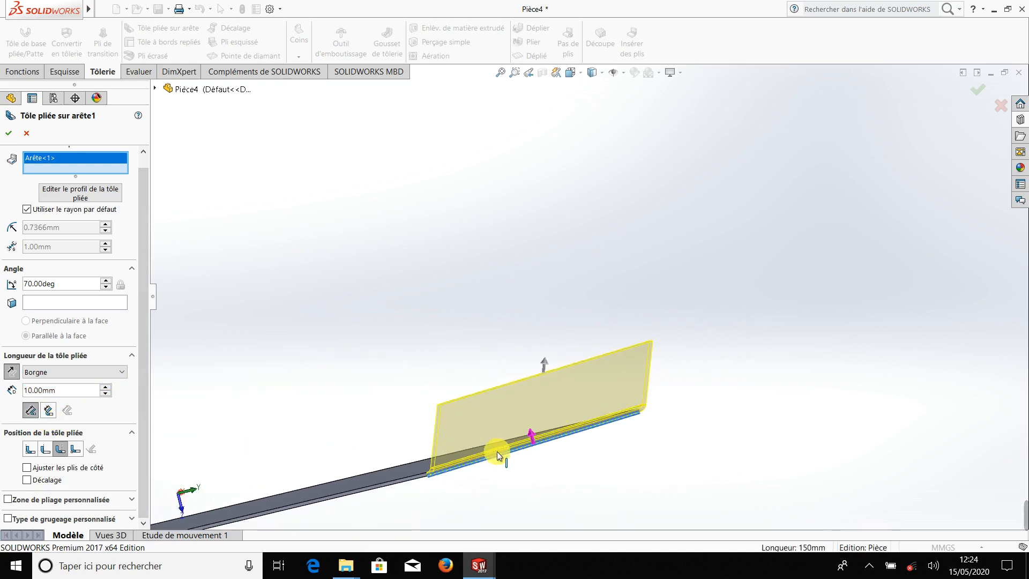
pyautogui.scroll(-4, 469, 477)
pyautogui.scroll(-2, 549, 387)
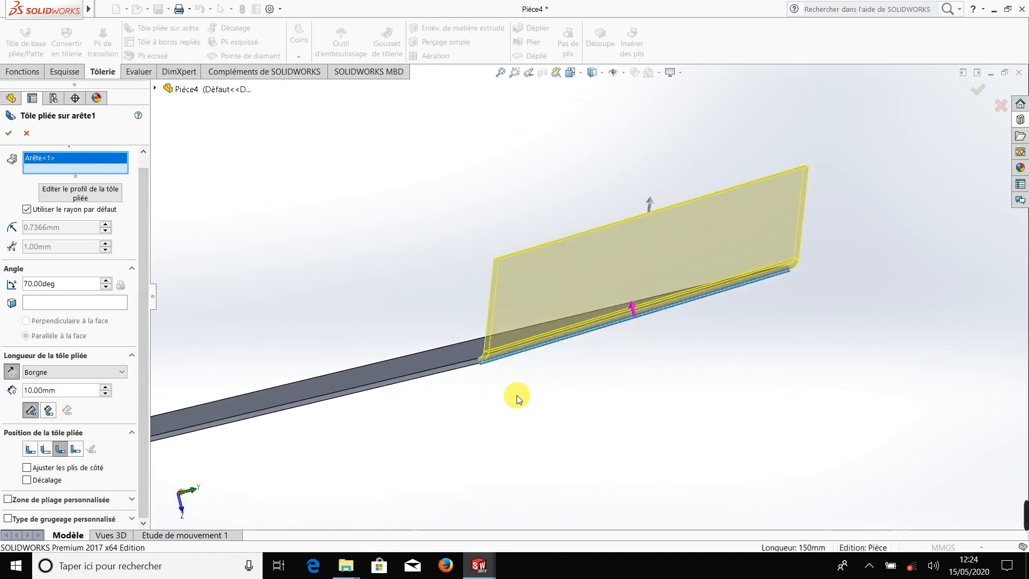
pyautogui.click(32, 410)
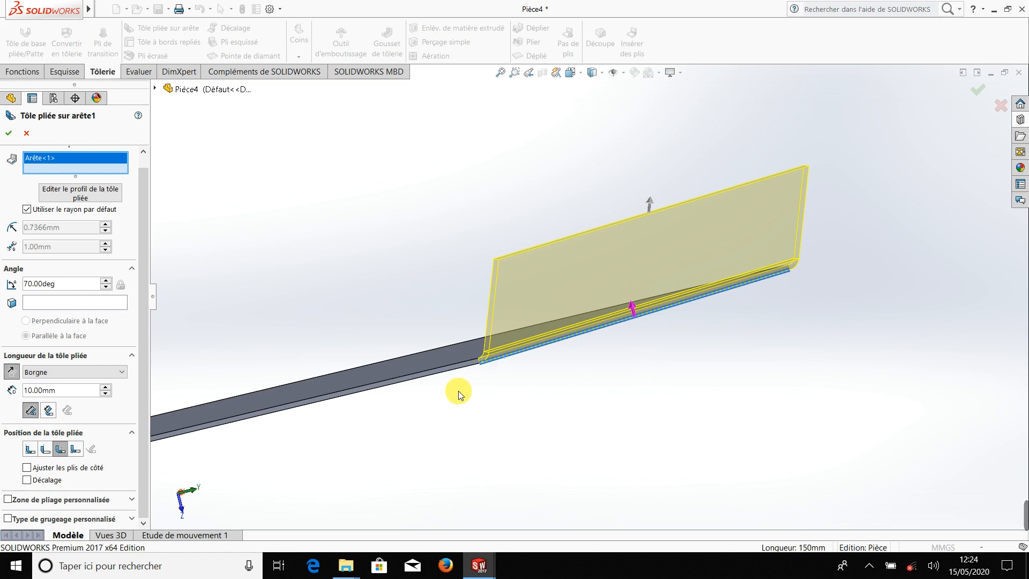
pyautogui.click(49, 410)
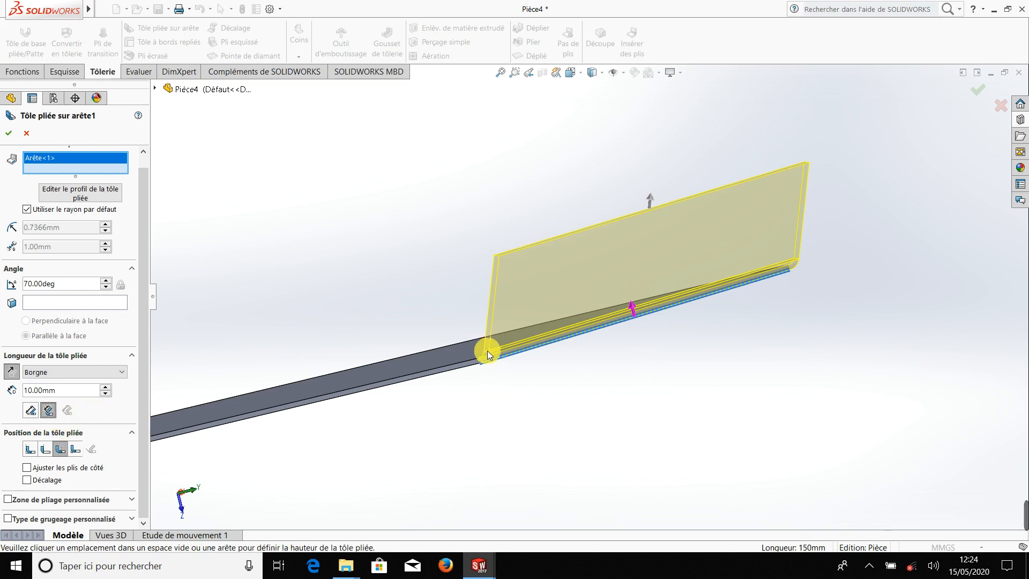
pyautogui.click(31, 410)
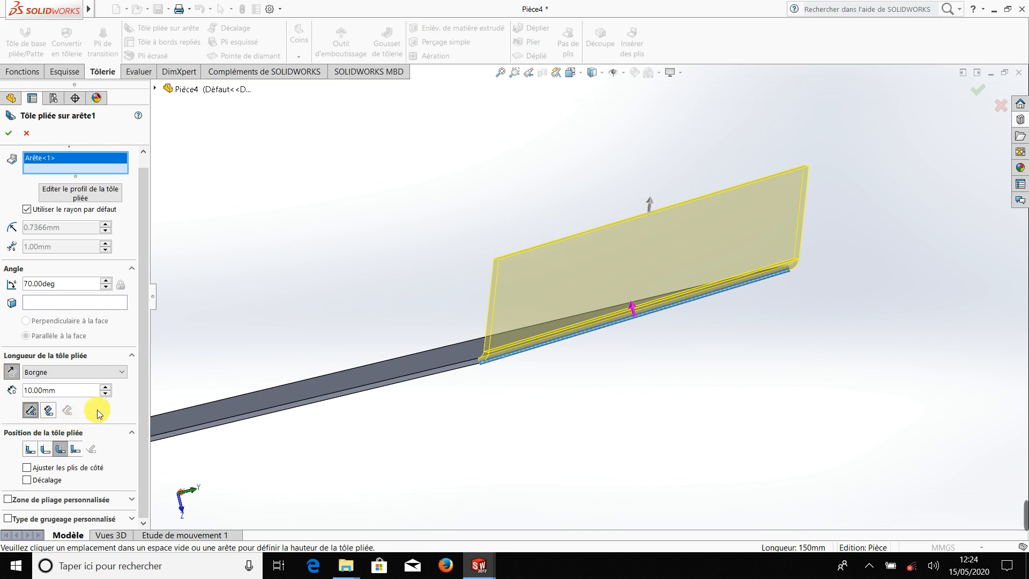
# Set the edge flange length to 20 mm.
pyautogui.moveTo(67, 391); pyautogui.dragTo(7, 387)
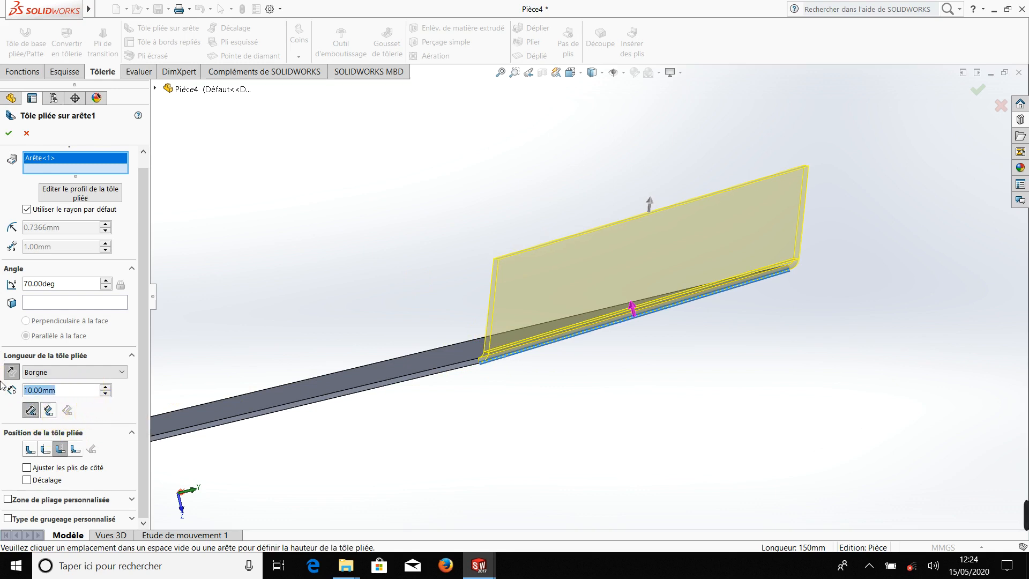
pyautogui.write('20')
pyautogui.press('Return')
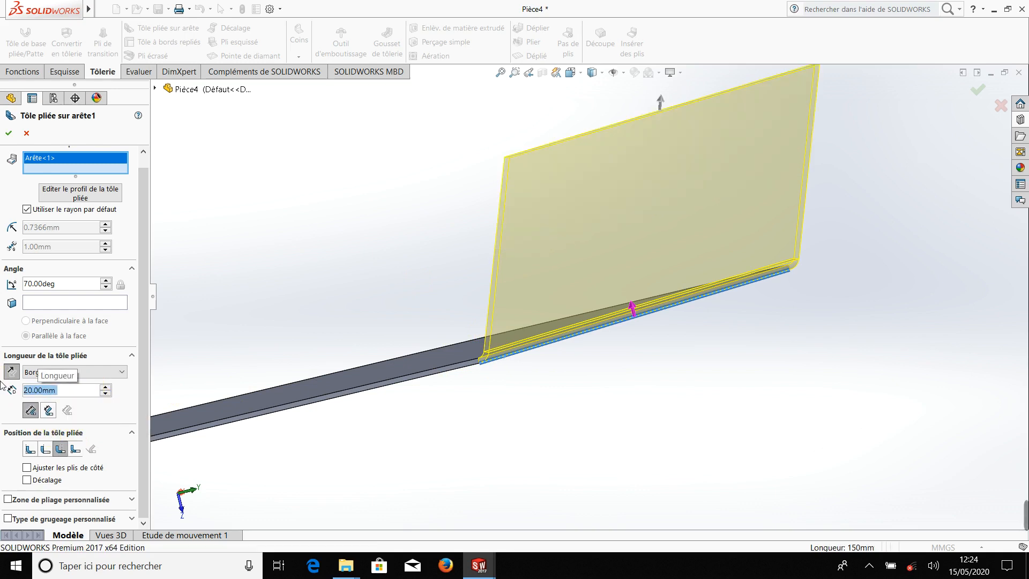
# Compare the inner and outer virtual sharp length references on the 20 mm flange, ending with the outer one.
pyautogui.click(50, 410)
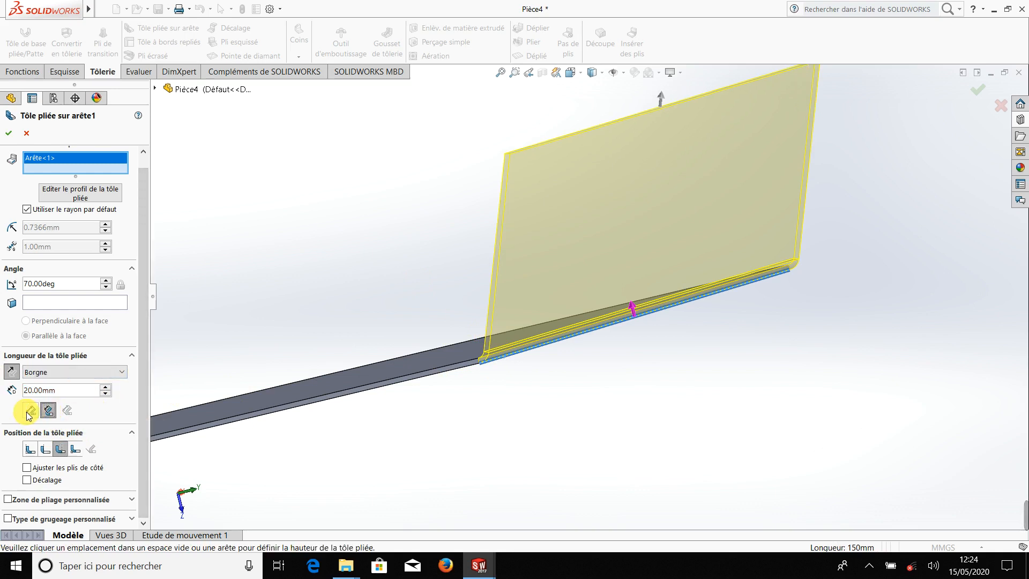
pyautogui.click(30, 411)
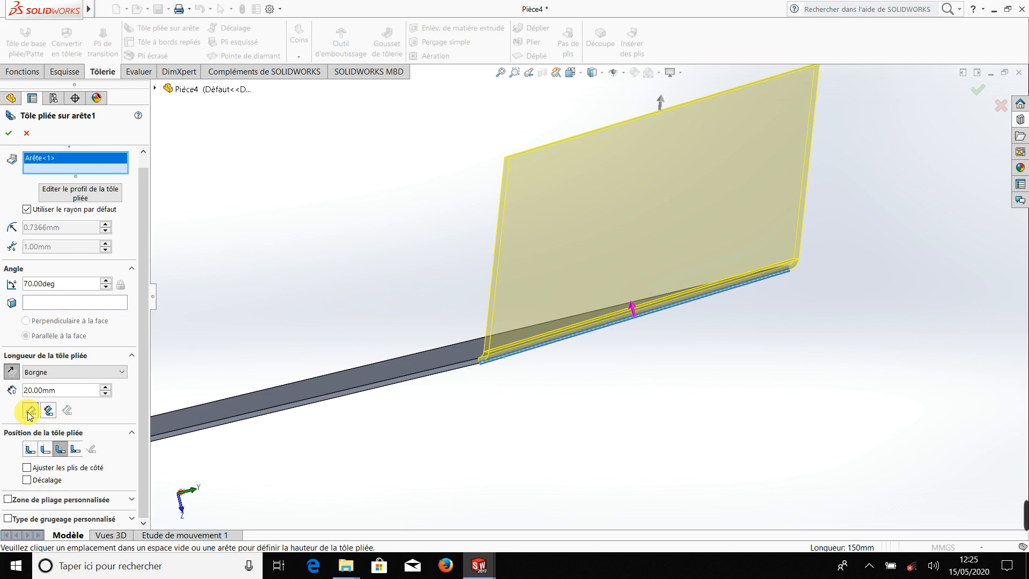
pyautogui.click(30, 412)
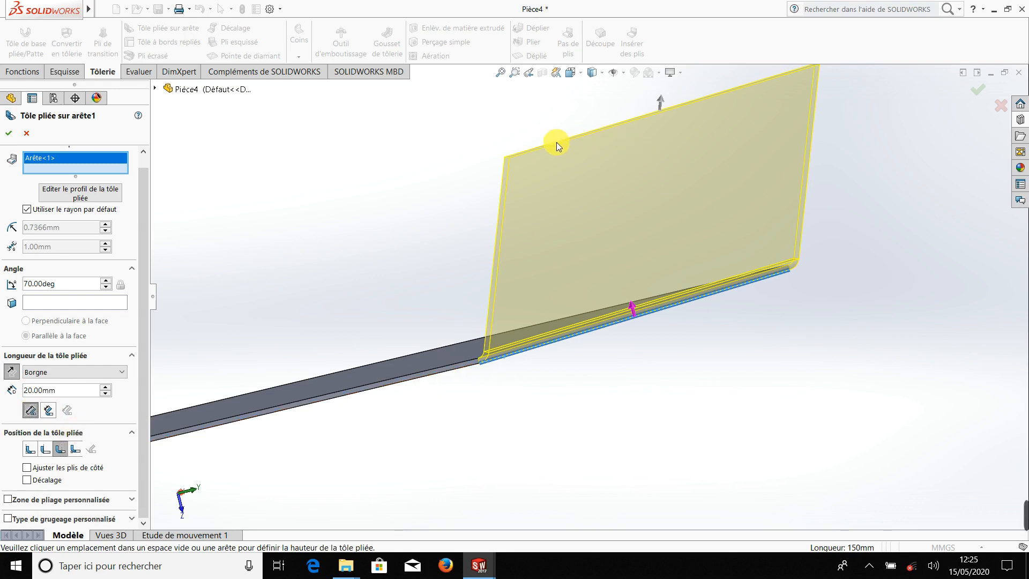
pyautogui.click(48, 411)
pyautogui.scroll(-5, 314, 410)
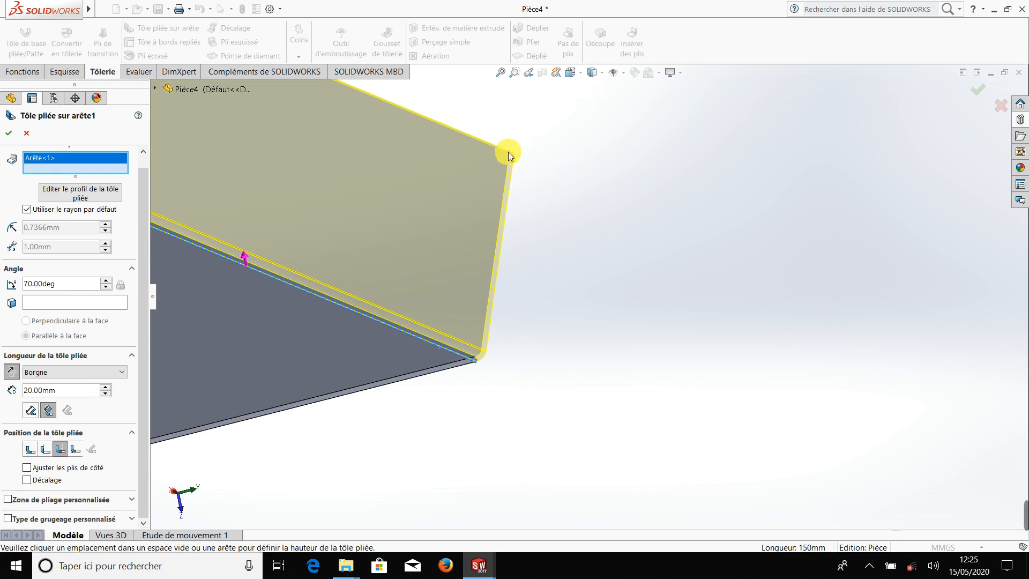
pyautogui.click(30, 410)
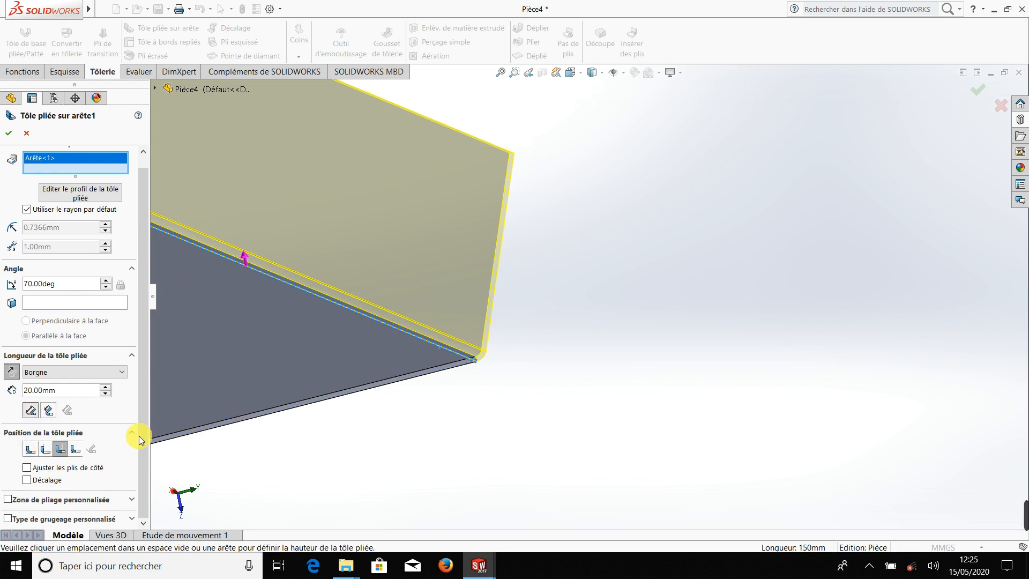
# Preview all four flange positions close up at the bend corner and return to Bend Outside.
pyautogui.scroll(5, 448, 473)
pyautogui.scroll(3, 448, 473)
pyautogui.moveTo(409, 425); pyautogui.dragTo(516, 390, button='middle')
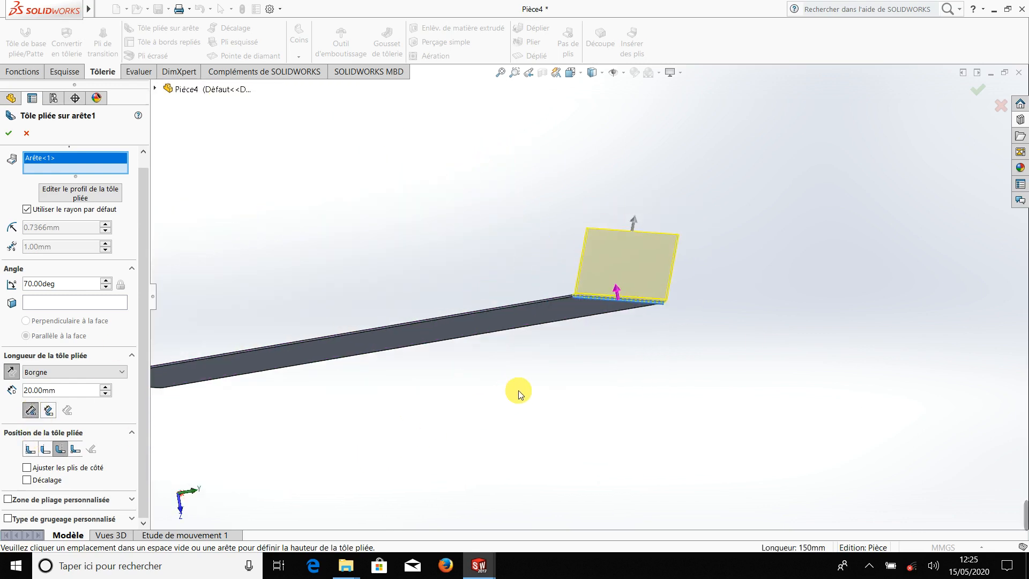
pyautogui.scroll(-2, 603, 321)
pyautogui.scroll(-6, 523, 294)
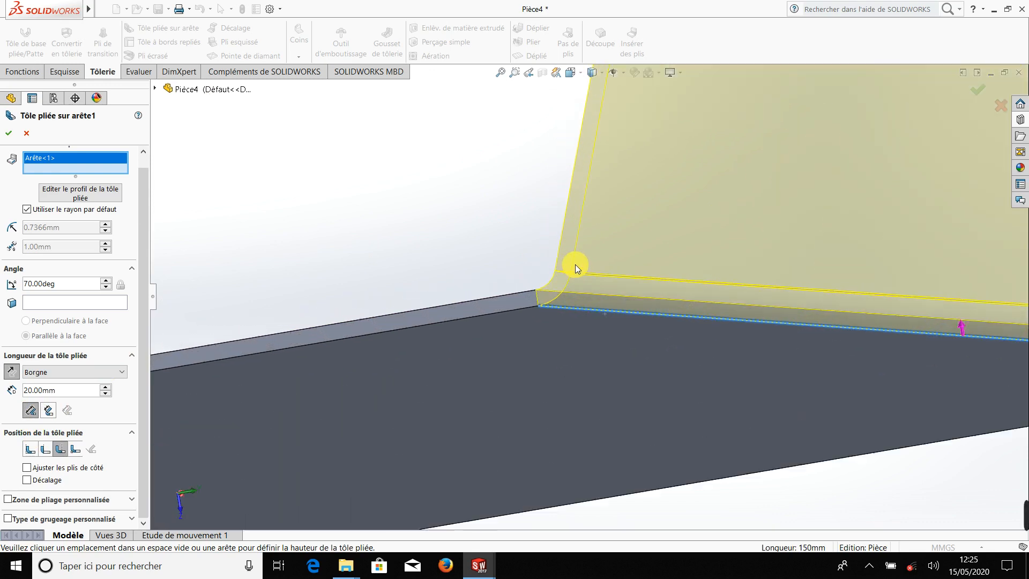
pyautogui.moveTo(553, 320); pyautogui.dragTo(574, 344, button='middle')
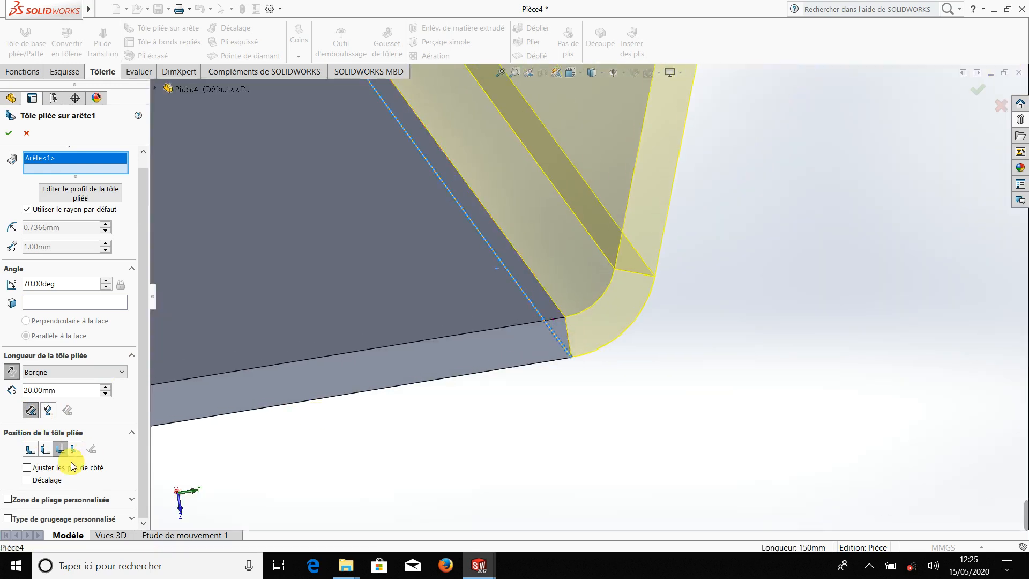
pyautogui.click(34, 453)
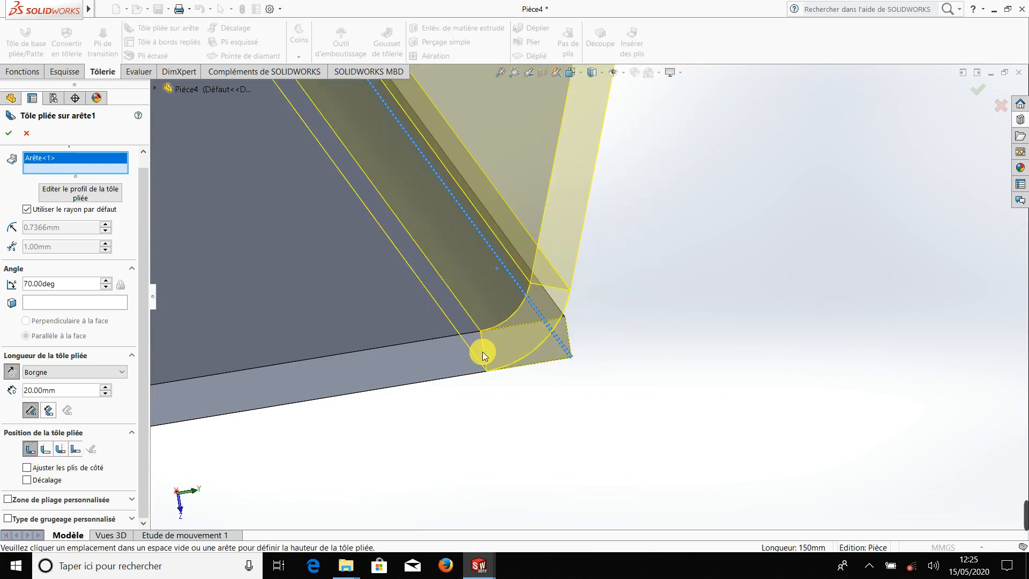
pyautogui.click(46, 450)
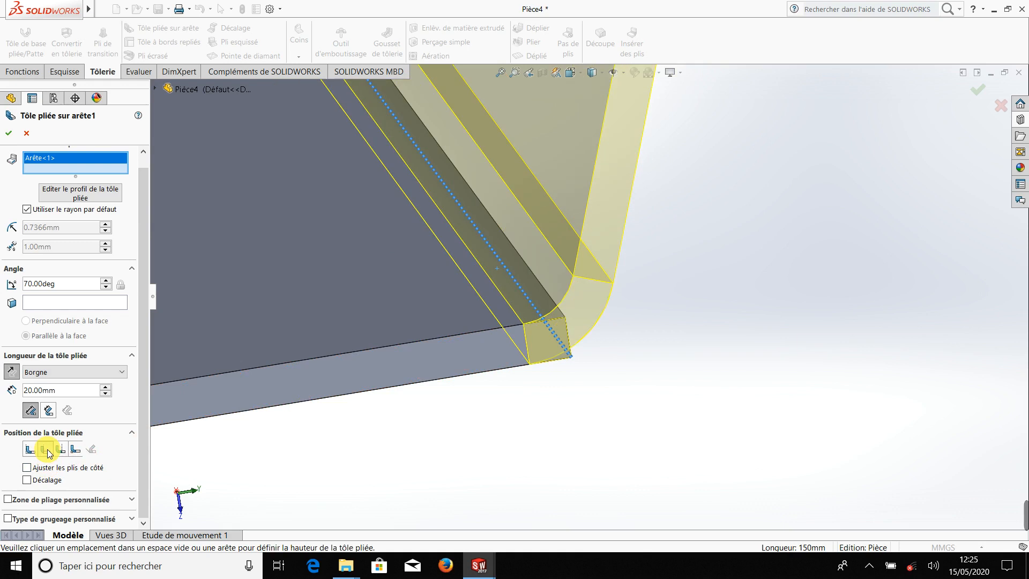
pyautogui.click(61, 451)
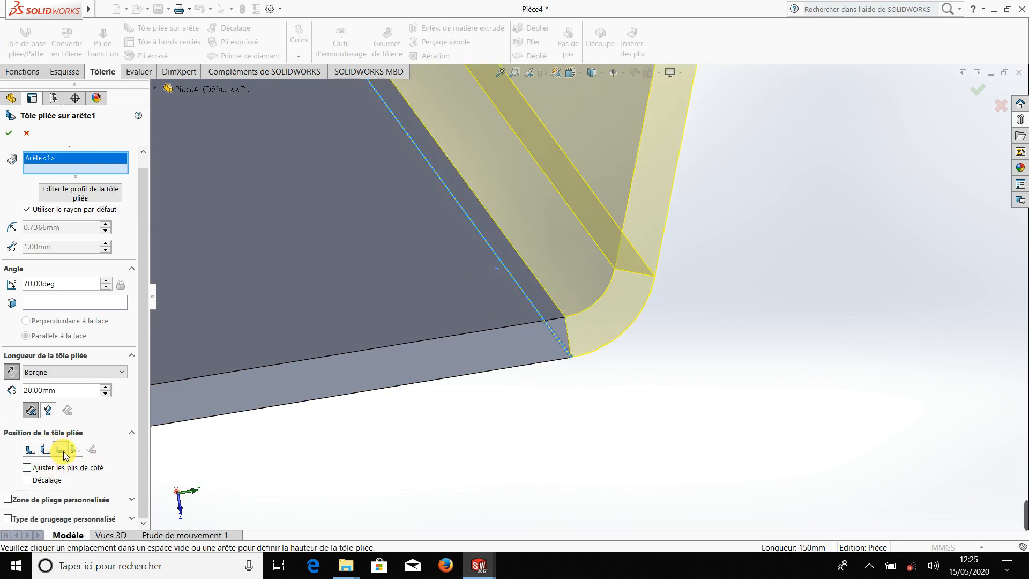
pyautogui.click(75, 450)
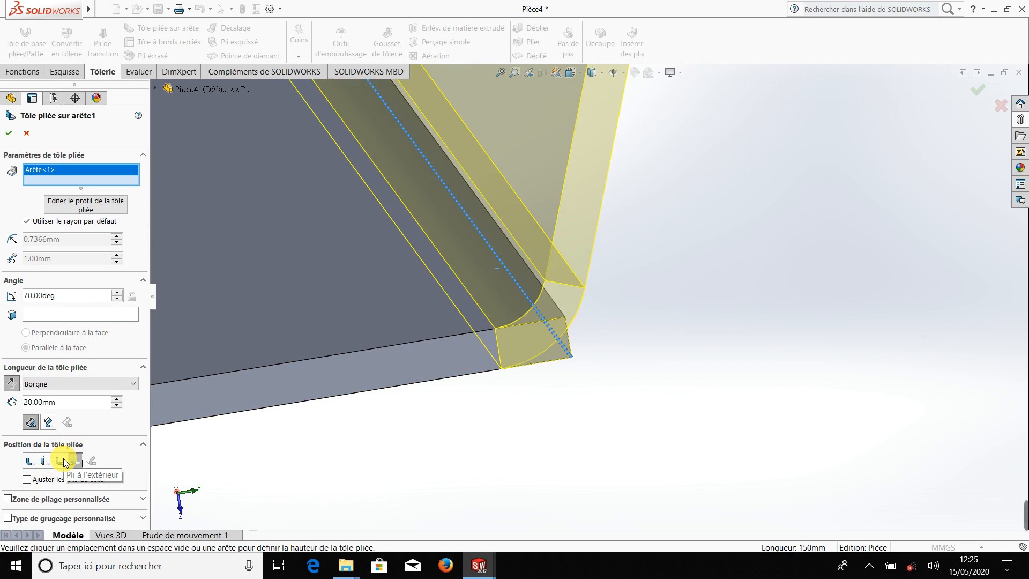
pyautogui.click(64, 460)
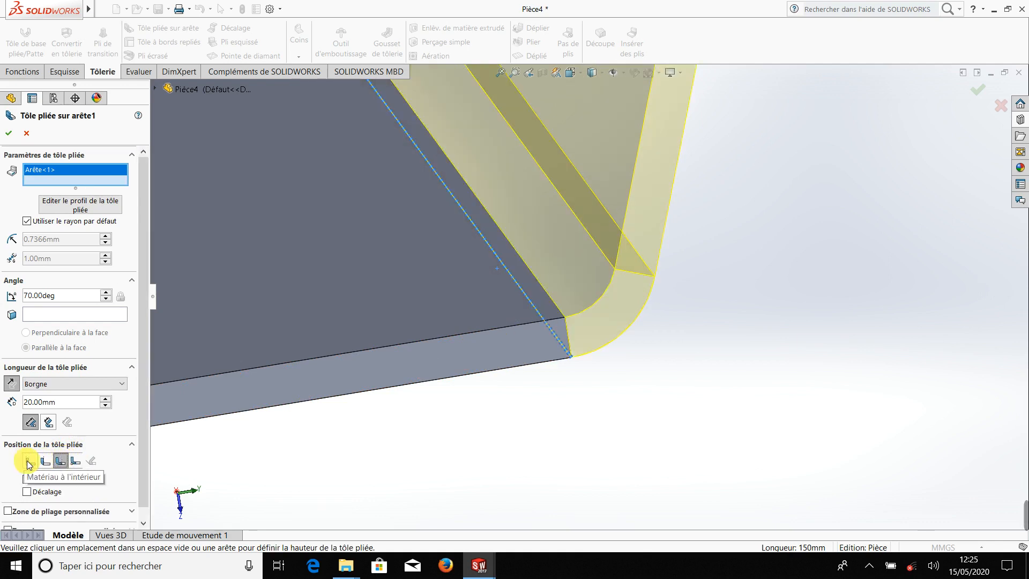
# Preview the Material Inside and Material Outside flange positions once more and switch back to Bend Outside.
pyautogui.click(29, 462)
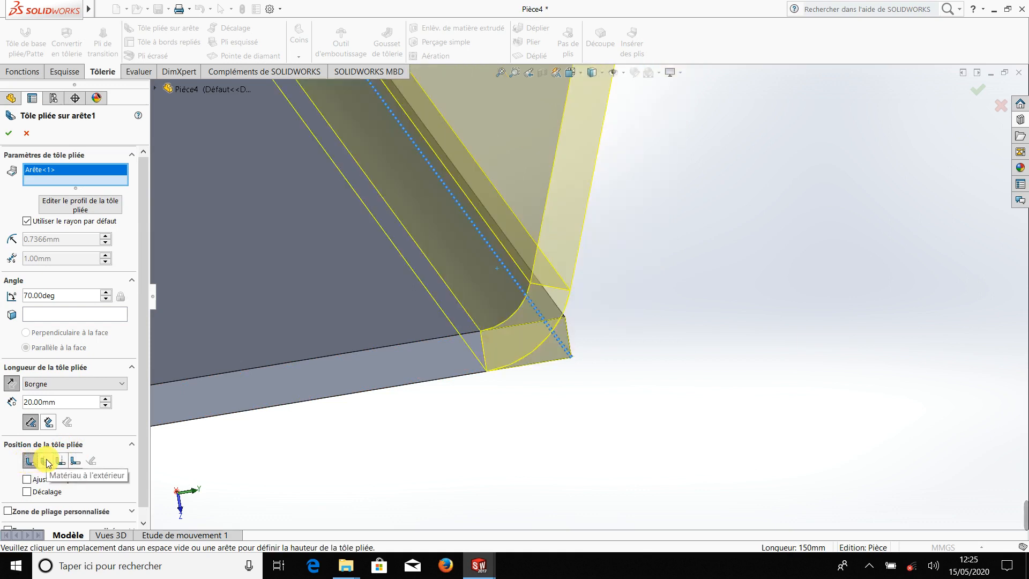
pyautogui.click(47, 461)
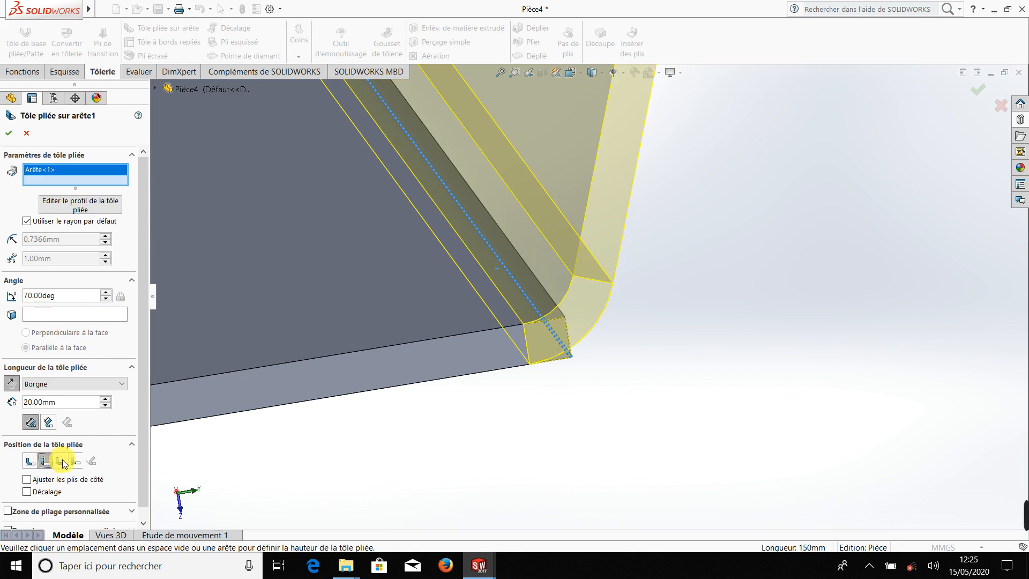
pyautogui.click(61, 461)
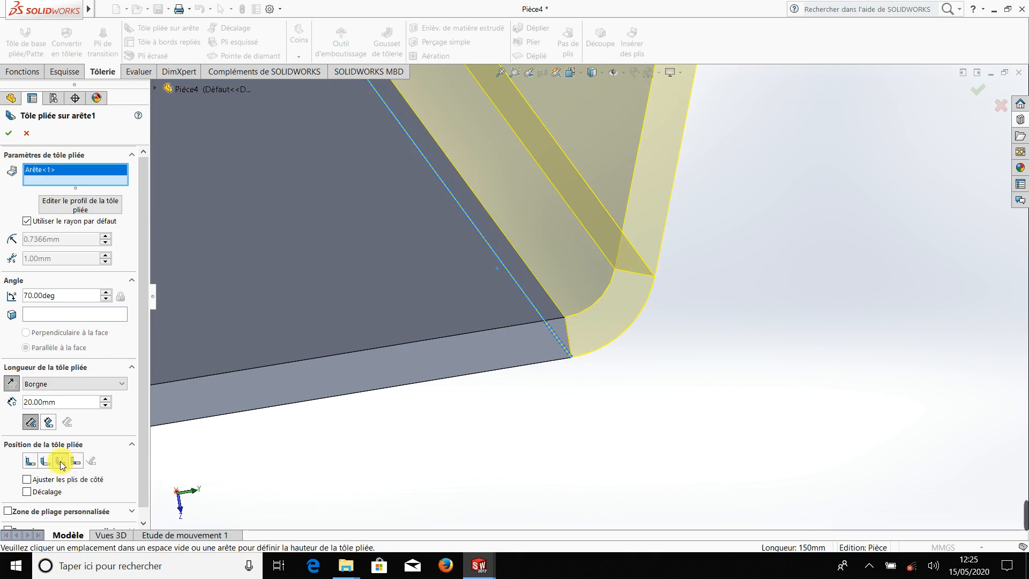
# Accept the 20 mm, 70-degree edge flange with the Bend Outside position and view the whole part.
pyautogui.click(63, 465)
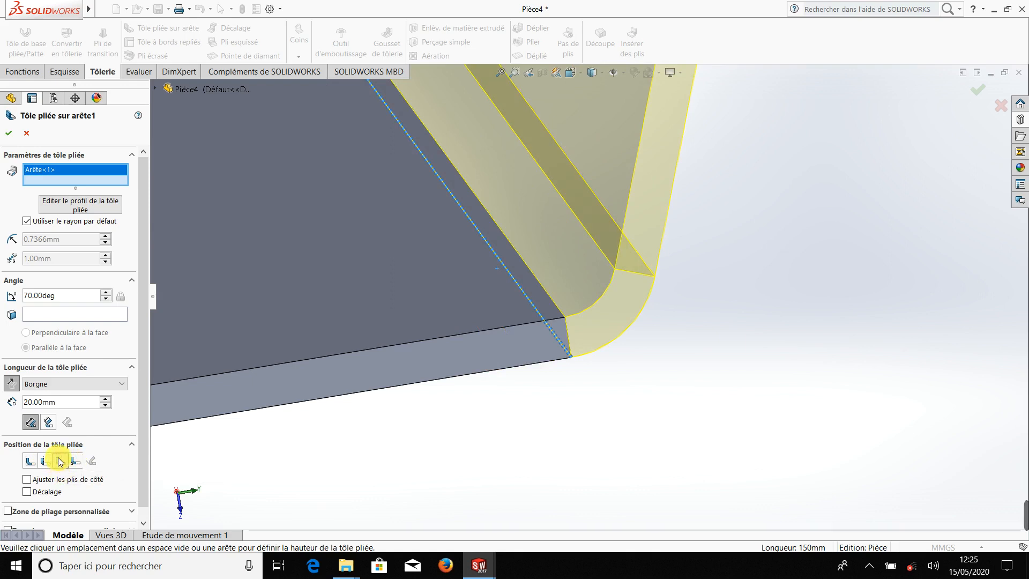
pyautogui.click(9, 133)
pyautogui.scroll(5, 616, 292)
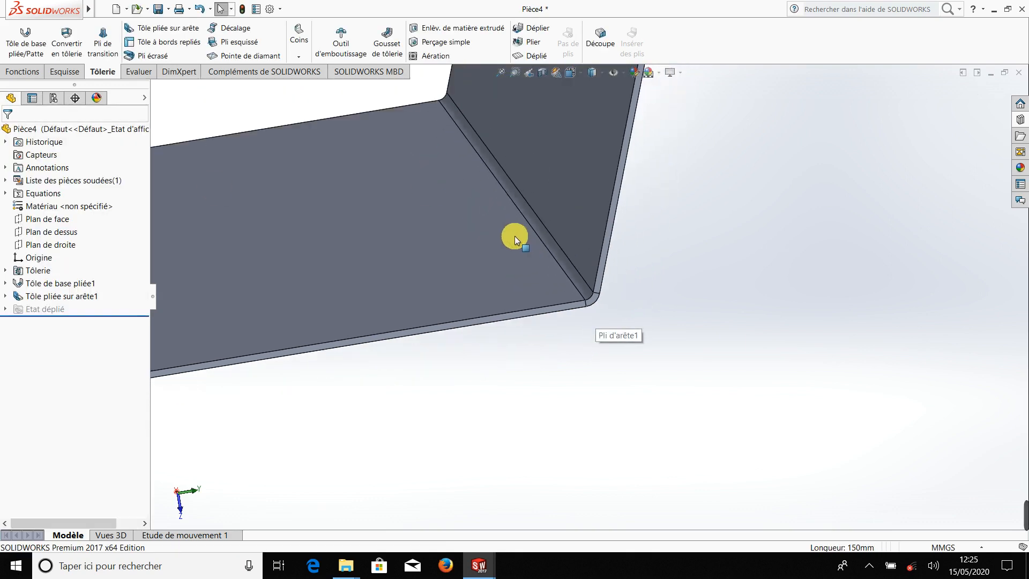
pyautogui.moveTo(514, 236); pyautogui.dragTo(675, 299, button='middle')
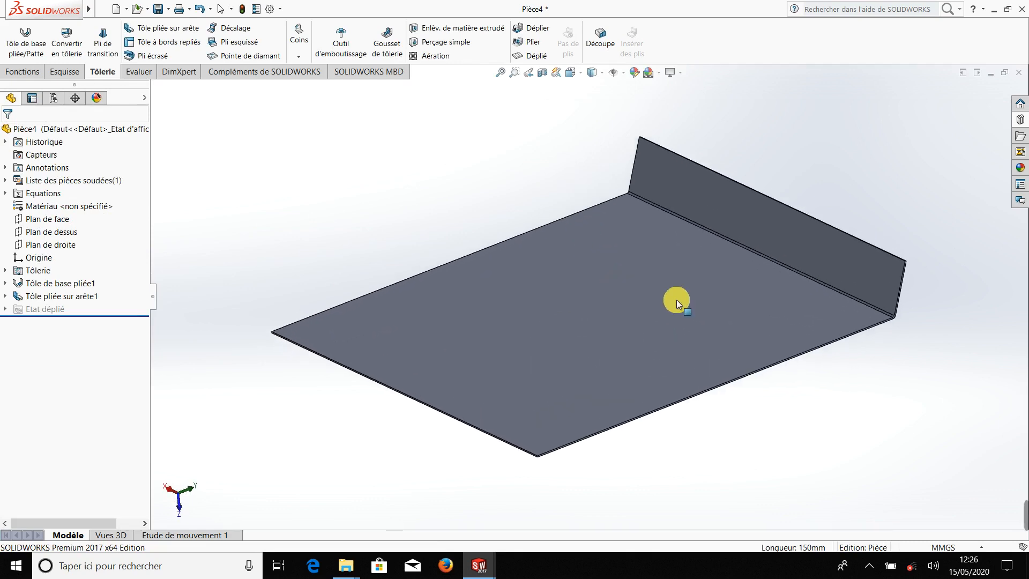
# Flatten the sheet metal part to show its unfolded state, and return it to the folded state.
pyautogui.scroll(-6, 804, 322)
pyautogui.moveTo(758, 386); pyautogui.dragTo(887, 292, button='middle')
pyautogui.scroll(5, 726, 372)
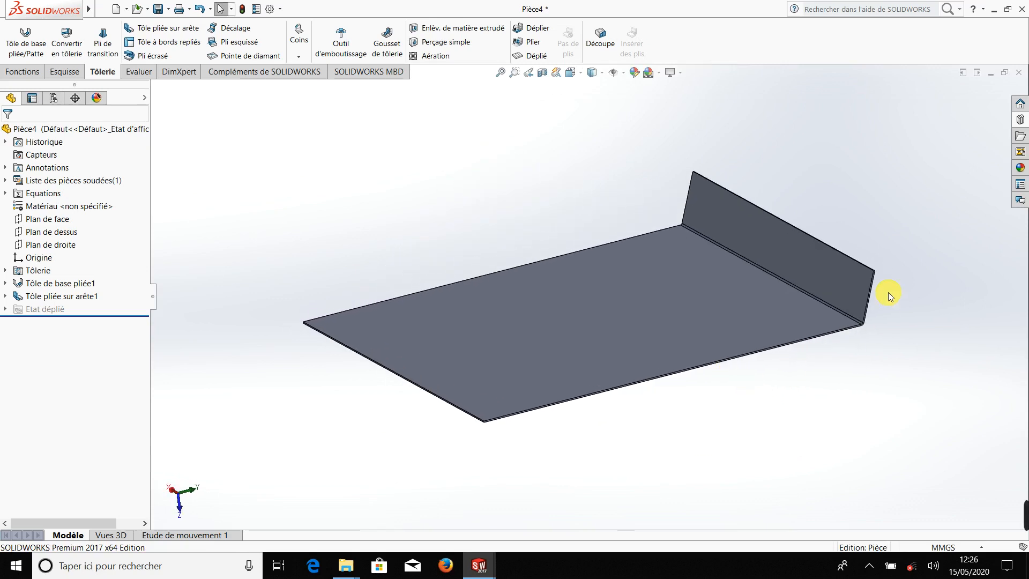
pyautogui.scroll(-4, 809, 312)
pyautogui.scroll(3, 620, 239)
pyautogui.scroll(-3, 620, 239)
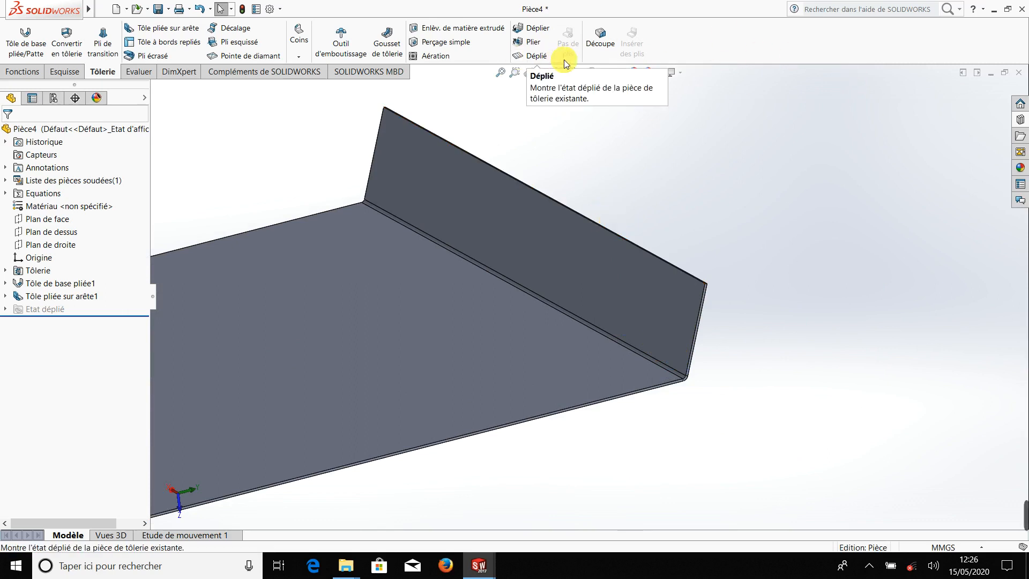
pyautogui.click(542, 60)
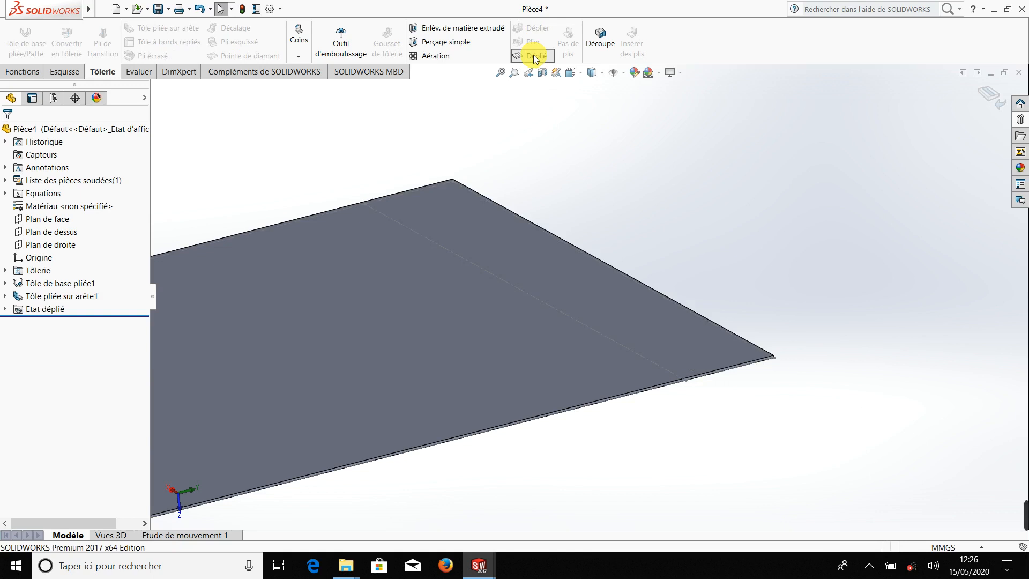
pyautogui.click(533, 54)
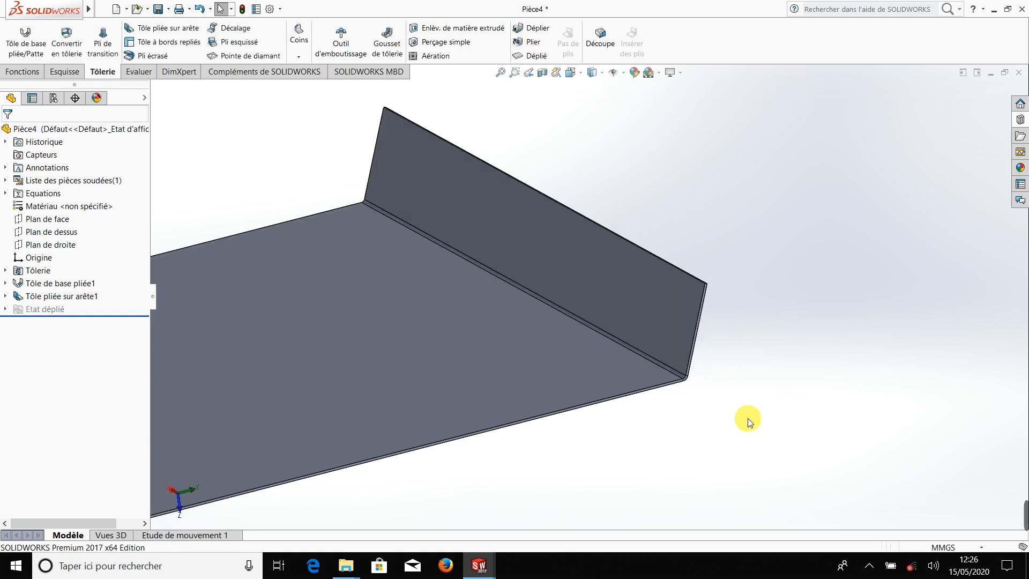
# Flatten the sheet metal part, view it normal to the front plane, and return it to the folded state.
pyautogui.scroll(-5, 748, 418)
pyautogui.moveTo(652, 330)
pyautogui.mouseDown(button='middle')
pyautogui.moveTo(590, 279)
pyautogui.moveTo(639, 310)
pyautogui.moveTo(645, 333)
pyautogui.mouseUp(button='middle')
pyautogui.scroll(5, 591, 290)
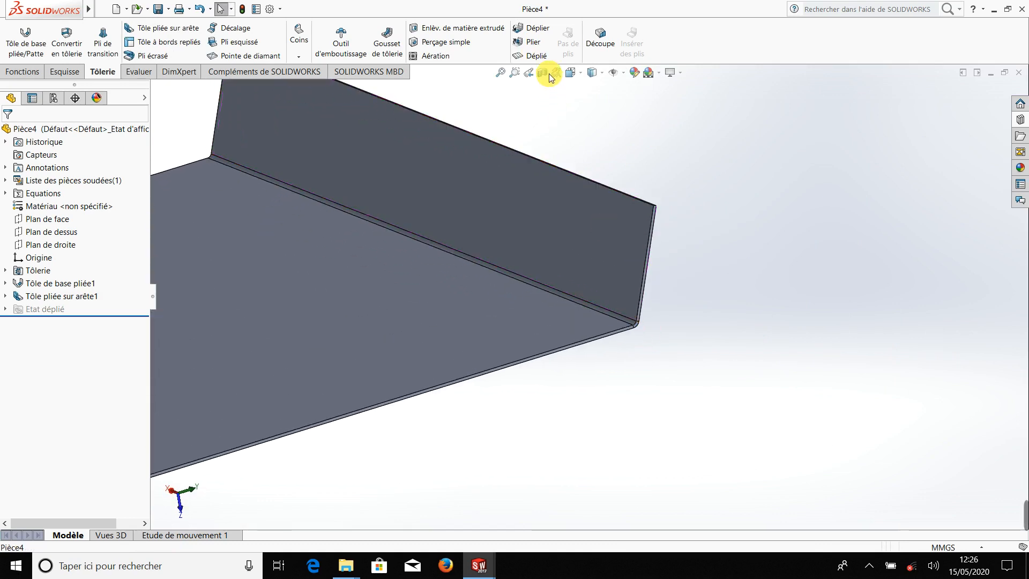
pyautogui.click(538, 55)
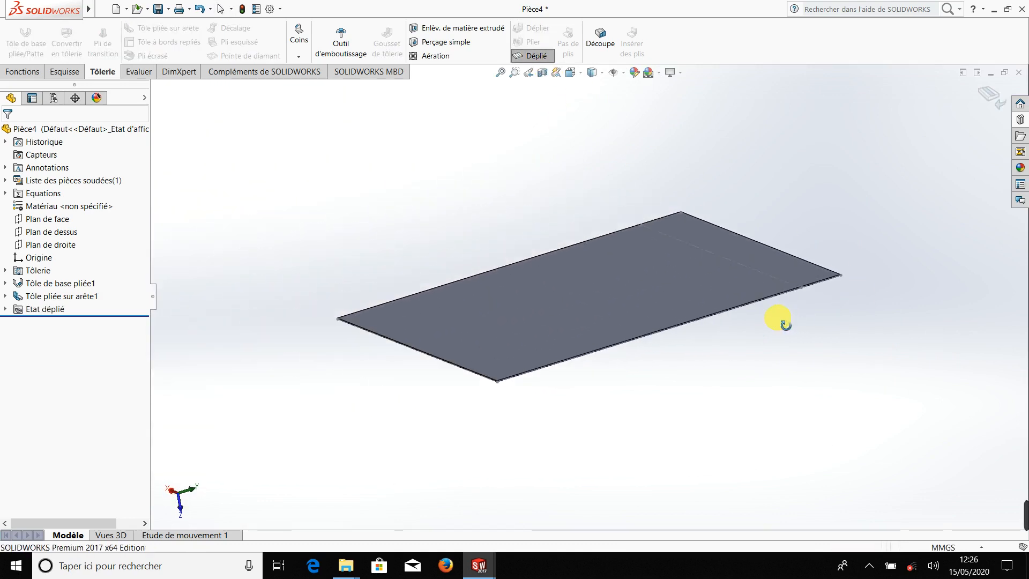
pyautogui.click(67, 217)
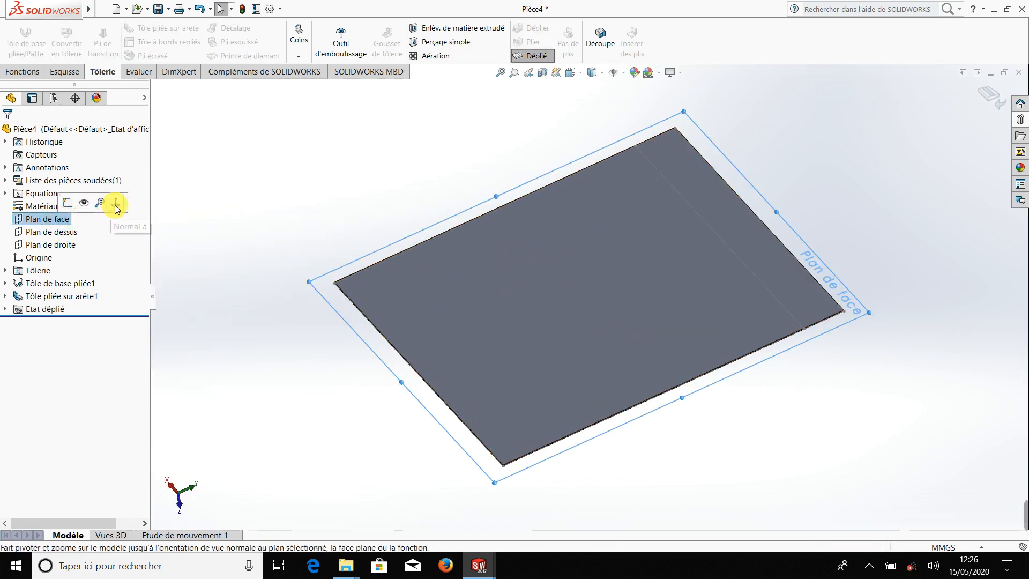
pyautogui.click(114, 205)
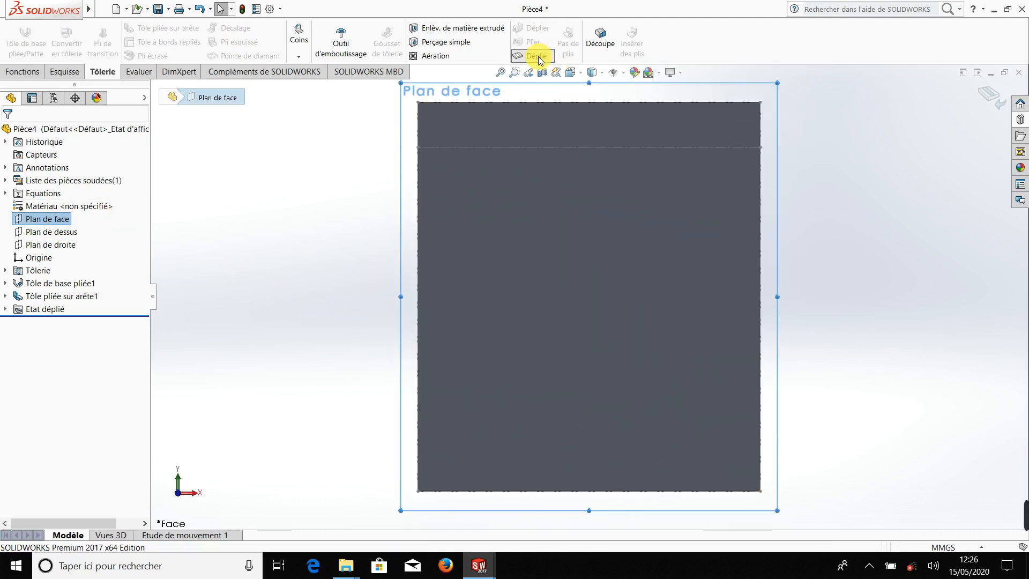
pyautogui.click(538, 57)
# Start a second edge flange, about 10.74 mm long and pointing outward, on the free upper edge of the upright flange.
pyautogui.moveTo(404, 188); pyautogui.dragTo(567, 208, button='middle')
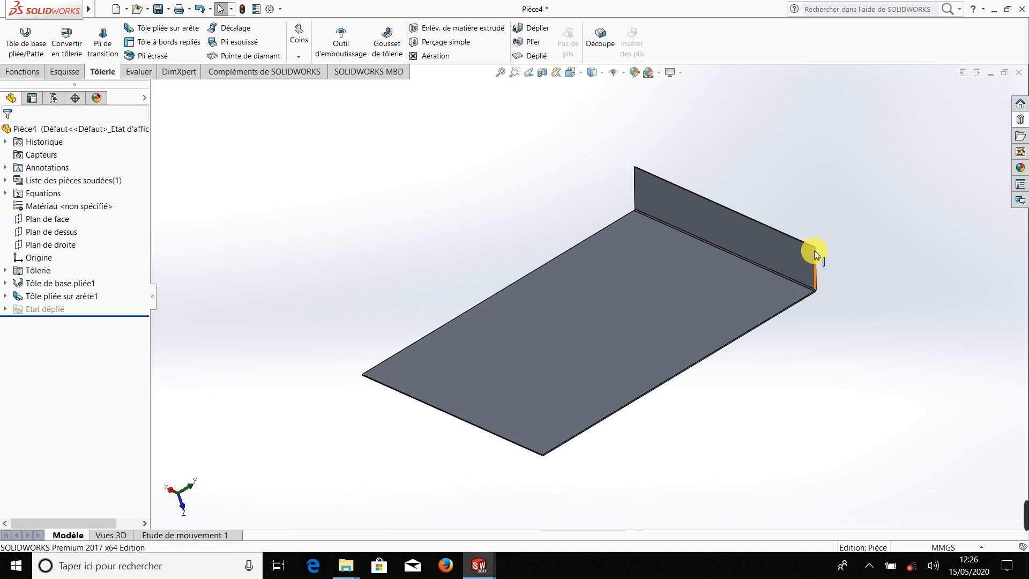
pyautogui.scroll(-2, 815, 250)
pyautogui.scroll(-3, 767, 248)
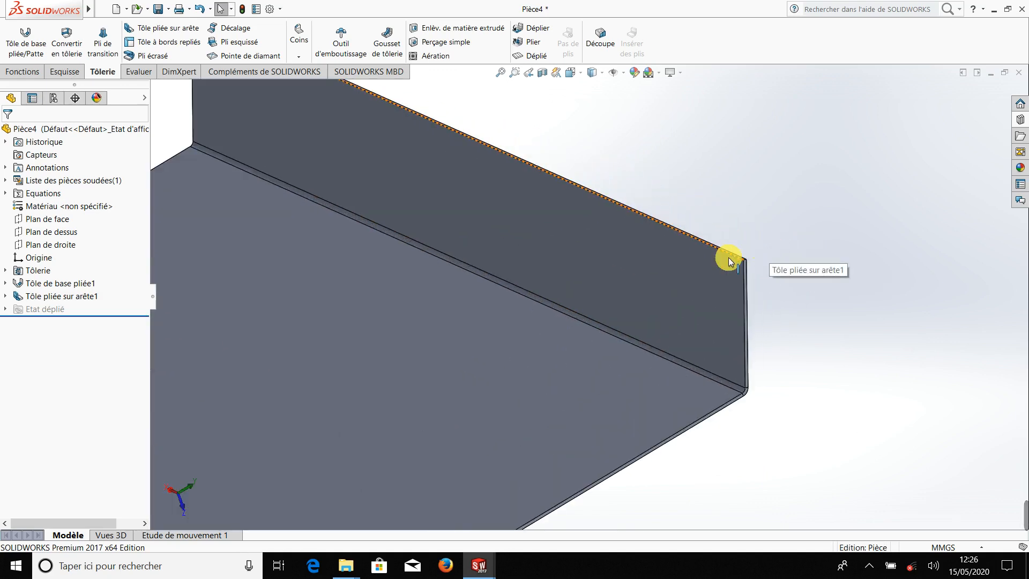
pyautogui.moveTo(712, 248); pyautogui.dragTo(552, 222, button='middle')
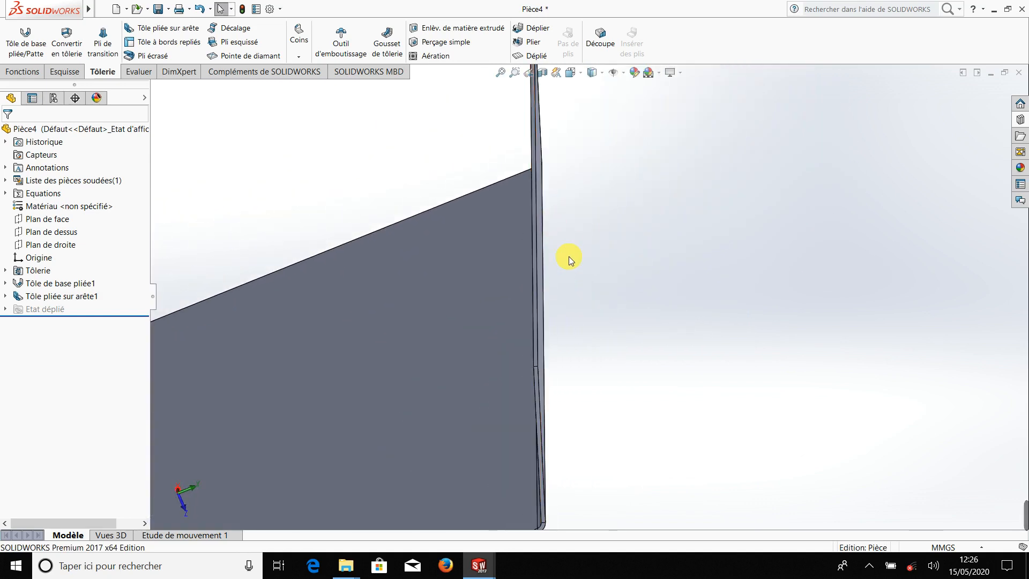
pyautogui.scroll(-2, 568, 256)
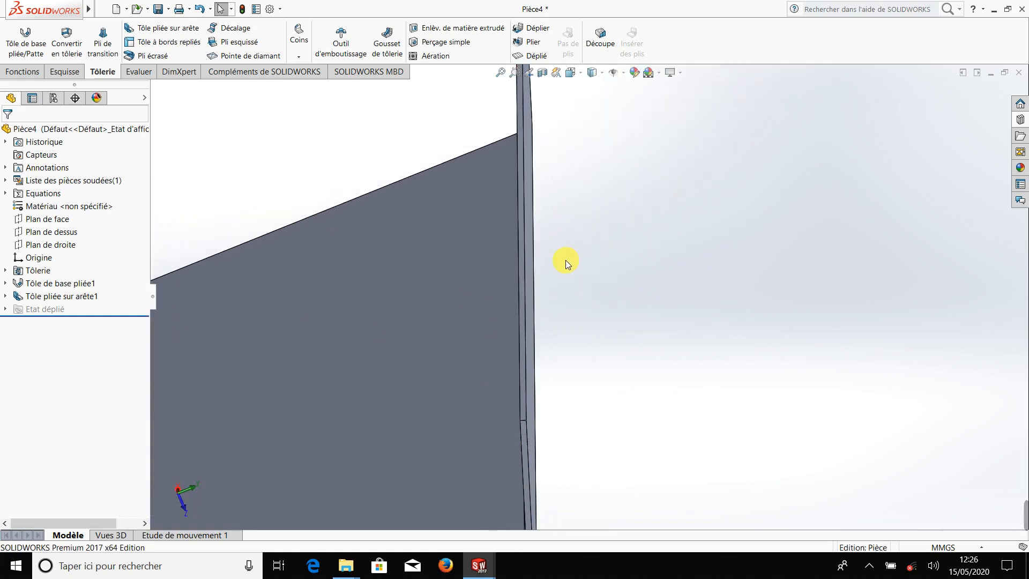
pyautogui.click(169, 29)
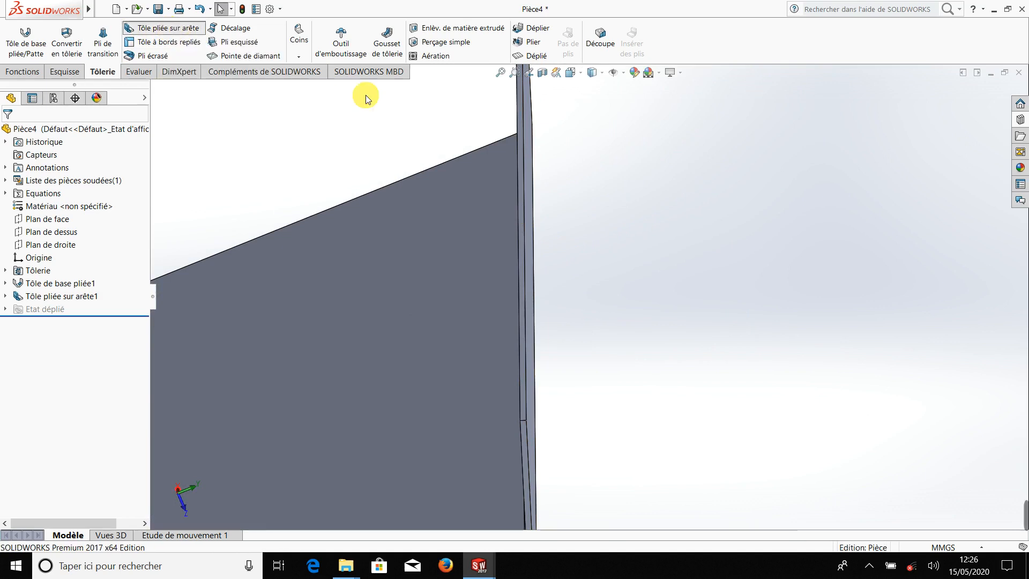
pyautogui.scroll(-1, 548, 237)
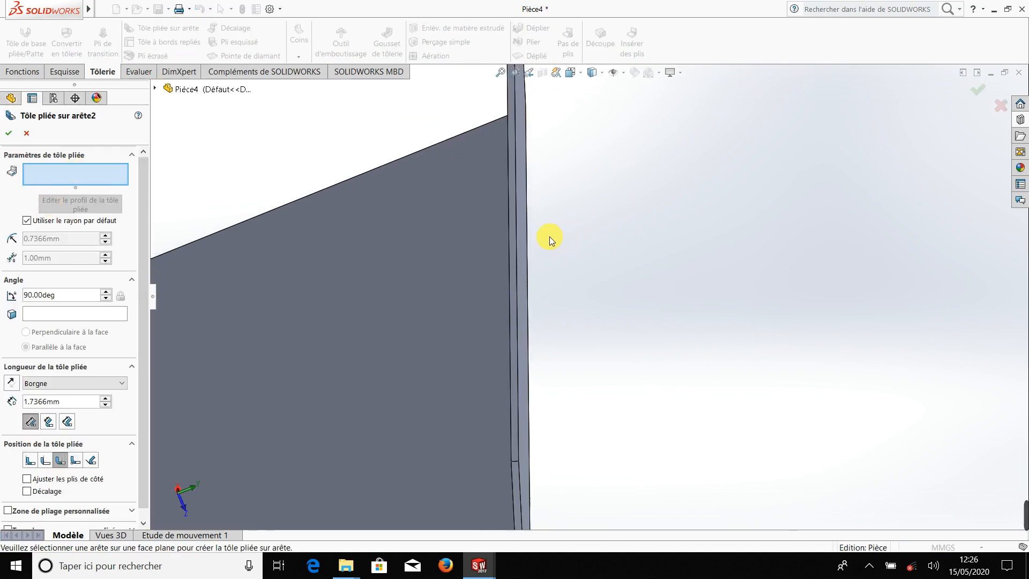
pyautogui.click(517, 240)
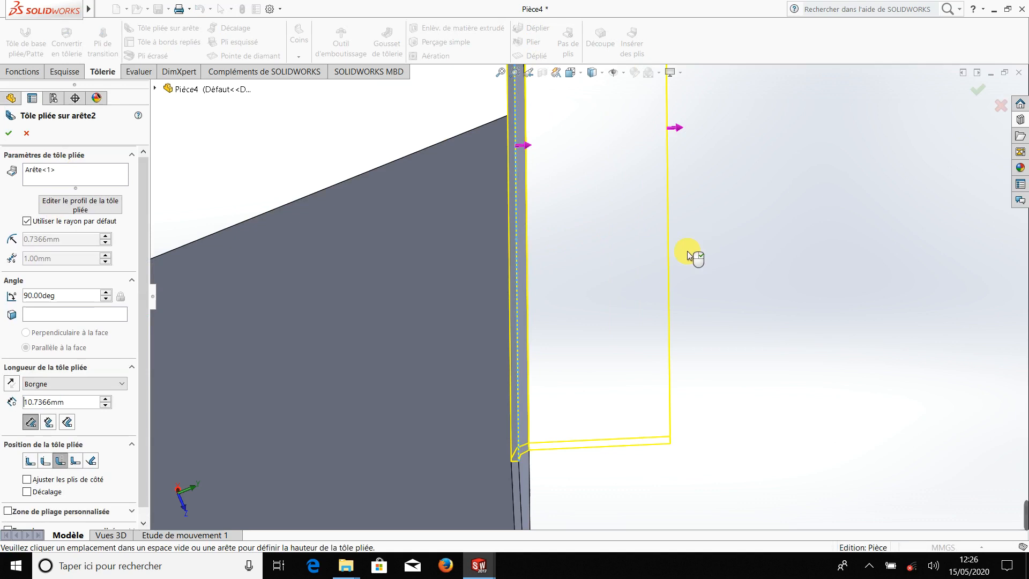
pyautogui.scroll(1, 644, 375)
pyautogui.scroll(2, 644, 375)
pyautogui.moveTo(635, 405)
pyautogui.mouseDown(button='middle')
pyautogui.moveTo(650, 368)
pyautogui.moveTo(643, 396)
pyautogui.mouseUp(button='middle')
pyautogui.scroll(-2, 664, 281)
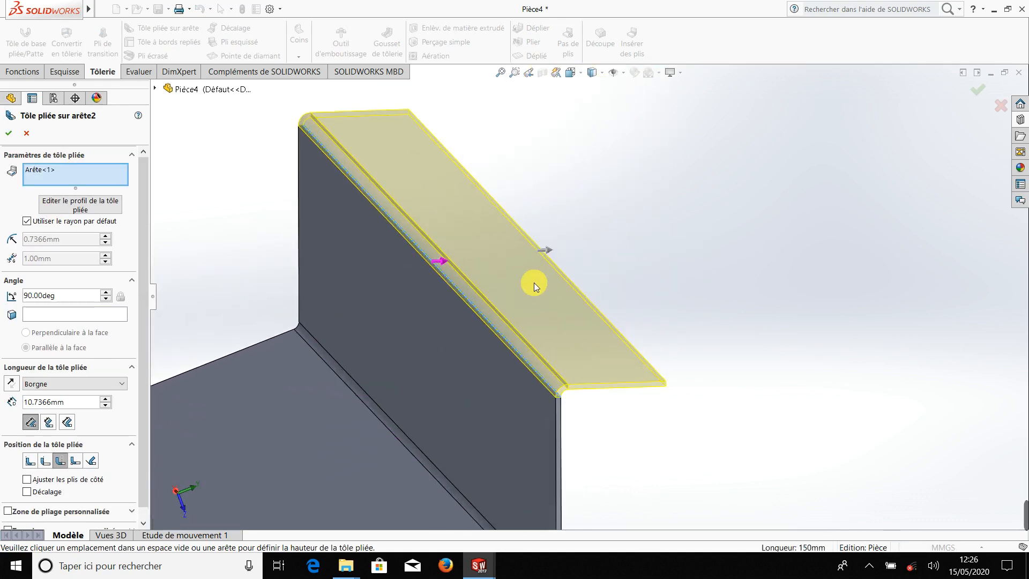
# Preview the new flange pointing inward over the base, and return it to the outward direction.
pyautogui.click(440, 262)
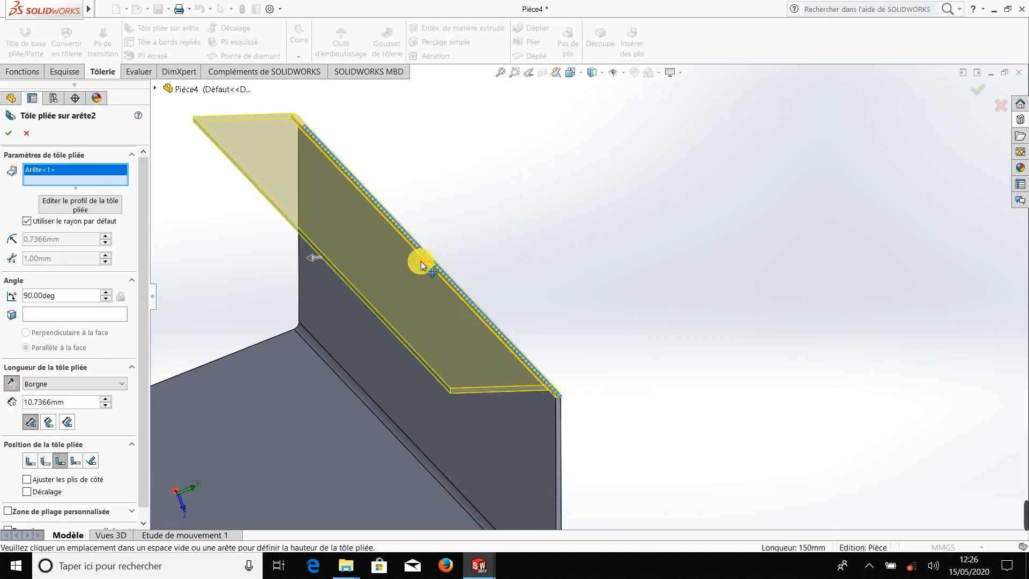
pyautogui.click(420, 261)
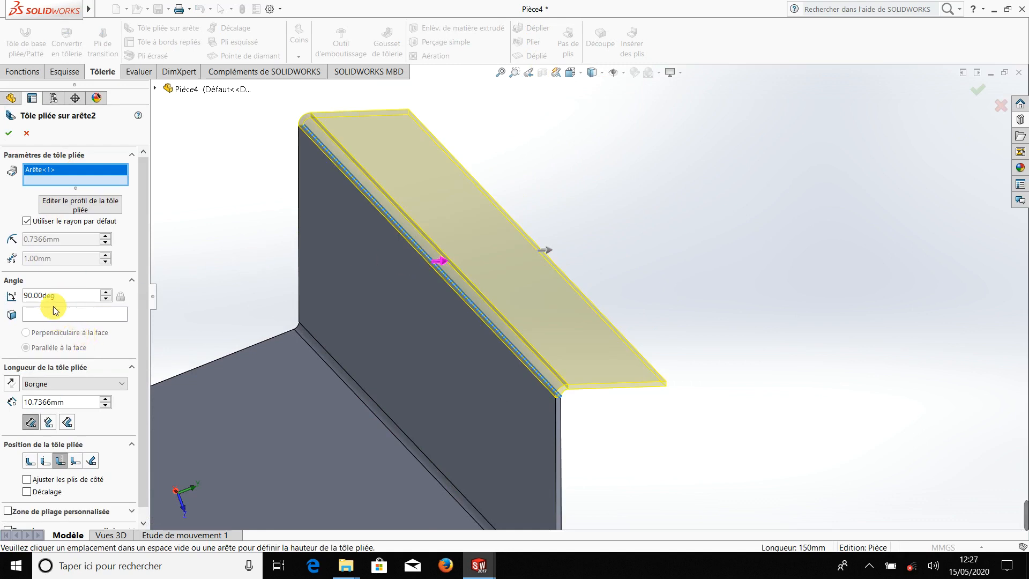
pyautogui.moveTo(248, 325); pyautogui.dragTo(314, 299, button='middle')
pyautogui.scroll(2, 313, 298)
pyautogui.scroll(-8, 381, 235)
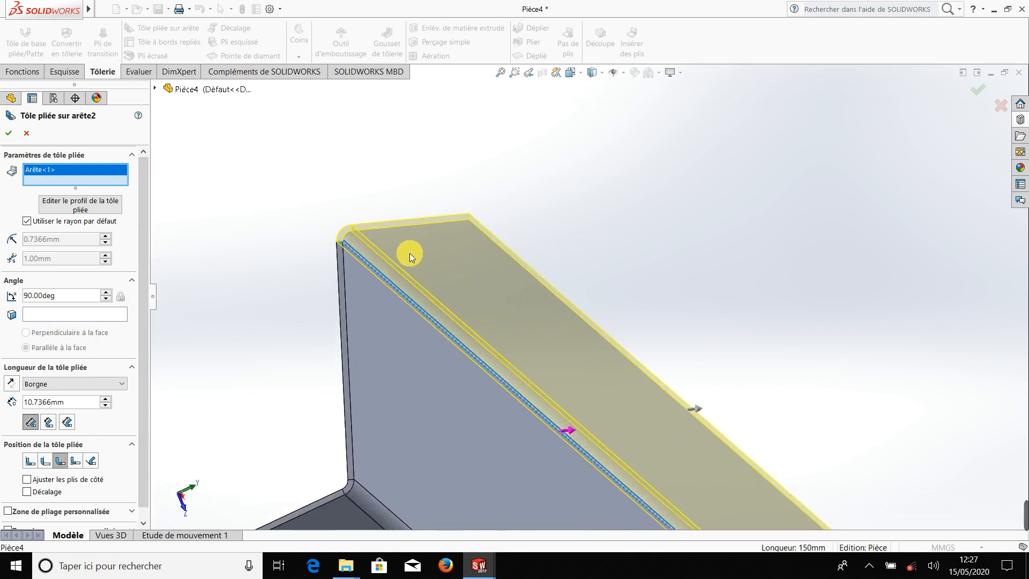
# Set the second edge flange's angle to 105 degrees.
pyautogui.click(109, 291)
pyautogui.click(108, 292)
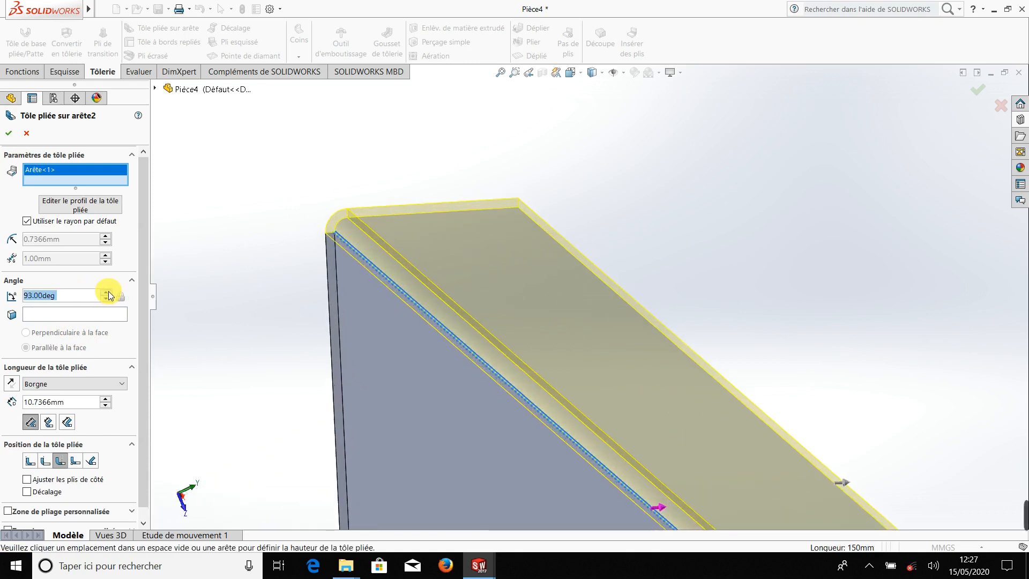
pyautogui.click(108, 291)
pyautogui.click(109, 292)
pyautogui.click(109, 291)
pyautogui.click(108, 291)
pyautogui.click(108, 292)
pyautogui.click(108, 292)
pyautogui.click(109, 291)
pyautogui.click(109, 292)
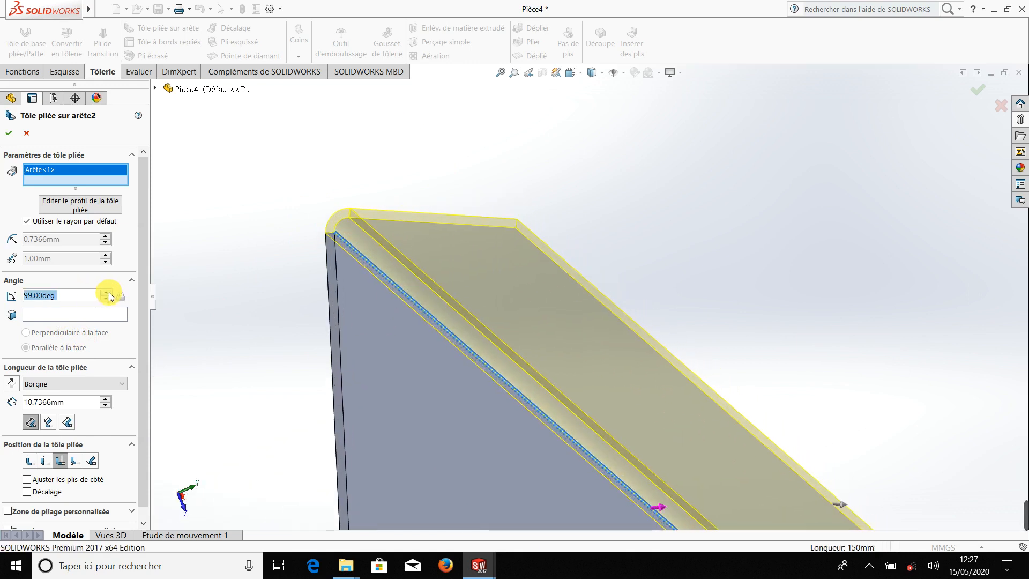
pyautogui.click(108, 291)
pyautogui.click(108, 291)
pyautogui.click(108, 291)
pyautogui.click(108, 292)
pyautogui.click(109, 291)
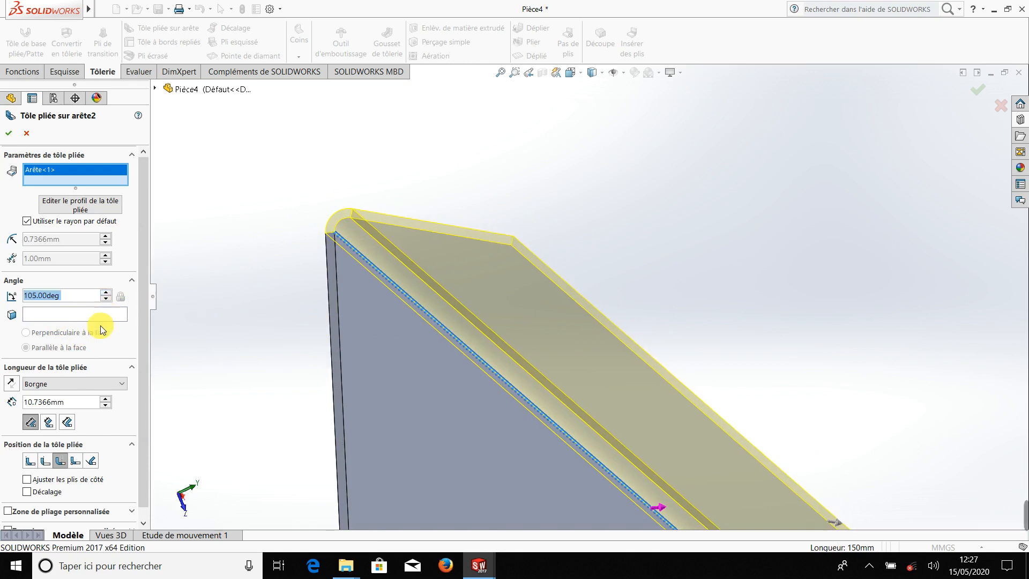
# Set the second edge flange's length to 30.7366 mm.
pyautogui.moveTo(147, 315); pyautogui.dragTo(146, 342)
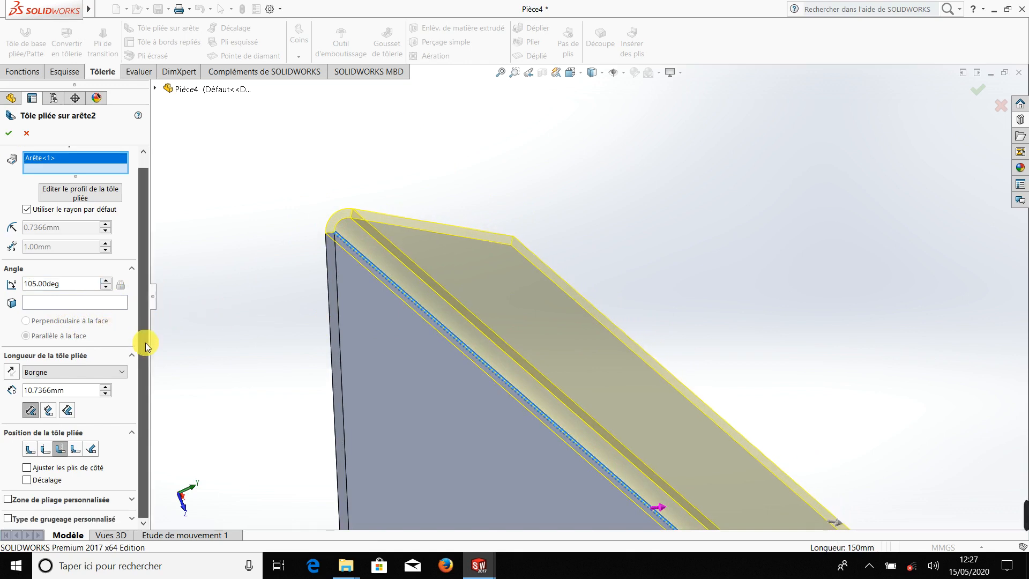
pyautogui.scroll(3, 218, 389)
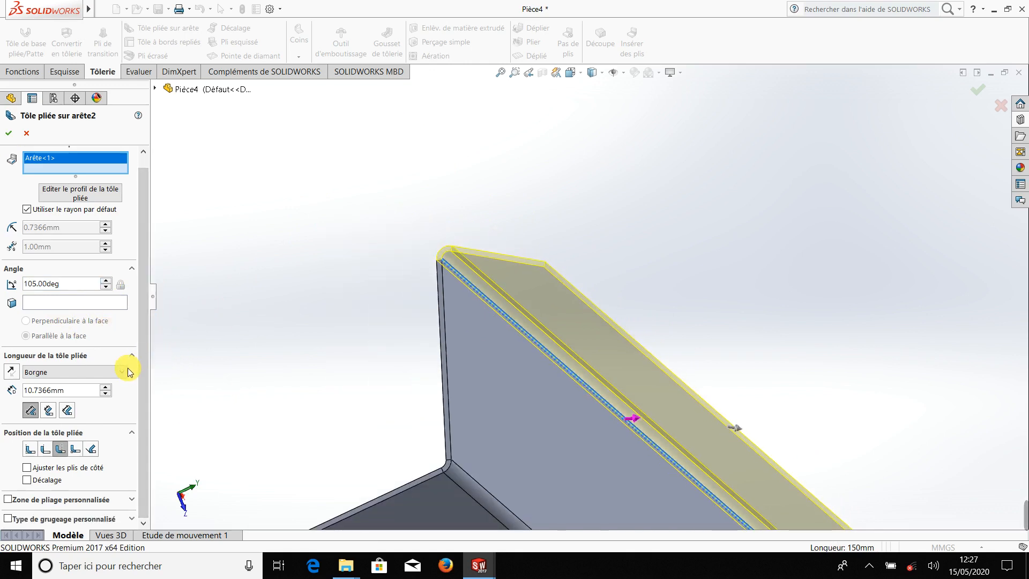
pyautogui.click(107, 387)
pyautogui.click(107, 387)
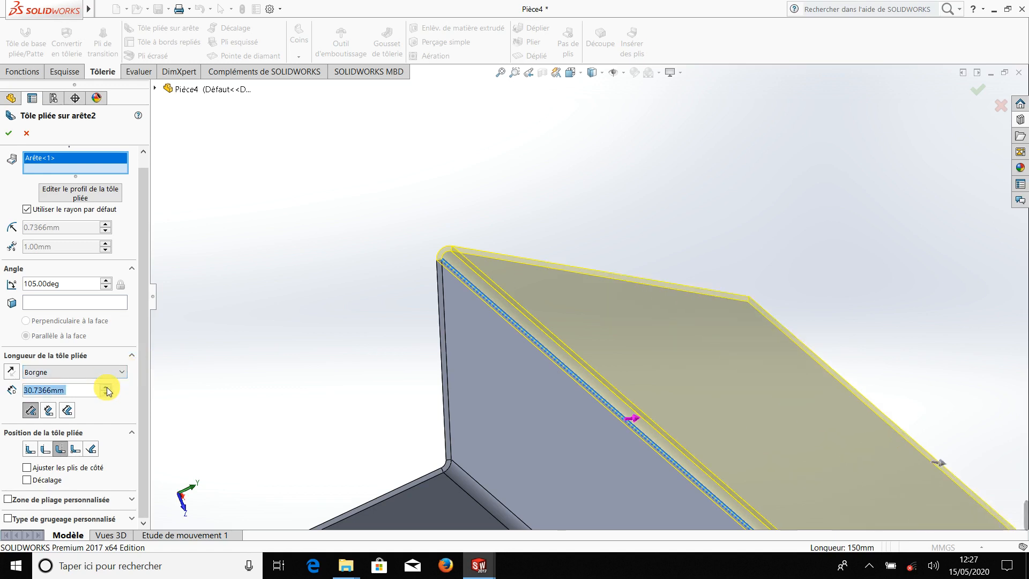
pyautogui.scroll(6, 409, 425)
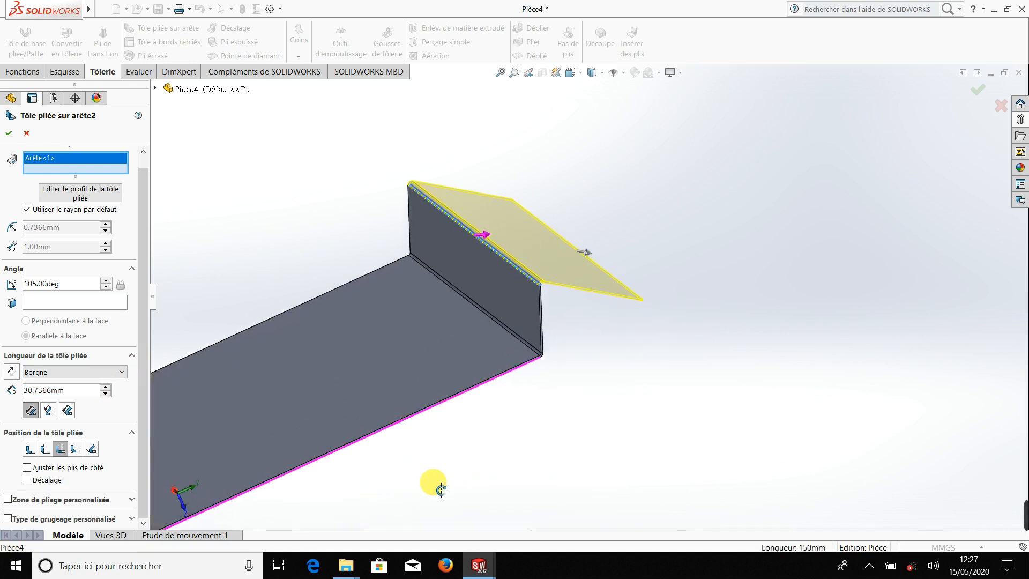
# Preview another position for the second flange, switch back to Bend Outside, and accept the edge flange.
pyautogui.moveTo(419, 472); pyautogui.dragTo(410, 475, button='middle')
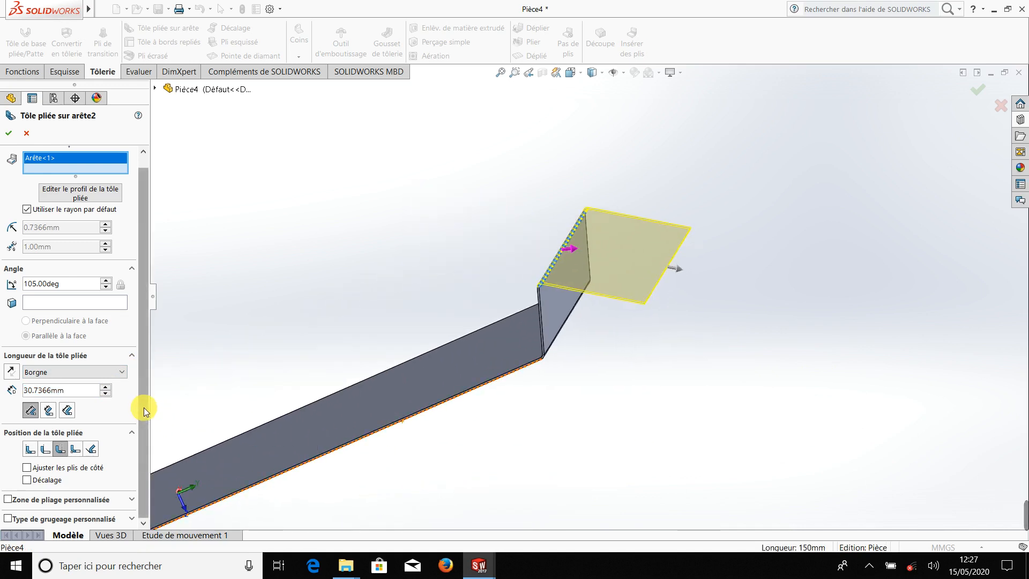
pyautogui.click(54, 450)
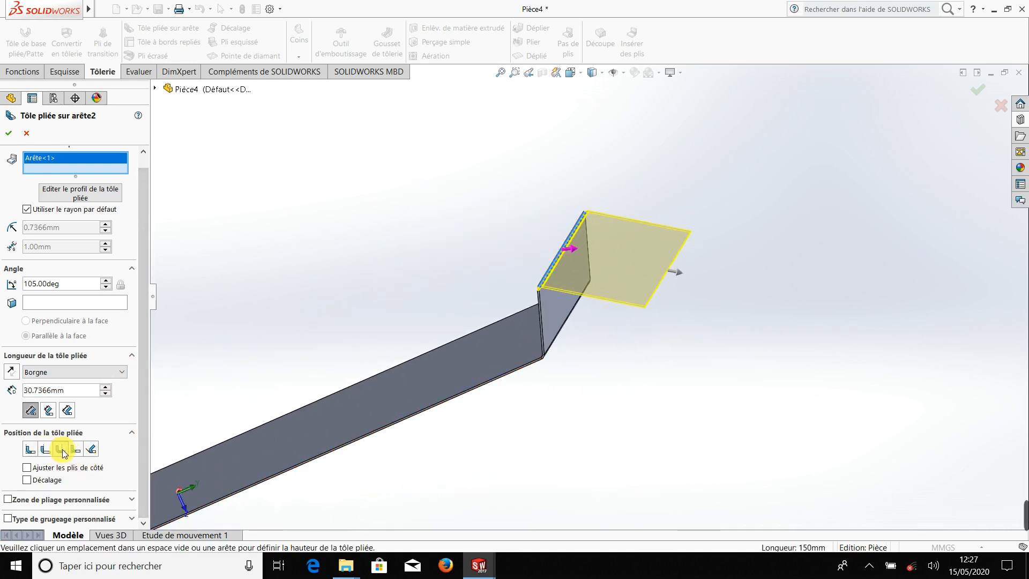
pyautogui.click(63, 453)
pyautogui.click(7, 138)
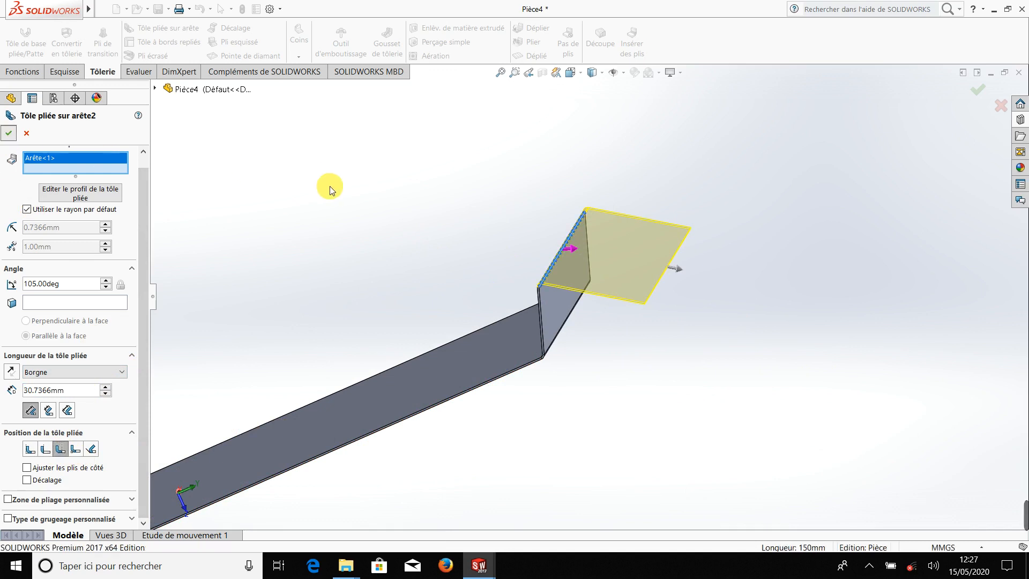
# Start a 90-degree edge flange about 25.74 mm long on one side edge of the base, pointing the same way as the upright flange.
pyautogui.scroll(3, 390, 266)
pyautogui.moveTo(413, 297); pyautogui.dragTo(462, 347, button='middle')
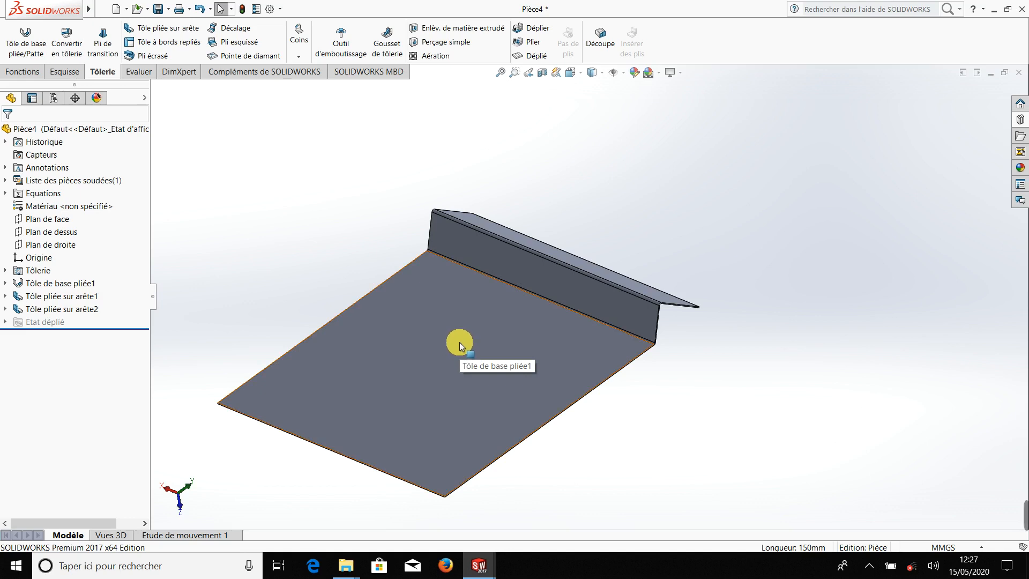
pyautogui.click(149, 33)
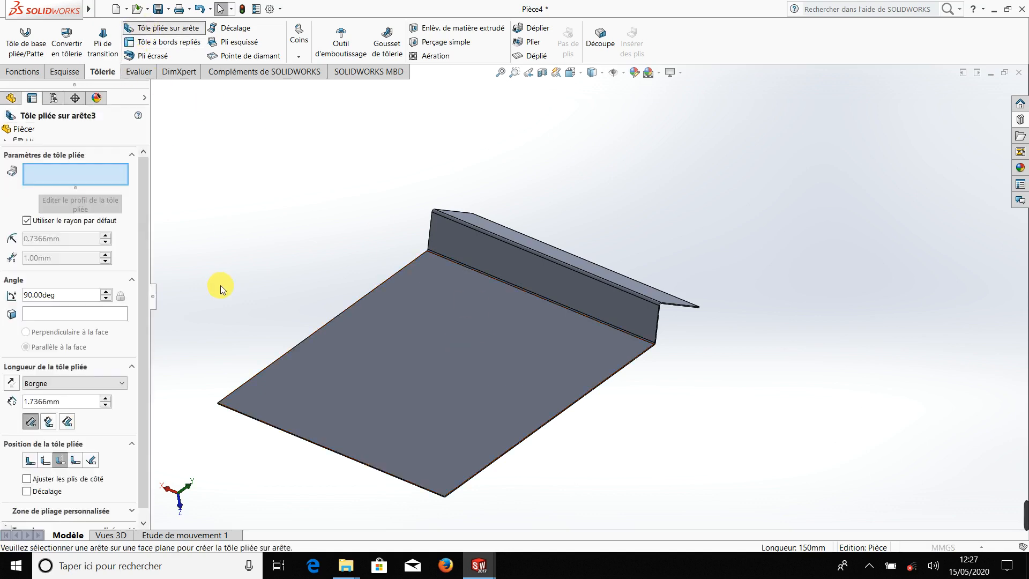
pyautogui.moveTo(268, 328); pyautogui.dragTo(306, 338, button='middle')
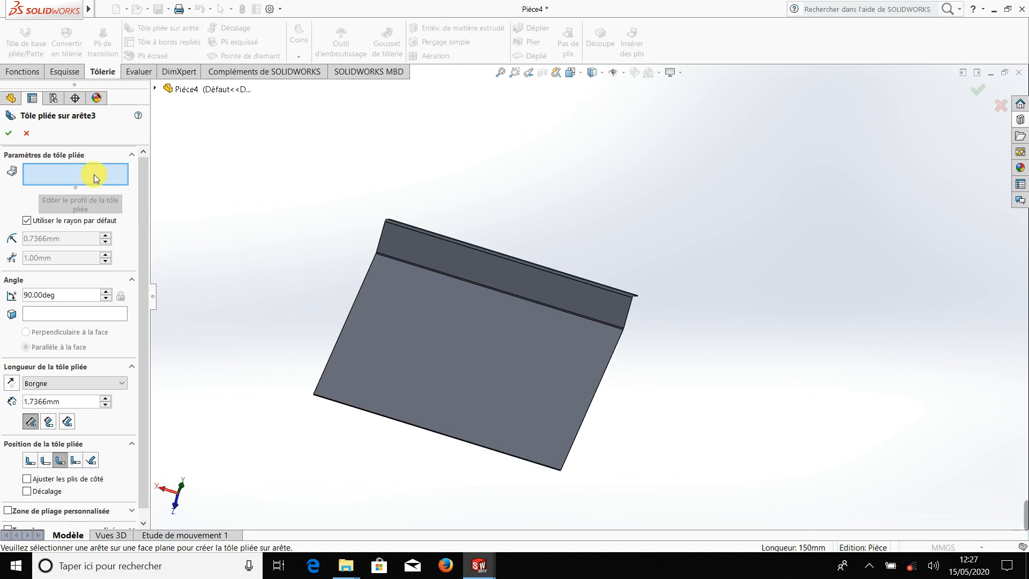
pyautogui.scroll(-3, 536, 381)
pyautogui.moveTo(550, 388); pyautogui.dragTo(502, 346, button='middle')
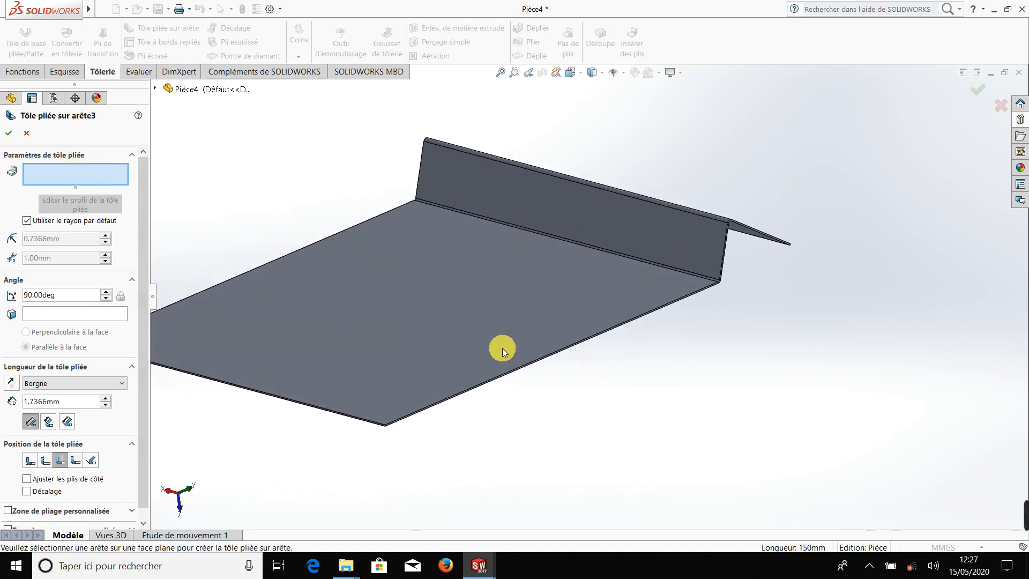
pyautogui.click(528, 359)
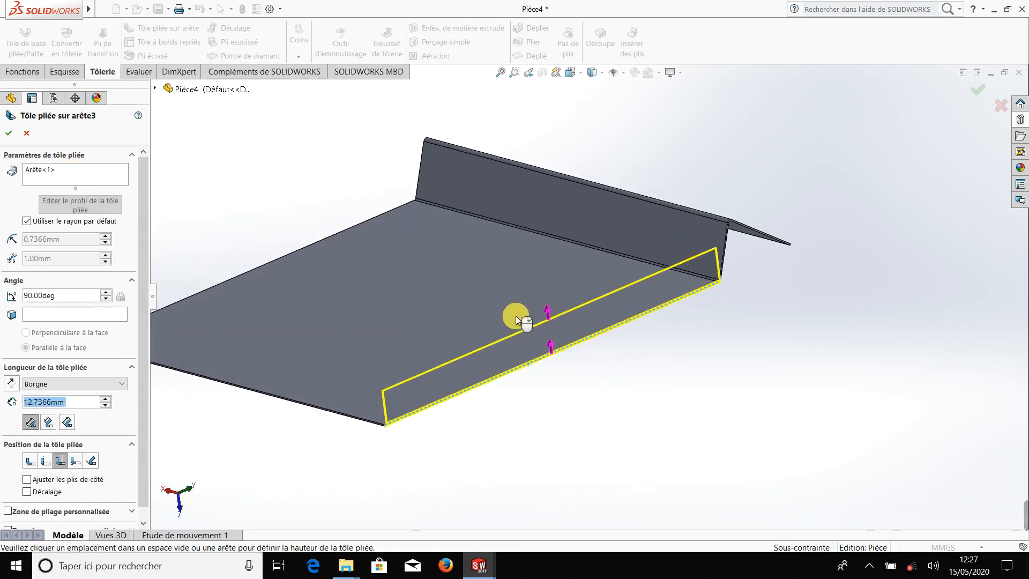
pyautogui.moveTo(466, 288); pyautogui.dragTo(535, 333, button='middle')
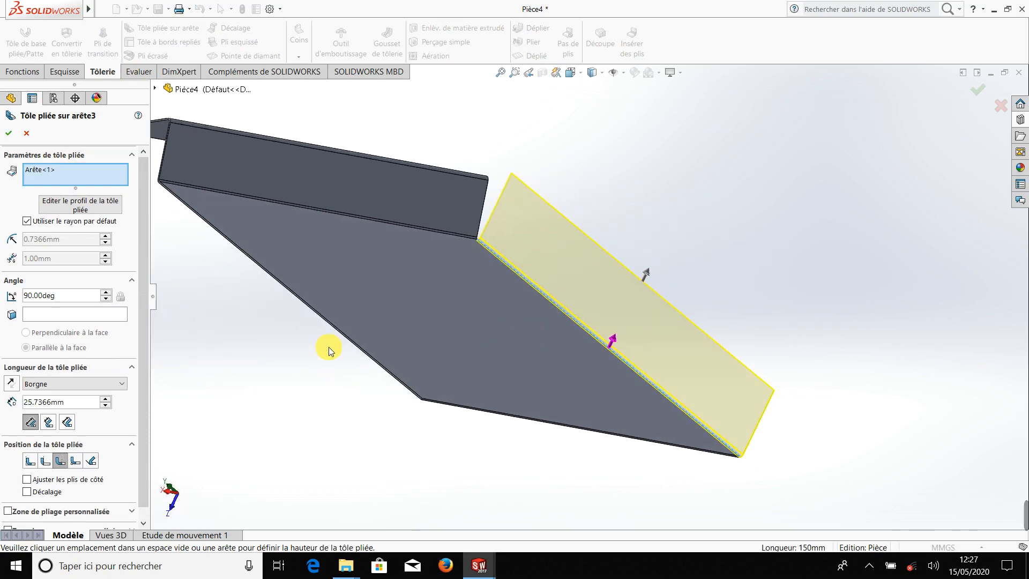
# Add the opposite side edge of the base to the same edge flange and view both flange previews.
pyautogui.click(330, 322)
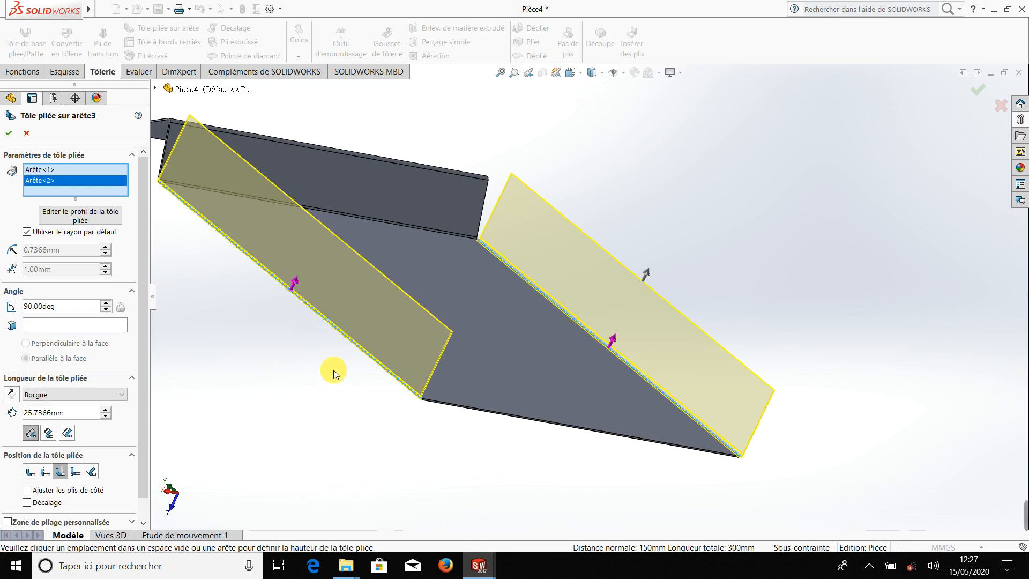
pyautogui.moveTo(334, 370); pyautogui.dragTo(252, 372, button='middle')
pyautogui.scroll(3, 252, 372)
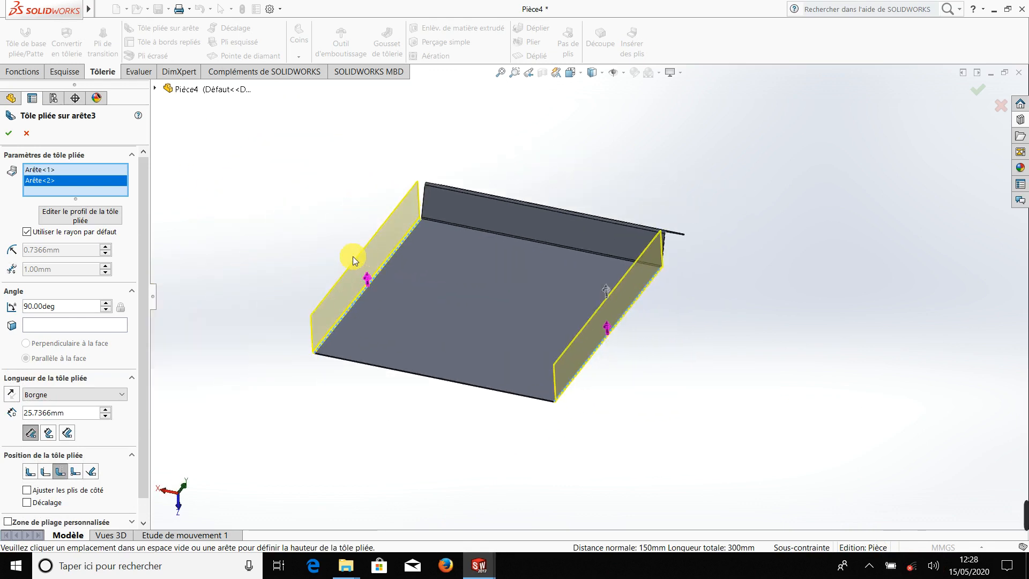
pyautogui.moveTo(188, 320); pyautogui.dragTo(593, 329, button='middle')
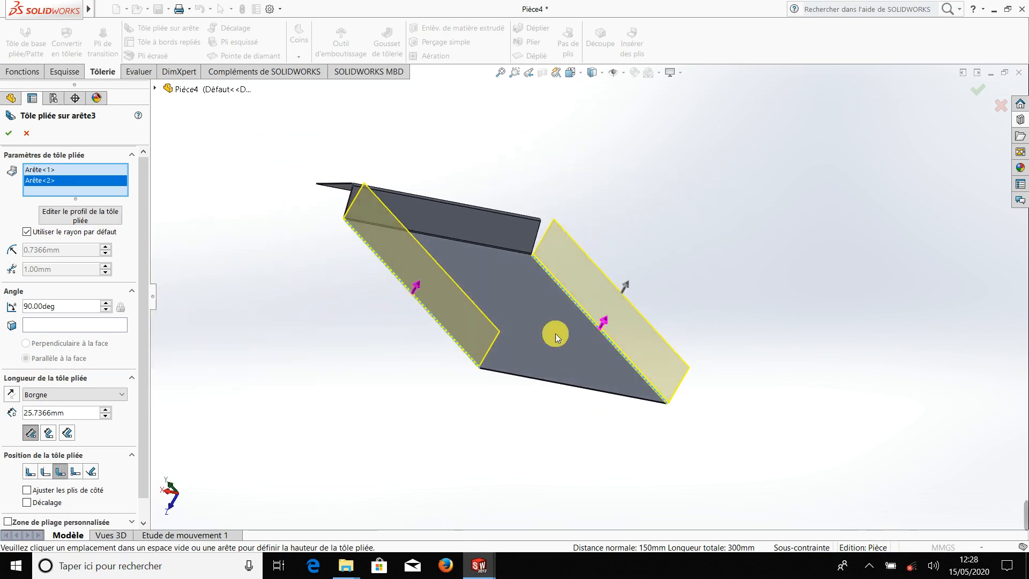
pyautogui.moveTo(433, 307); pyautogui.dragTo(375, 299, button='middle')
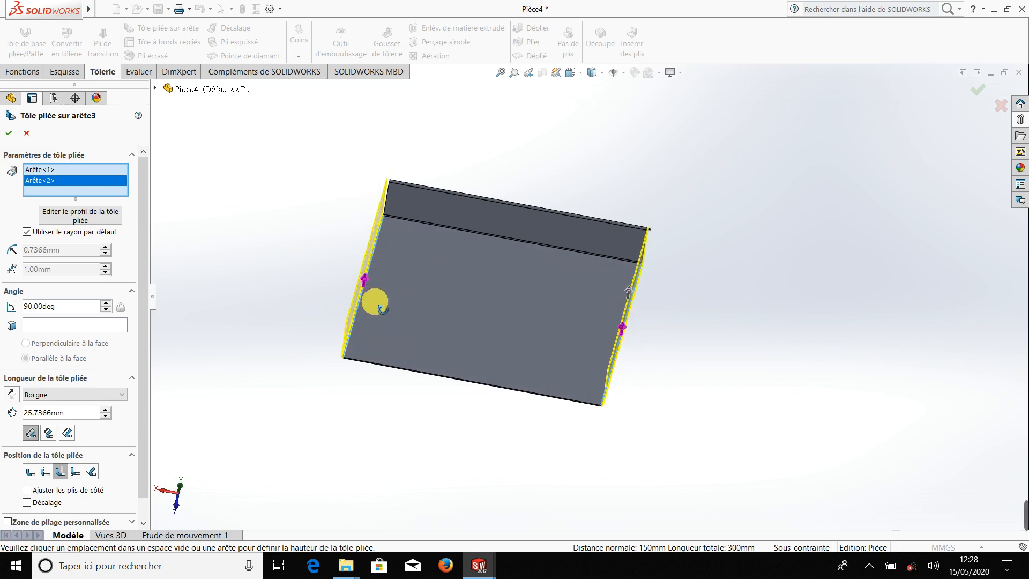
# Set the angle of the two opposite side flanges to 94 degrees.
pyautogui.click(105, 304)
pyautogui.click(106, 303)
pyautogui.click(106, 303)
pyautogui.click(105, 303)
pyautogui.scroll(-2, 427, 322)
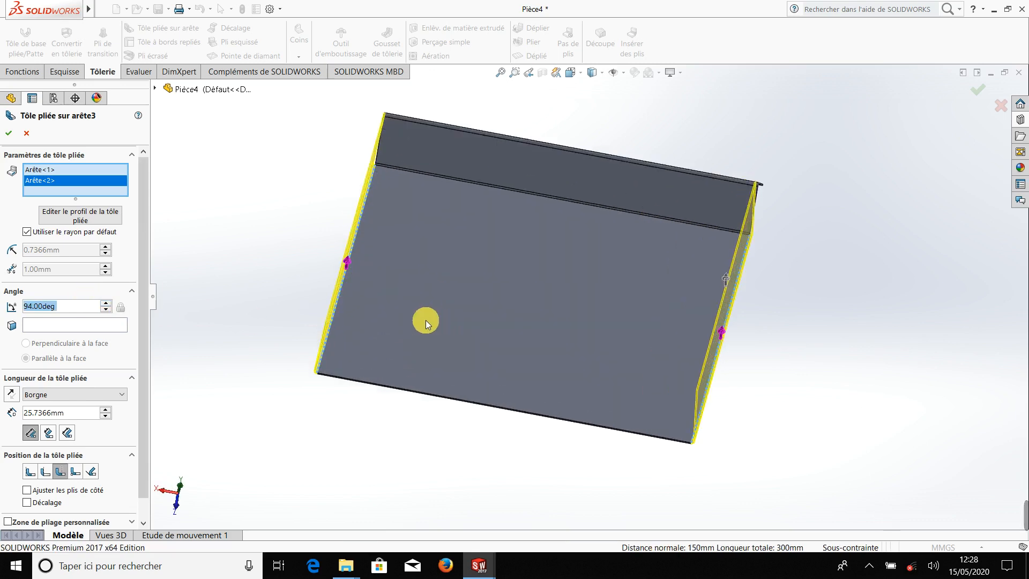
pyautogui.moveTo(426, 321); pyautogui.dragTo(383, 295, button='middle')
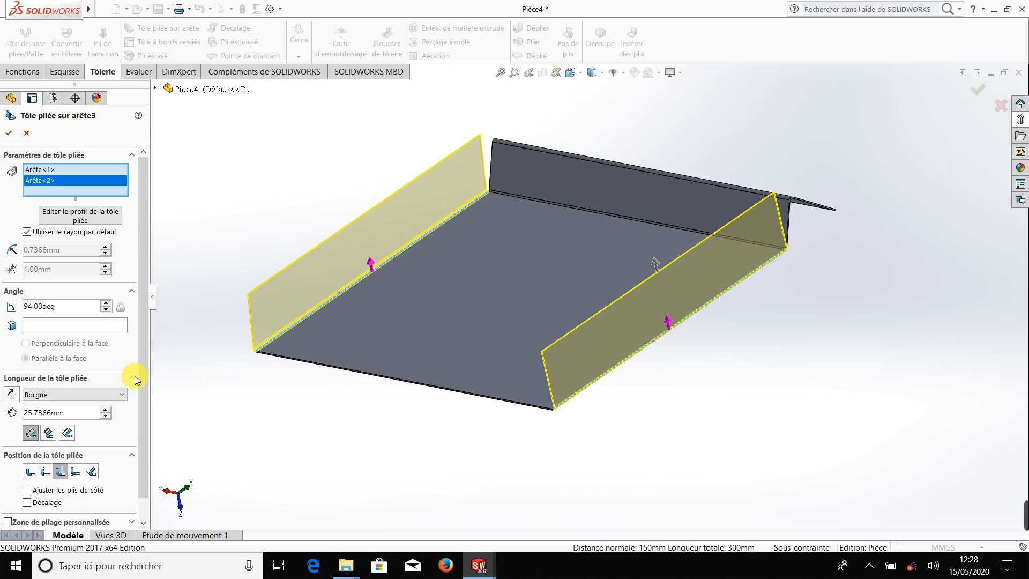
# Preview the two side flanges at a length of 55.7366 mm and at 5.7366 mm.
pyautogui.moveTo(145, 395); pyautogui.dragTo(142, 425)
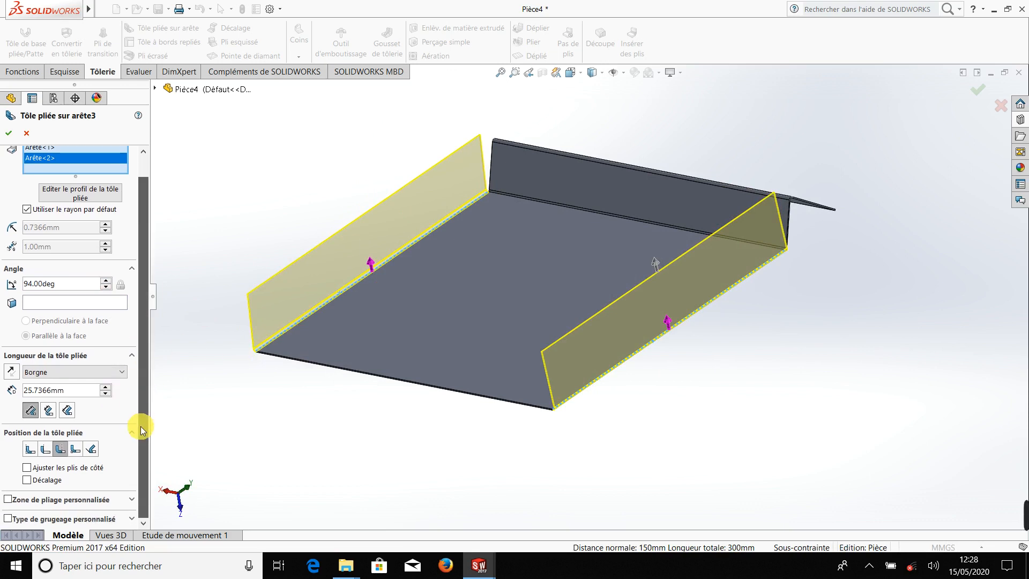
pyautogui.click(106, 387)
pyautogui.click(106, 387)
pyautogui.click(106, 387)
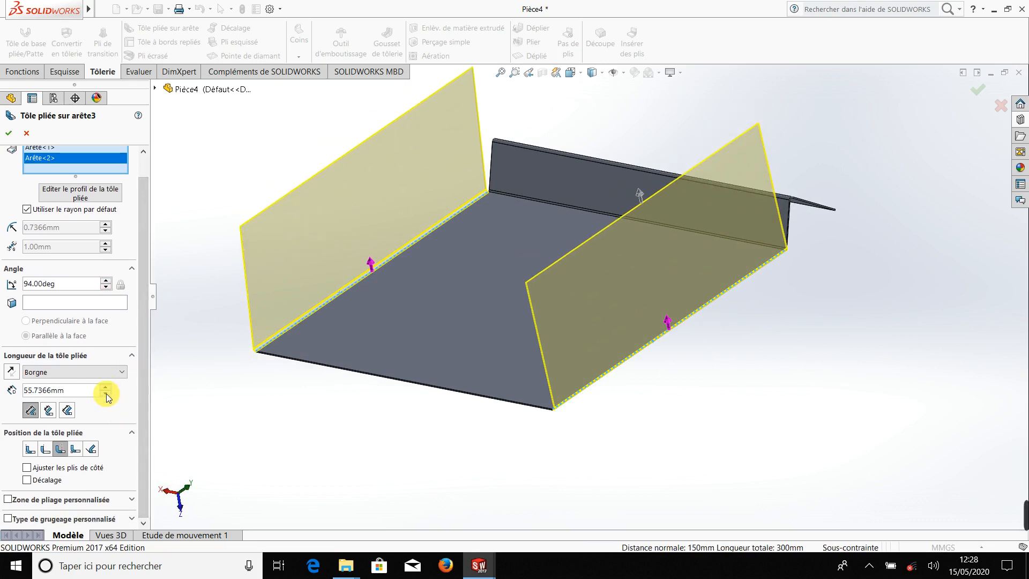
pyautogui.click(105, 394)
pyautogui.click(106, 395)
pyautogui.click(105, 394)
pyautogui.click(106, 395)
pyautogui.click(105, 395)
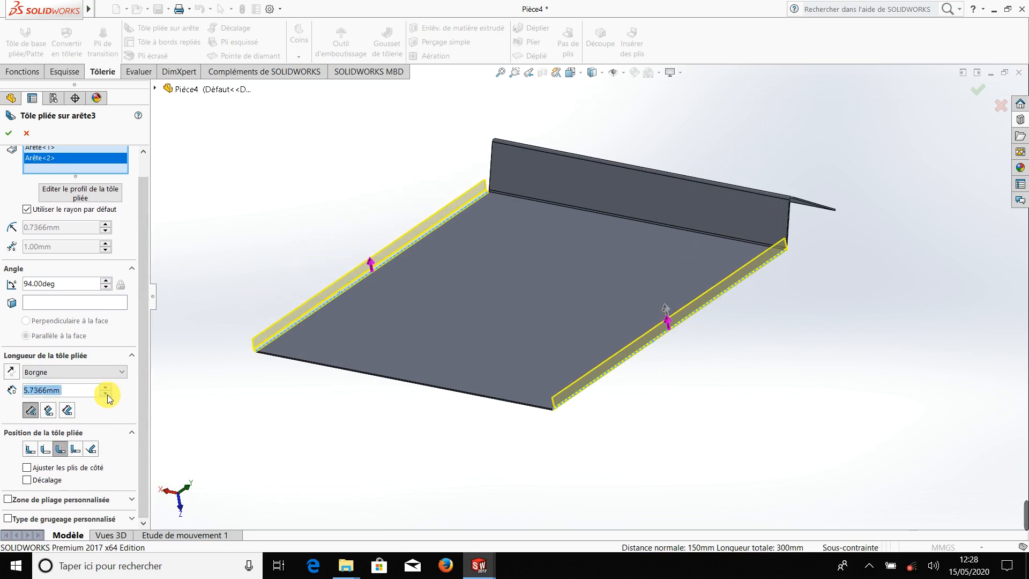
# Set the side flanges' length to 25 mm and accept the edge flange.
pyautogui.click(82, 393)
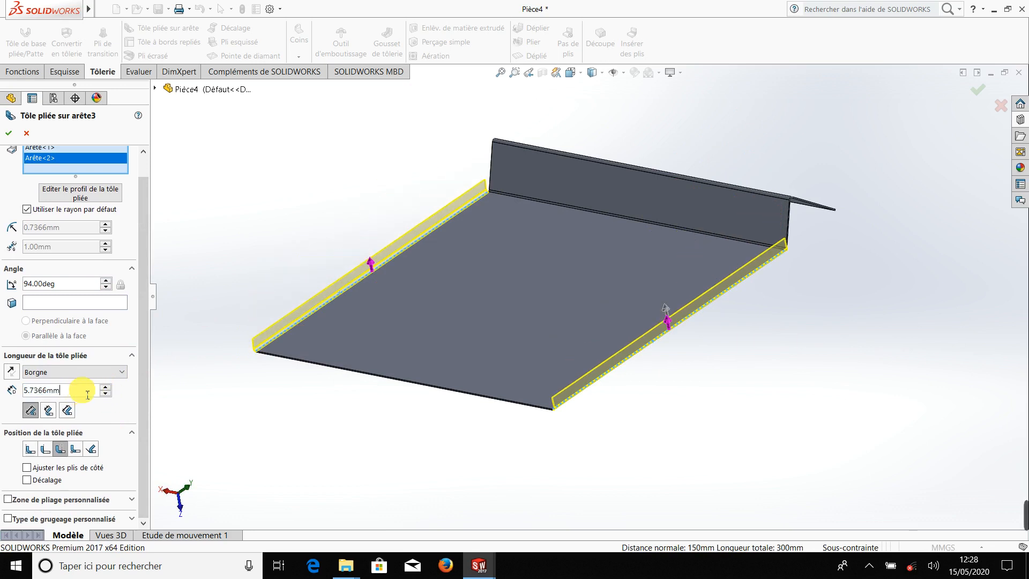
pyautogui.moveTo(29, 390); pyautogui.dragTo(1, 384)
pyautogui.moveTo(61, 396); pyautogui.dragTo(18, 390)
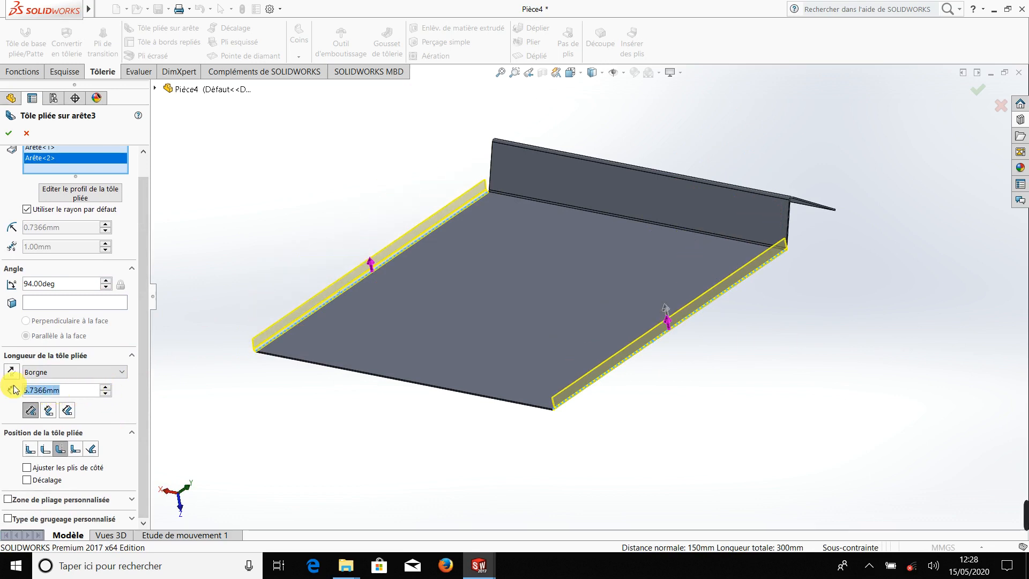
pyautogui.write('25')
pyautogui.press('Return')
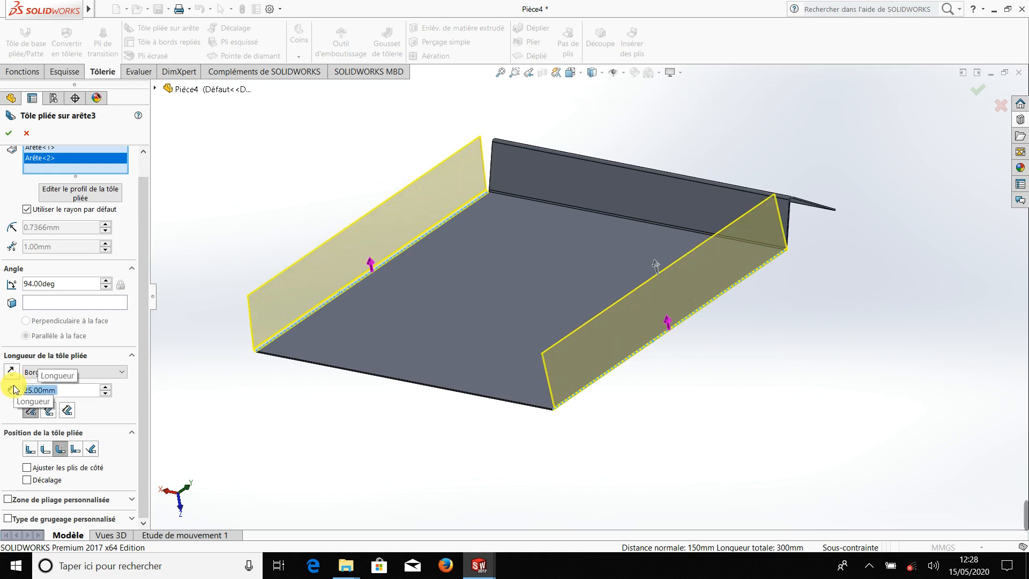
pyautogui.click(8, 133)
# Examine the two new side flanges, their bends and their corners with the upright flange from several angles.
pyautogui.moveTo(281, 333); pyautogui.dragTo(386, 303, button='middle')
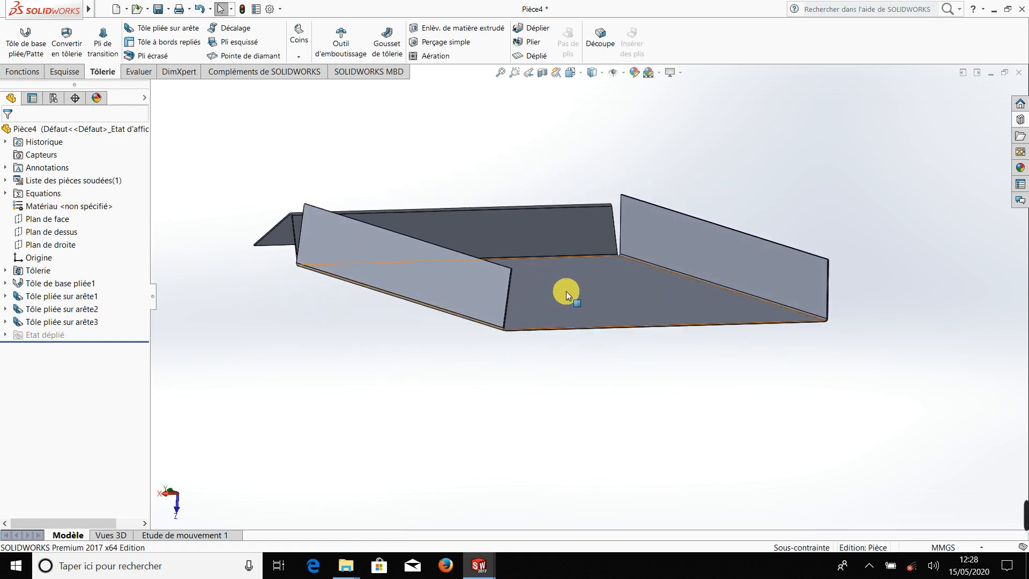
pyautogui.scroll(-5, 566, 291)
pyautogui.moveTo(485, 350); pyautogui.dragTo(404, 340, button='middle')
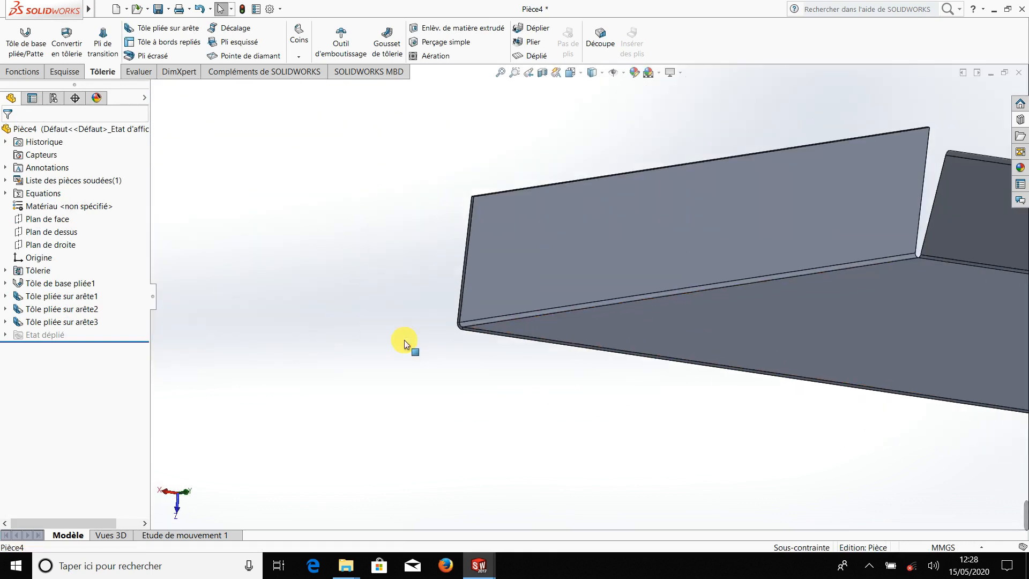
pyautogui.scroll(6, 653, 326)
pyautogui.scroll(-4, 697, 298)
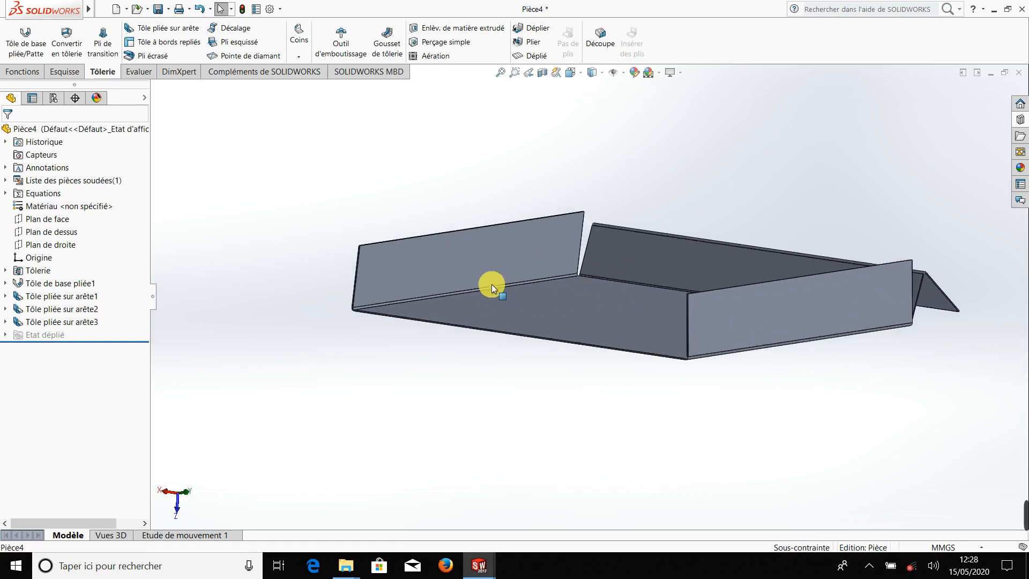
pyautogui.scroll(-3, 491, 284)
pyautogui.moveTo(466, 272); pyautogui.dragTo(342, 283, button='middle')
pyautogui.scroll(-2, 516, 240)
pyautogui.scroll(-2, 520, 263)
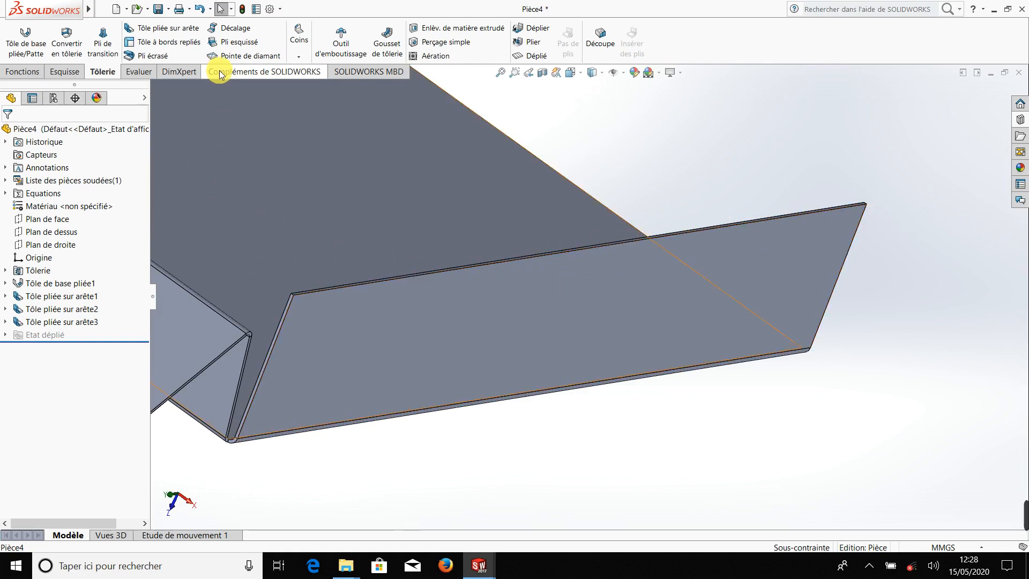
# Start a 90-degree edge flange about 23 mm long on the free long edge of one side flange, pointing outward.
pyautogui.click(150, 31)
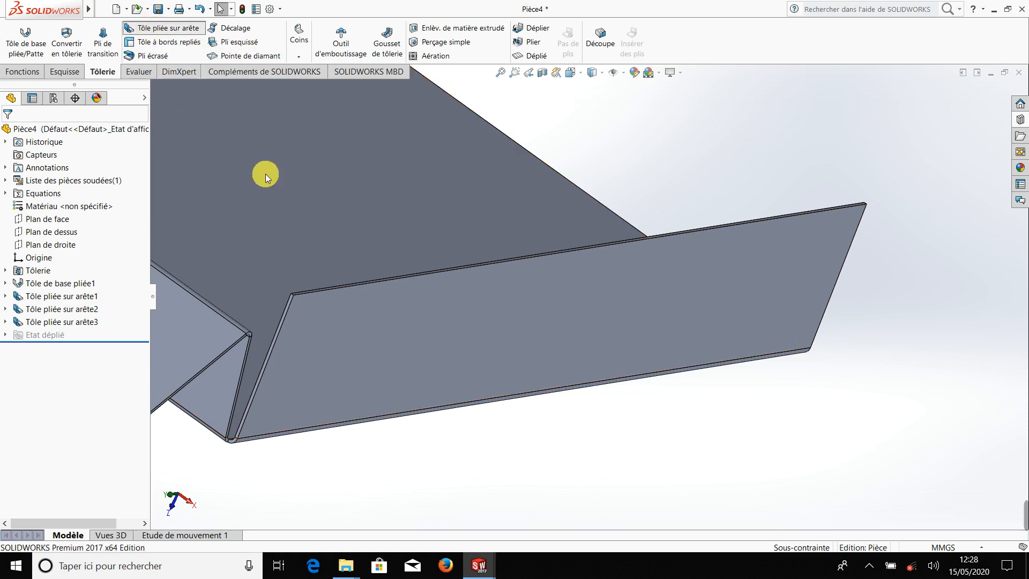
pyautogui.click(430, 274)
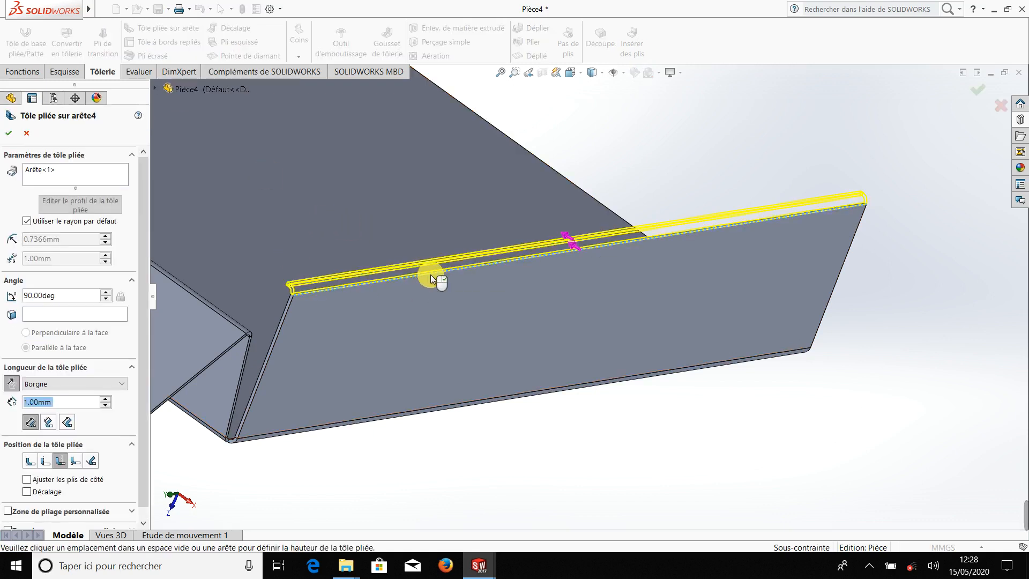
pyautogui.click(635, 423)
pyautogui.moveTo(636, 422)
pyautogui.mouseDown(button='middle')
pyautogui.moveTo(464, 410)
pyautogui.moveTo(449, 391)
pyautogui.moveTo(554, 493)
pyautogui.moveTo(455, 449)
pyautogui.mouseUp(button='middle')
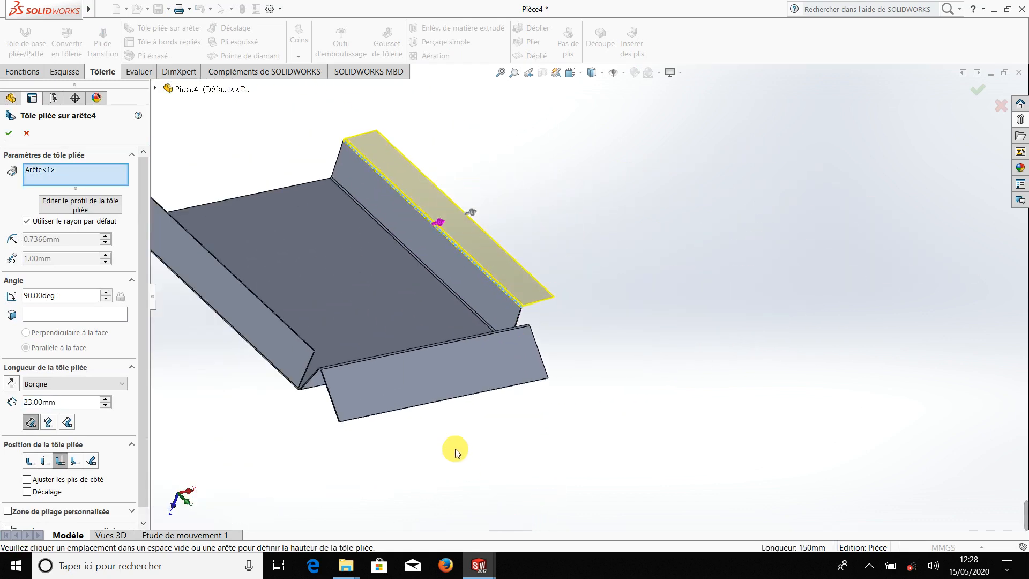
# Open the new flange's profile sketch for editing and move the profile dialog clear of the model.
pyautogui.click(73, 207)
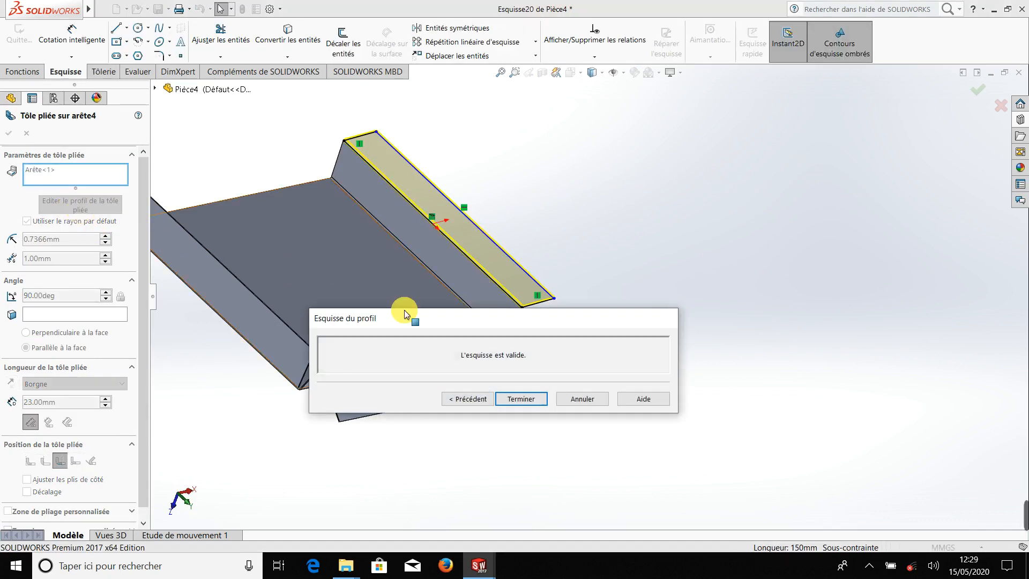
pyautogui.moveTo(412, 310); pyautogui.dragTo(602, 310, button='middle')
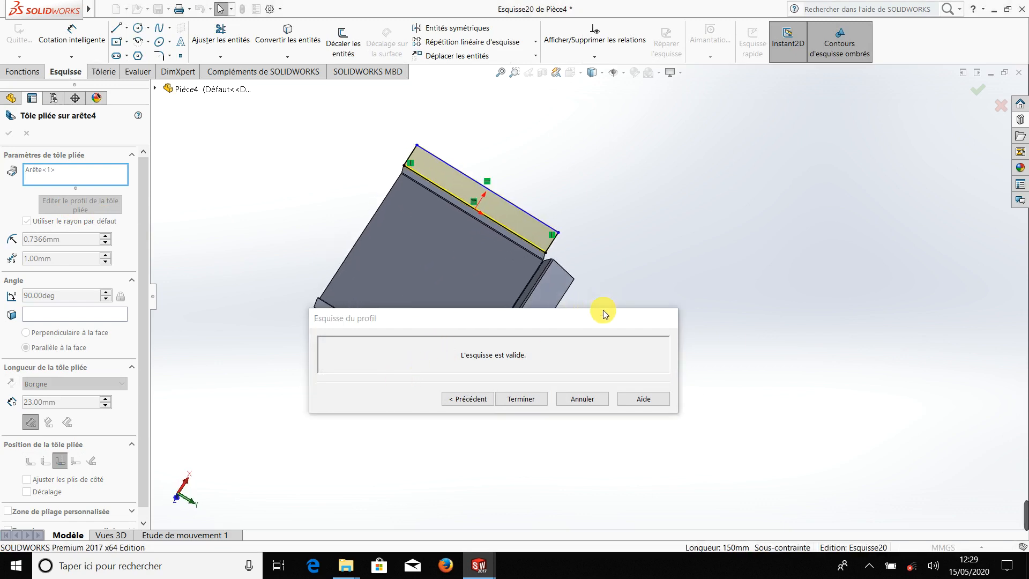
pyautogui.moveTo(596, 318); pyautogui.dragTo(842, 108)
pyautogui.scroll(-5, 493, 195)
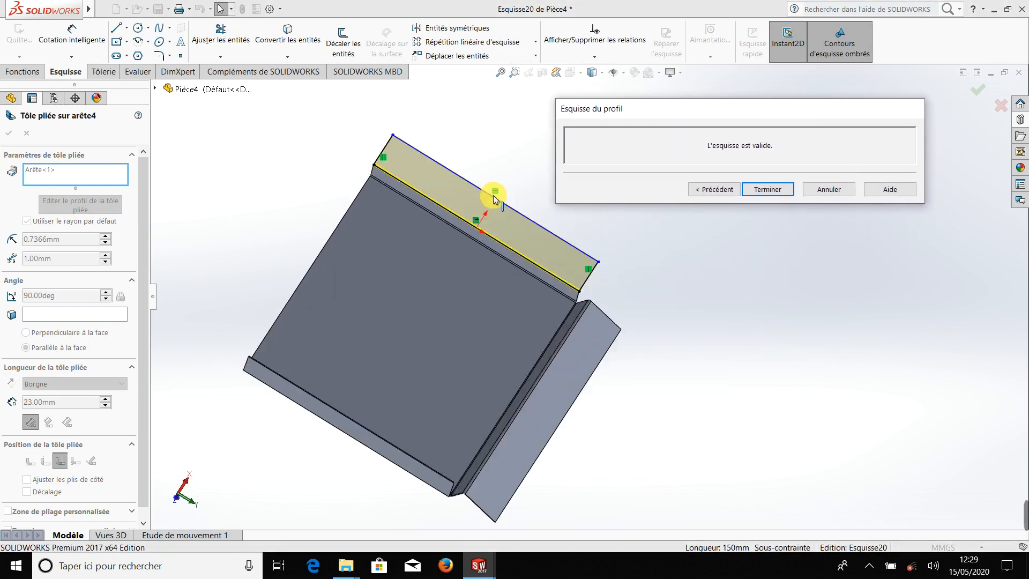
pyautogui.moveTo(488, 219); pyautogui.dragTo(333, 227, button='middle')
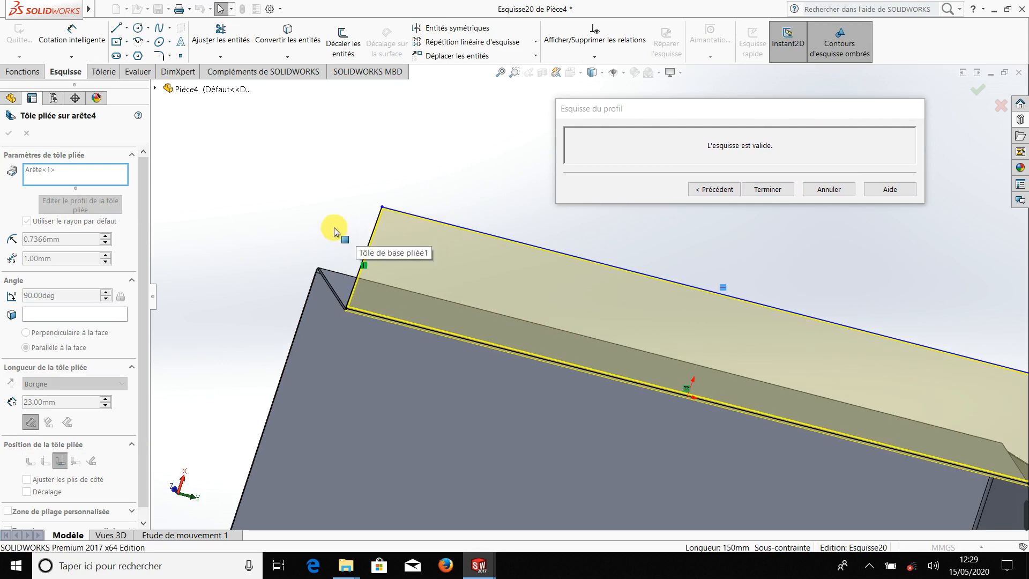
pyautogui.click(117, 34)
pyautogui.scroll(-3, 369, 328)
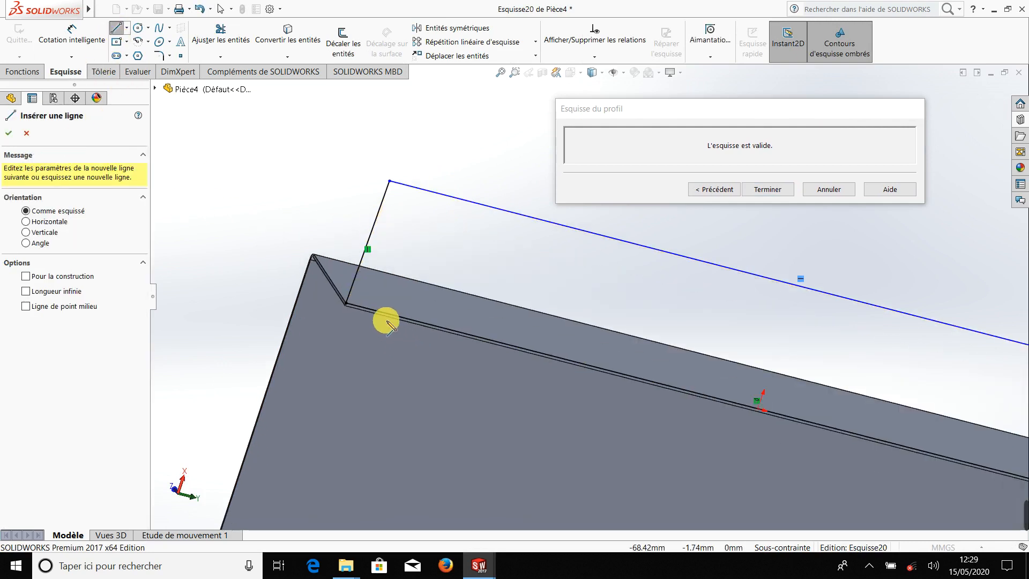
pyautogui.click(348, 299)
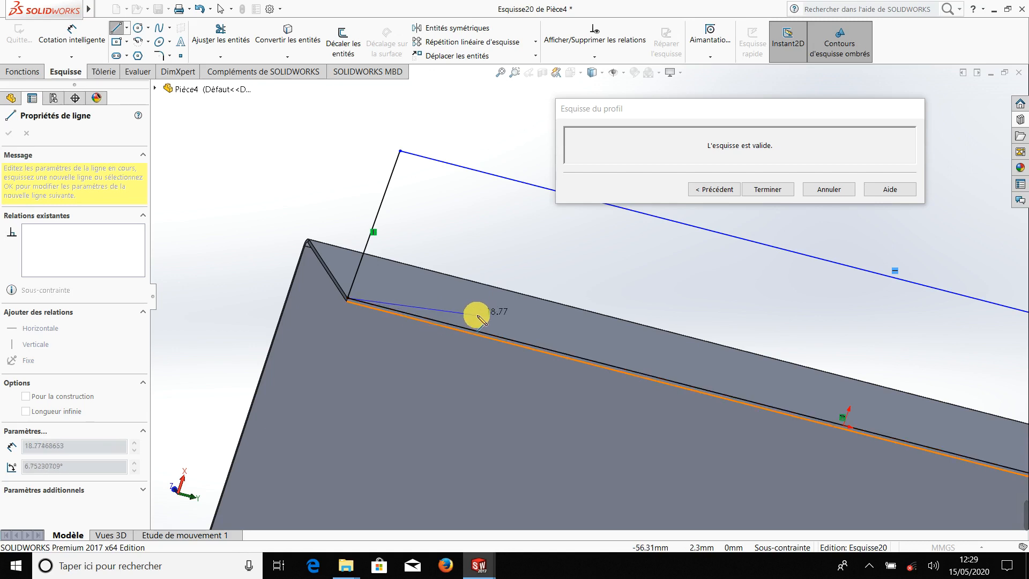
pyautogui.press('Escape')
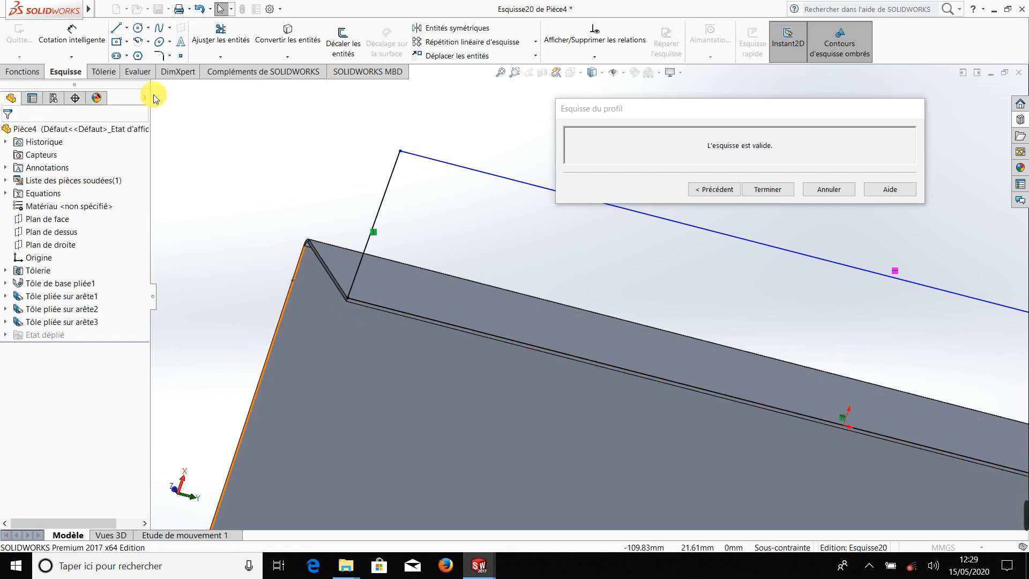
pyautogui.click(118, 29)
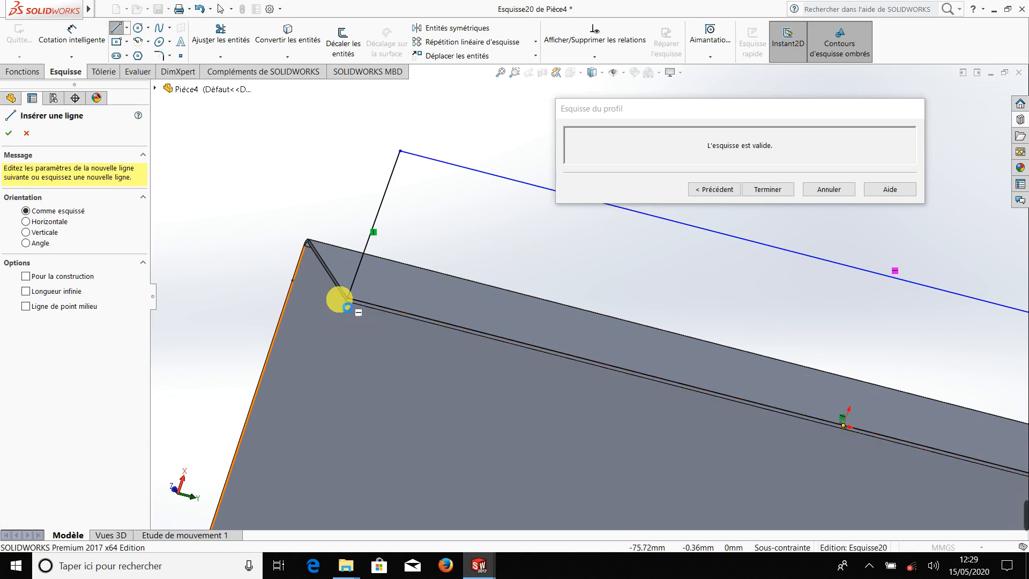
pyautogui.press('Escape')
# Pull both ends of the flange profile inward along the bend edge, leaving it about 115 mm wide, and dismiss the relations warning.
pyautogui.moveTo(347, 301)
pyautogui.mouseDown()
pyautogui.moveTo(488, 319)
pyautogui.moveTo(499, 335)
pyautogui.mouseUp()
pyautogui.scroll(7, 566, 379)
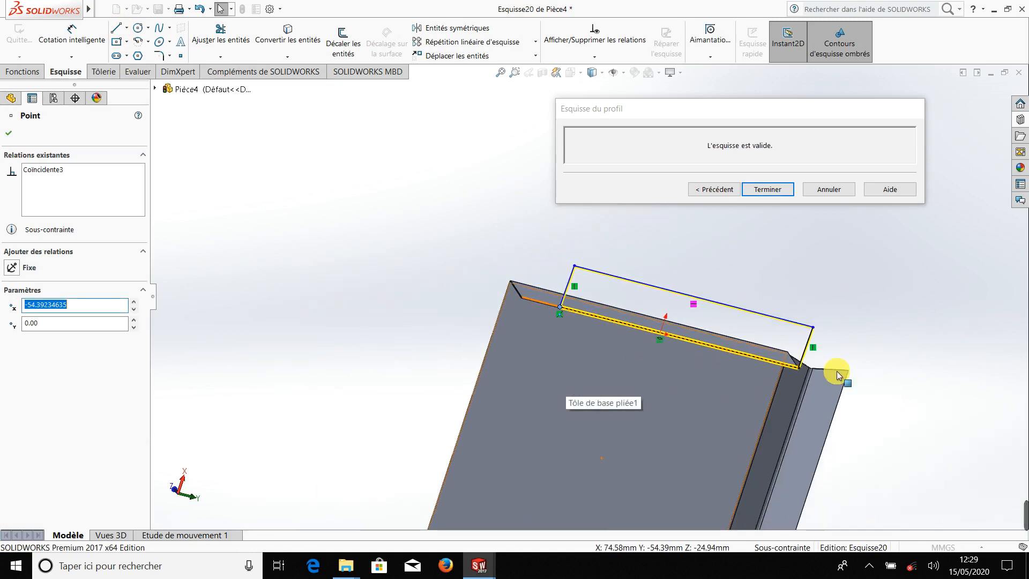
pyautogui.scroll(-4, 838, 372)
pyautogui.scroll(-3, 653, 357)
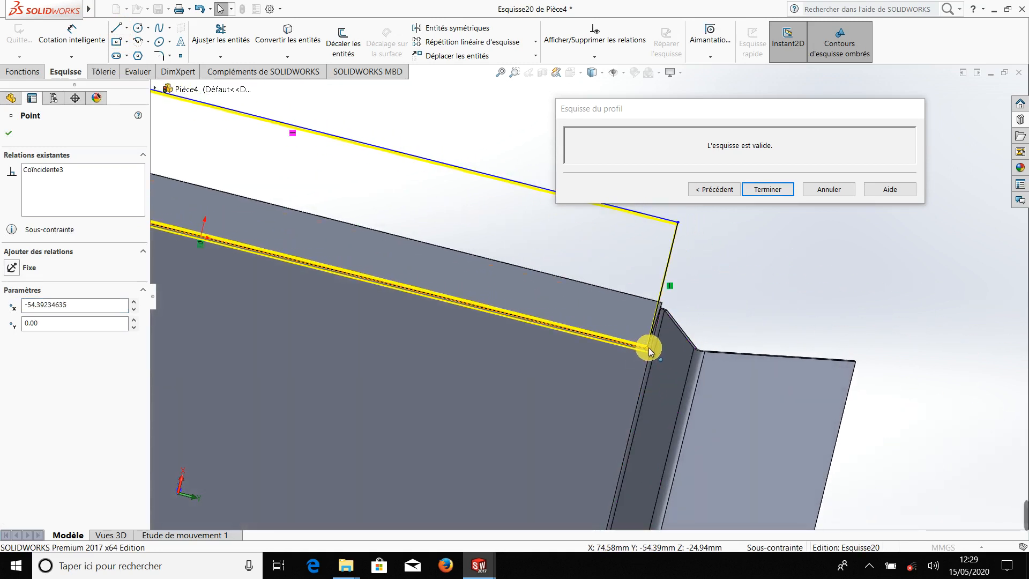
pyautogui.moveTo(650, 352); pyautogui.dragTo(546, 339)
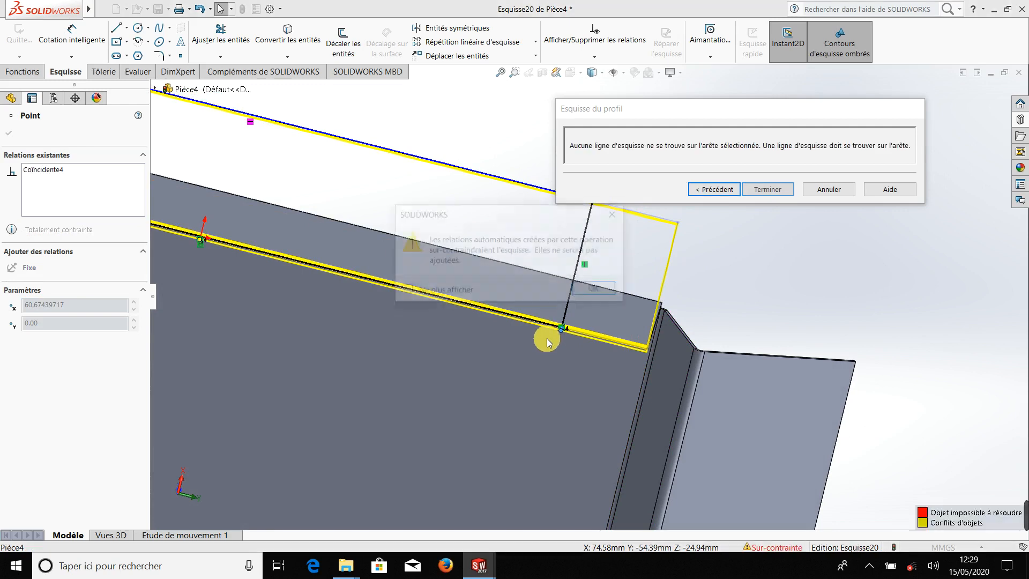
pyautogui.click(597, 290)
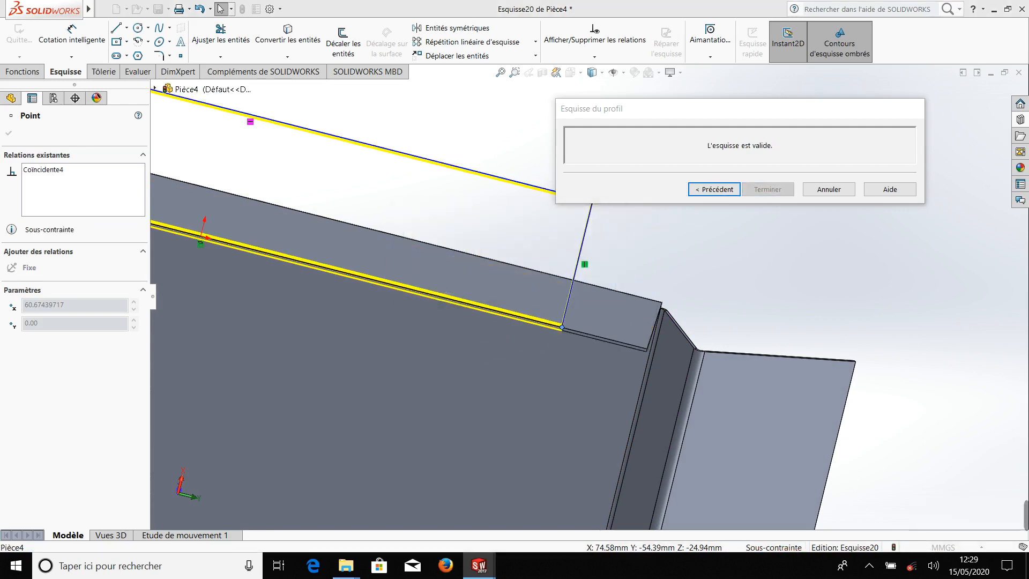
pyautogui.scroll(5, 506, 352)
pyautogui.scroll(-8, 428, 250)
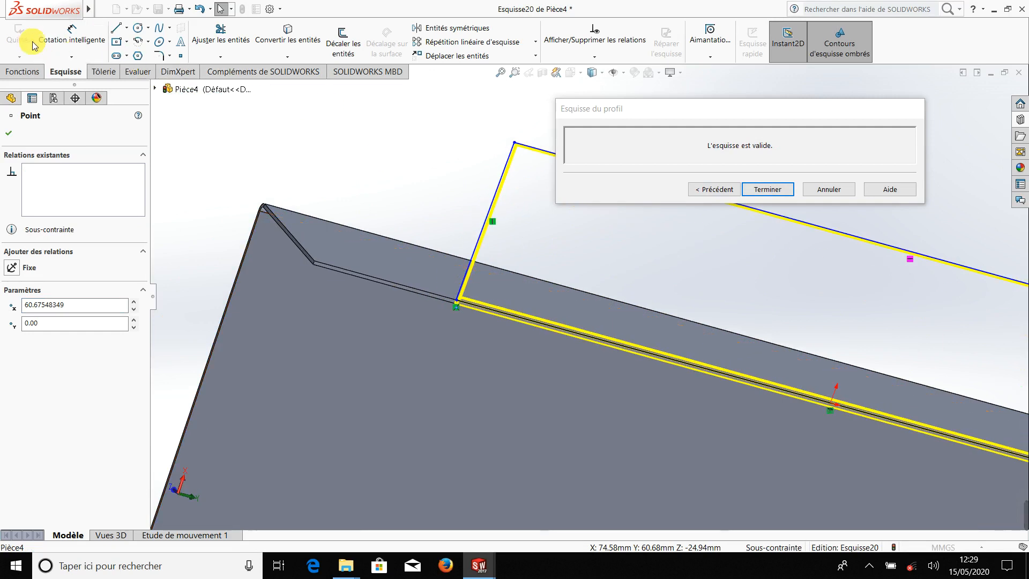
# Dimension the width between the flange profile's two end lines and set it to 100 mm.
pyautogui.click(72, 33)
pyautogui.scroll(-3, 534, 301)
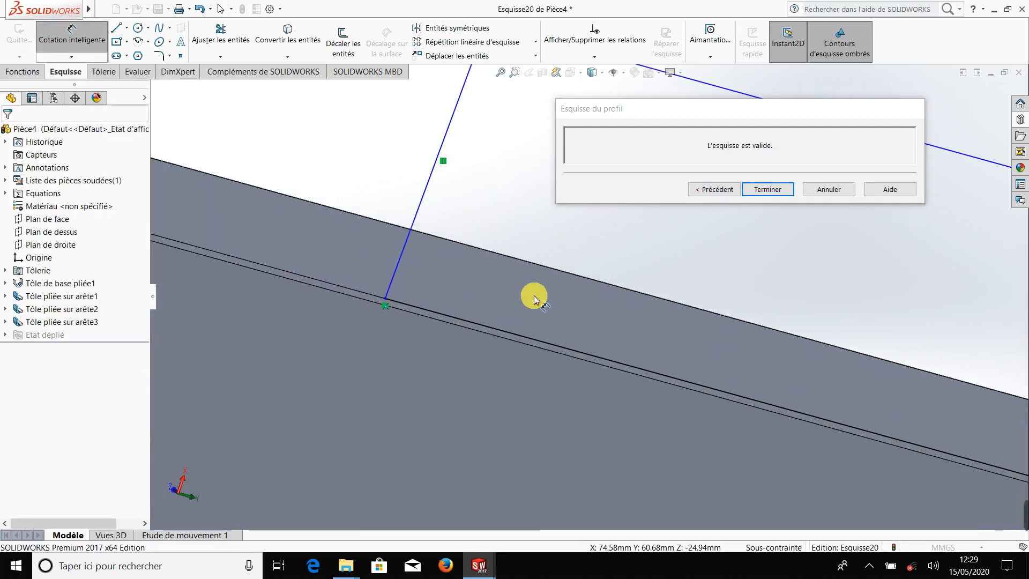
pyautogui.click(402, 262)
pyautogui.scroll(3, 395, 258)
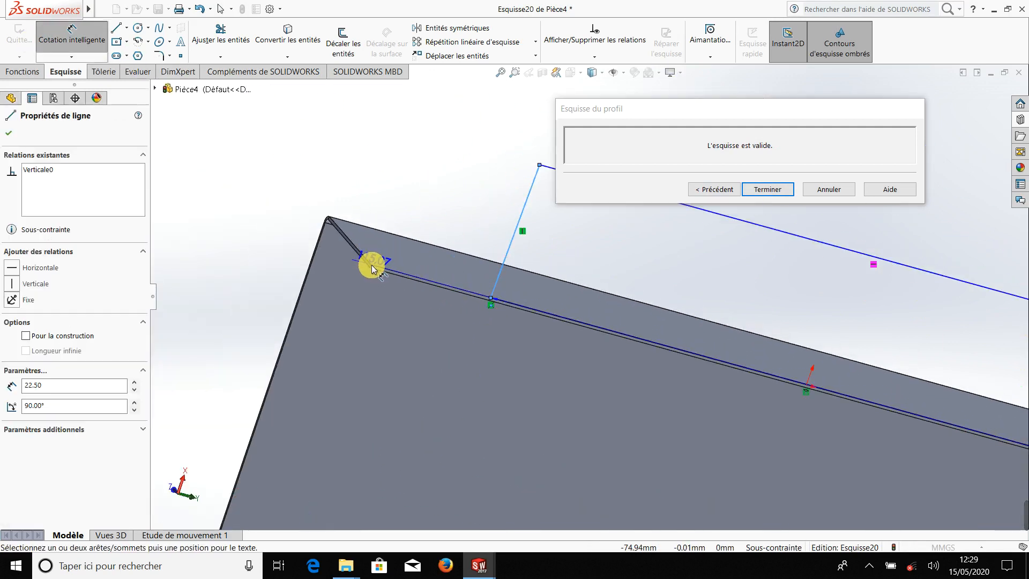
pyautogui.scroll(2, 453, 253)
pyautogui.scroll(3, 584, 305)
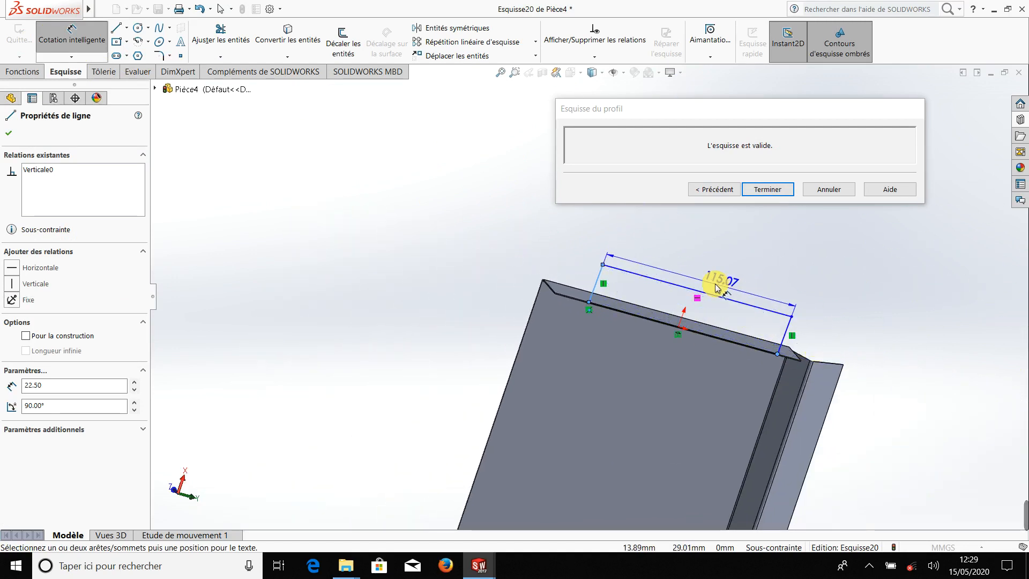
pyautogui.scroll(-2, 712, 283)
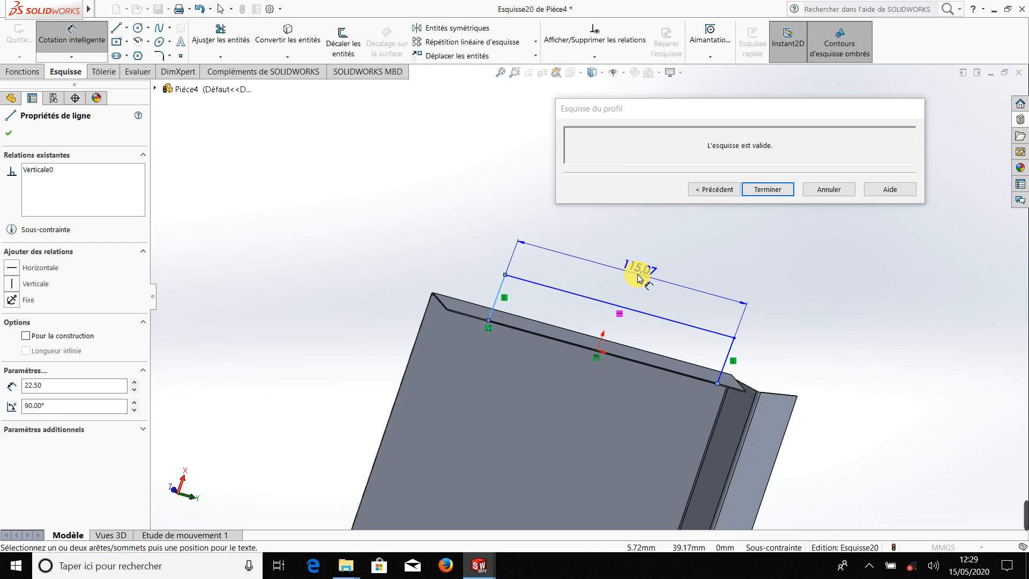
pyautogui.click(637, 275)
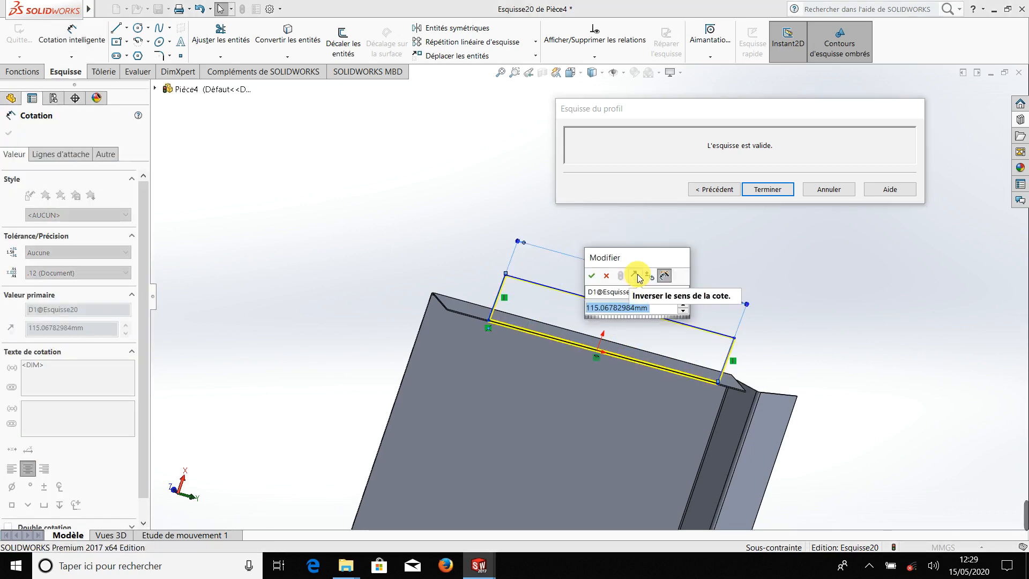
pyautogui.write('100')
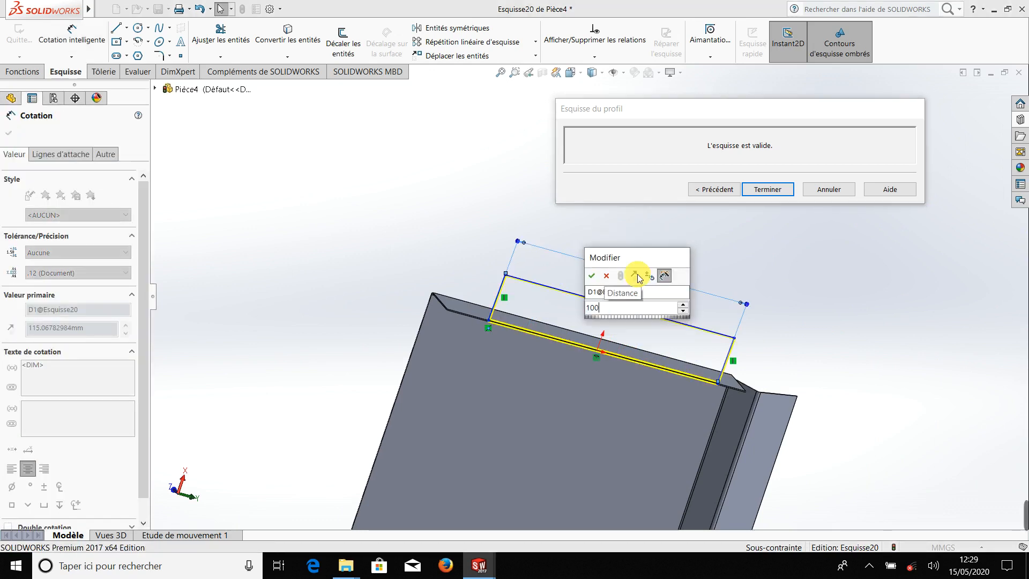
pyautogui.press('Return')
pyautogui.press('Escape')
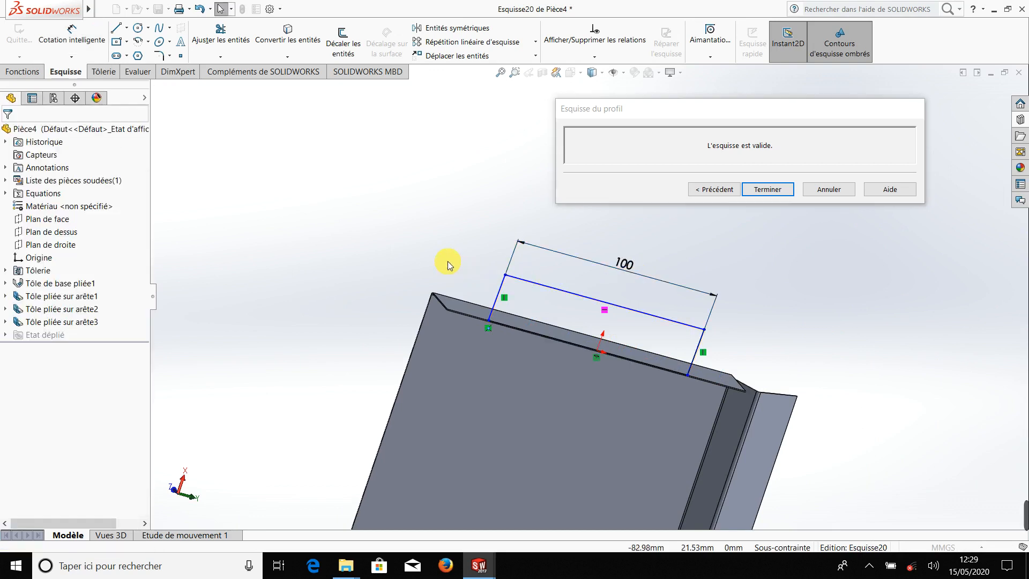
# Dimension the distance from the flange profile's near end line to the adjacent corner of the supporting flange and set it to 25 mm.
pyautogui.click(48, 47)
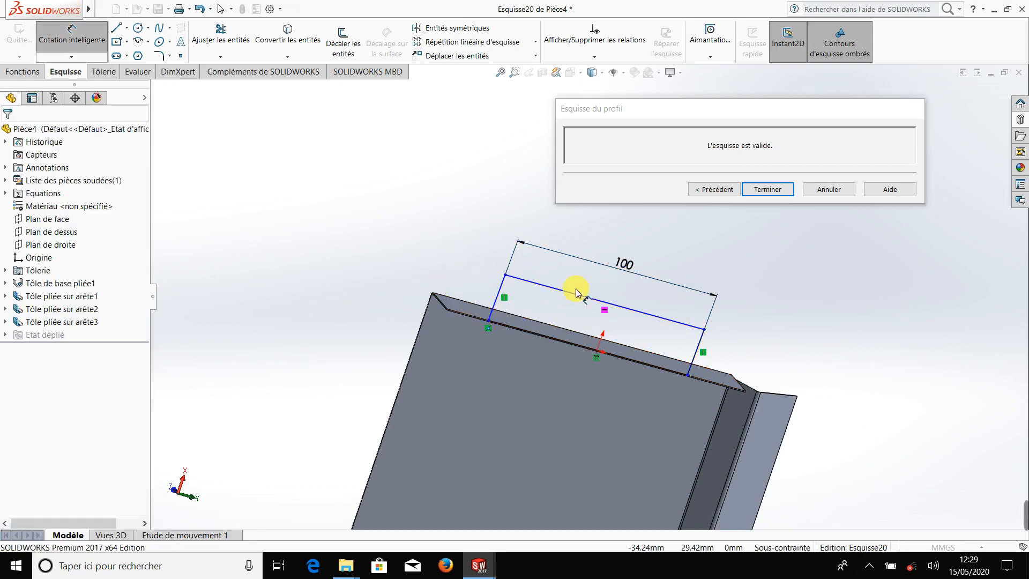
pyautogui.scroll(-6, 529, 338)
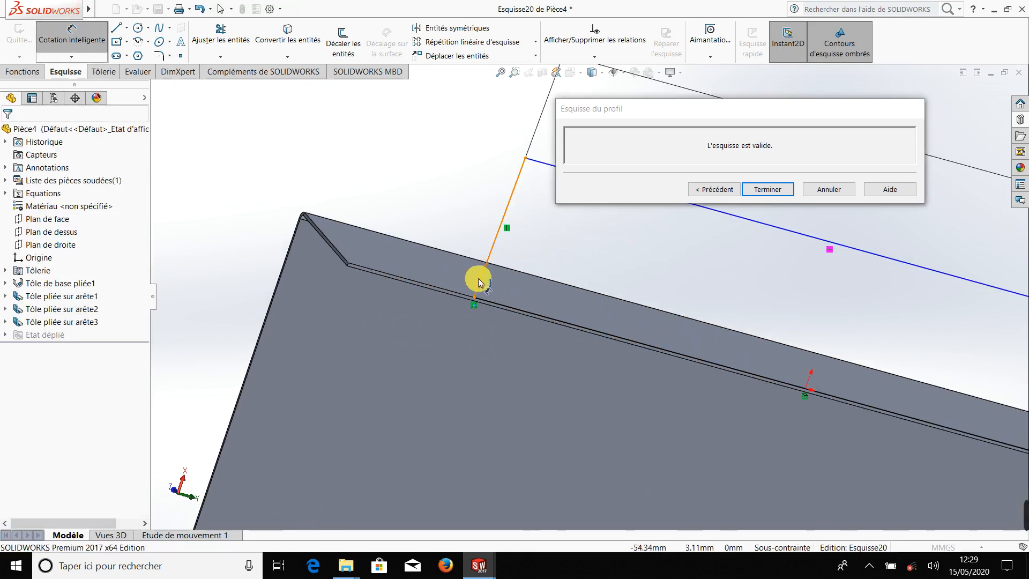
pyautogui.click(482, 279)
pyautogui.scroll(-4, 350, 266)
pyautogui.scroll(-3, 411, 267)
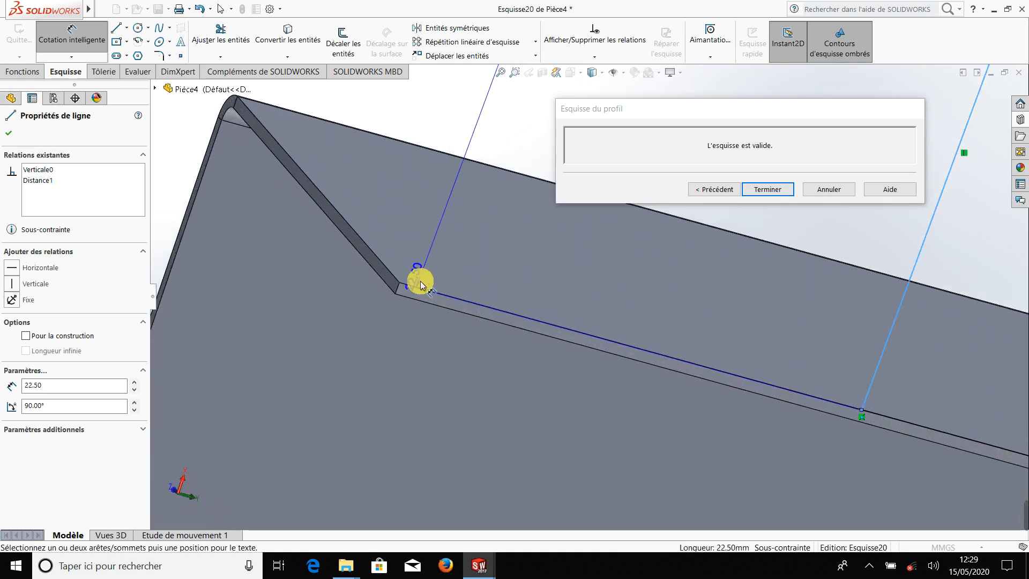
pyautogui.click(397, 294)
pyautogui.scroll(5, 528, 292)
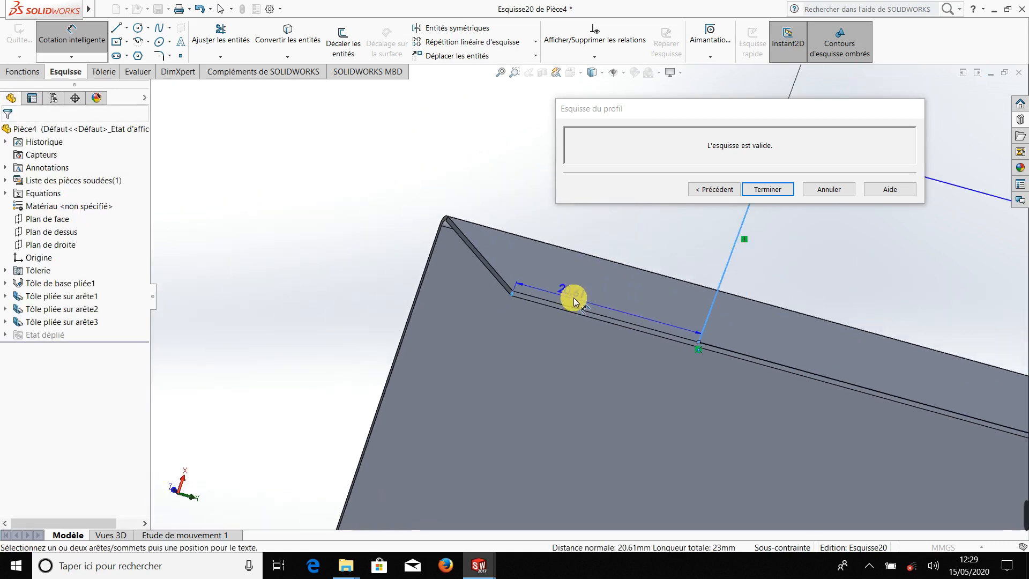
pyautogui.click(615, 249)
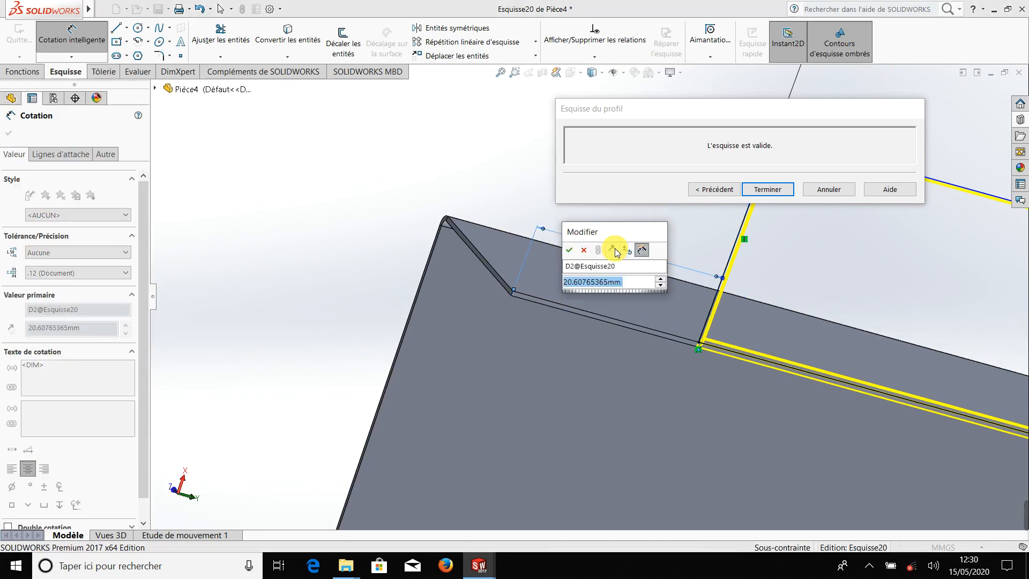
pyautogui.write('25')
pyautogui.press('Return')
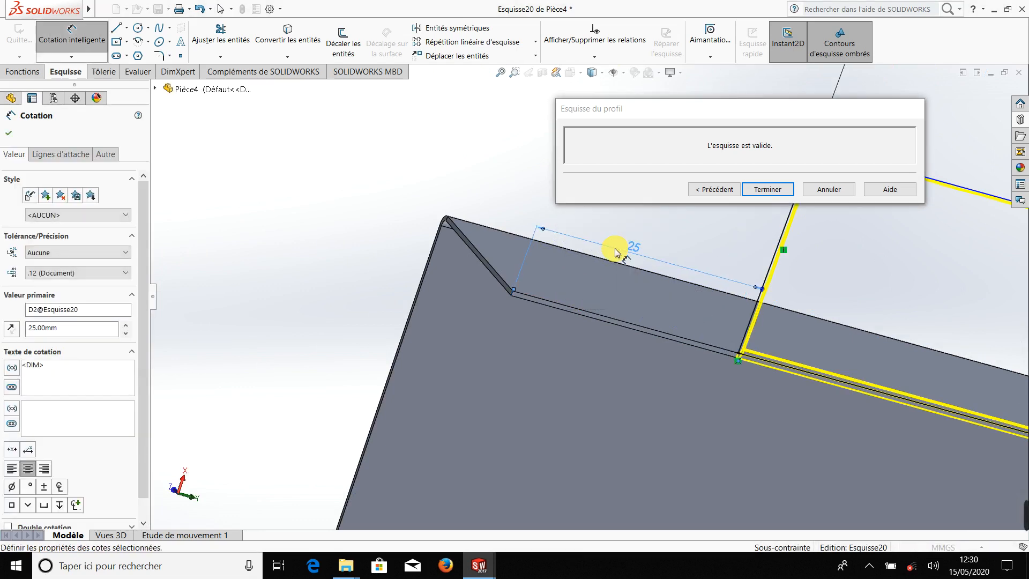
# Sketch a notch with a horizontal line about 27 mm long and a slanted line about 9 mm long, and trim off the enclosed profile corner.
pyautogui.scroll(8, 725, 320)
pyautogui.moveTo(745, 335)
pyautogui.mouseDown(button='middle')
pyautogui.moveTo(760, 341)
pyautogui.moveTo(666, 306)
pyautogui.moveTo(730, 331)
pyautogui.moveTo(674, 340)
pyautogui.moveTo(682, 300)
pyautogui.moveTo(646, 300)
pyautogui.mouseUp(button='middle')
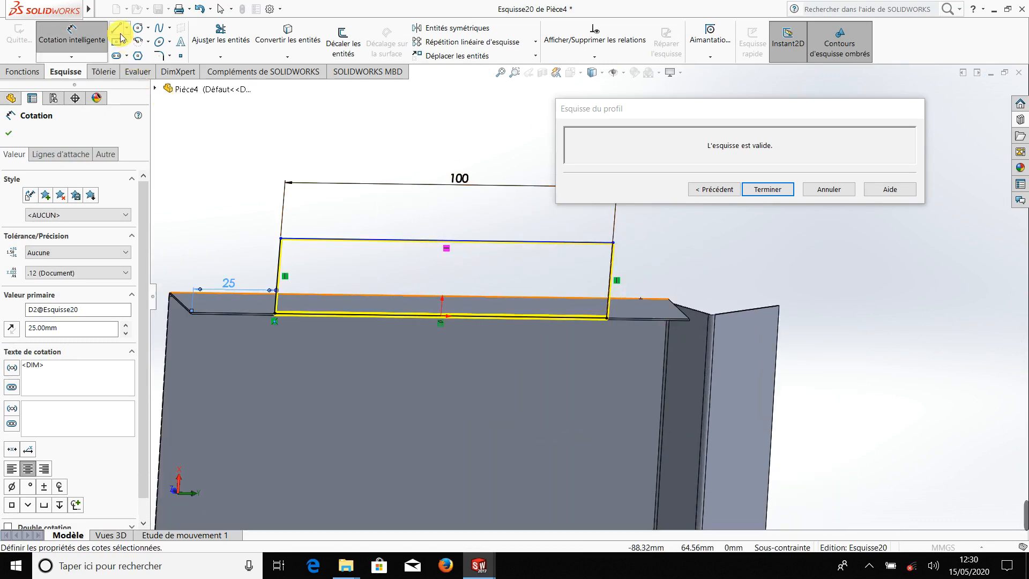
pyautogui.click(119, 30)
pyautogui.scroll(-3, 302, 295)
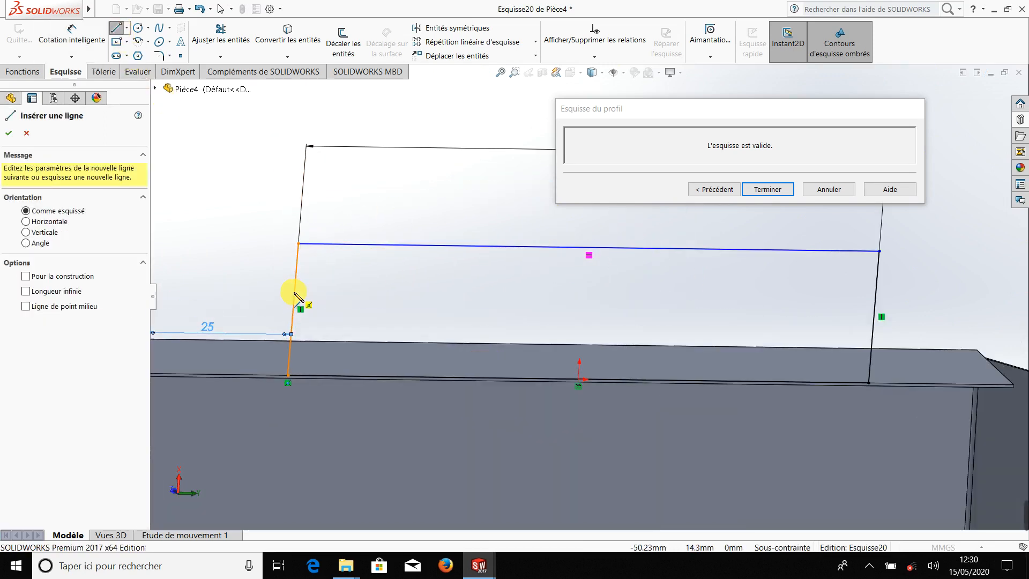
pyautogui.click(294, 292)
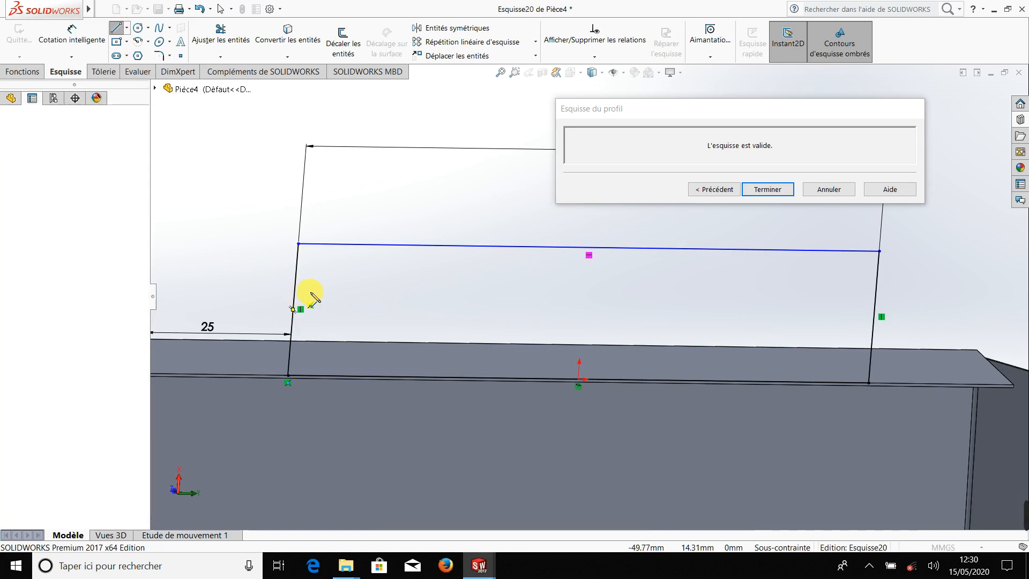
pyautogui.click(449, 294)
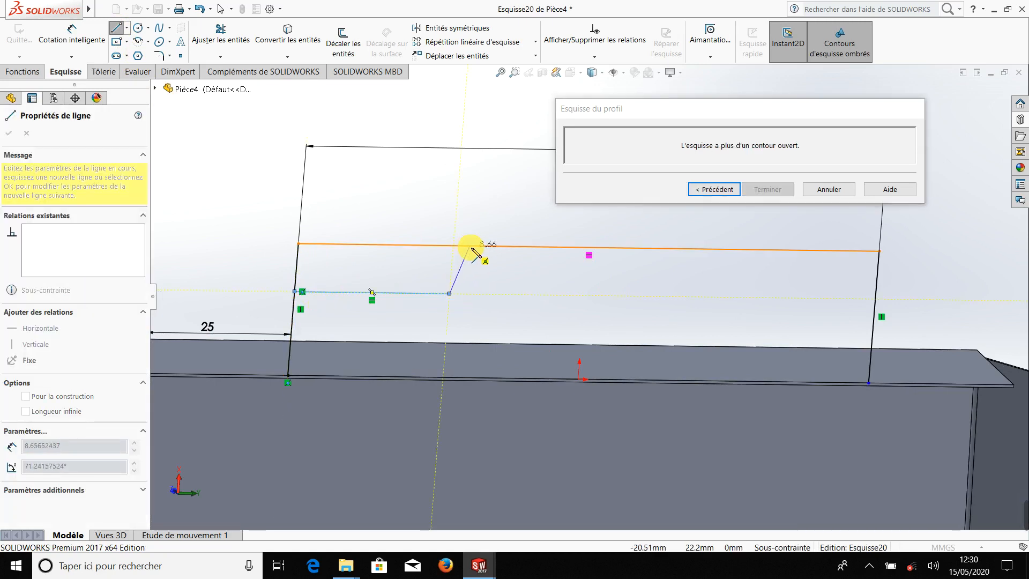
pyautogui.click(471, 246)
pyautogui.press('Escape')
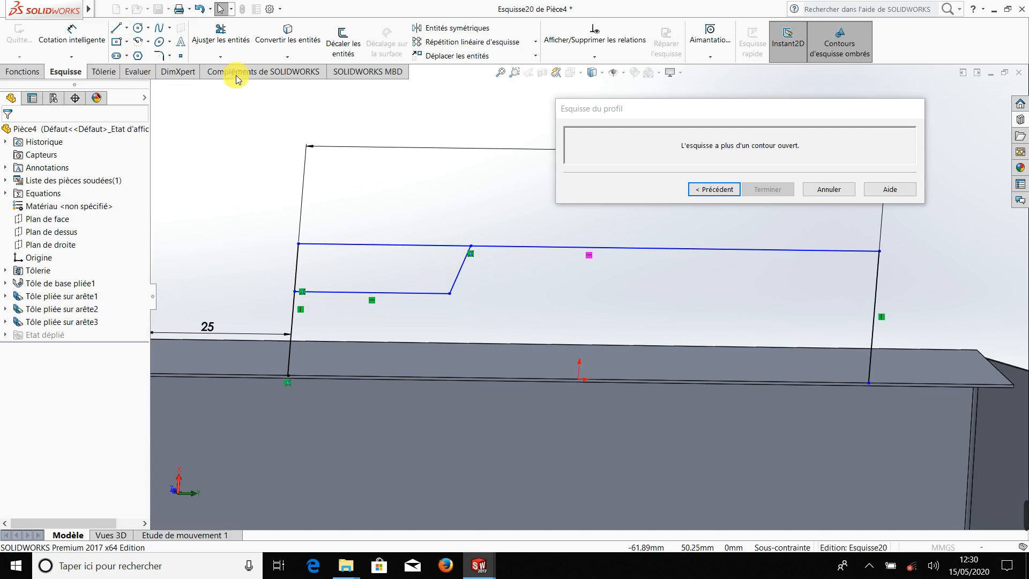
pyautogui.click(221, 46)
pyautogui.moveTo(287, 258)
pyautogui.mouseDown()
pyautogui.moveTo(354, 267)
pyautogui.moveTo(369, 230)
pyautogui.mouseUp()
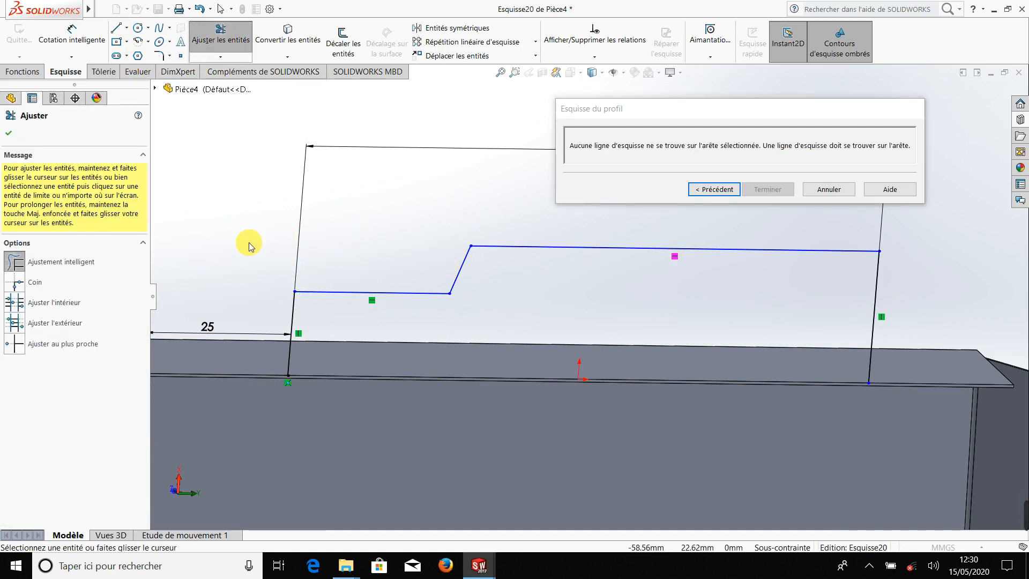
# Dimension the shortened vertical end line of the flange profile and set its height to 15 mm.
pyautogui.click(72, 37)
pyautogui.scroll(-2, 330, 352)
pyautogui.scroll(2, 330, 351)
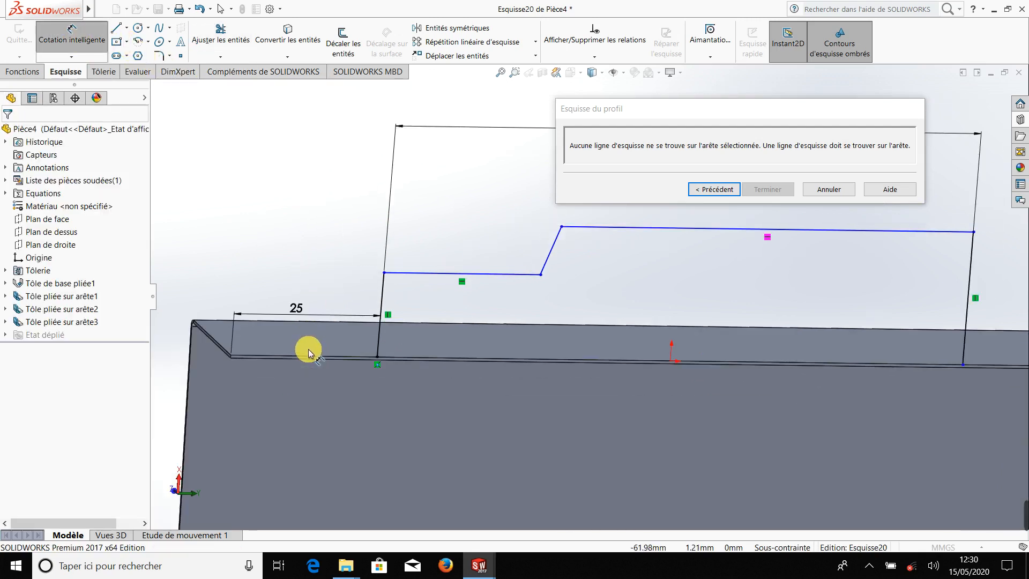
pyautogui.click(384, 298)
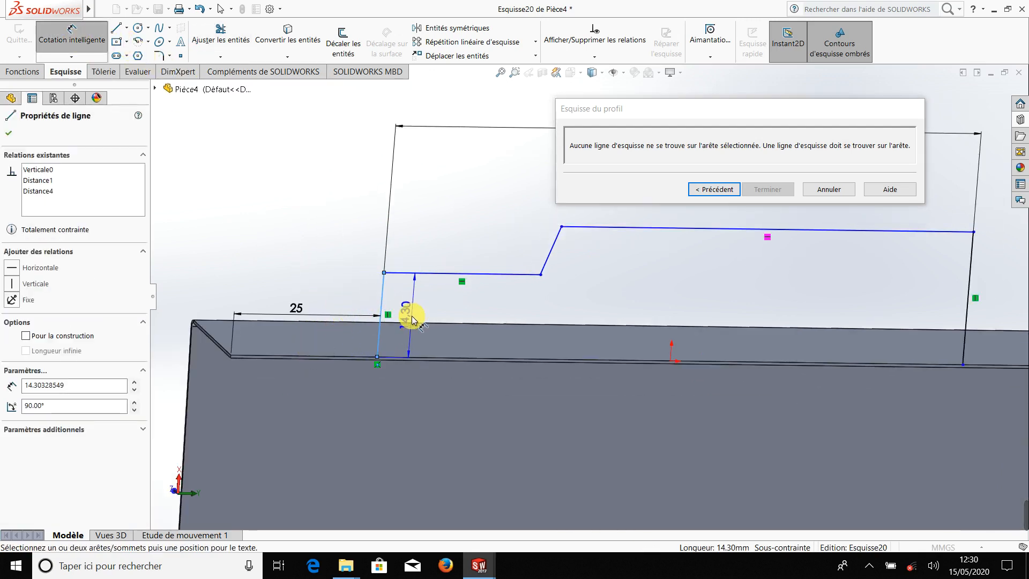
pyautogui.scroll(2, 252, 303)
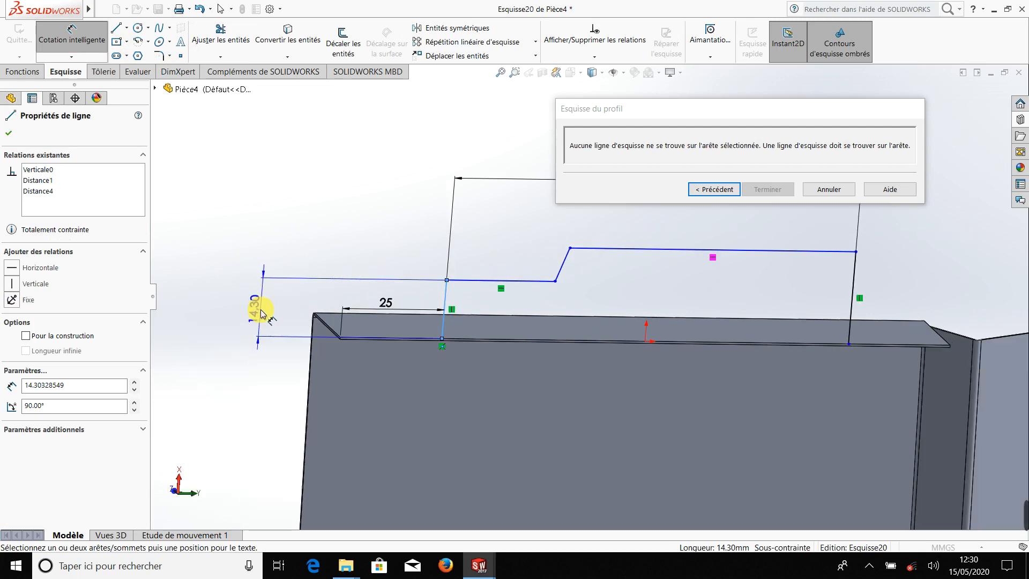
pyautogui.click(262, 313)
pyautogui.write('15')
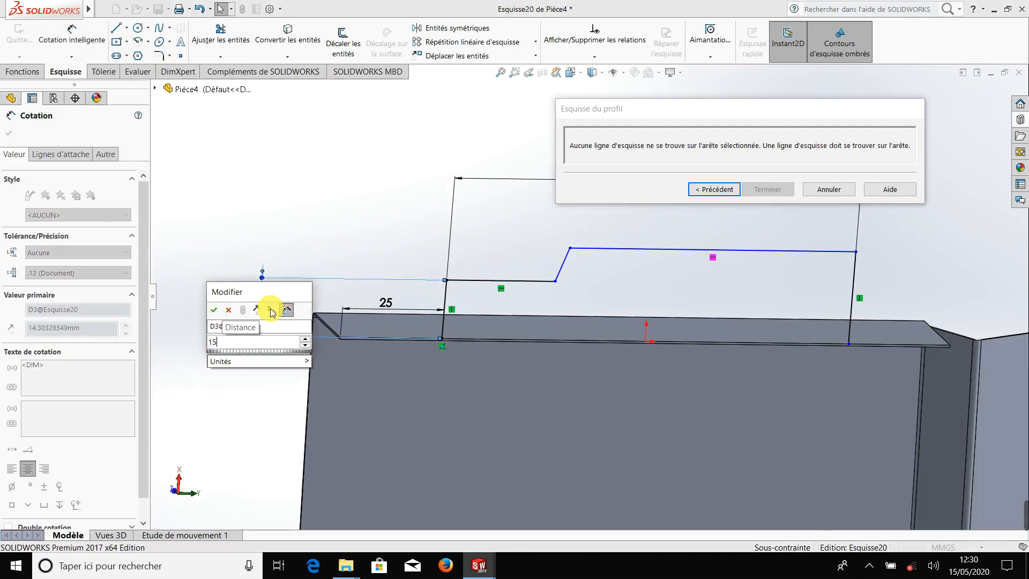
pyautogui.press('Return')
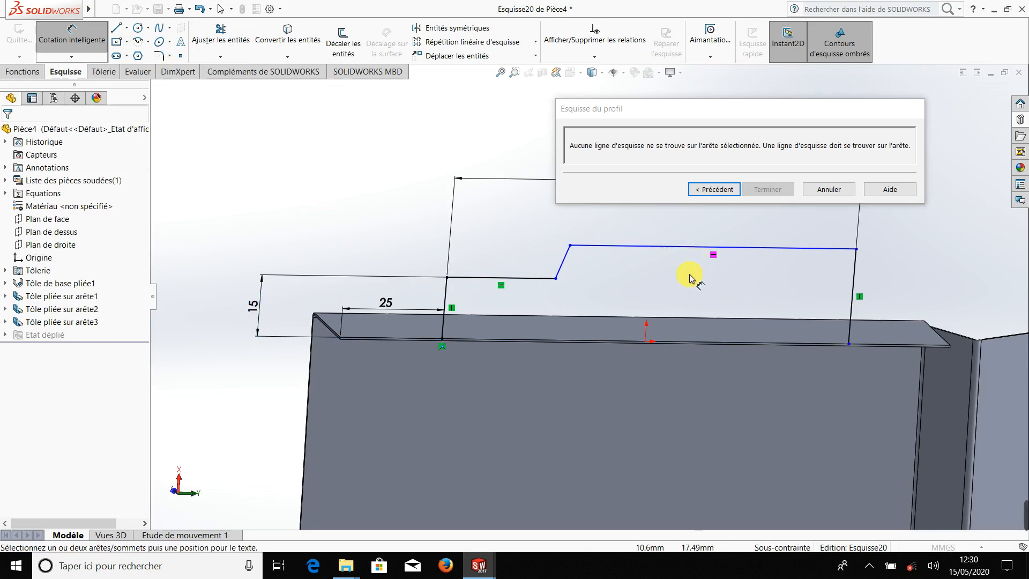
# Dimension the angle between the slanted line and the profile's upper horizontal line and set it to 110 degrees.
pyautogui.scroll(-2, 692, 279)
pyautogui.click(544, 234)
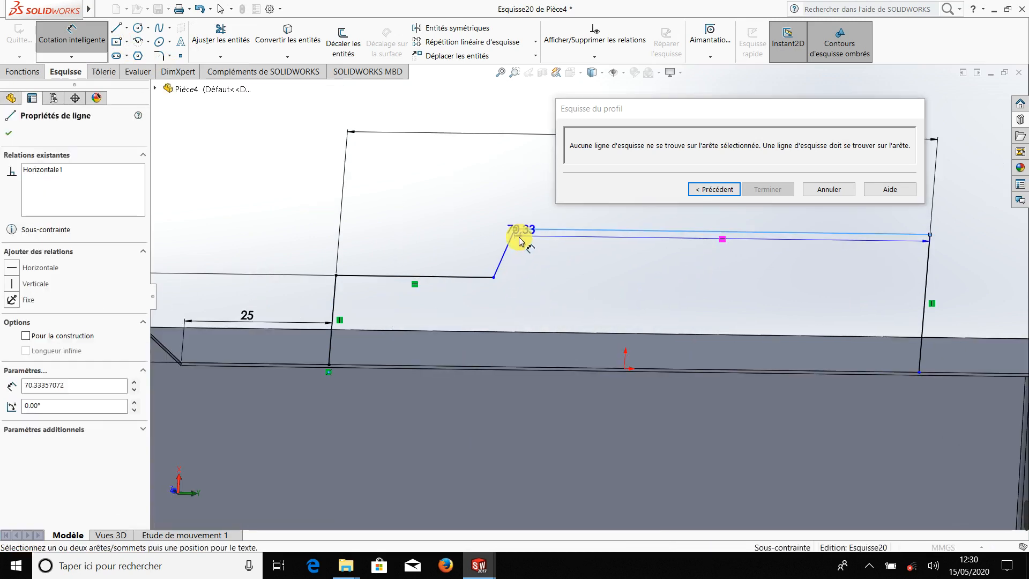
pyautogui.click(510, 240)
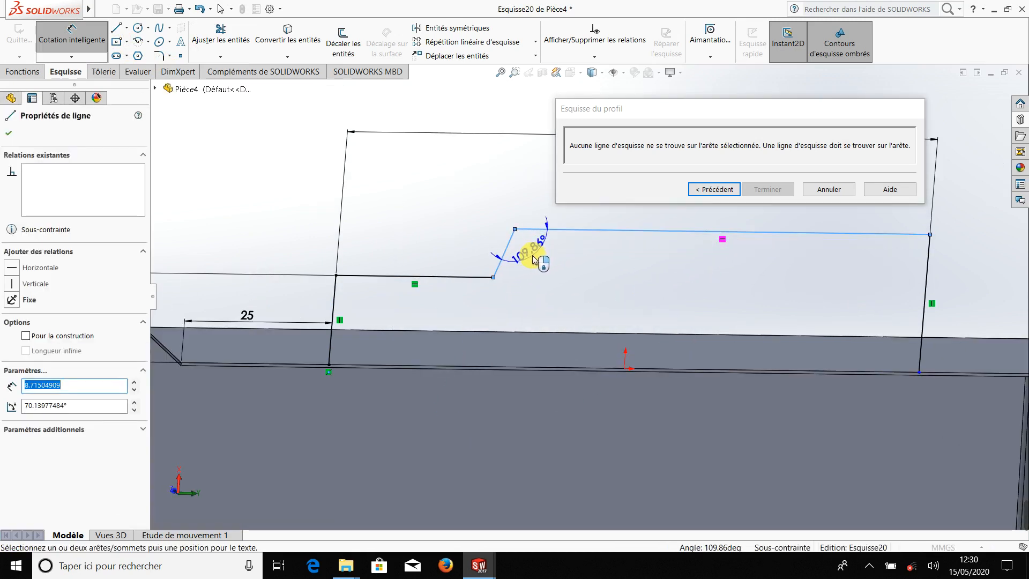
pyautogui.click(534, 260)
pyautogui.write('11')
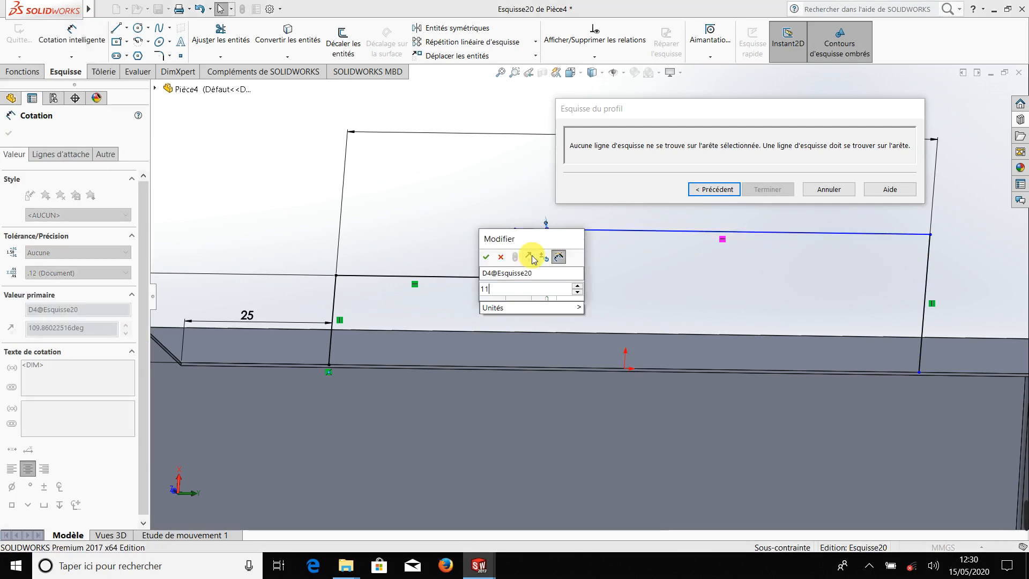
pyautogui.write('0')
pyautogui.press('Return')
pyautogui.click(580, 287)
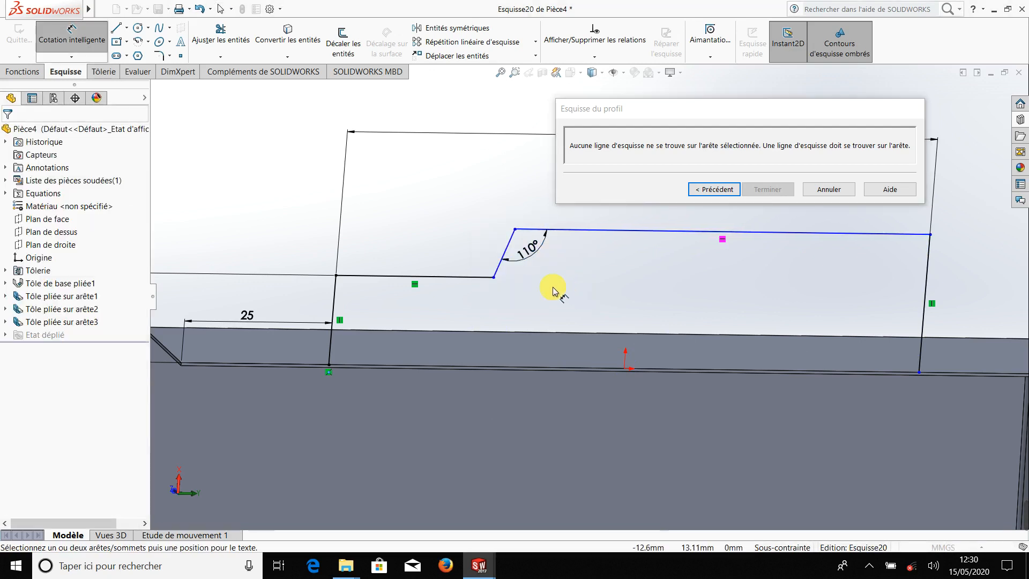
# Set the vertical distance between the two horizontal profile lines to 8 mm, and cancel the flange profile sketch.
pyautogui.scroll(-2, 548, 282)
pyautogui.click(516, 208)
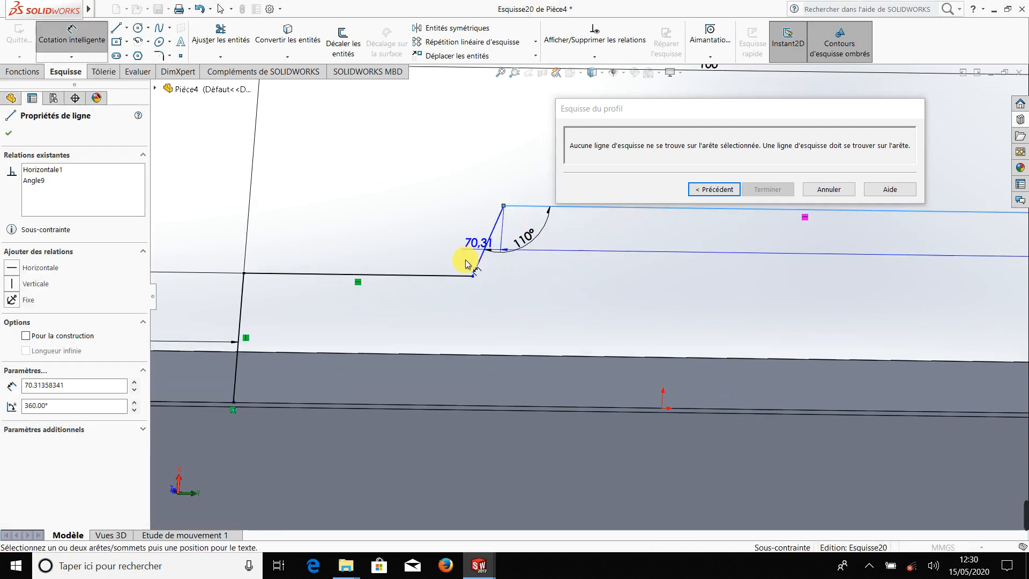
pyautogui.click(462, 277)
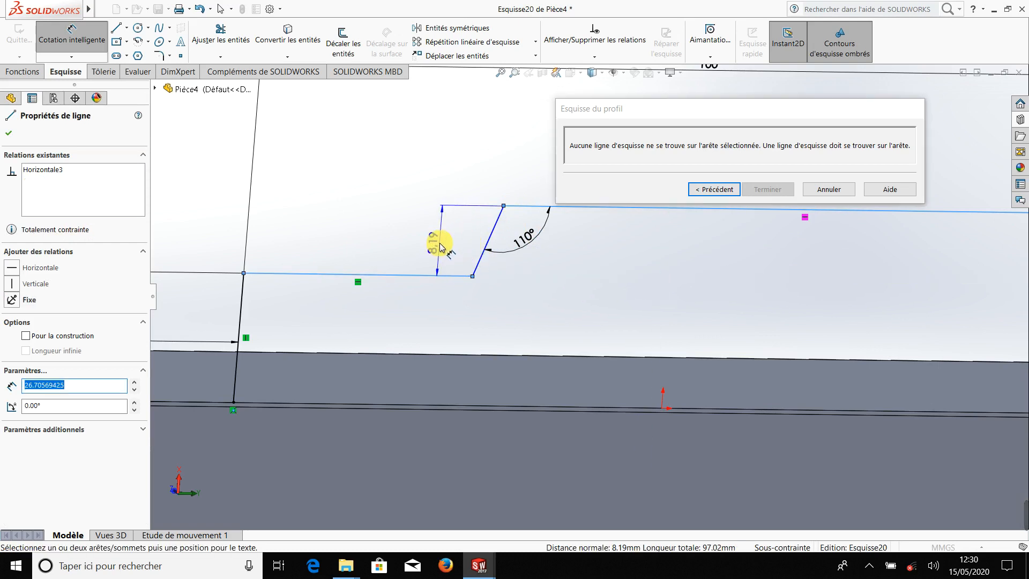
pyautogui.scroll(1, 445, 247)
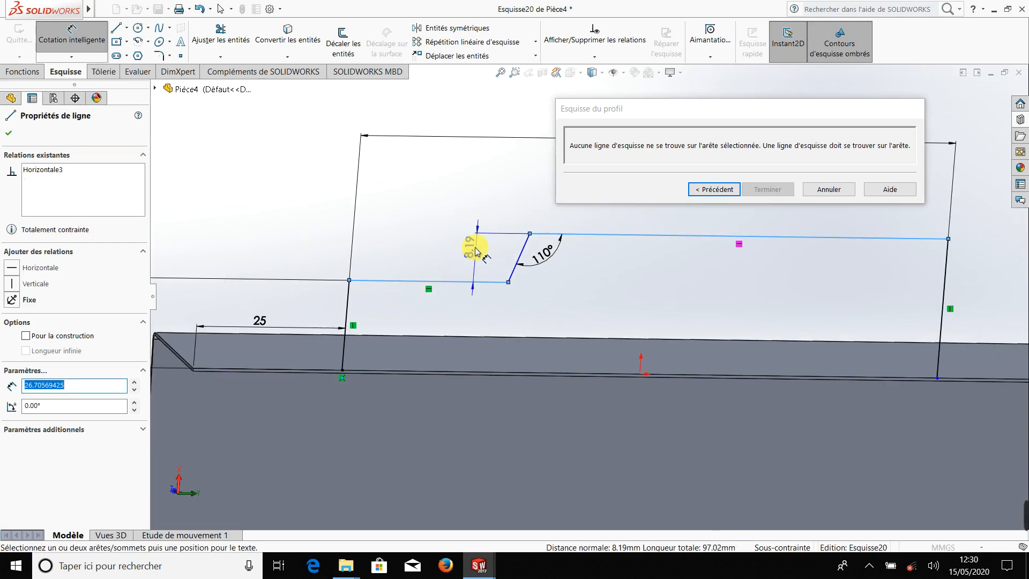
pyautogui.click(473, 256)
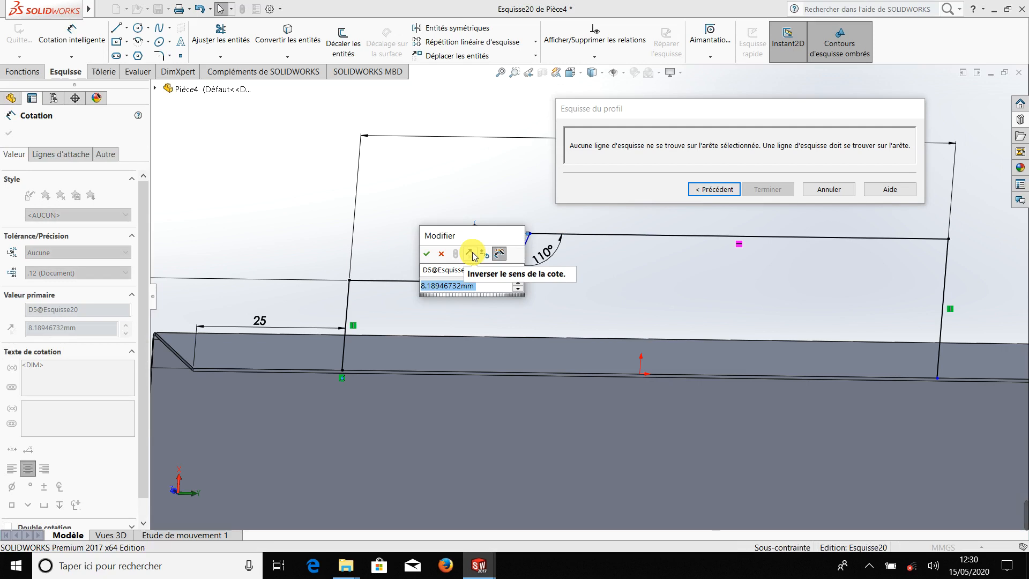
pyautogui.write('8')
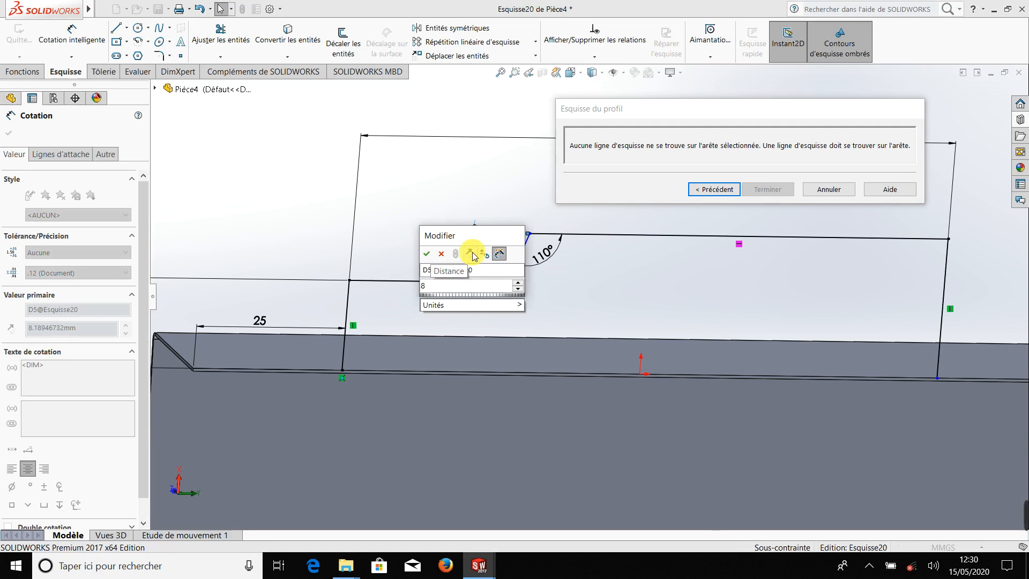
pyautogui.press('Return')
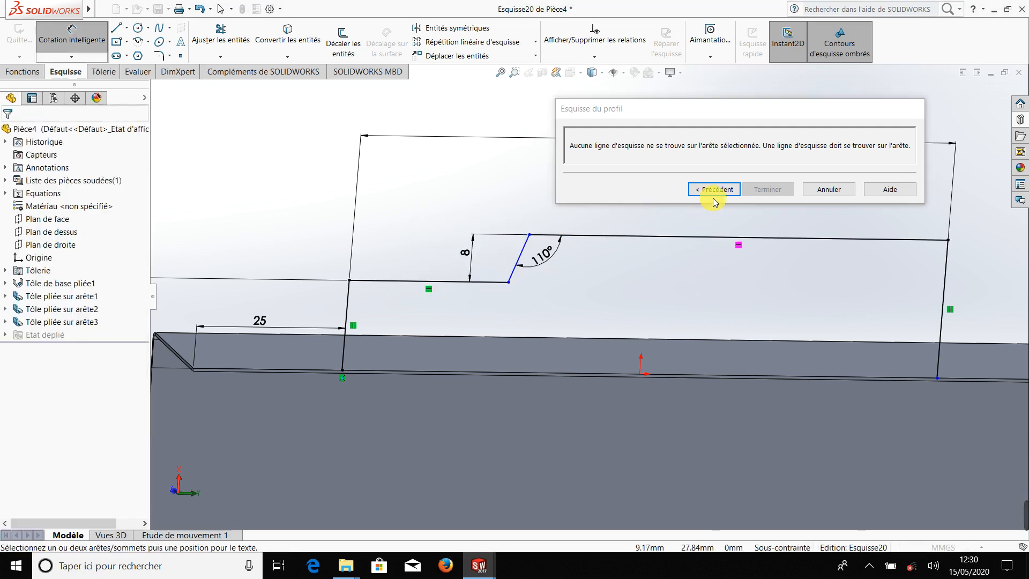
pyautogui.click(831, 190)
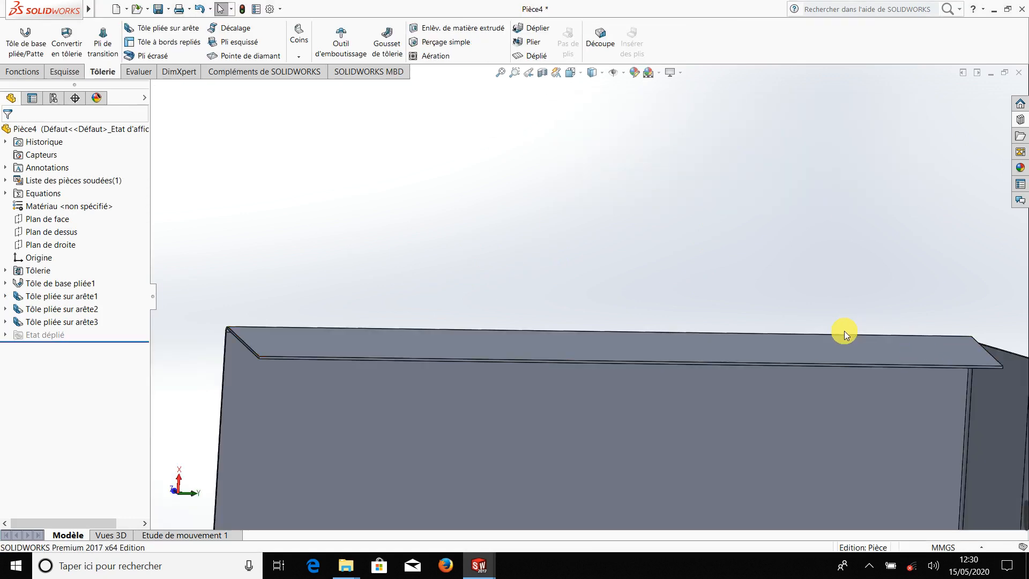
# Start a 90-degree edge flange about 20 mm long on the same flange's free long edge, pointing outward.
pyautogui.moveTo(655, 416); pyautogui.dragTo(633, 352, button='middle')
pyautogui.scroll(-5, 633, 351)
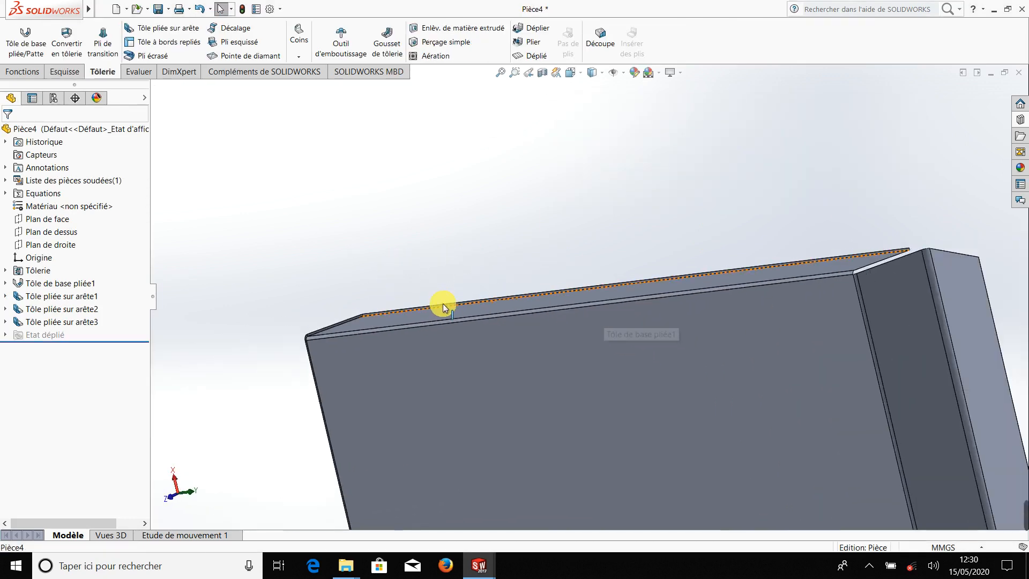
pyautogui.moveTo(453, 311); pyautogui.dragTo(453, 324, button='middle')
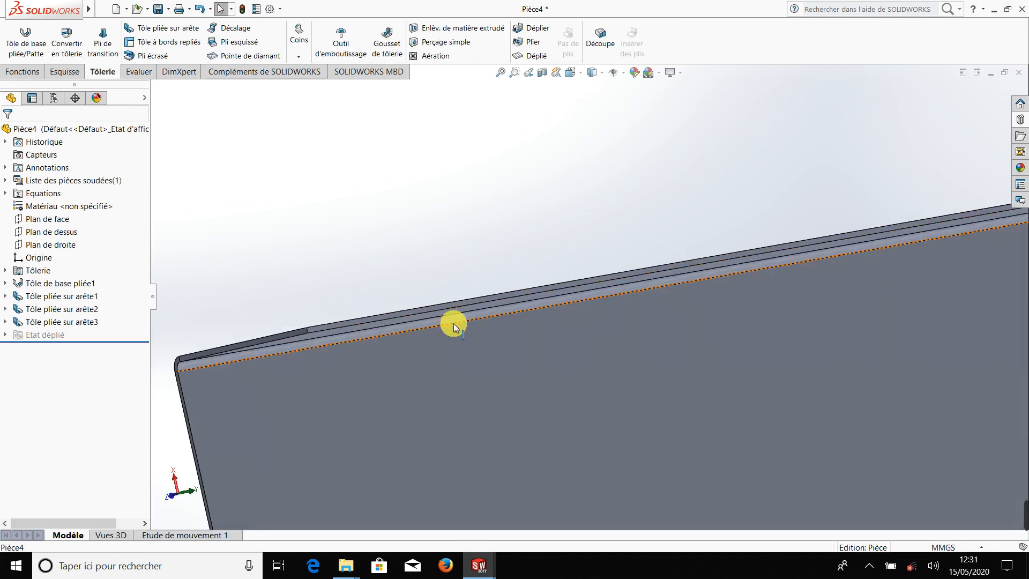
pyautogui.click(153, 32)
pyautogui.scroll(-2, 416, 323)
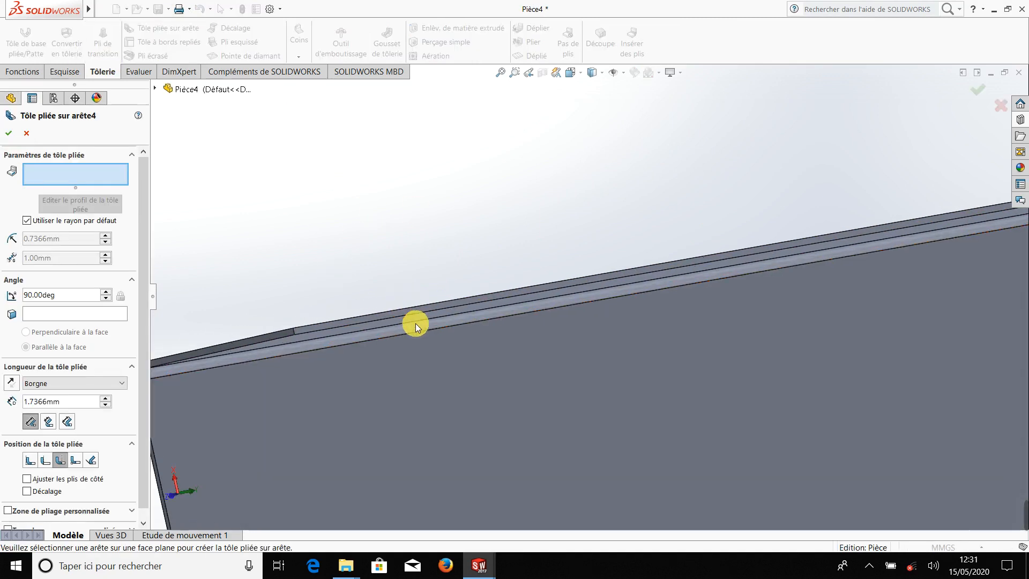
pyautogui.click(379, 305)
pyautogui.scroll(2, 377, 261)
pyautogui.click(392, 215)
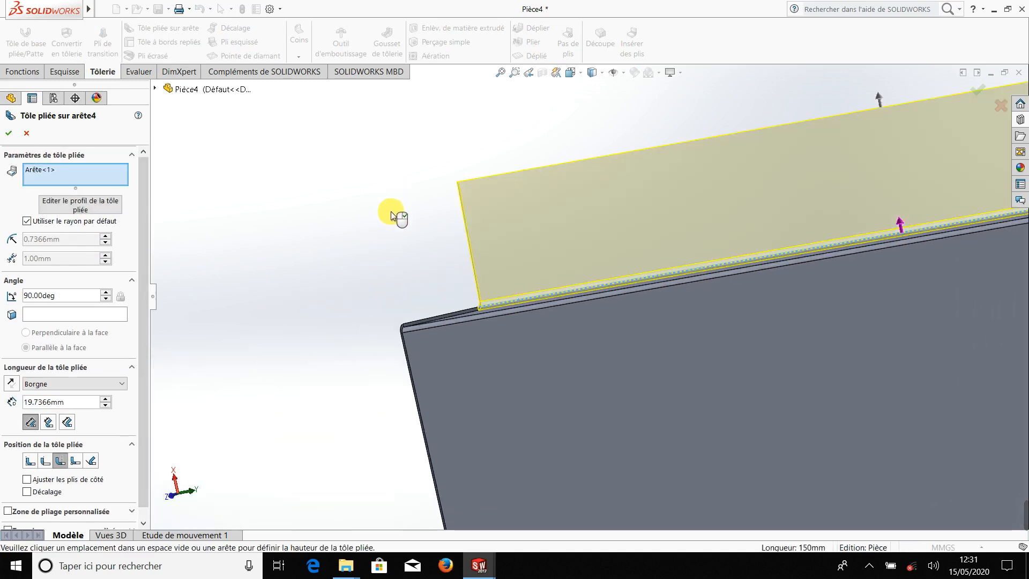
# Open the new flange's profile sketch and pull both ends inward along the edge to a width of about 92 mm.
pyautogui.click(94, 206)
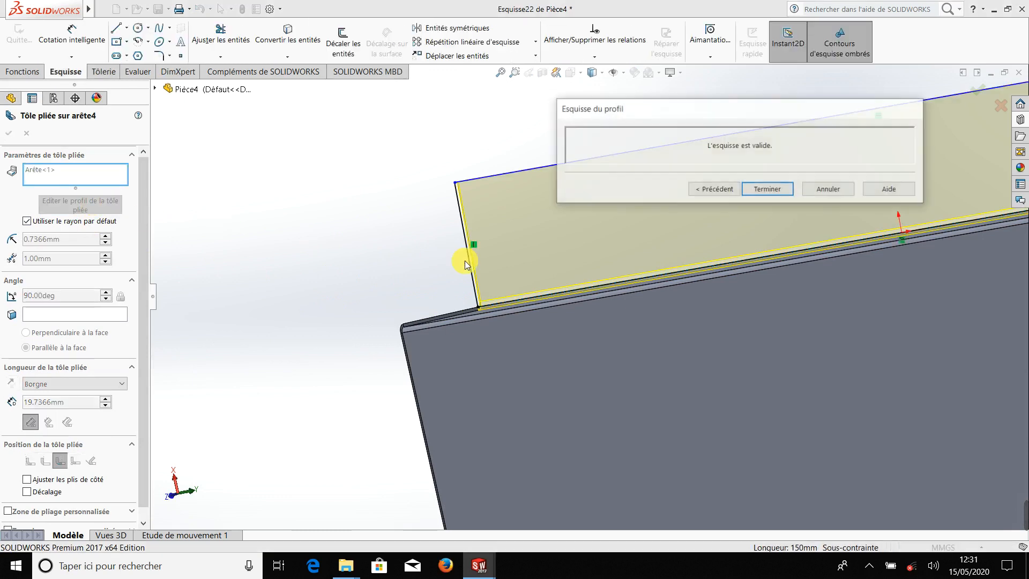
pyautogui.moveTo(772, 109); pyautogui.dragTo(445, 10)
pyautogui.scroll(3, 744, 321)
pyautogui.scroll(2, 522, 271)
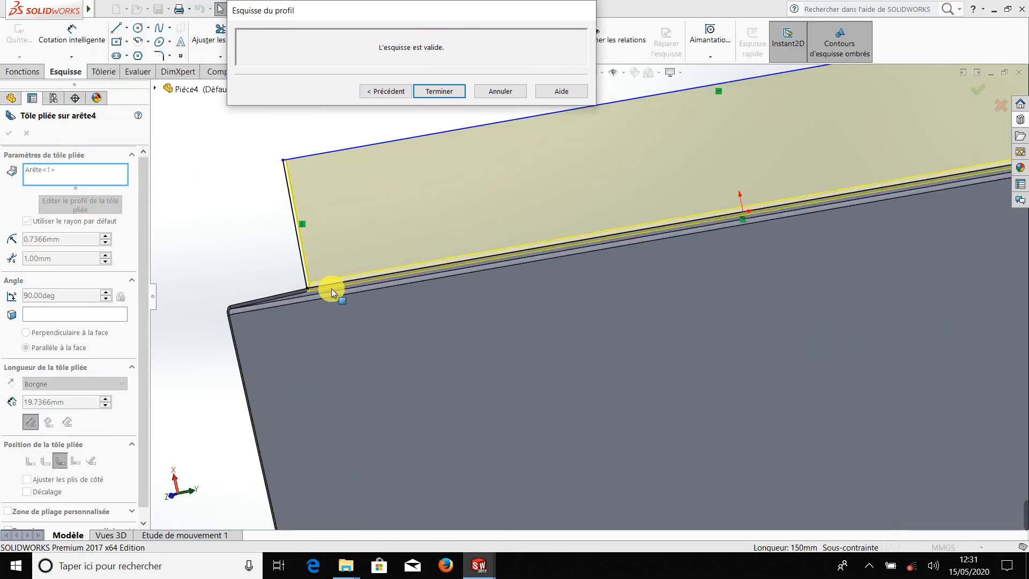
pyautogui.moveTo(308, 287); pyautogui.dragTo(443, 272)
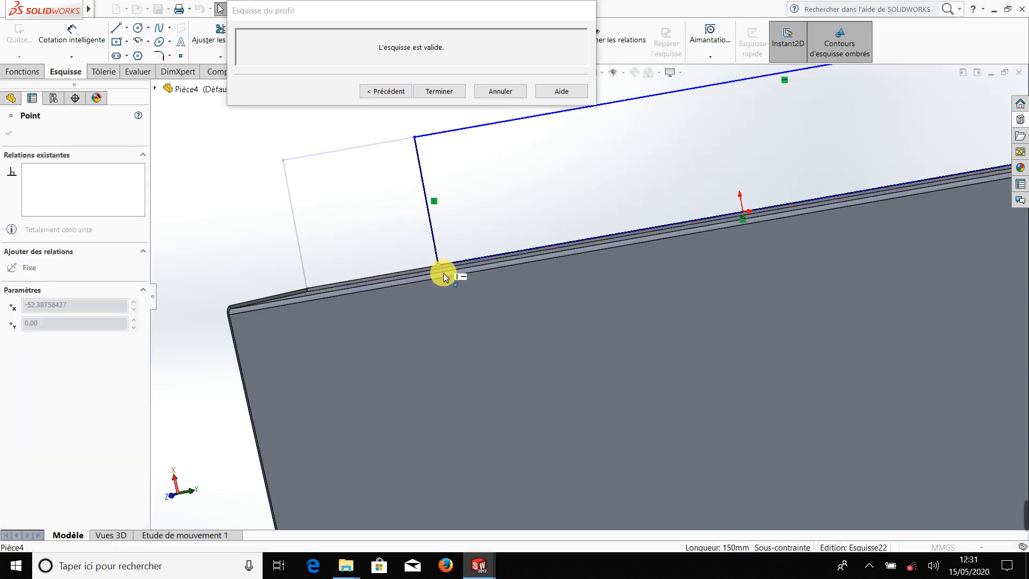
pyautogui.scroll(-5, 687, 305)
pyautogui.scroll(2, 783, 232)
pyautogui.scroll(2, 700, 288)
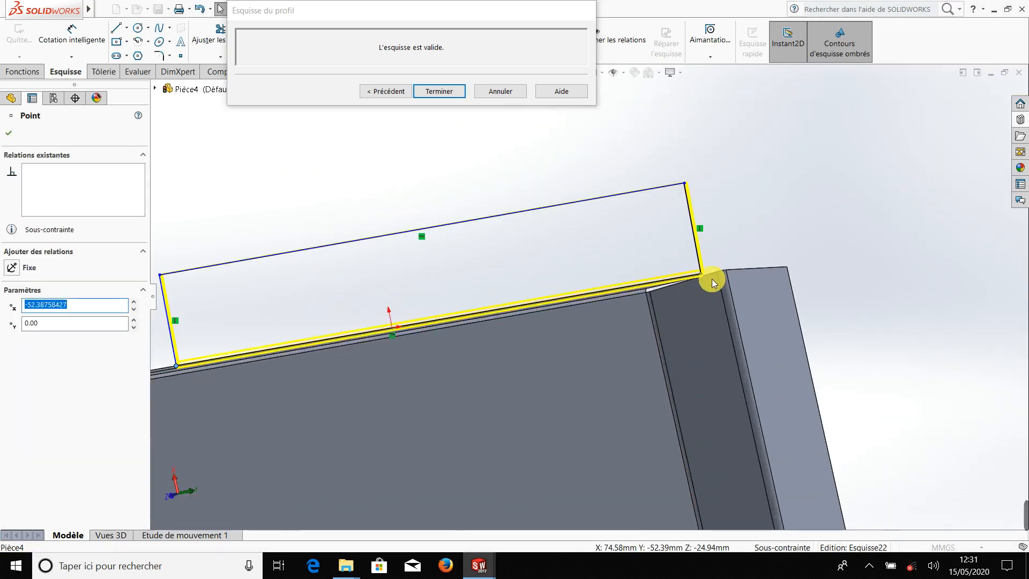
pyautogui.moveTo(703, 274); pyautogui.dragTo(558, 292)
pyautogui.scroll(-2, 512, 321)
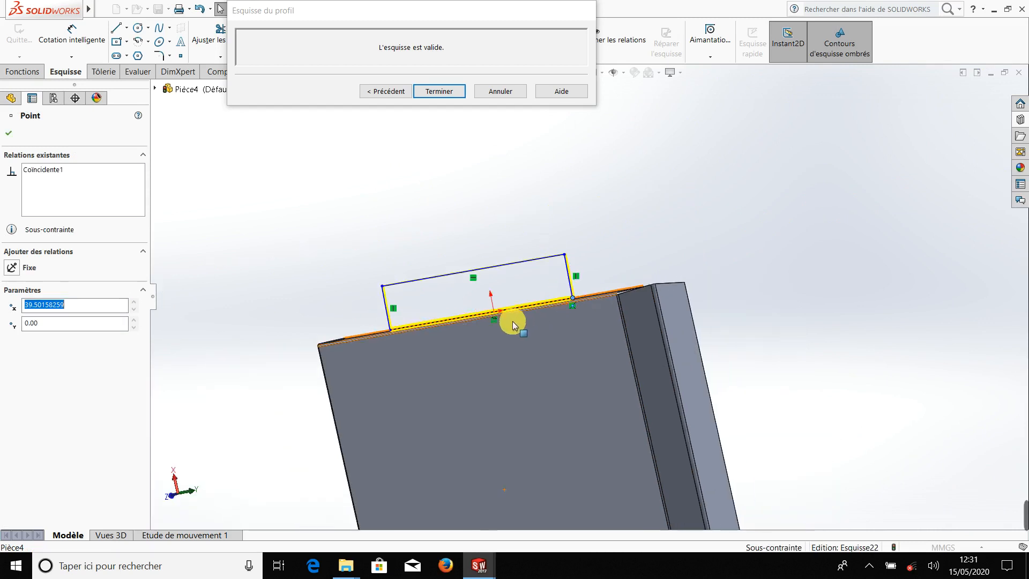
# Dimension the flange profile's upper horizontal line and set its length to 90 mm.
pyautogui.click(339, 228)
pyautogui.scroll(2, 472, 328)
pyautogui.scroll(1, 287, 292)
pyautogui.moveTo(282, 290); pyautogui.dragTo(281, 250, button='right')
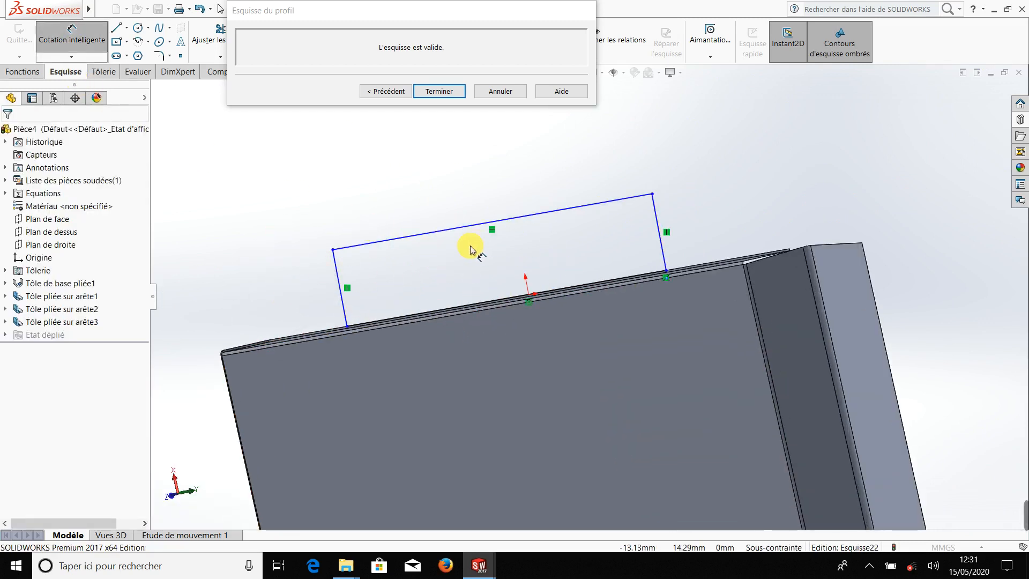
pyautogui.click(461, 227)
pyautogui.click(446, 207)
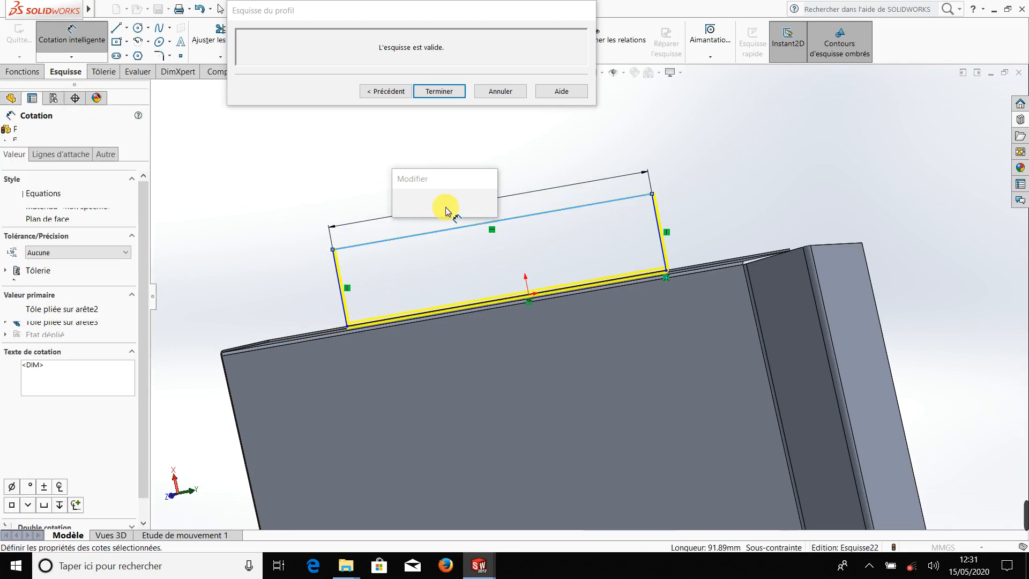
pyautogui.write('90')
pyautogui.press('Return')
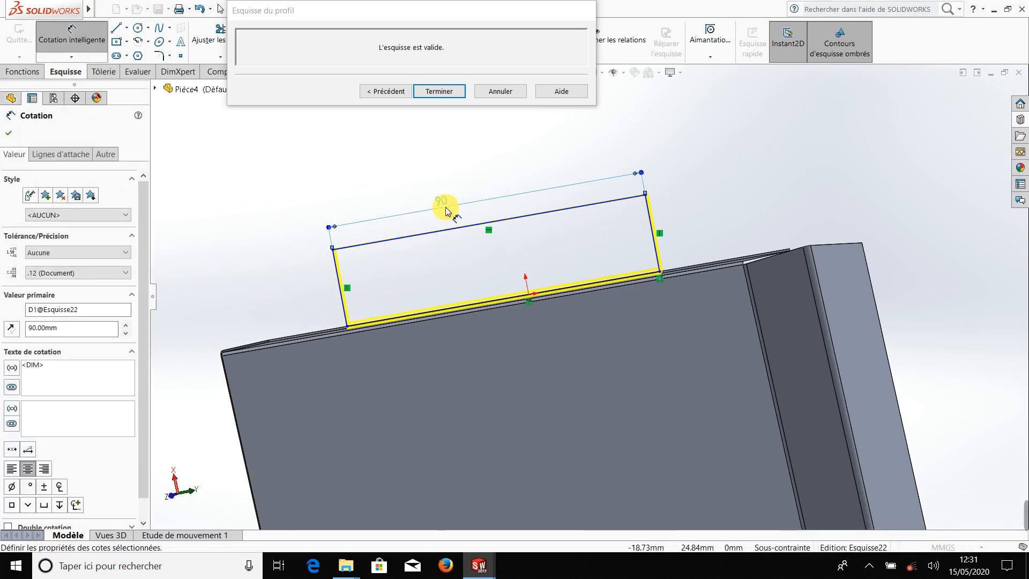
pyautogui.click(270, 276)
# Dimension the gap between the sheet edge's corner and the profile's nearest lower corner and set it to 20 mm.
pyautogui.scroll(-5, 346, 311)
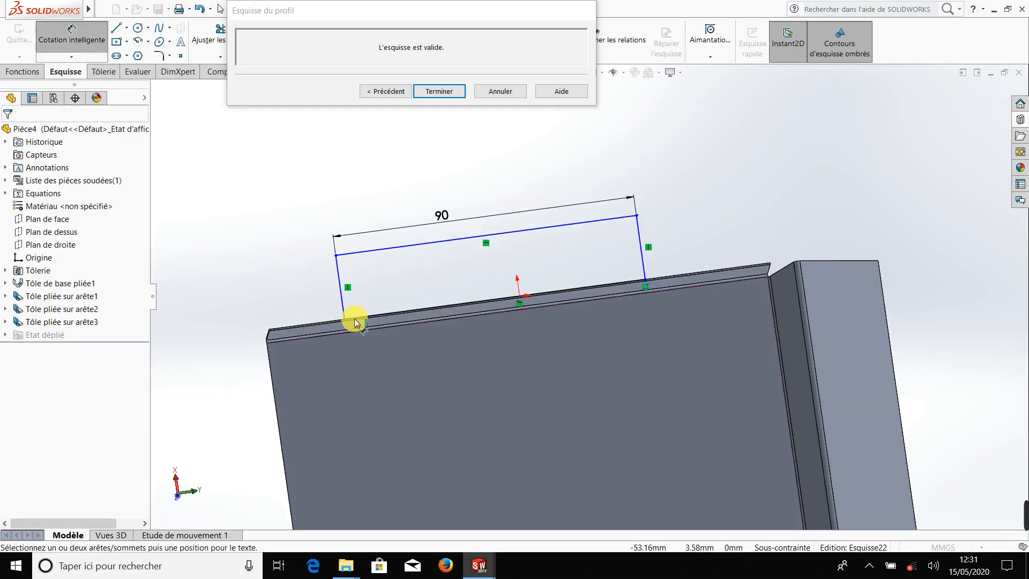
pyautogui.click(378, 308)
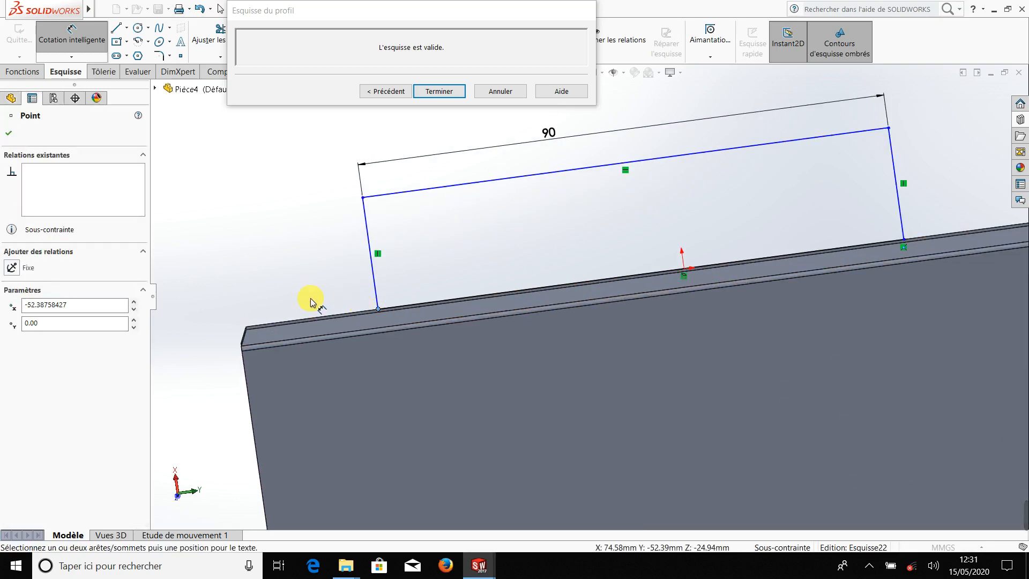
pyautogui.click(248, 335)
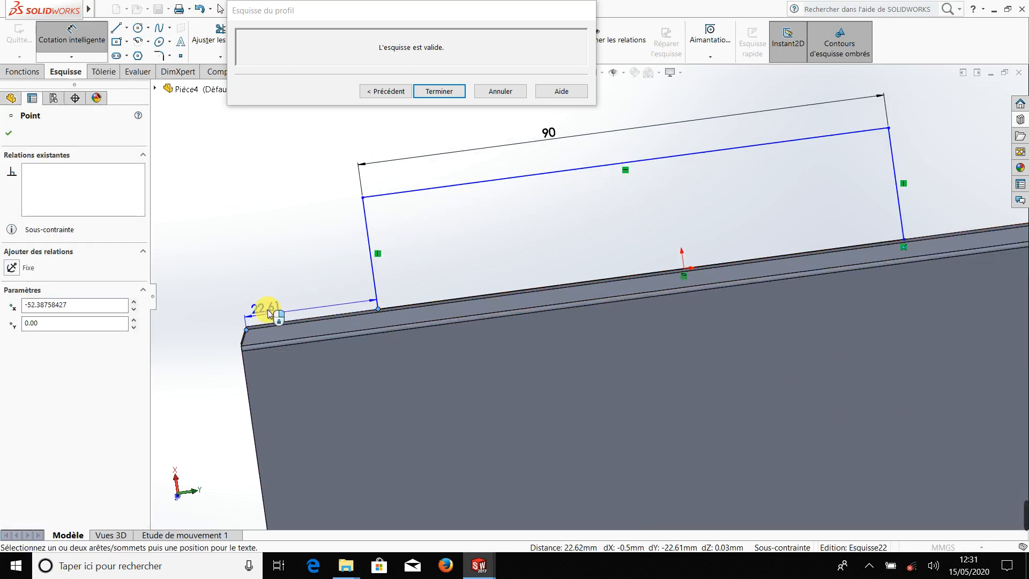
pyautogui.click(271, 306)
pyautogui.write('20')
pyautogui.press('Return')
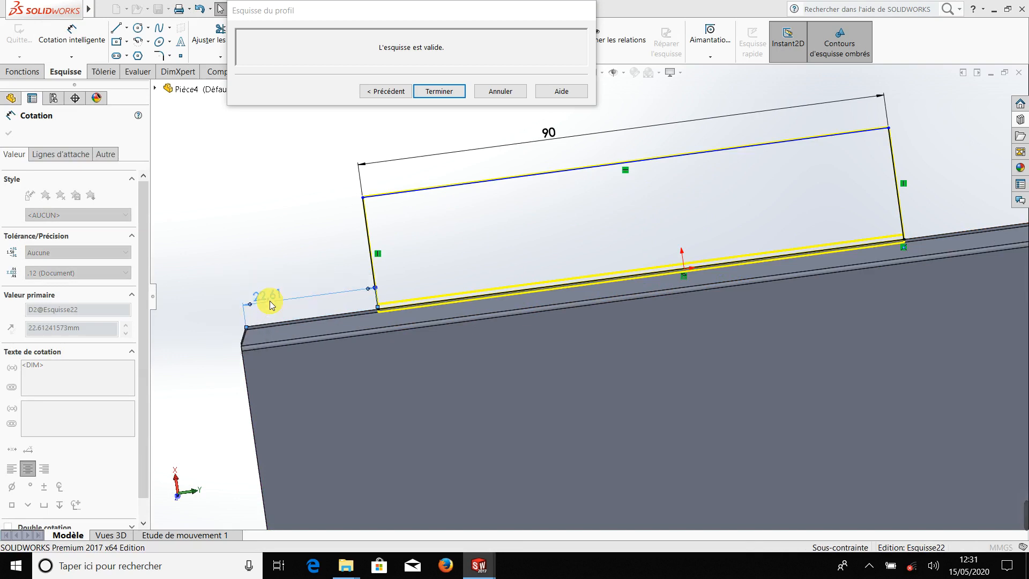
pyautogui.click(287, 238)
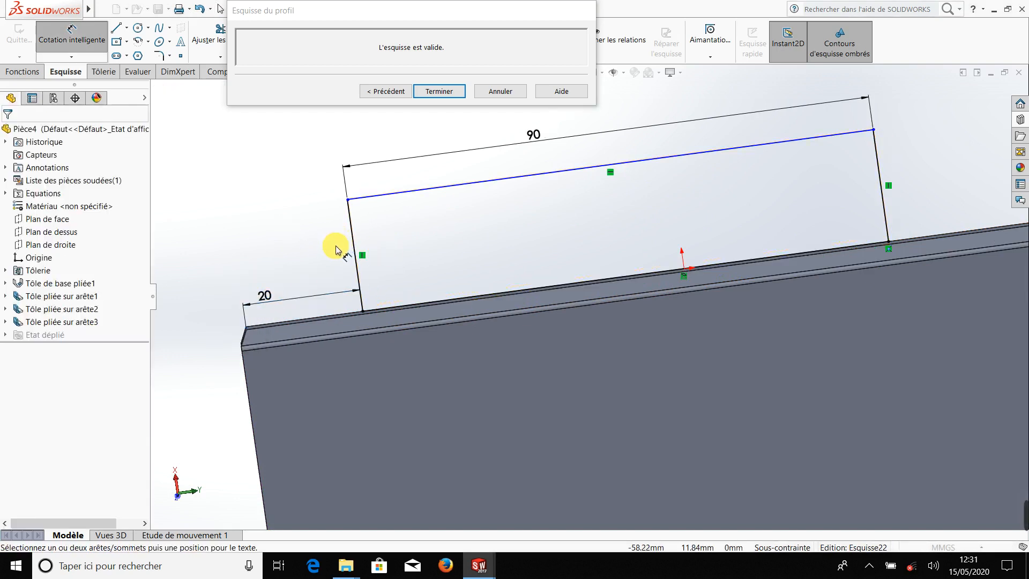
# Dimension the profile's vertical end line nearest the 20 mm gap and set its height to 20 mm.
pyautogui.click(354, 250)
pyautogui.press('z')
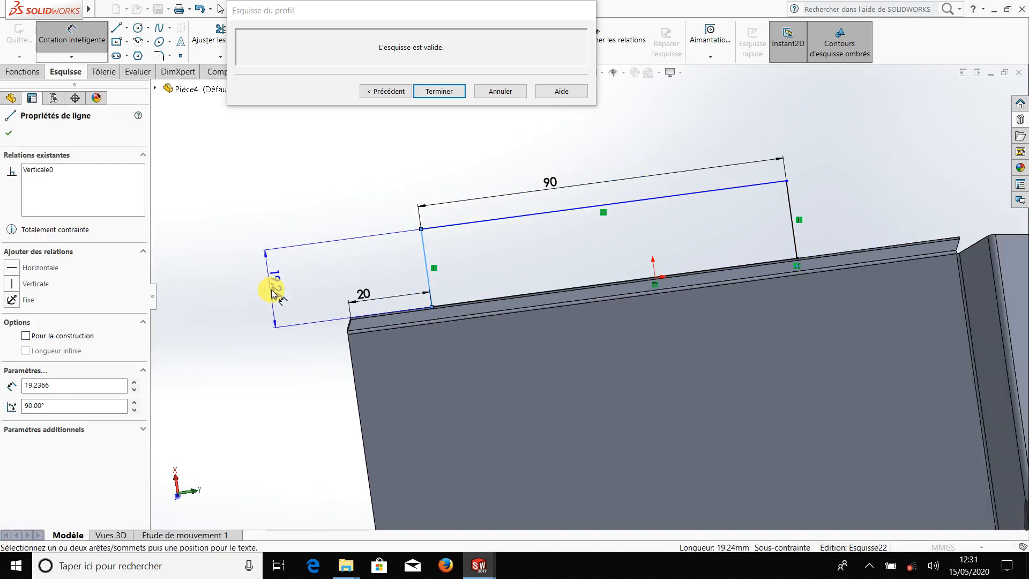
pyautogui.click(271, 299)
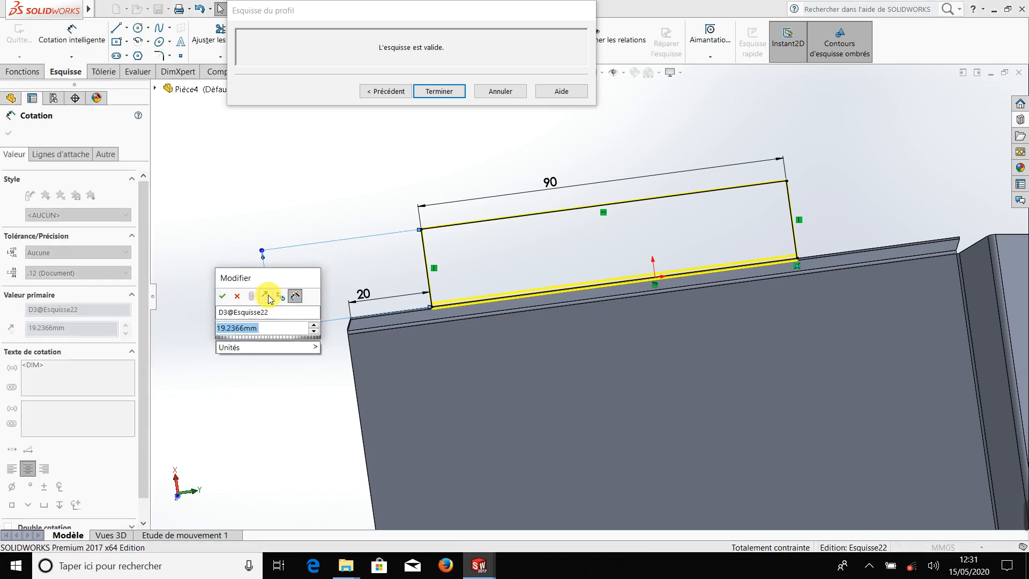
pyautogui.write('20')
pyautogui.press('Return')
pyautogui.click(326, 196)
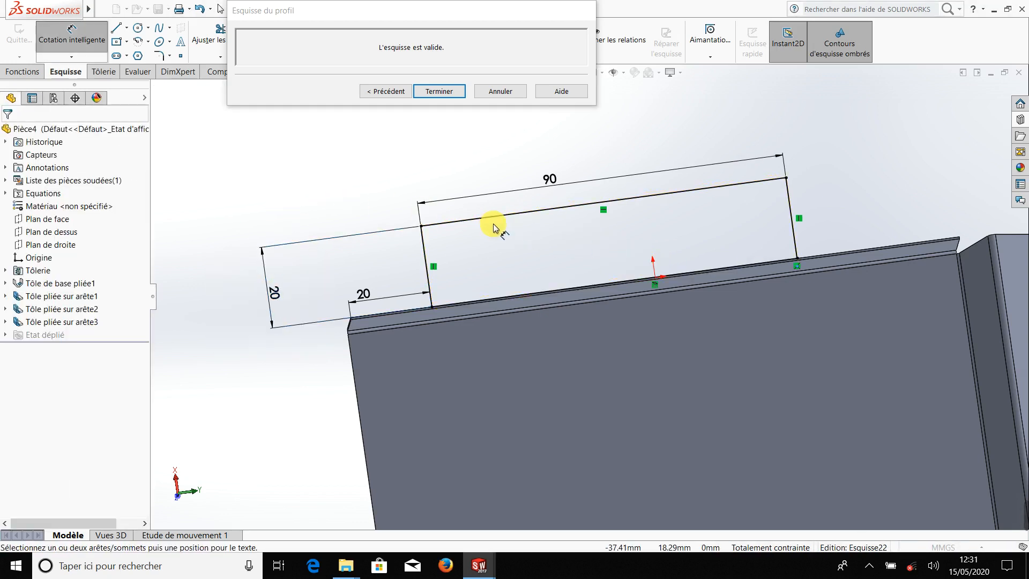
# Sketch a horizontal line about 19 mm long from that vertical end line, continued by a slanted line up to the profile's upper line.
pyautogui.click(116, 28)
pyautogui.scroll(-3, 487, 322)
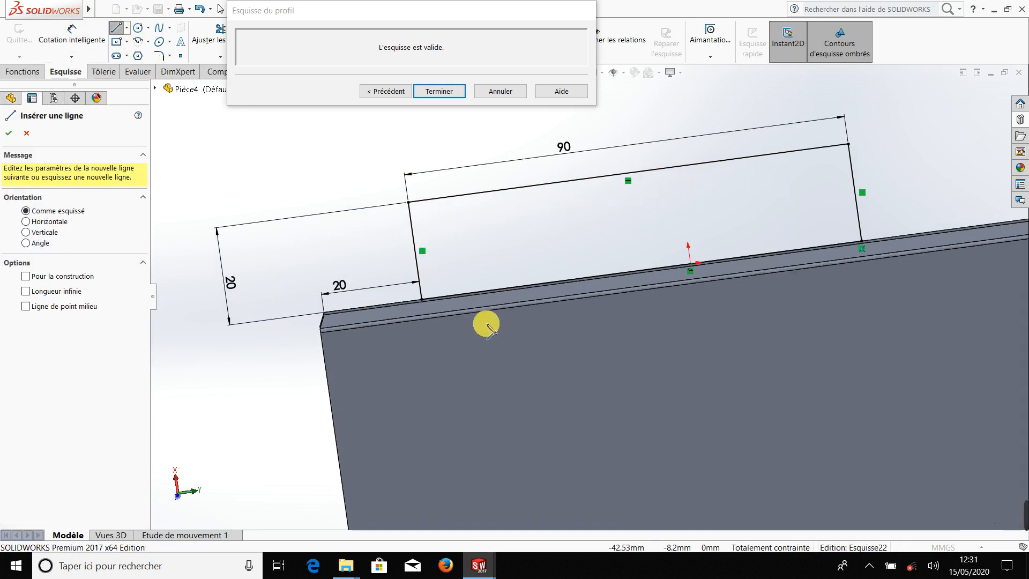
pyautogui.click(405, 249)
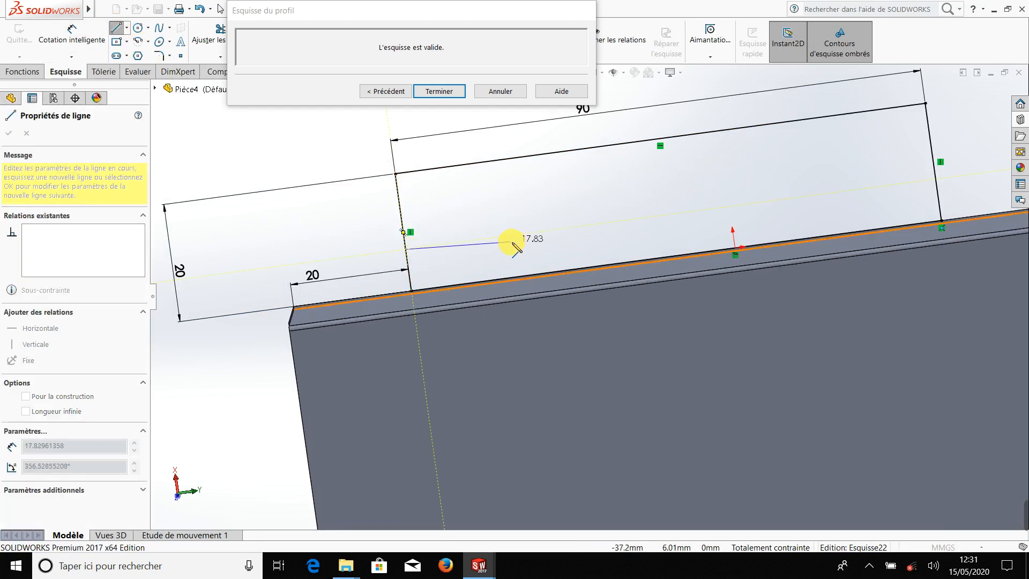
pyautogui.click(515, 234)
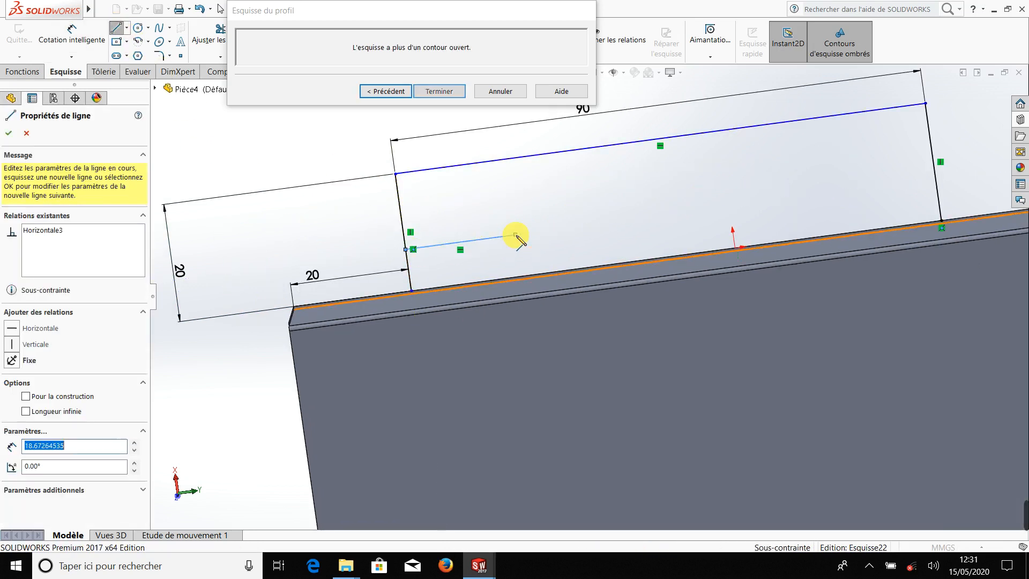
pyautogui.click(558, 153)
pyautogui.press('Escape')
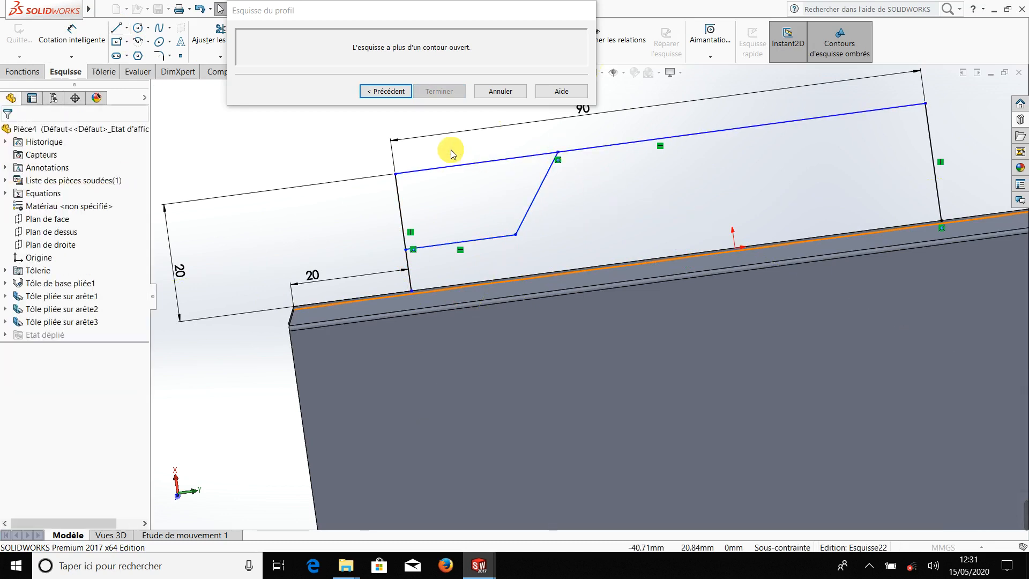
# Trim away the profile's corner outside the new lines to leave a stepped outline.
pyautogui.moveTo(331, 15); pyautogui.dragTo(493, 22)
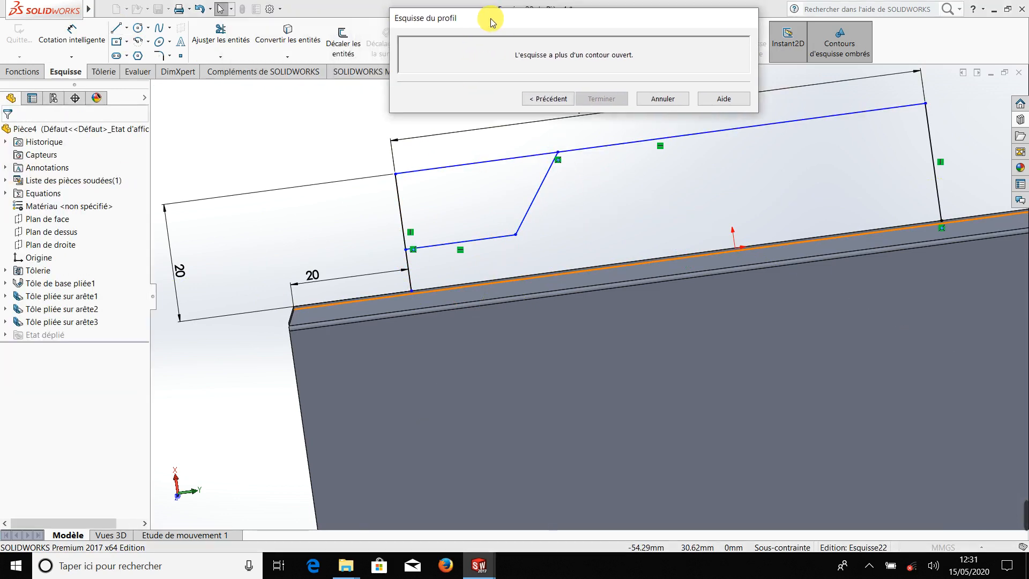
pyautogui.click(223, 35)
pyautogui.scroll(-2, 558, 201)
pyautogui.moveTo(321, 222); pyautogui.dragTo(378, 225)
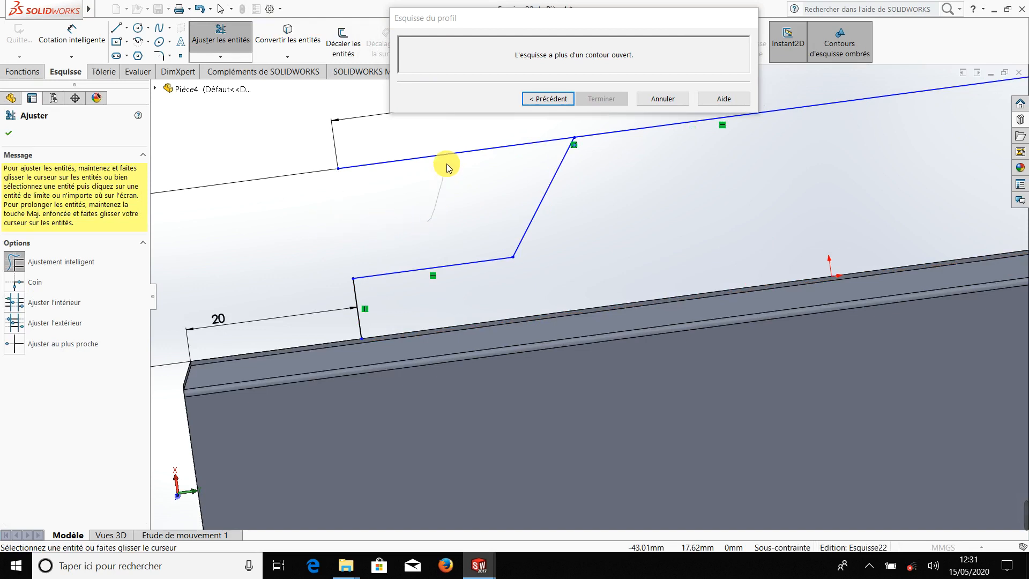
pyautogui.moveTo(448, 167); pyautogui.dragTo(418, 221)
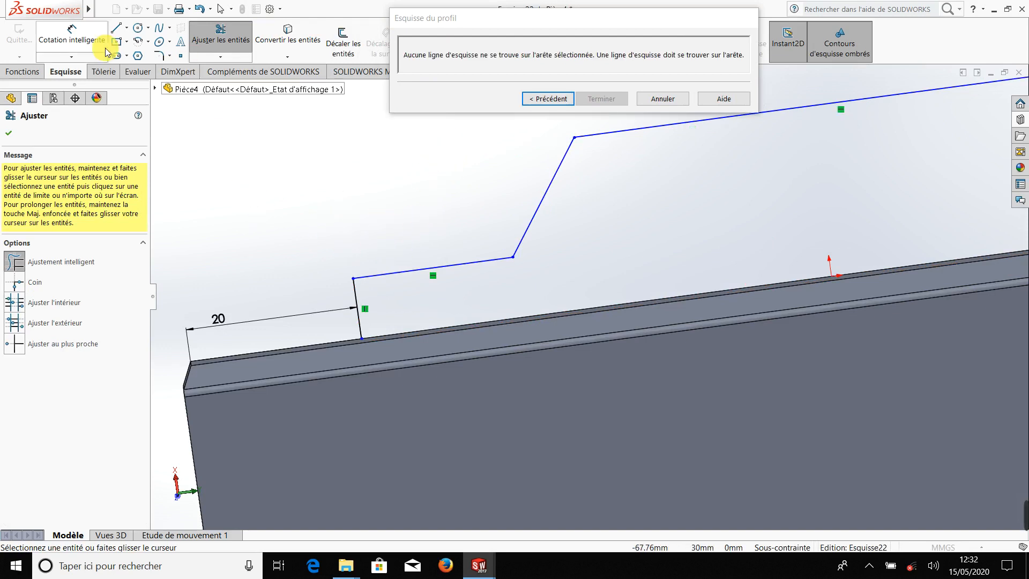
# Dimension the step's short horizontal line and set its length to 20 mm.
pyautogui.click(72, 43)
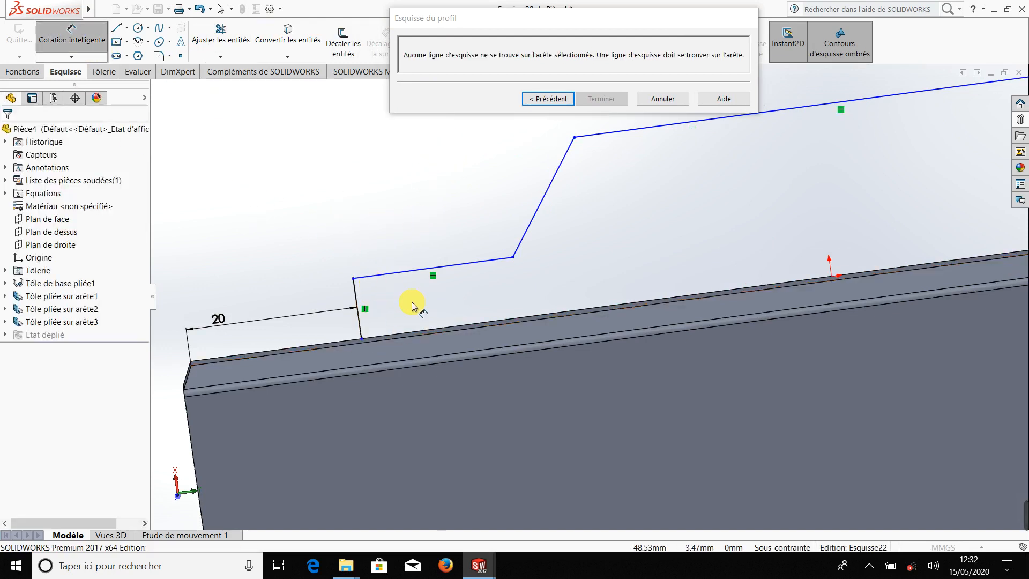
pyautogui.click(449, 268)
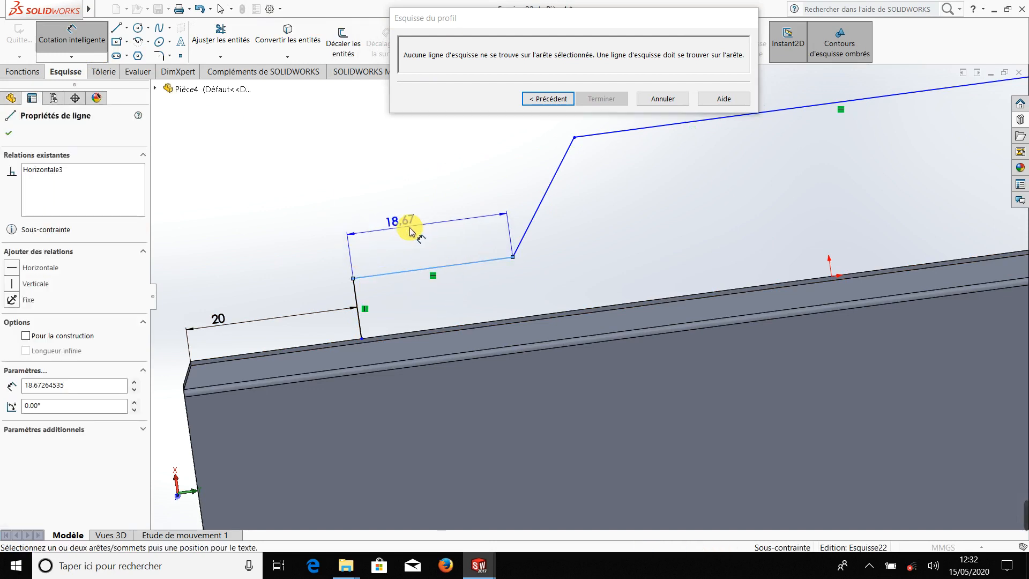
pyautogui.click(419, 228)
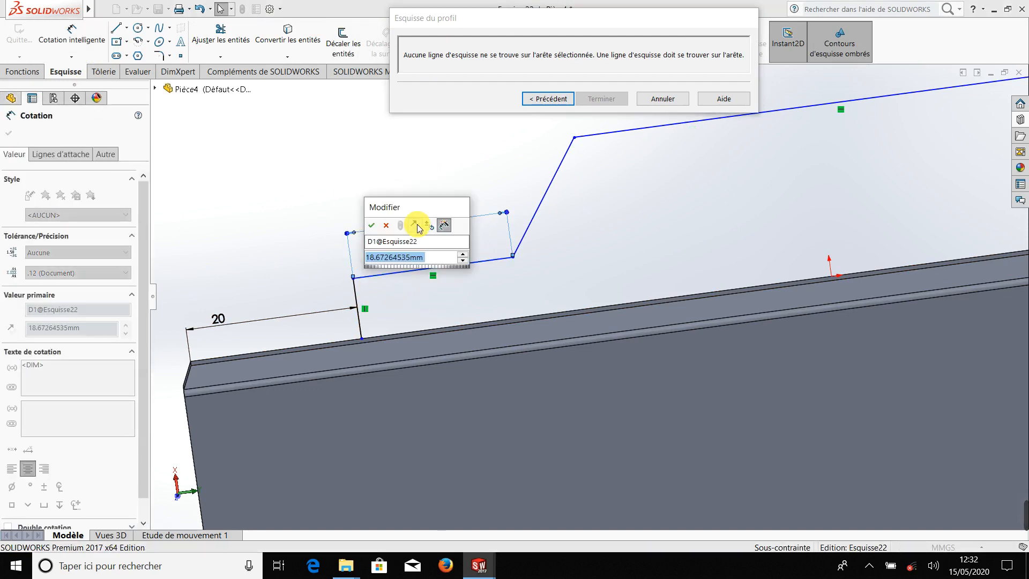
pyautogui.write('20')
pyautogui.press('Return')
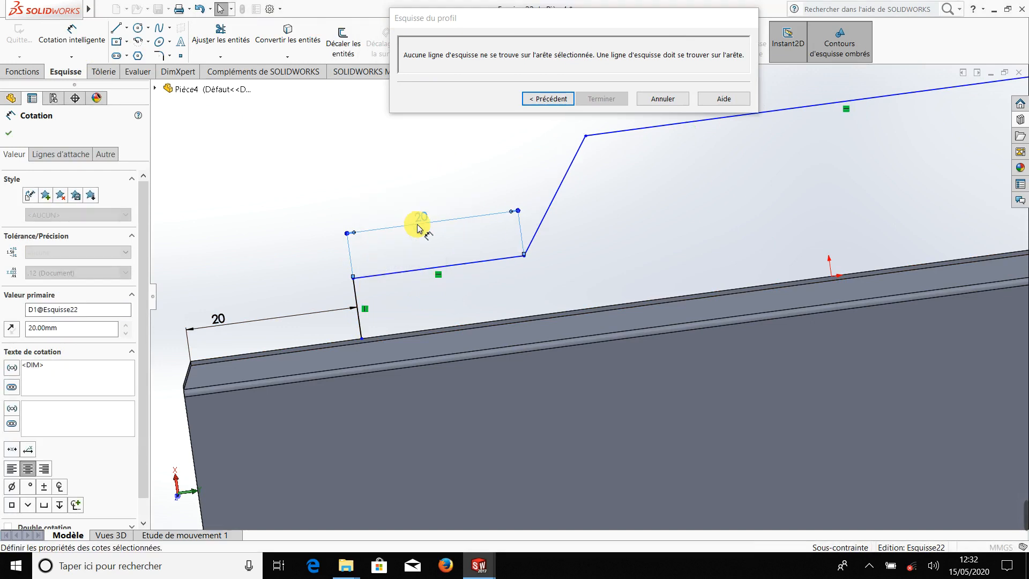
# Dimension the angle between the slanted line and the profile's upper horizontal line and set it to 120 degrees.
pyautogui.scroll(3, 646, 236)
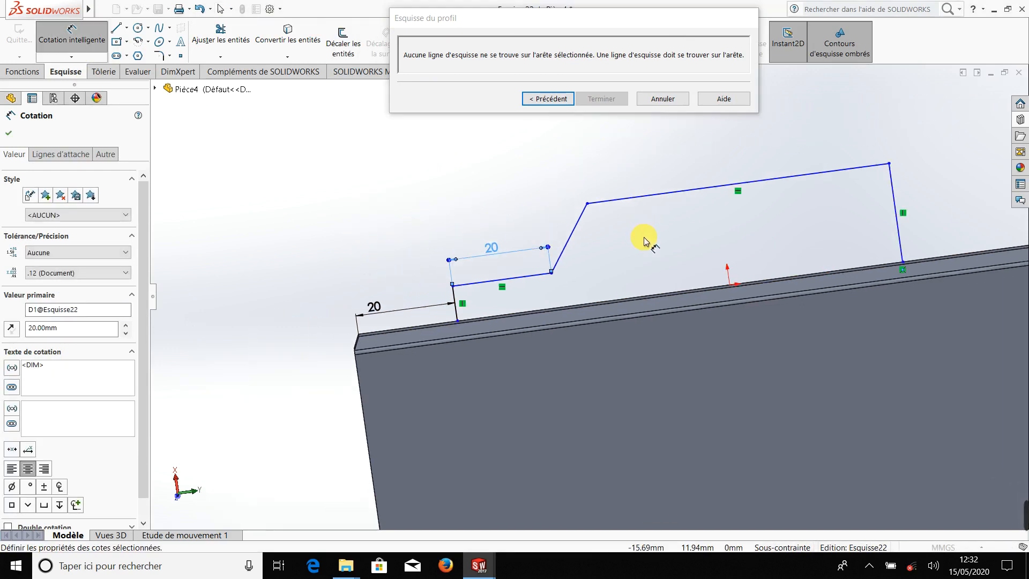
pyautogui.click(604, 203)
pyautogui.click(577, 223)
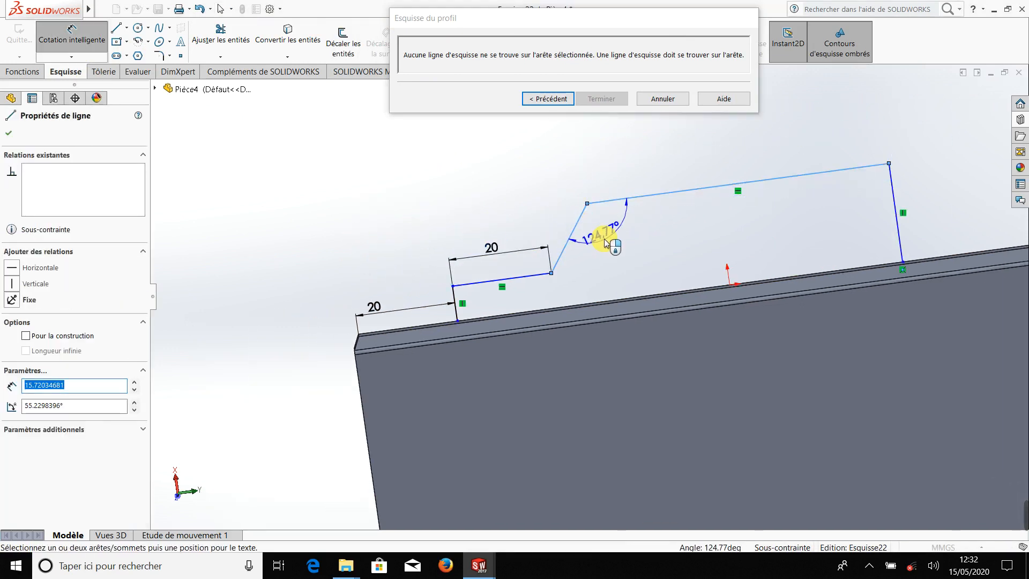
pyautogui.click(604, 239)
pyautogui.write('12')
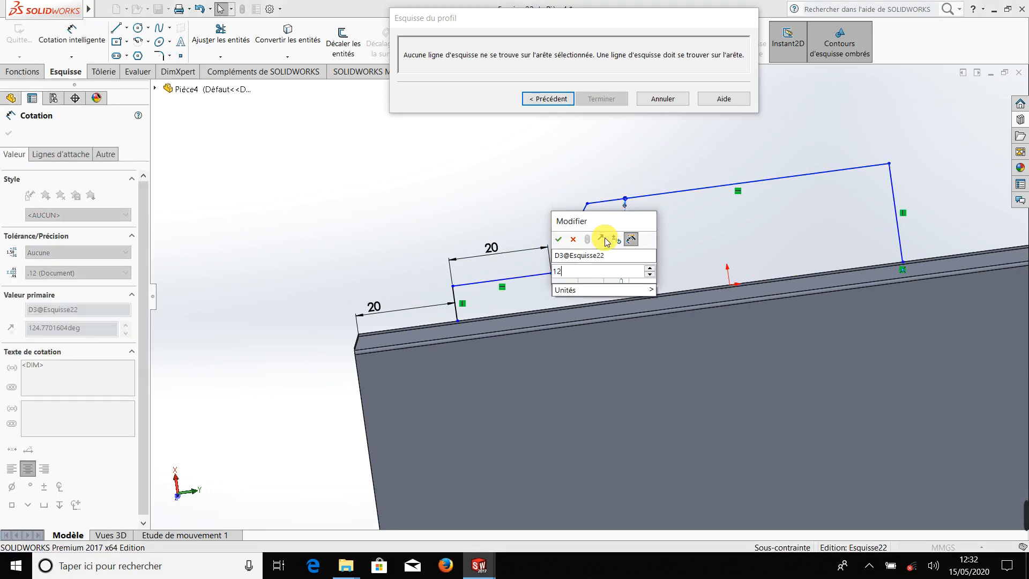
pyautogui.write('0')
pyautogui.press('Return')
pyautogui.scroll(3, 679, 286)
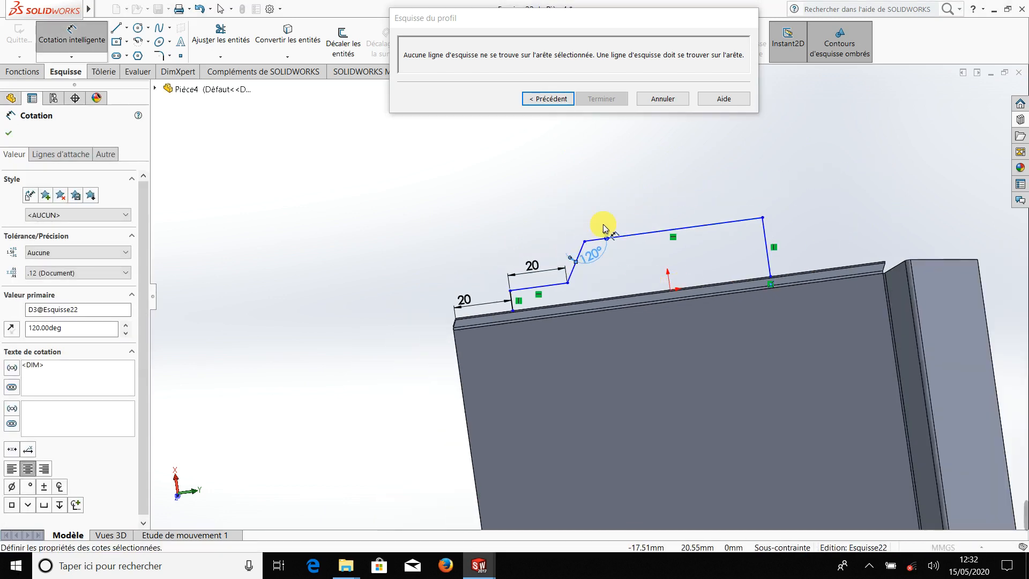
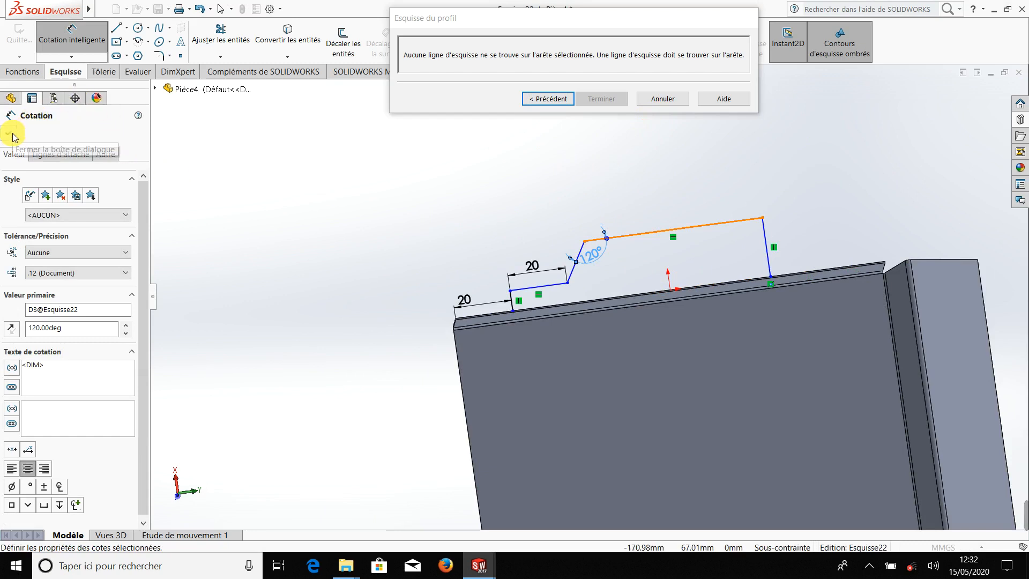
pyautogui.click(316, 152)
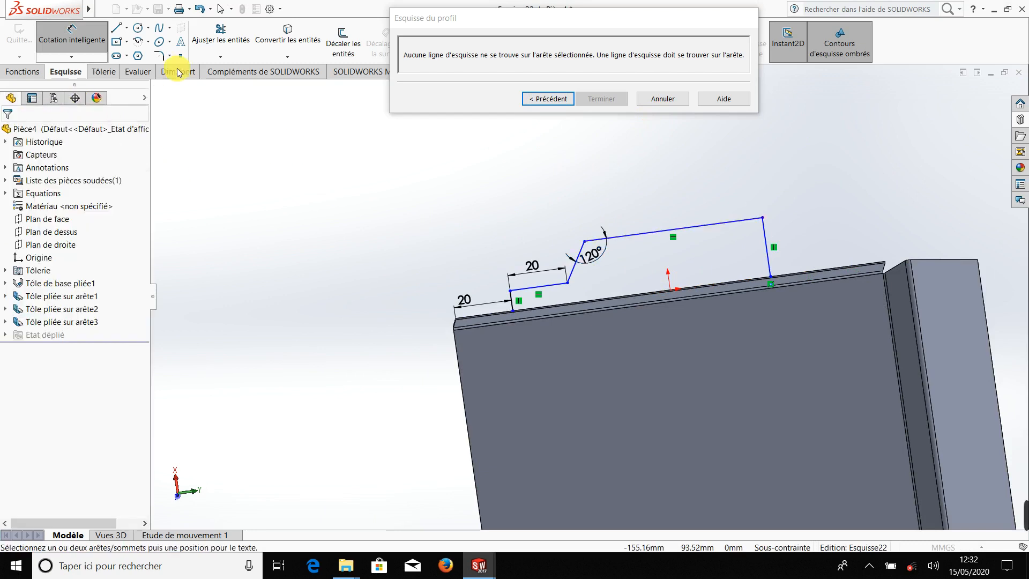
# Sketch a slanted line about 27 mm long from the profile's other vertical end line up to its upper horizontal line.
pyautogui.click(115, 28)
pyautogui.scroll(-2, 793, 252)
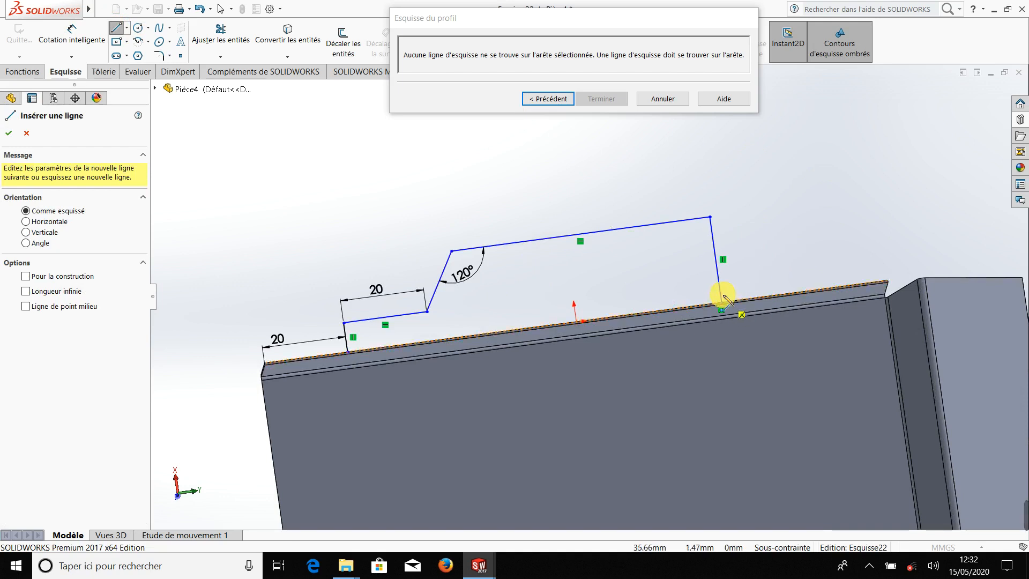
pyautogui.click(717, 273)
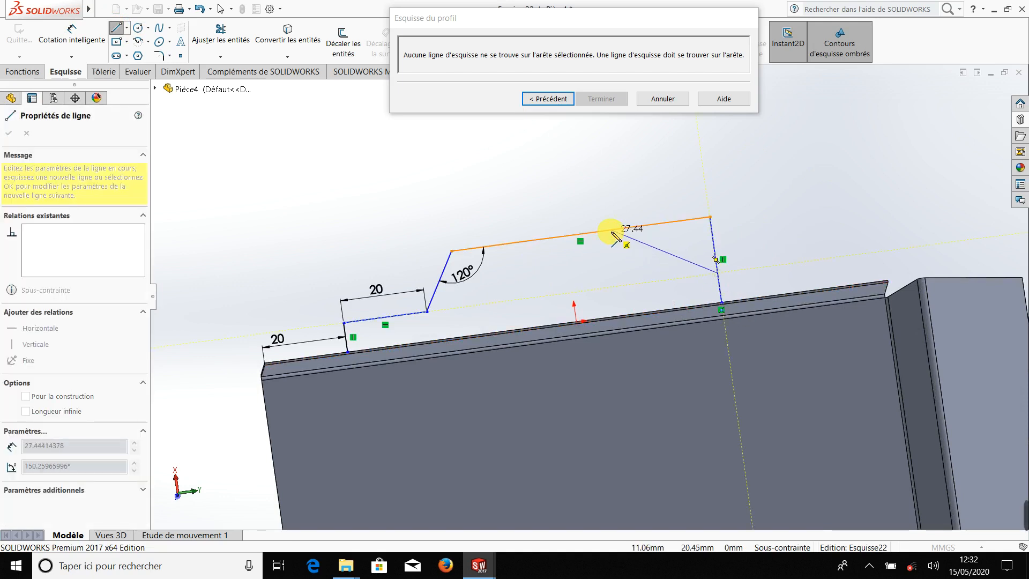
pyautogui.click(610, 231)
pyautogui.press('Escape')
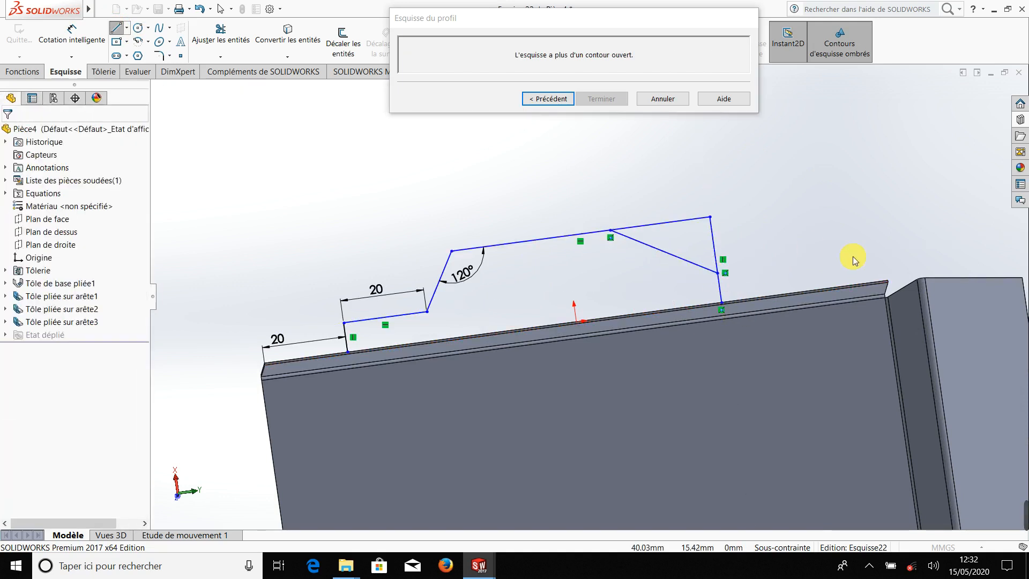
# Dimension the slanted line's lower endpoint from the flange edge and set the distance to 5 mm.
pyautogui.moveTo(828, 252); pyautogui.dragTo(826, 217, button='right')
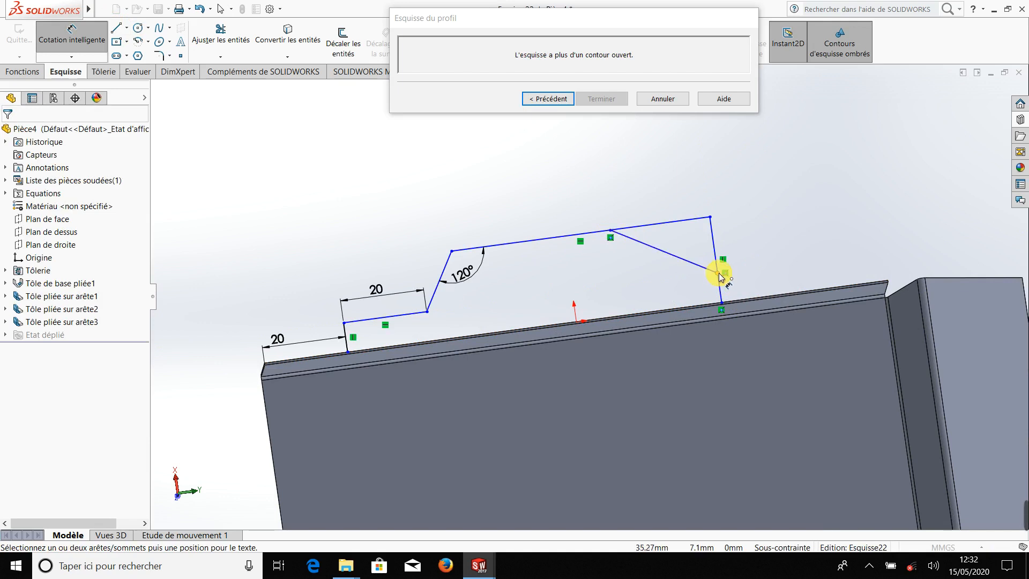
pyautogui.click(718, 274)
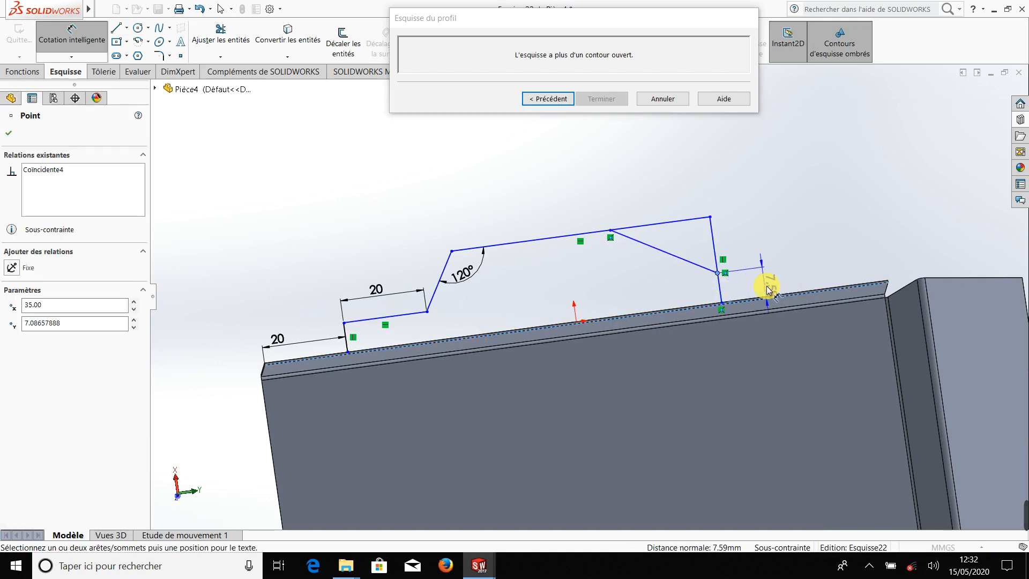
pyautogui.click(780, 280)
pyautogui.write('5')
pyautogui.press('Return')
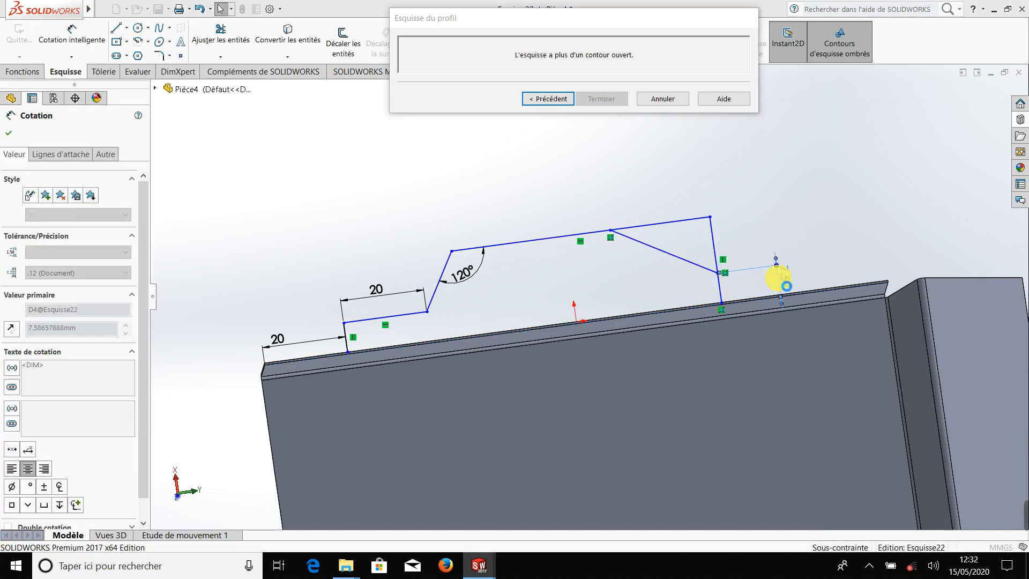
# Trim away the profile's upper corner outside the new slanted line.
pyautogui.click(221, 33)
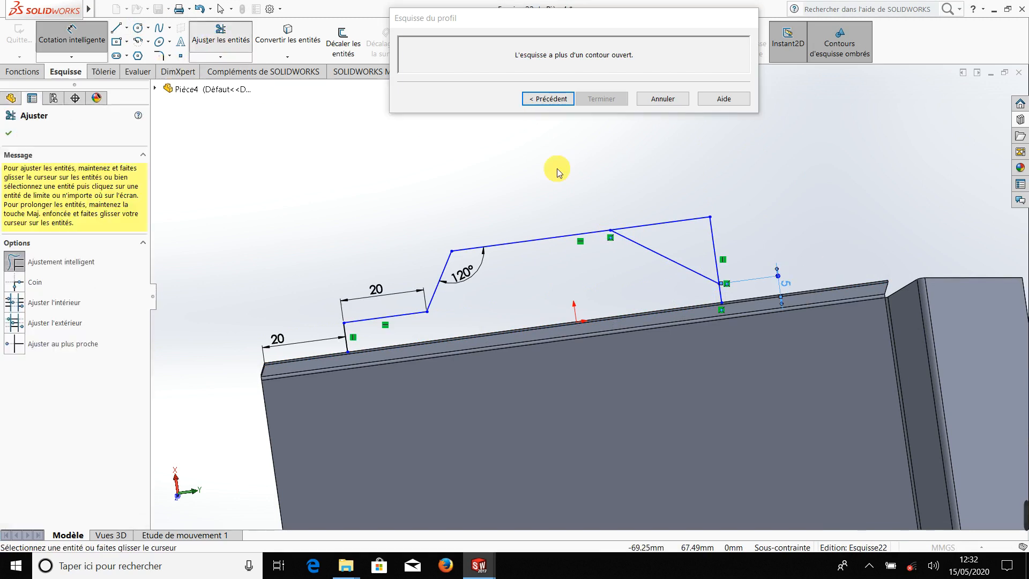
pyautogui.moveTo(664, 243); pyautogui.dragTo(704, 231)
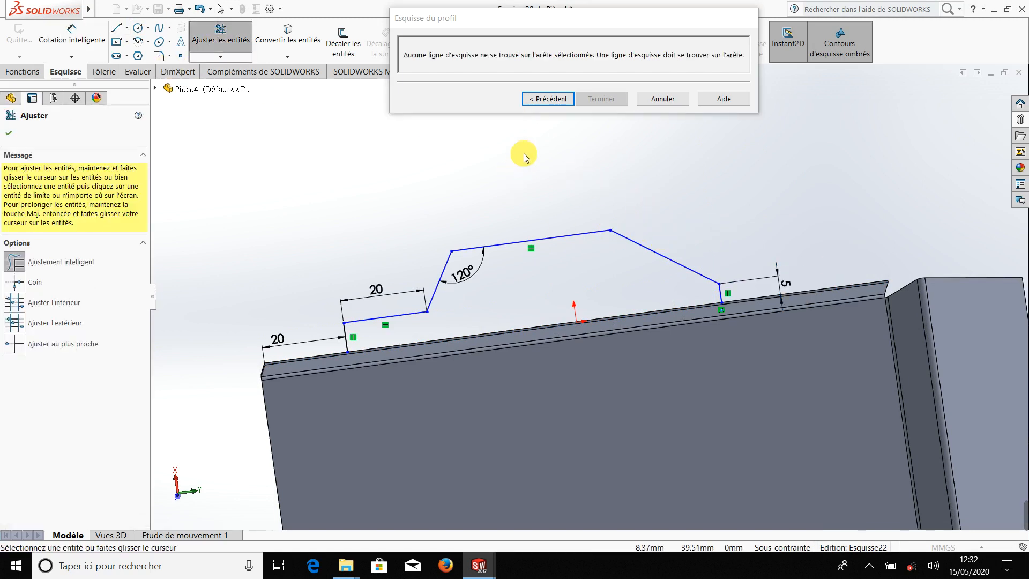
pyautogui.click(6, 134)
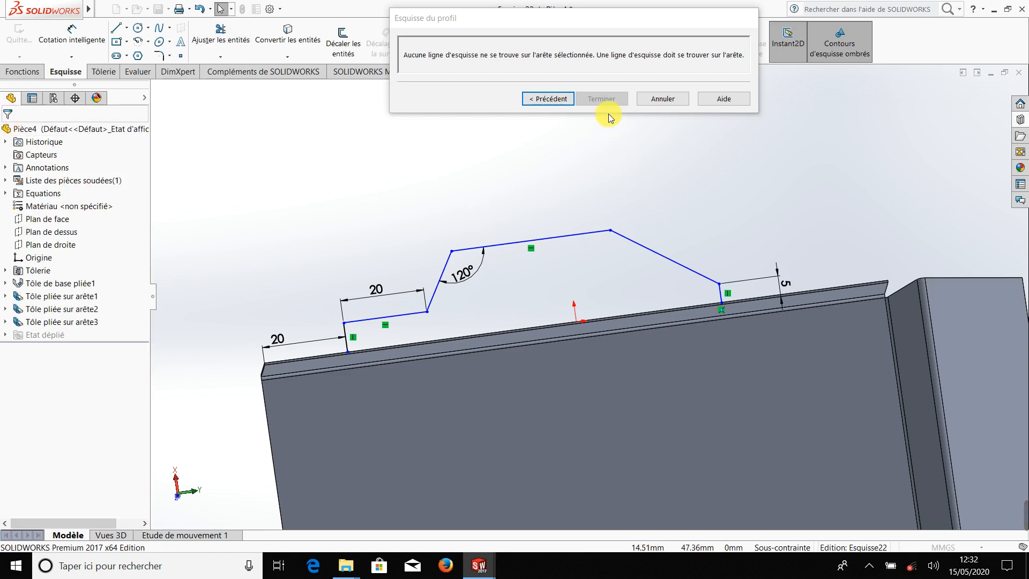
# Examine from several angles how the open flange profile meets the selected edge, selecting all sketch entities as a check.
pyautogui.moveTo(619, 182)
pyautogui.mouseDown(button='middle')
pyautogui.moveTo(625, 214)
pyautogui.moveTo(565, 252)
pyautogui.moveTo(645, 182)
pyautogui.moveTo(654, 247)
pyautogui.moveTo(525, 304)
pyautogui.moveTo(558, 339)
pyautogui.moveTo(539, 345)
pyautogui.mouseUp(button='middle')
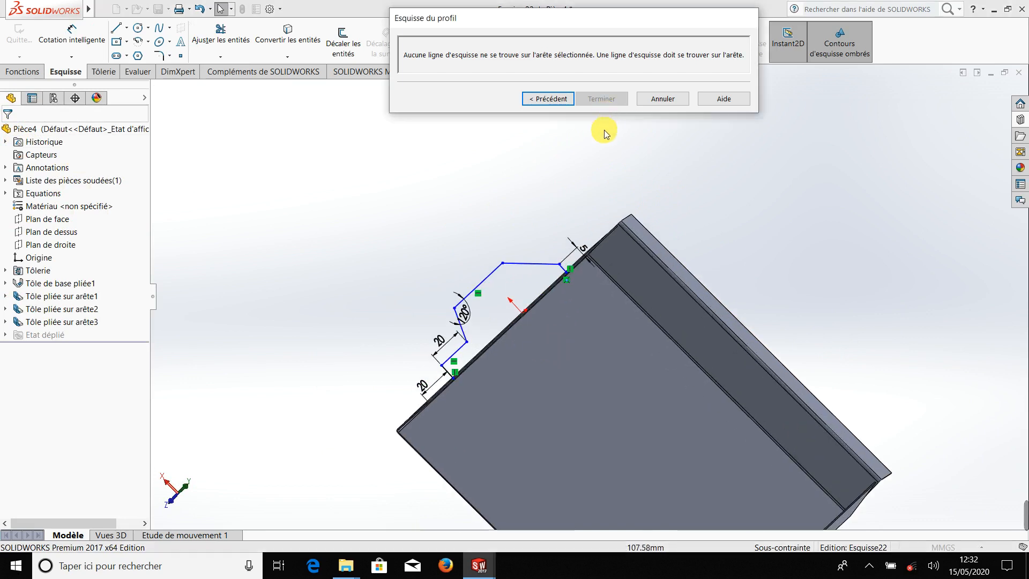
pyautogui.scroll(-5, 566, 263)
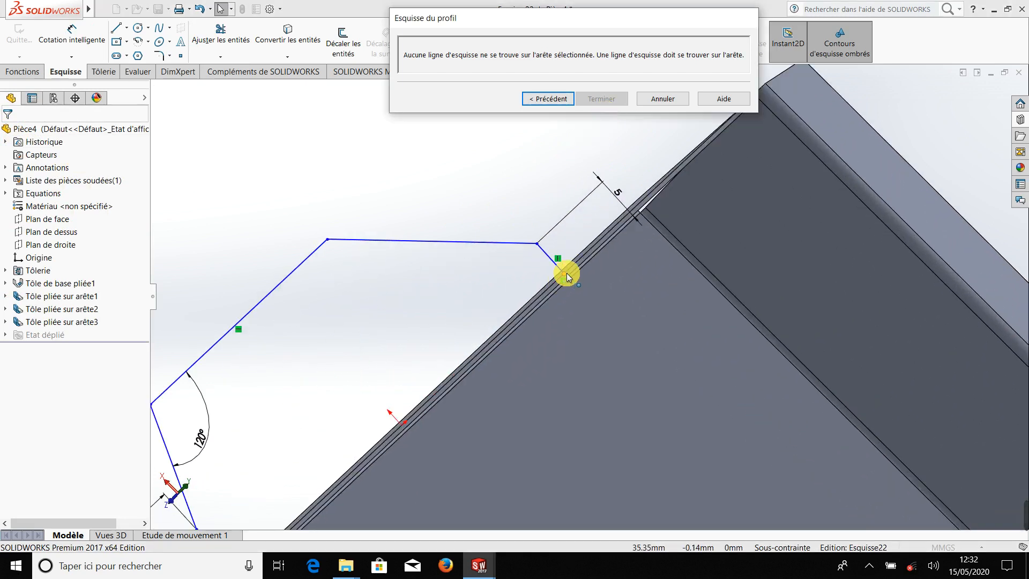
pyautogui.scroll(4, 496, 188)
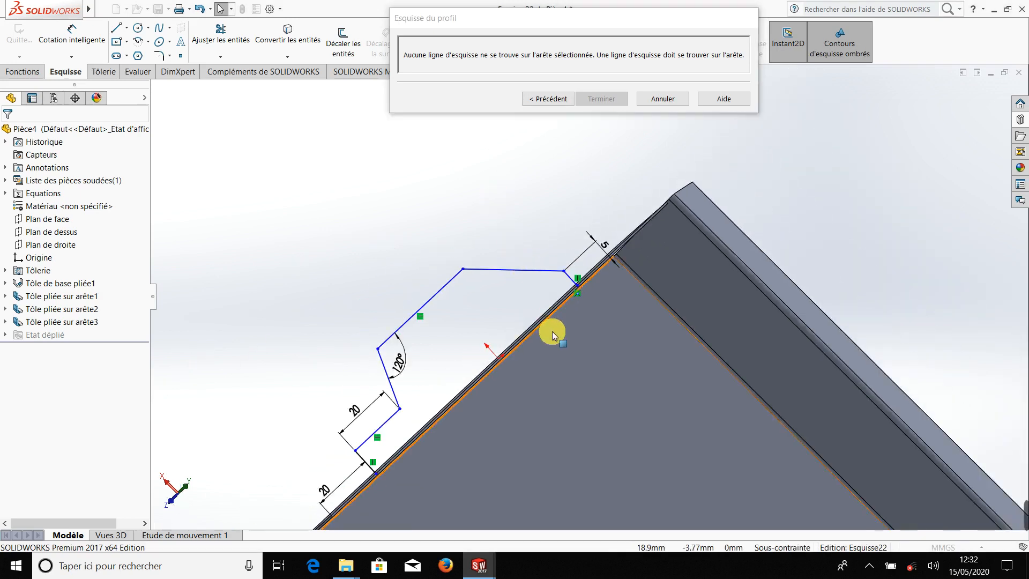
pyautogui.hotkey('ctrl', 'a')
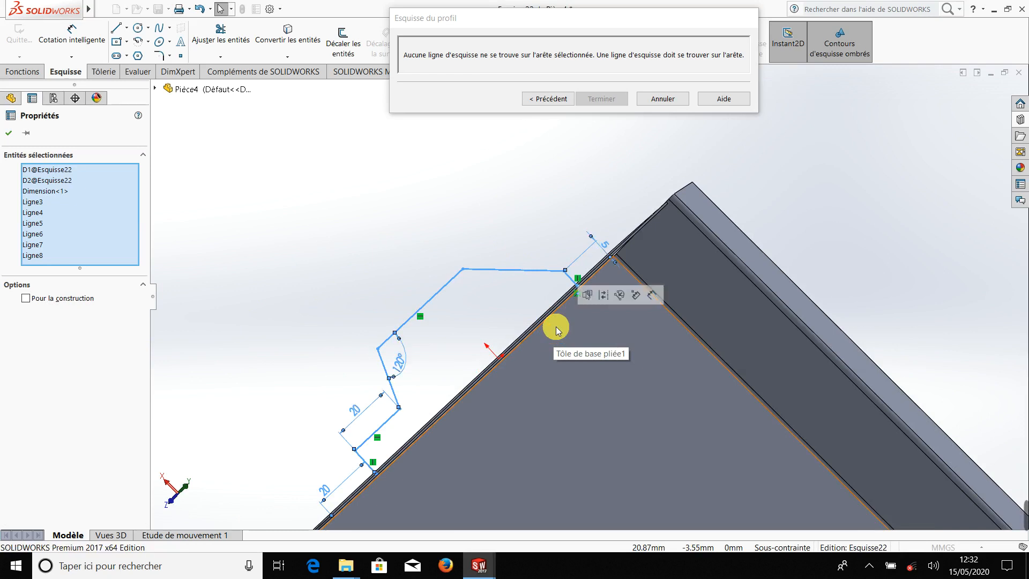
pyautogui.scroll(4, 577, 246)
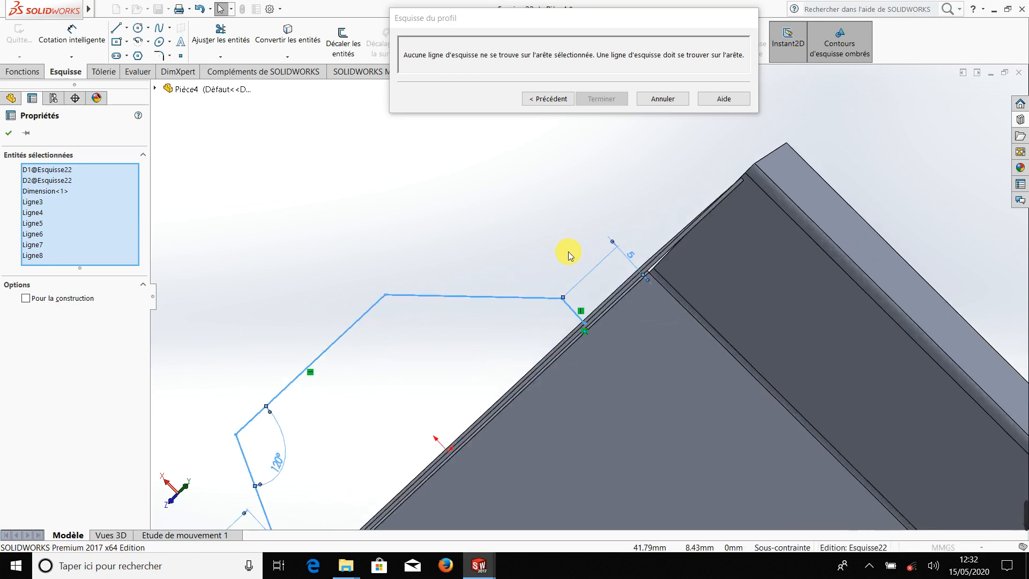
pyautogui.scroll(2, 452, 222)
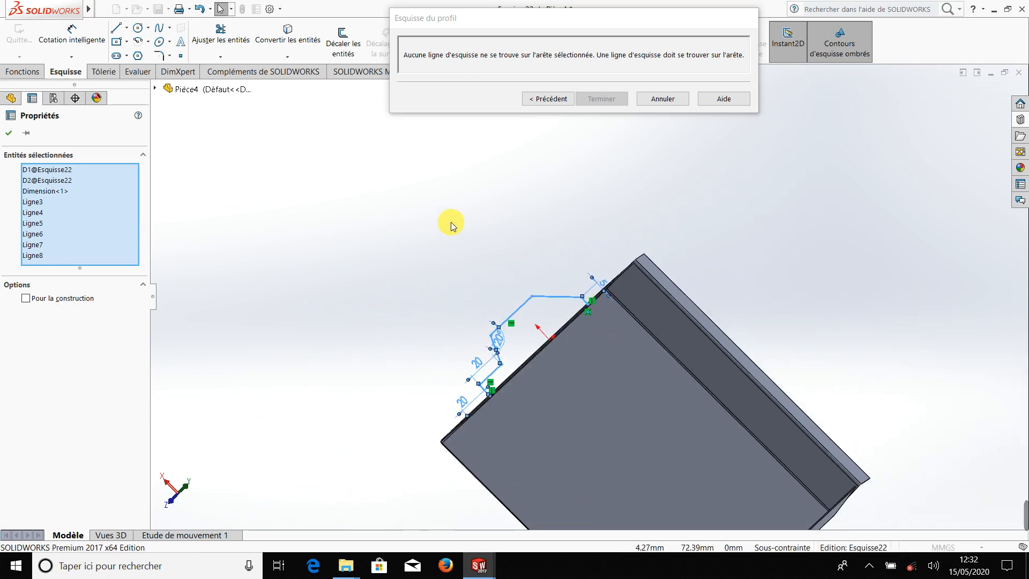
pyautogui.click(8, 134)
pyautogui.moveTo(381, 369)
pyautogui.mouseDown(button='middle')
pyautogui.moveTo(435, 220)
pyautogui.moveTo(487, 361)
pyautogui.moveTo(530, 361)
pyautogui.moveTo(510, 362)
pyautogui.moveTo(487, 395)
pyautogui.moveTo(489, 381)
pyautogui.mouseUp(button='middle')
pyautogui.scroll(6, 487, 364)
pyautogui.scroll(-5, 574, 225)
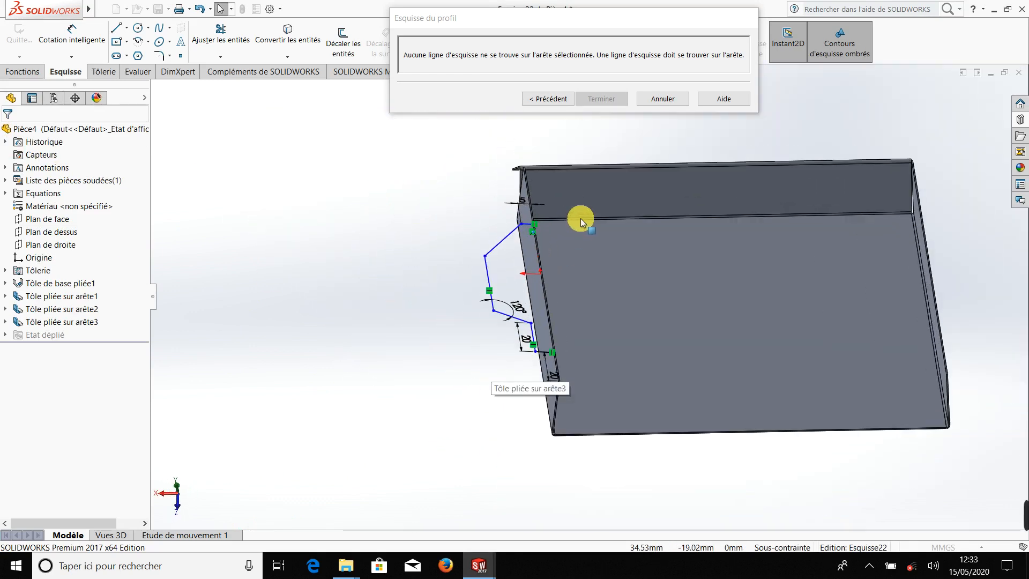
pyautogui.scroll(4, 545, 292)
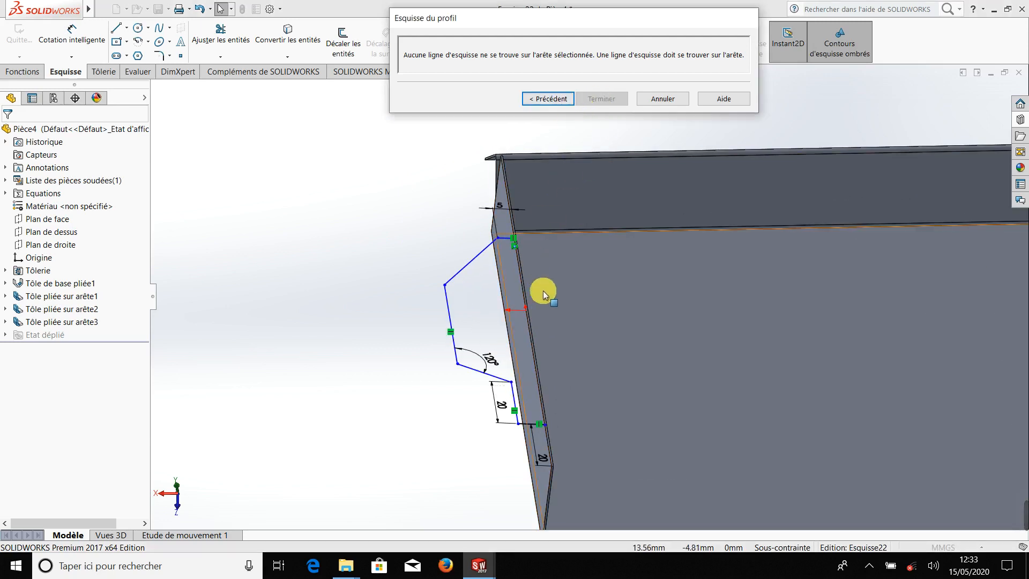
pyautogui.moveTo(533, 285)
pyautogui.mouseDown(button='middle')
pyautogui.moveTo(570, 258)
pyautogui.moveTo(635, 316)
pyautogui.moveTo(609, 322)
pyautogui.mouseUp(button='middle')
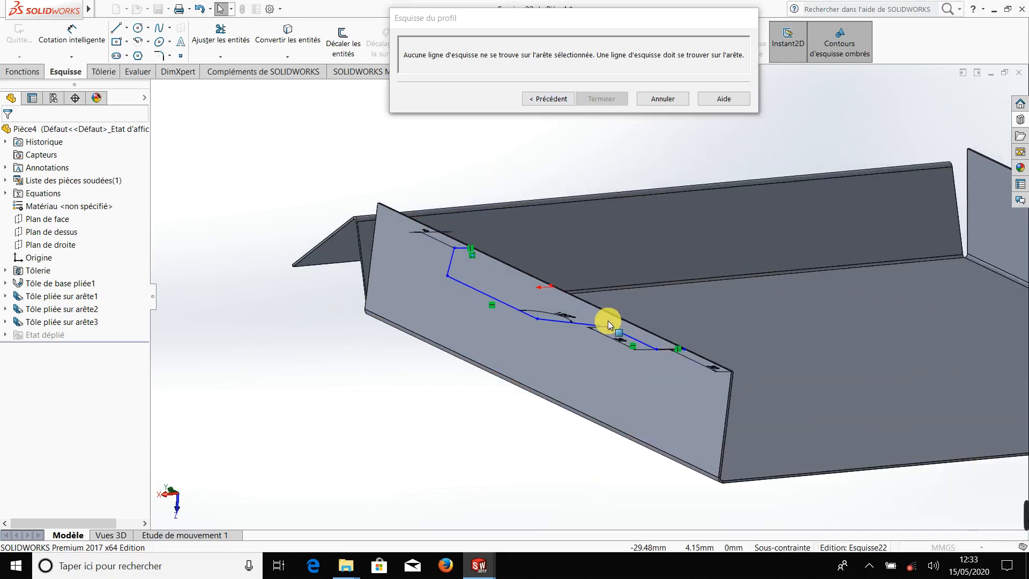
pyautogui.scroll(-6, 608, 321)
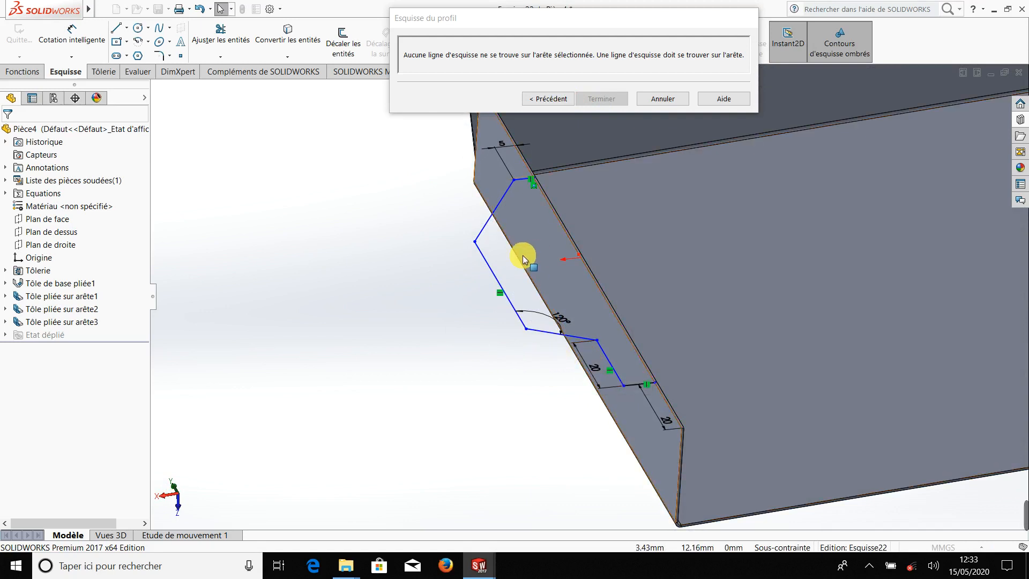
# Leave the profile sketch and create the 90-degree edge flange with the customized stepped outline.
pyautogui.click(547, 101)
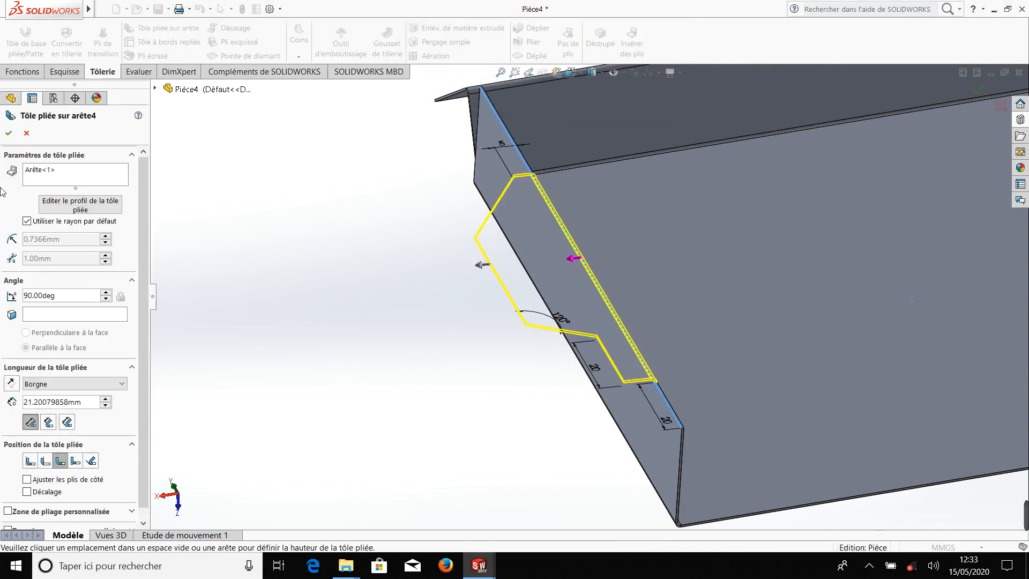
pyautogui.scroll(3, 518, 287)
pyautogui.scroll(-3, 724, 315)
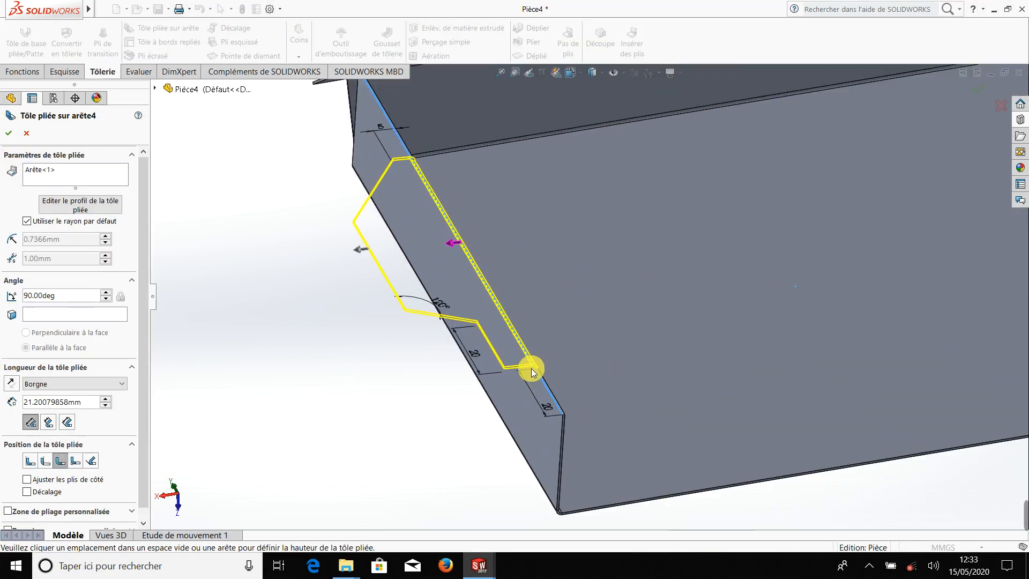
pyautogui.moveTo(532, 370); pyautogui.dragTo(525, 385, button='middle')
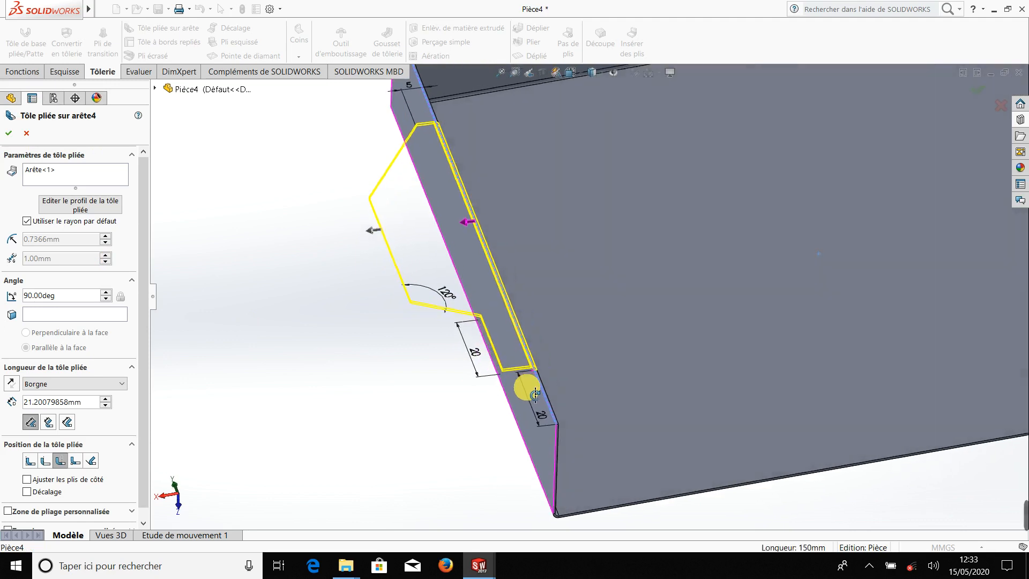
pyautogui.click(9, 134)
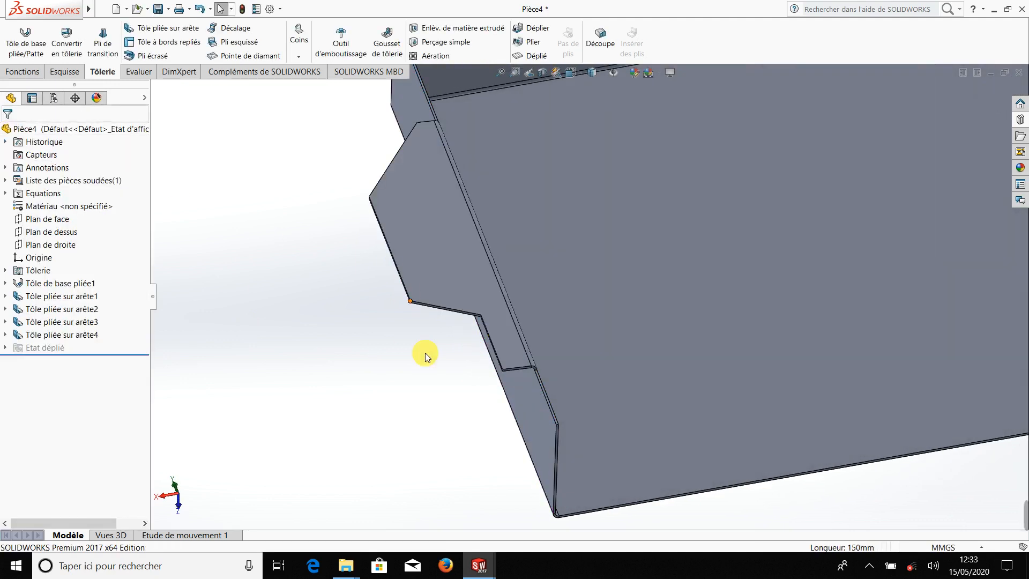
# Examine the stepped flange and its bend up close, flatten the part to view its flat pattern and fold it back.
pyautogui.scroll(5, 487, 355)
pyautogui.moveTo(487, 354); pyautogui.dragTo(478, 424, button='middle')
pyautogui.scroll(-6, 627, 141)
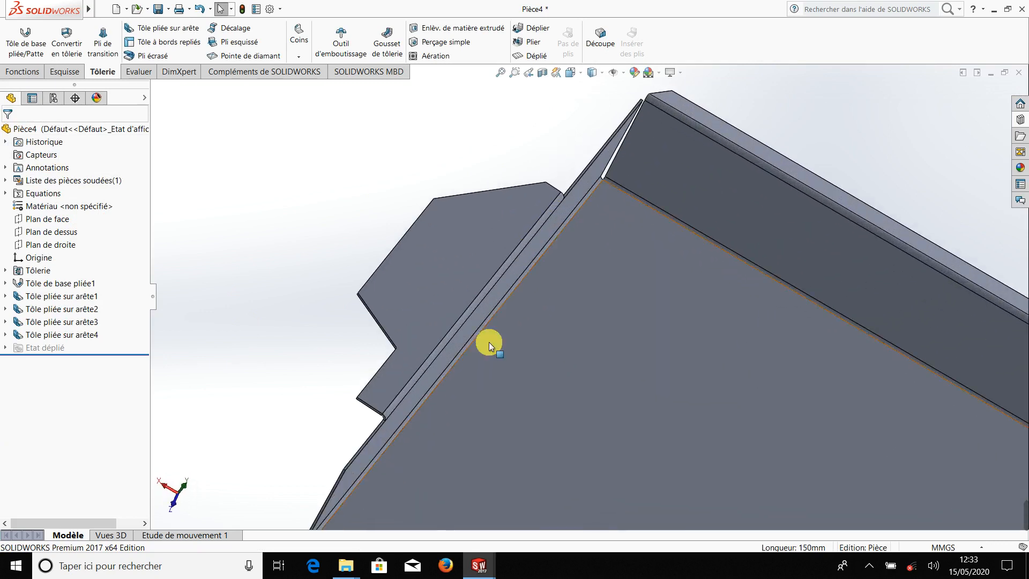
pyautogui.scroll(-2, 443, 378)
pyautogui.moveTo(439, 379)
pyautogui.mouseDown(button='middle')
pyautogui.moveTo(414, 356)
pyautogui.moveTo(404, 370)
pyautogui.moveTo(433, 366)
pyautogui.mouseUp(button='middle')
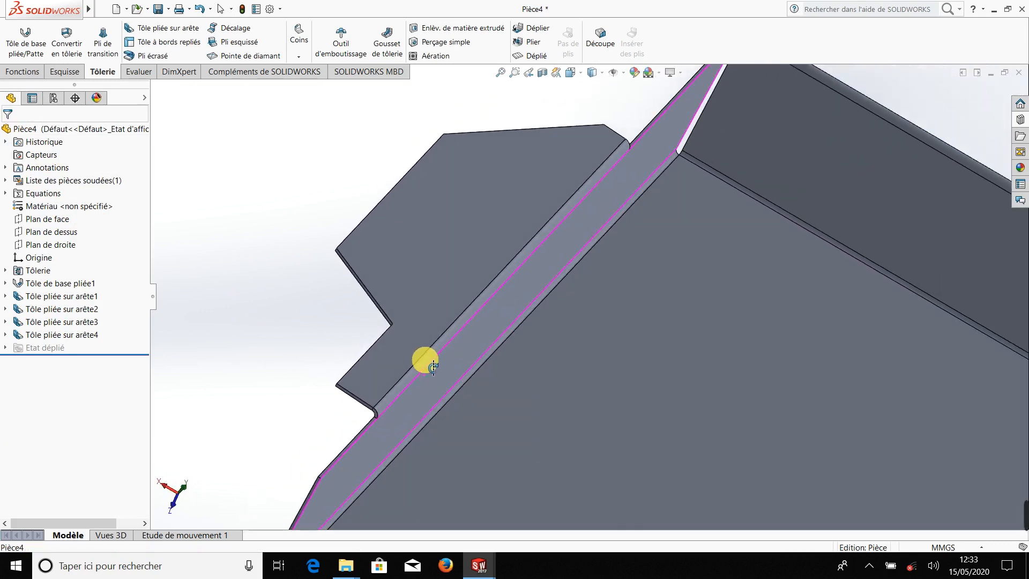
pyautogui.click(534, 56)
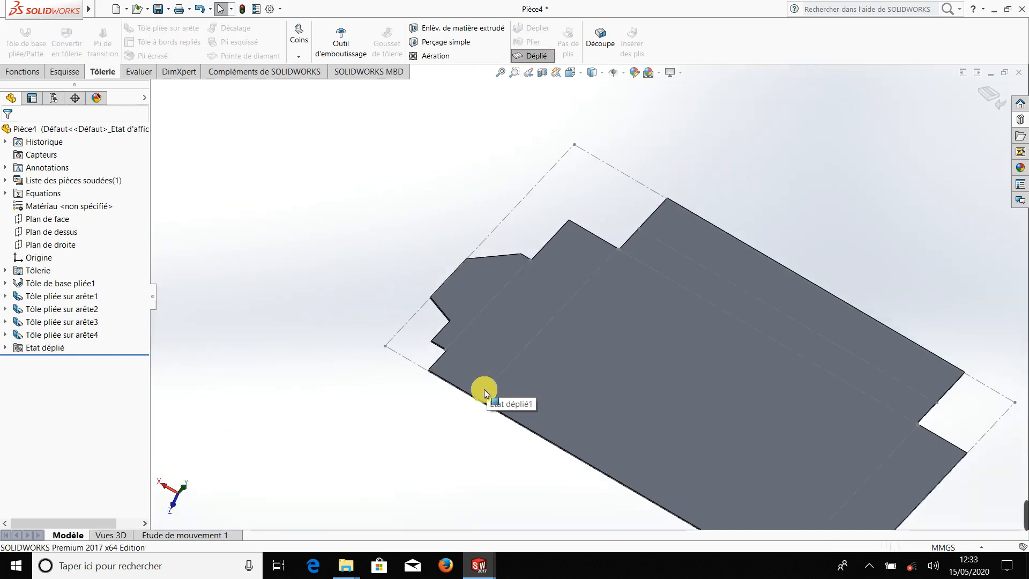
pyautogui.click(536, 56)
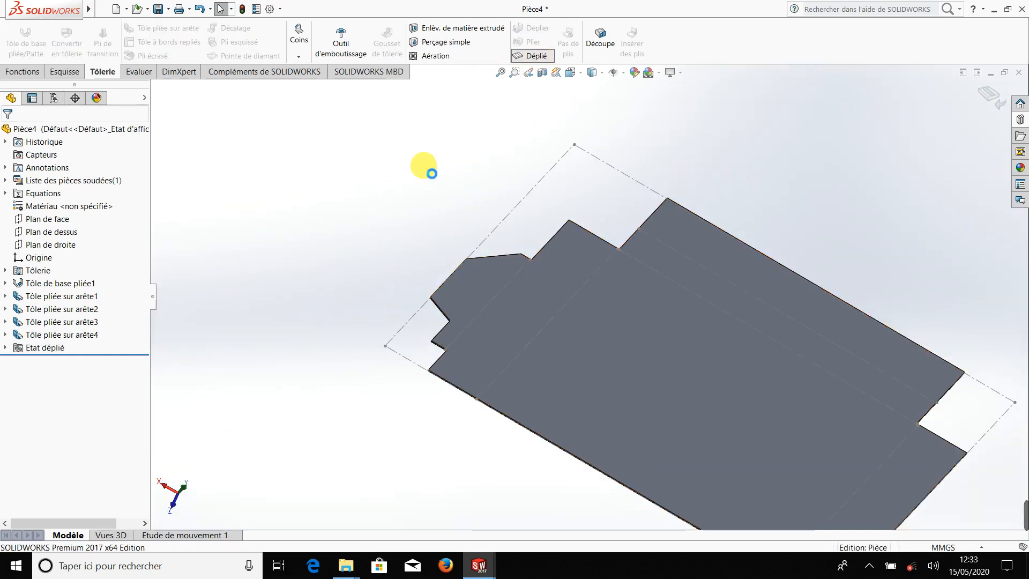
# Start a 90-degree edge flange about 23.7 mm long on the free edge of the opposite side flange, pointing inward.
pyautogui.moveTo(402, 207); pyautogui.dragTo(523, 371, button='middle')
pyautogui.scroll(-8, 880, 420)
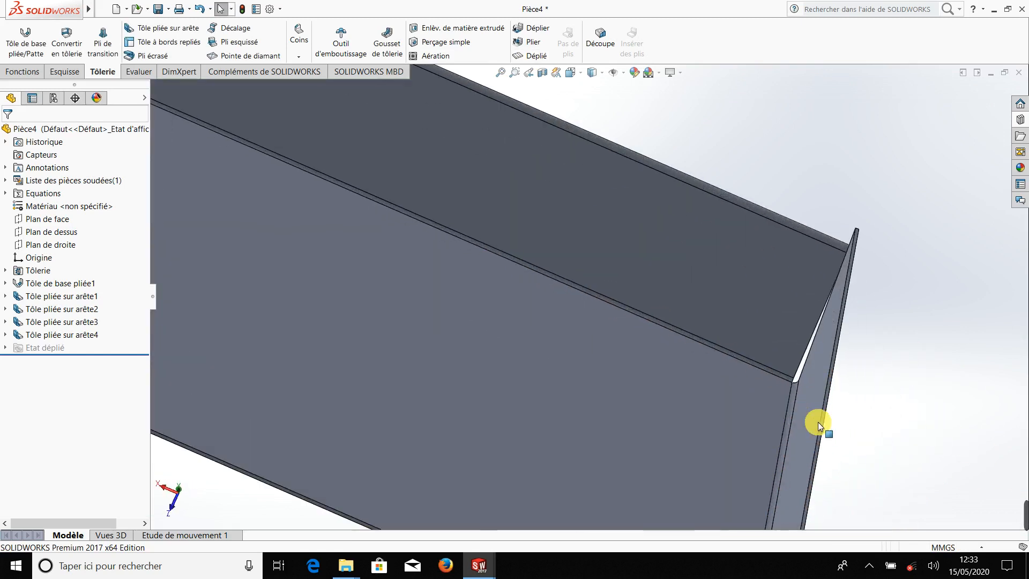
pyautogui.scroll(-2, 686, 398)
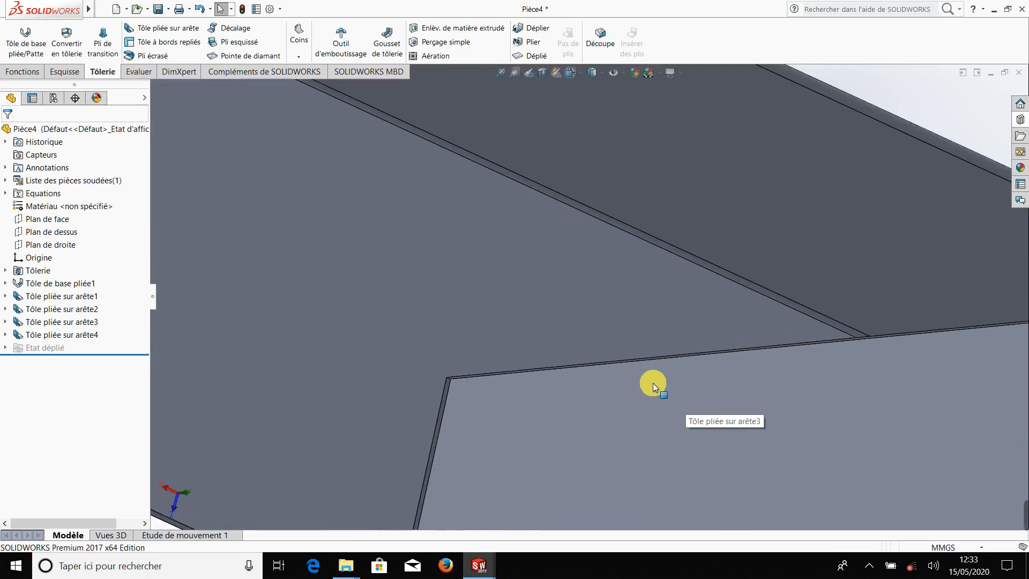
pyautogui.scroll(-5, 611, 379)
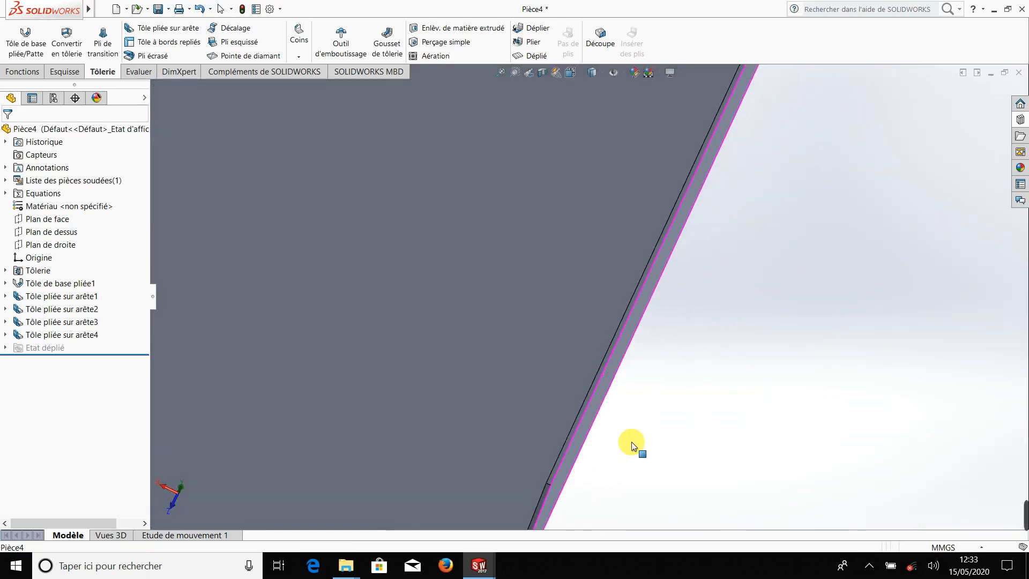
pyautogui.click(187, 34)
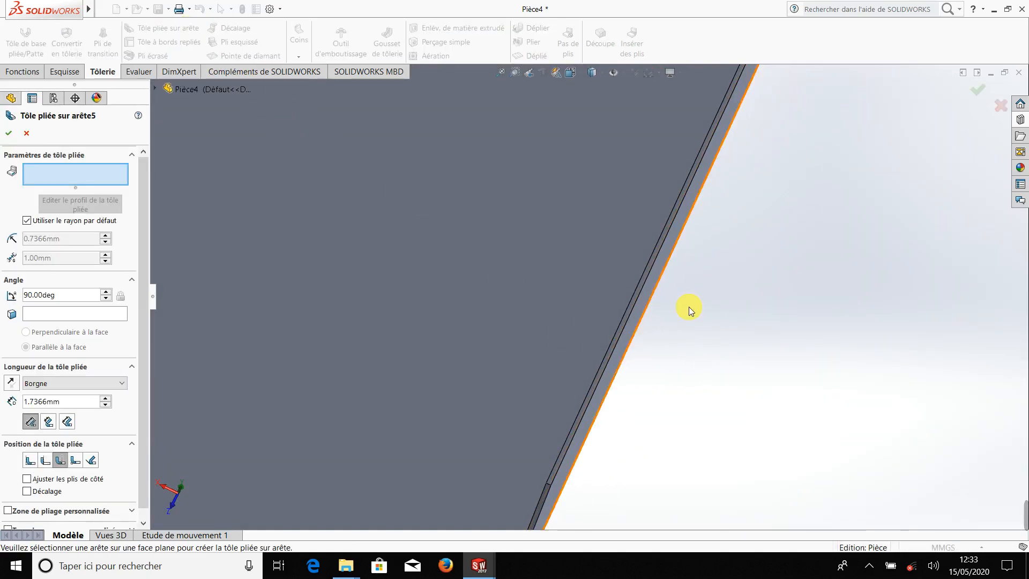
pyautogui.scroll(-3, 689, 306)
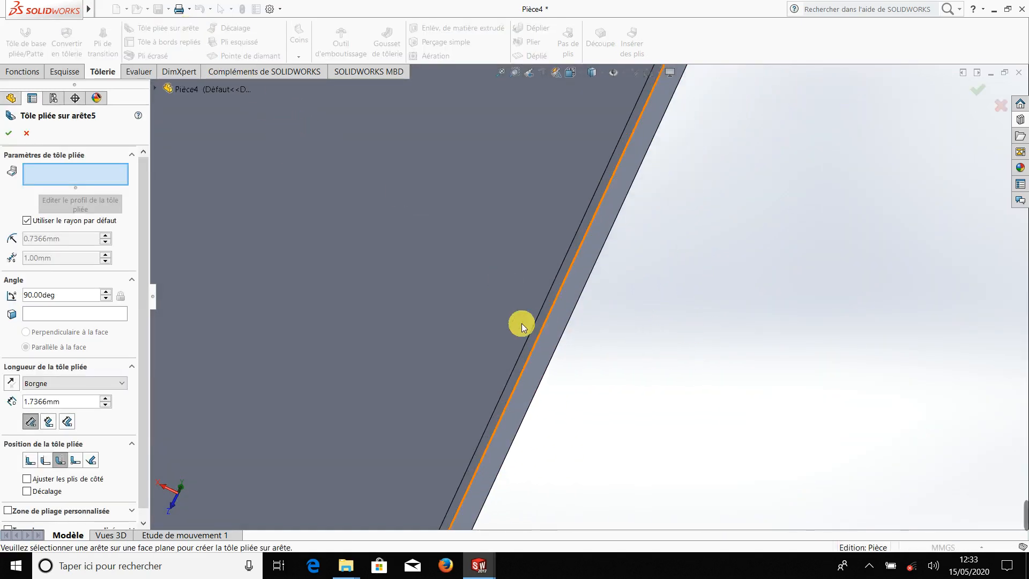
pyautogui.click(548, 296)
pyautogui.scroll(3, 456, 283)
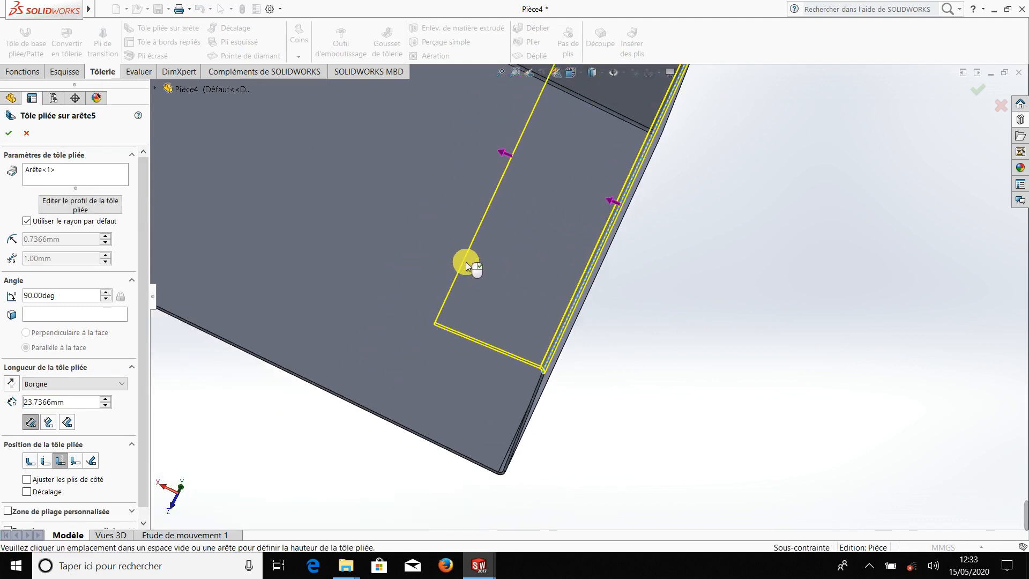
# Open the new inward flange's profile sketch for editing.
pyautogui.scroll(6, 483, 273)
pyautogui.moveTo(533, 314); pyautogui.dragTo(613, 415, button='middle')
pyautogui.moveTo(585, 343); pyautogui.dragTo(465, 253, button='middle')
pyautogui.scroll(-3, 651, 327)
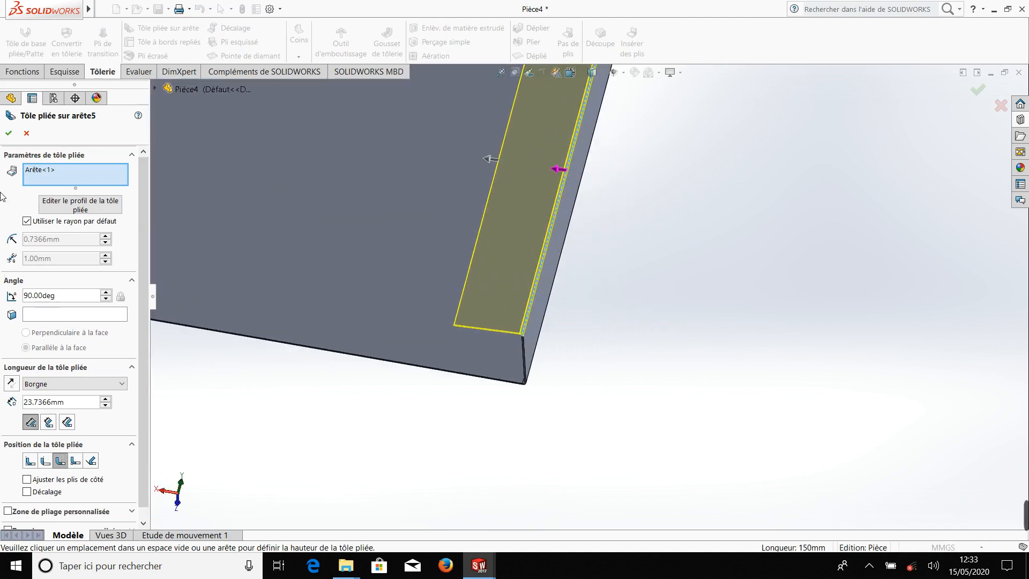
pyautogui.click(93, 210)
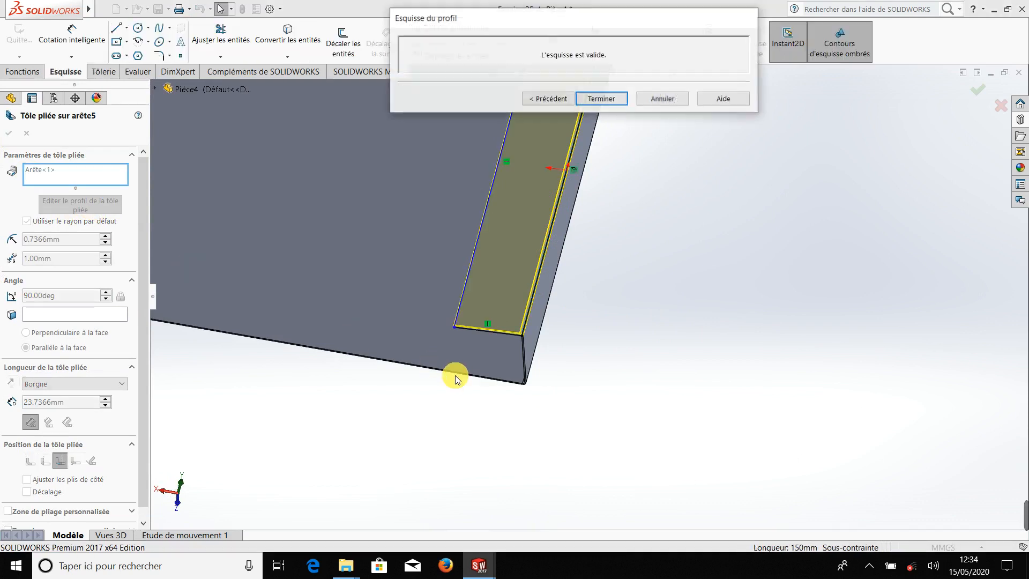
# Shorten the flange profile by moving its end edge beside the back flange about 34.6 mm inward along the bend edge.
pyautogui.scroll(3, 455, 375)
pyautogui.moveTo(455, 375); pyautogui.dragTo(530, 342, button='middle')
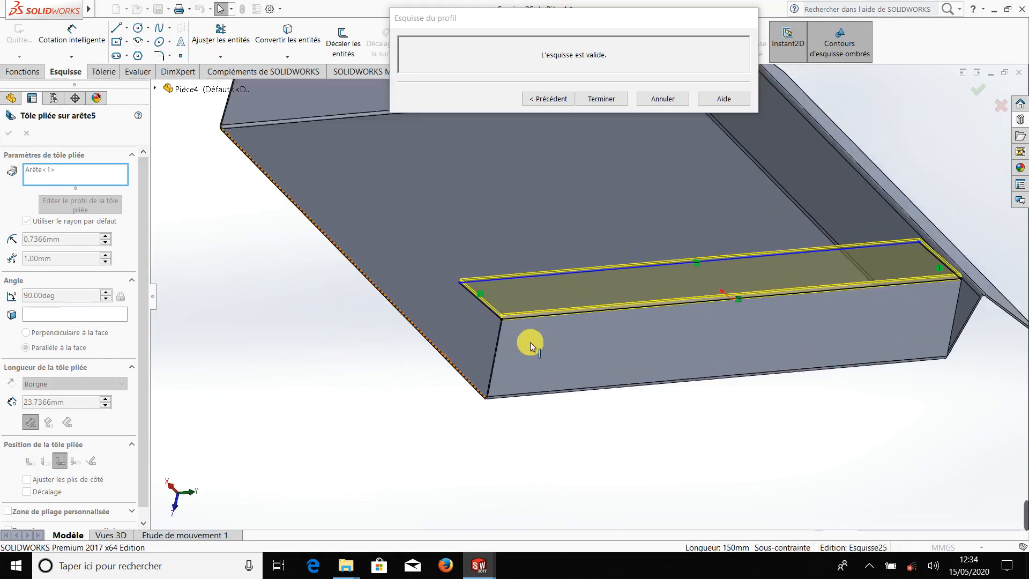
pyautogui.scroll(-3, 504, 309)
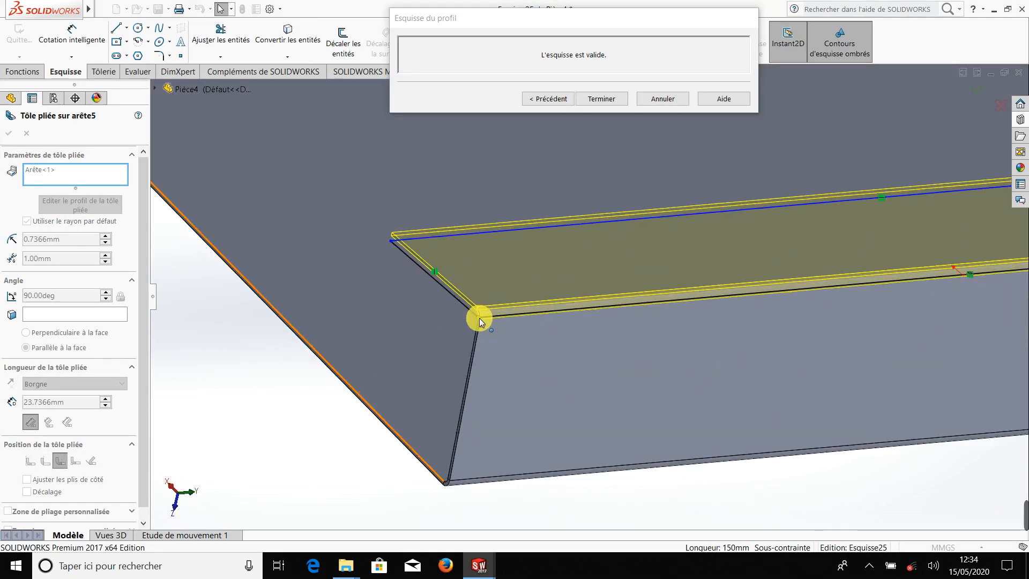
pyautogui.scroll(4, 481, 319)
pyautogui.moveTo(622, 313); pyautogui.dragTo(590, 321, button='middle')
pyautogui.scroll(1, 589, 321)
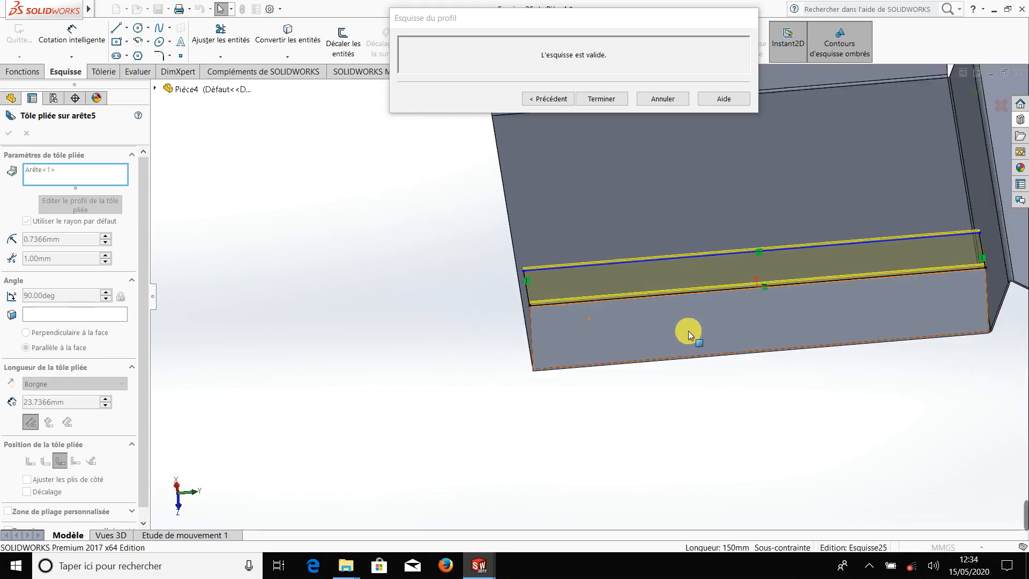
pyautogui.scroll(3, 688, 331)
pyautogui.scroll(-6, 879, 278)
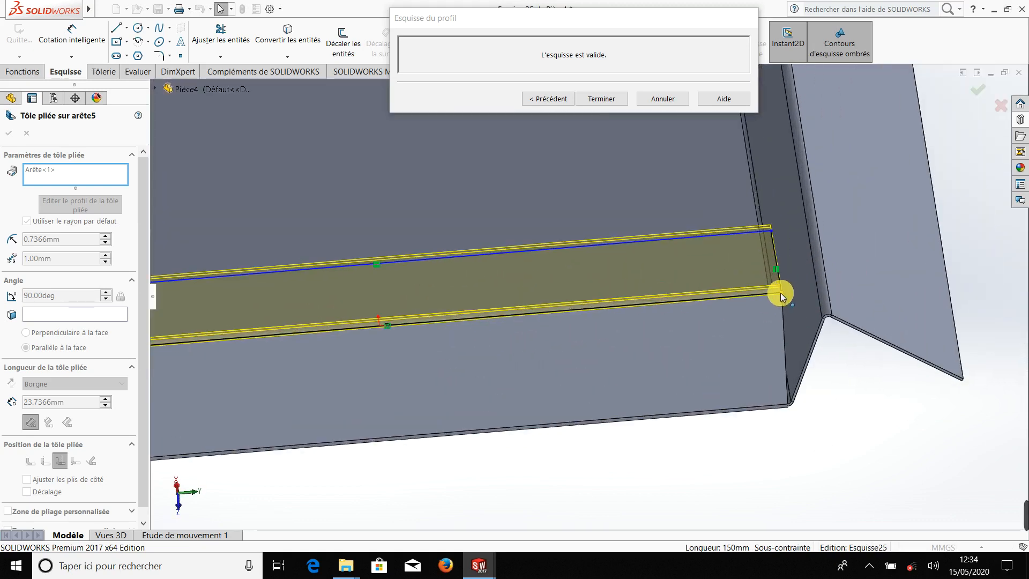
pyautogui.moveTo(781, 296); pyautogui.dragTo(699, 297)
pyautogui.moveTo(601, 300); pyautogui.dragTo(602, 301)
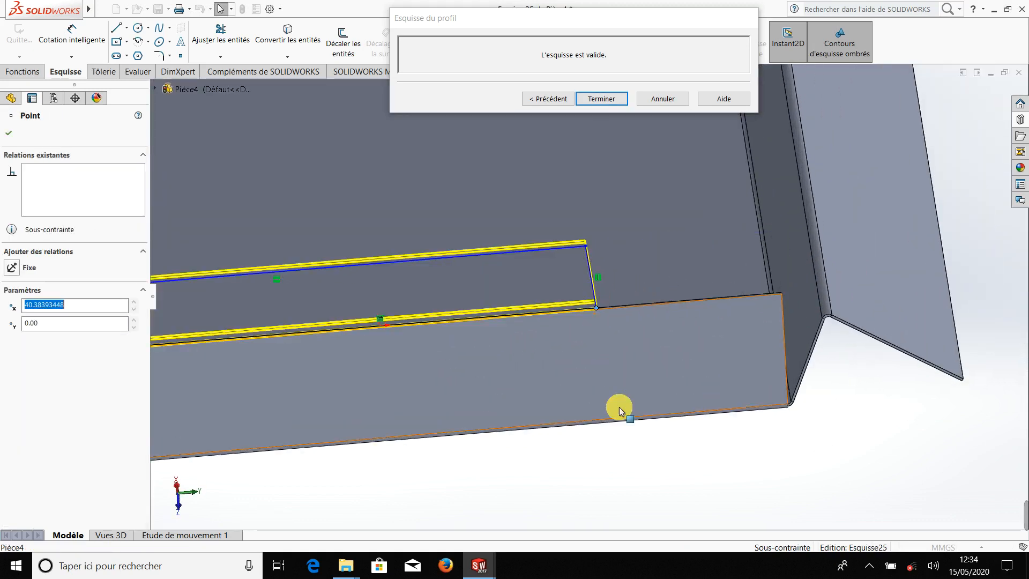
pyautogui.click(641, 451)
pyautogui.scroll(1, 635, 449)
pyautogui.scroll(1, 635, 449)
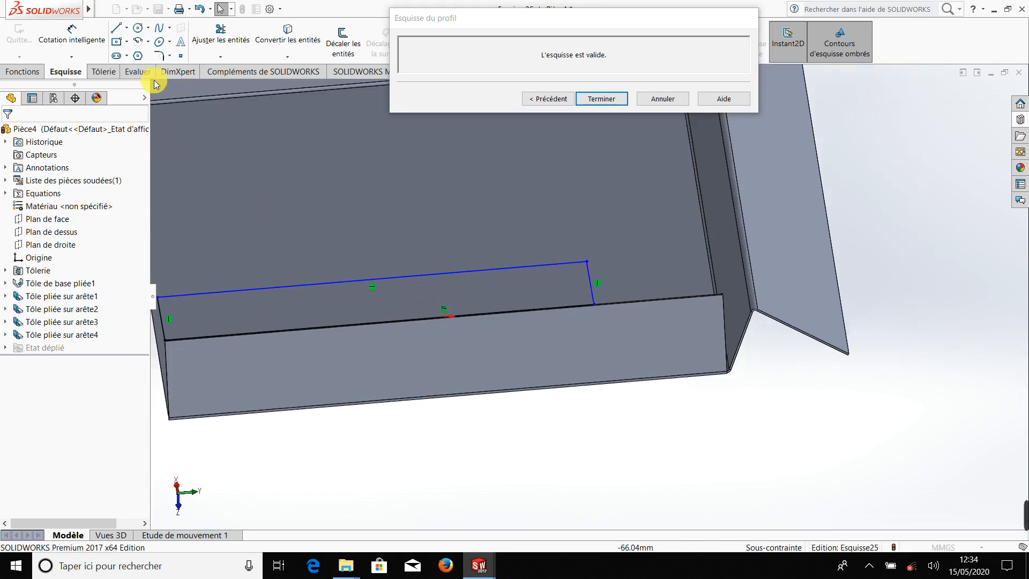
# Dimension the distance between the profile's shortened end edge and the side flange's corner as 35 mm.
pyautogui.click(117, 29)
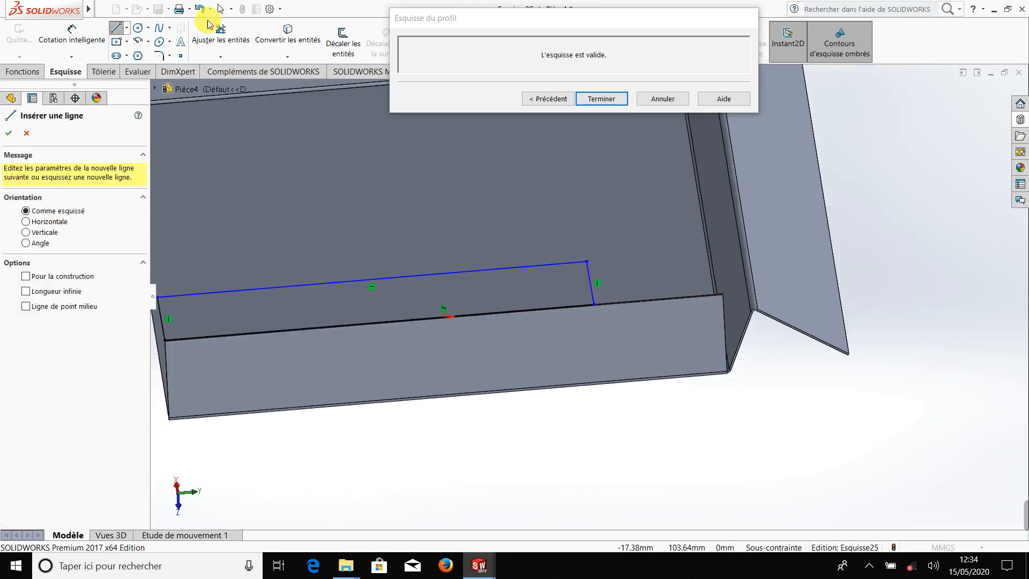
pyautogui.click(92, 30)
pyautogui.scroll(-2, 603, 325)
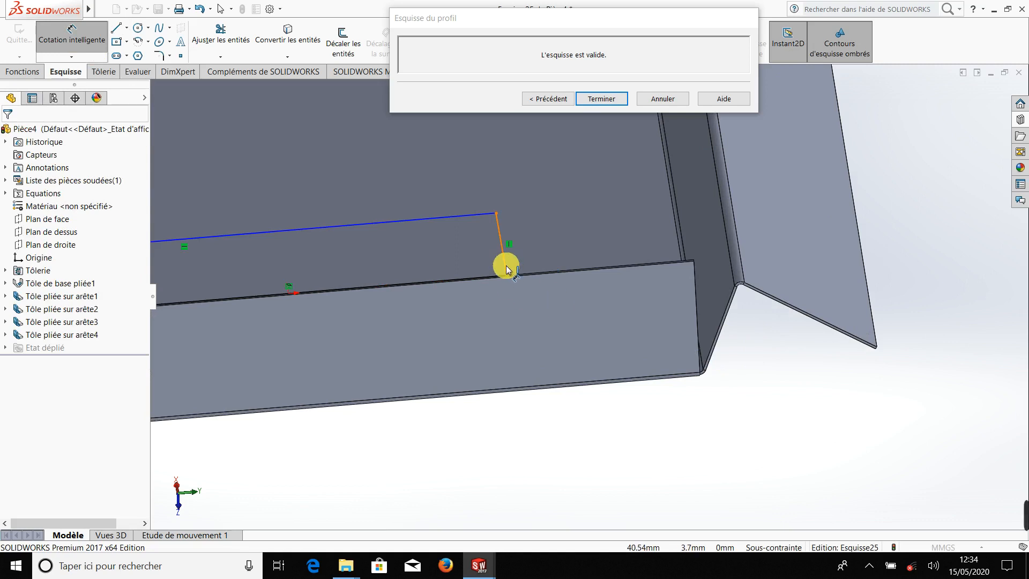
pyautogui.click(506, 267)
pyautogui.scroll(-3, 691, 266)
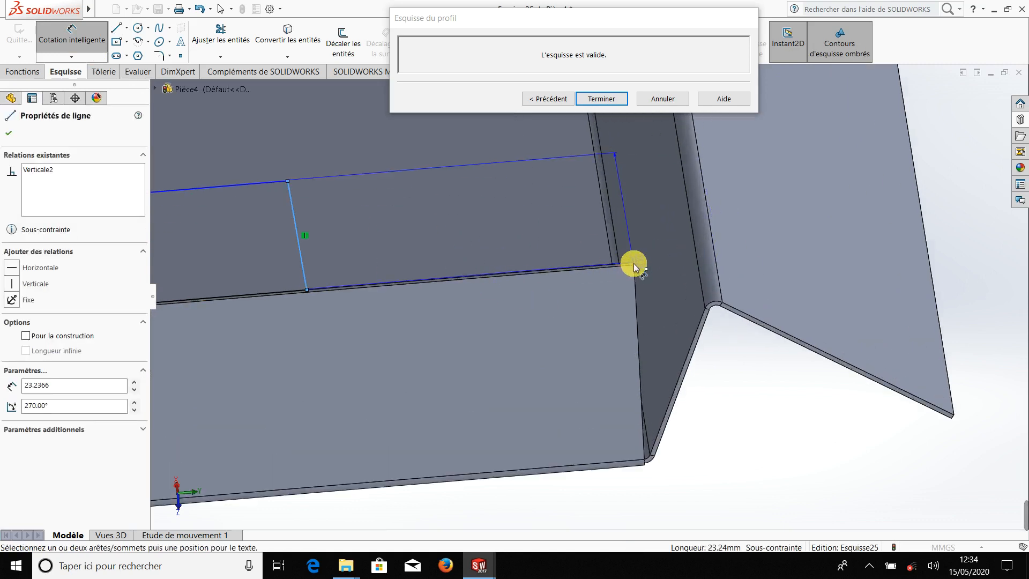
pyautogui.click(634, 265)
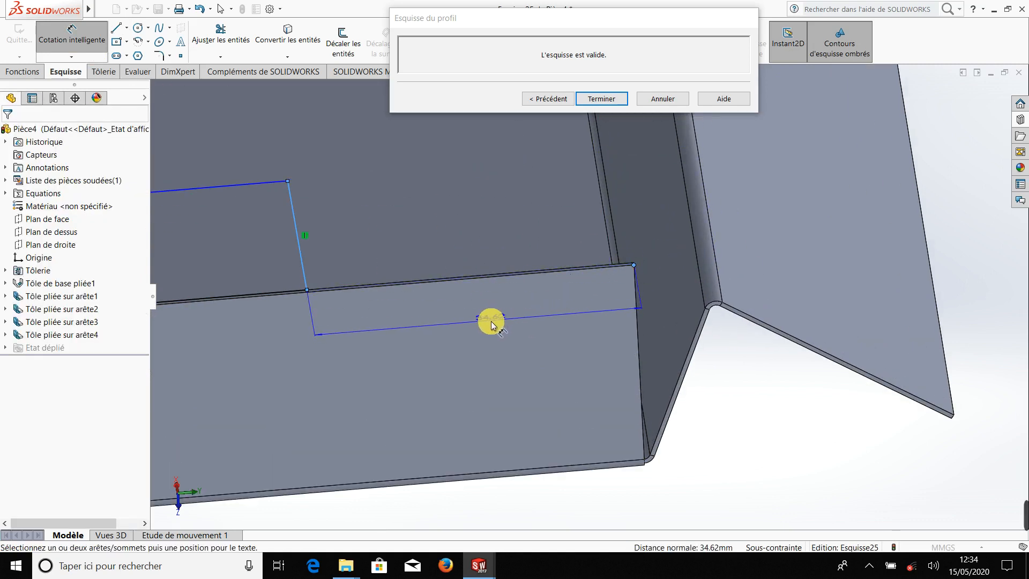
pyautogui.click(481, 320)
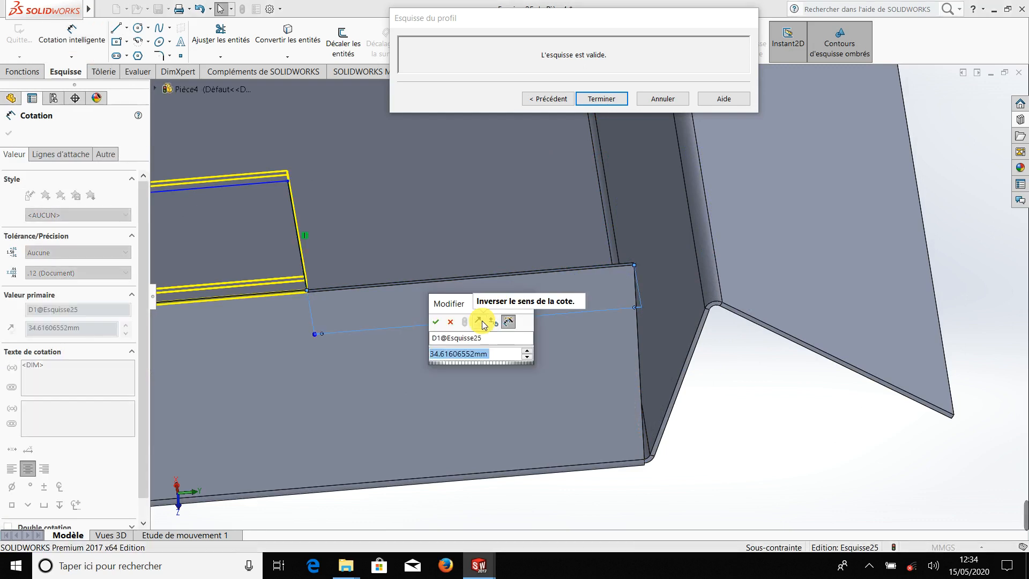
pyautogui.write('35')
pyautogui.press('Return')
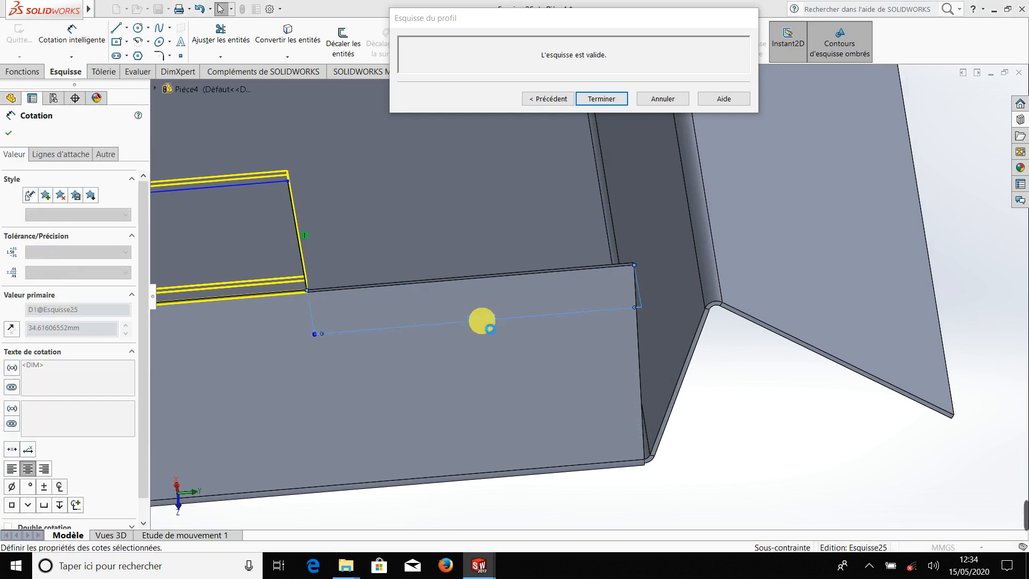
pyautogui.click(753, 496)
pyautogui.scroll(6, 536, 440)
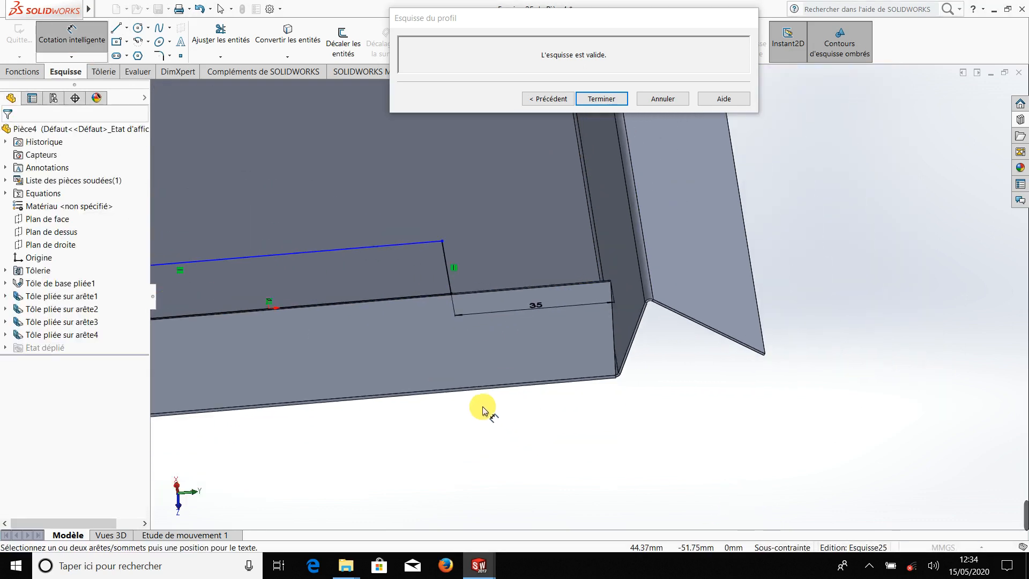
# Draw a diagonal line across the shortened end's outer corner, leaving about 14.3 mm of end edge, and trim the corner off.
pyautogui.click(116, 29)
pyautogui.scroll(-2, 468, 290)
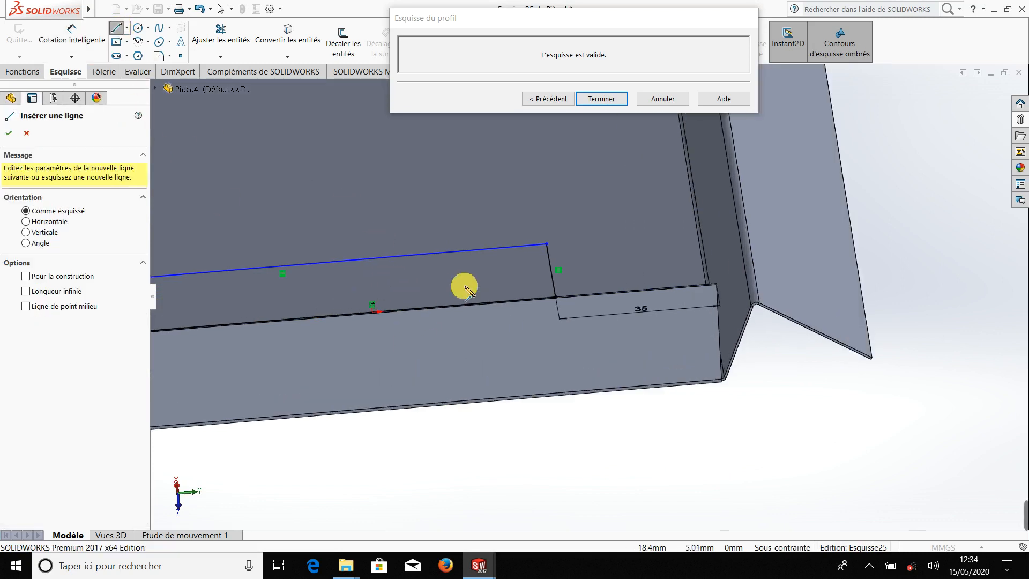
pyautogui.moveTo(552, 268); pyautogui.dragTo(486, 255)
pyautogui.press('Escape')
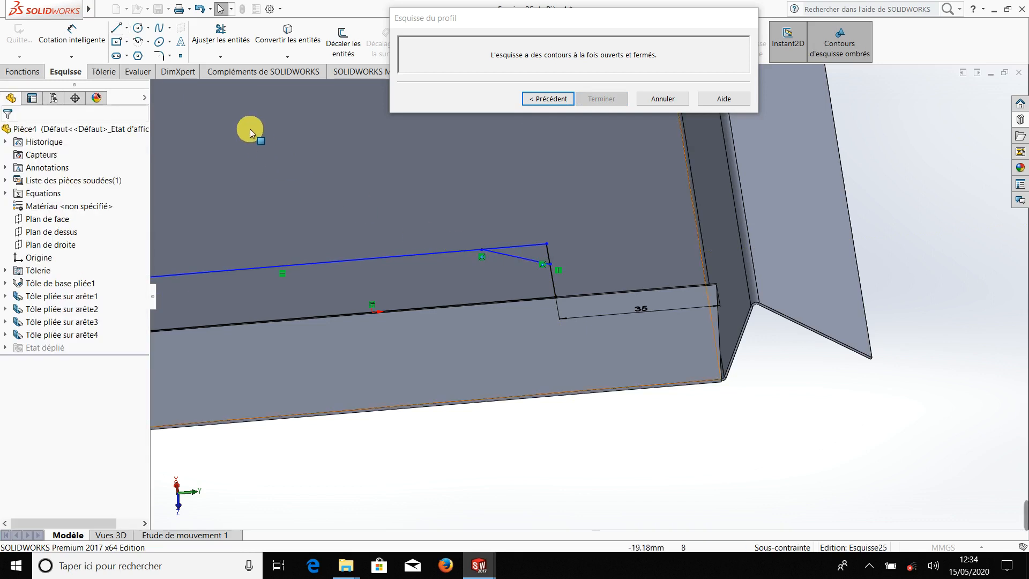
pyautogui.click(221, 33)
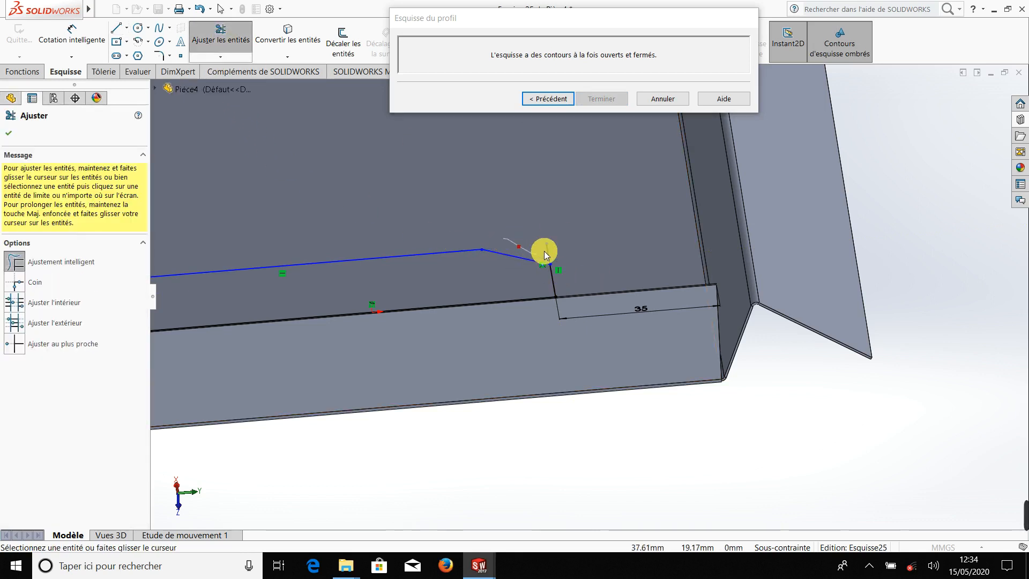
pyautogui.moveTo(545, 251); pyautogui.dragTo(599, 432)
# Dimension the remaining end edge below the diagonal as 10 mm.
pyautogui.moveTo(609, 477); pyautogui.dragTo(558, 311, button='right')
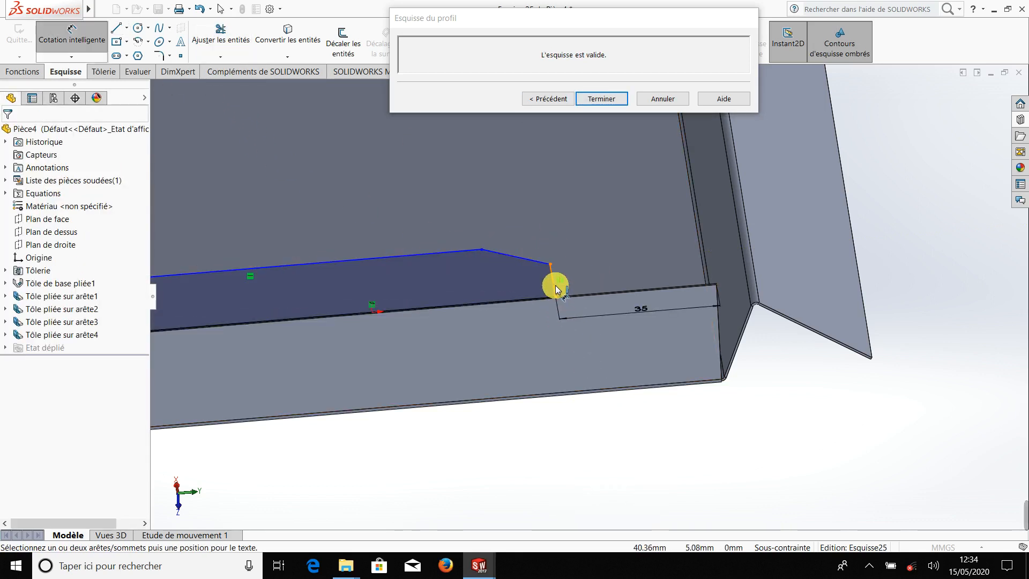
pyautogui.click(554, 283)
pyautogui.click(604, 236)
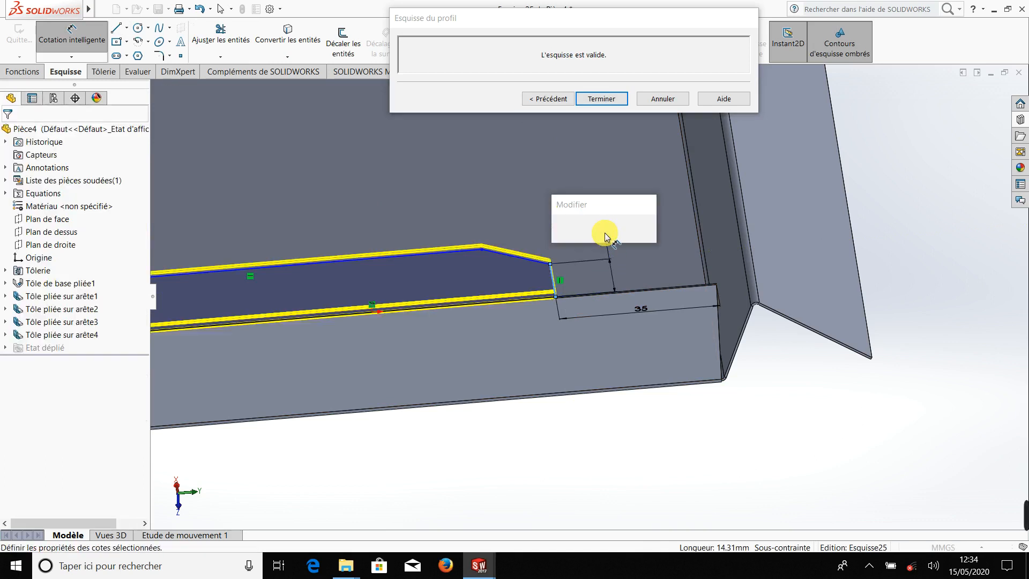
pyautogui.click(605, 236)
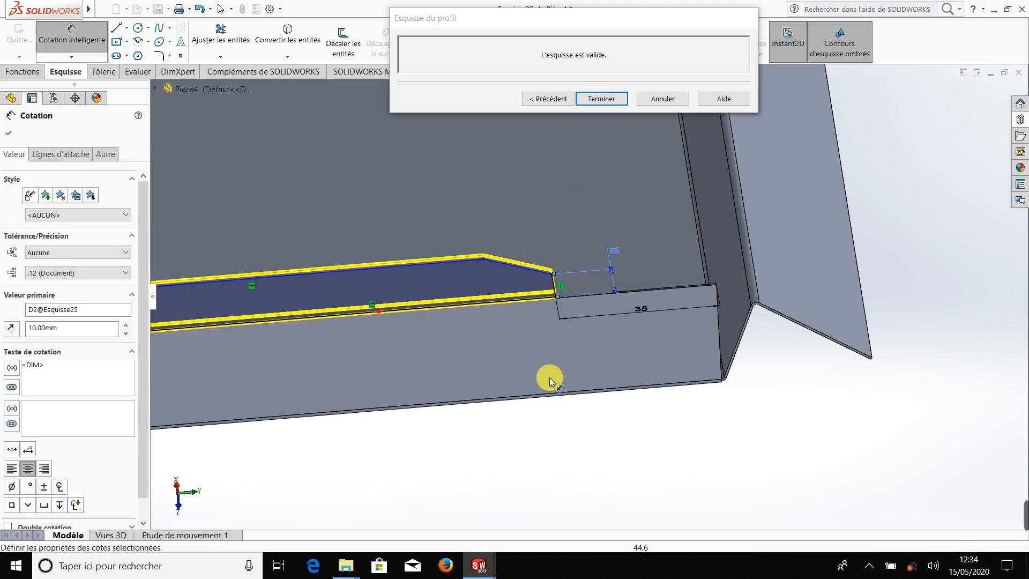
pyautogui.click(501, 478)
# Finish the profile sketch and create the inward edge flange with the shortened, bevelled outline.
pyautogui.scroll(5, 471, 472)
pyautogui.moveTo(461, 462)
pyautogui.mouseDown(button='middle')
pyautogui.moveTo(480, 478)
pyautogui.moveTo(488, 466)
pyautogui.mouseUp(button='middle')
pyautogui.click(585, 101)
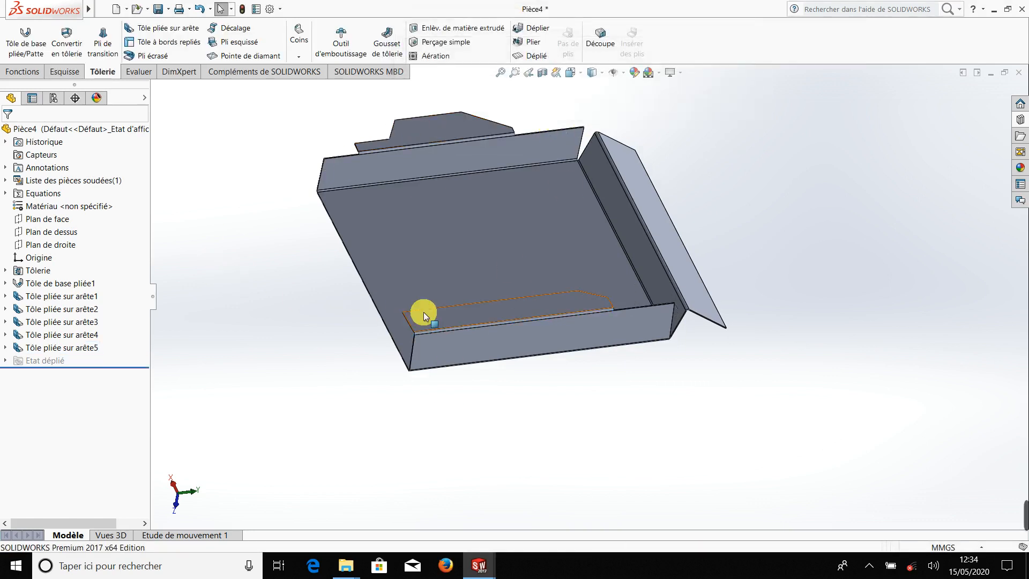
# Examine the new flange, then flatten the part twice to view its flat pattern, folding it back each time.
pyautogui.moveTo(423, 316); pyautogui.dragTo(452, 267, button='middle')
pyautogui.scroll(-4, 728, 273)
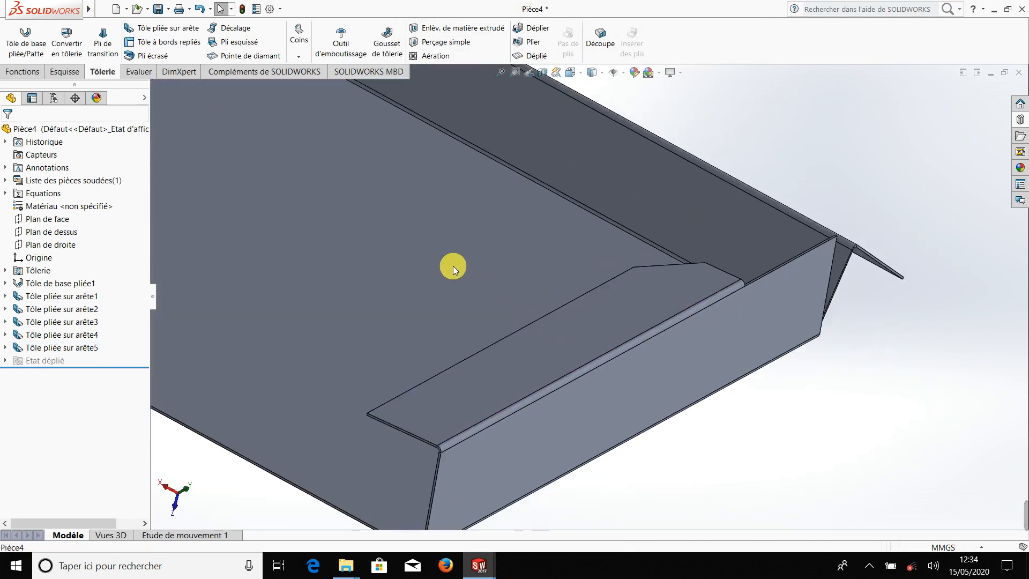
pyautogui.click(536, 56)
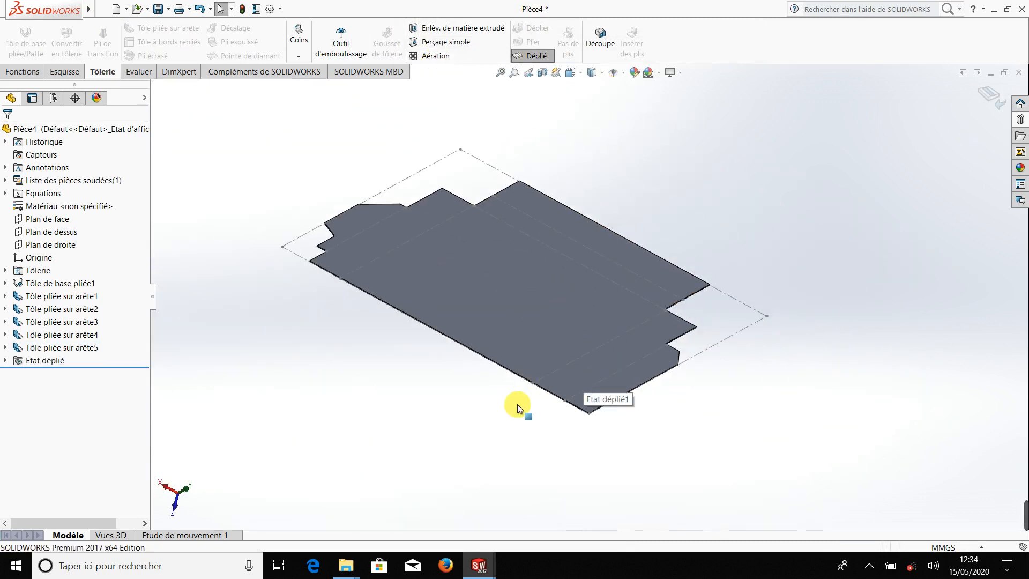
pyautogui.moveTo(518, 406); pyautogui.dragTo(538, 475, button='middle')
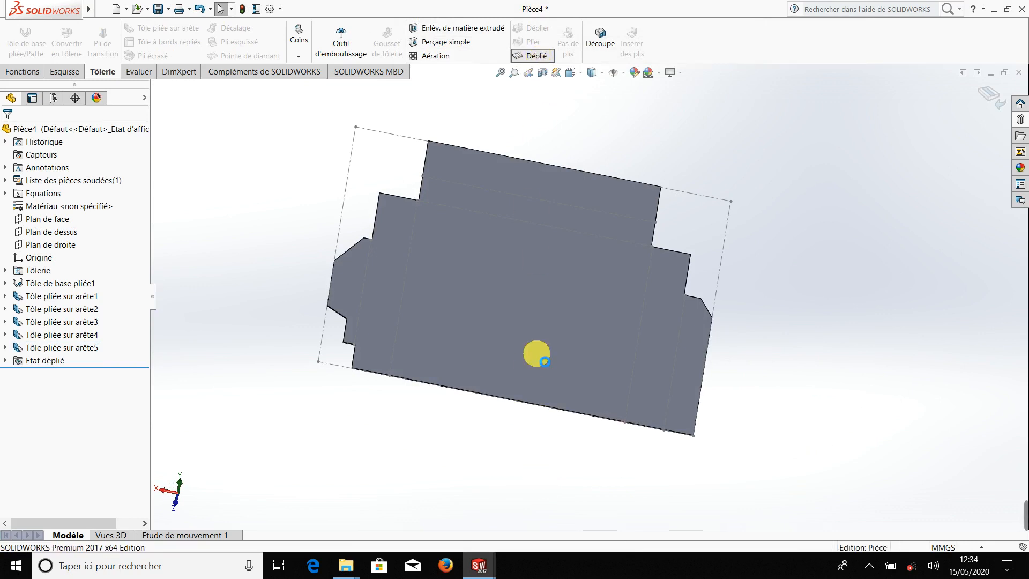
pyautogui.moveTo(544, 361); pyautogui.dragTo(484, 394, button='middle')
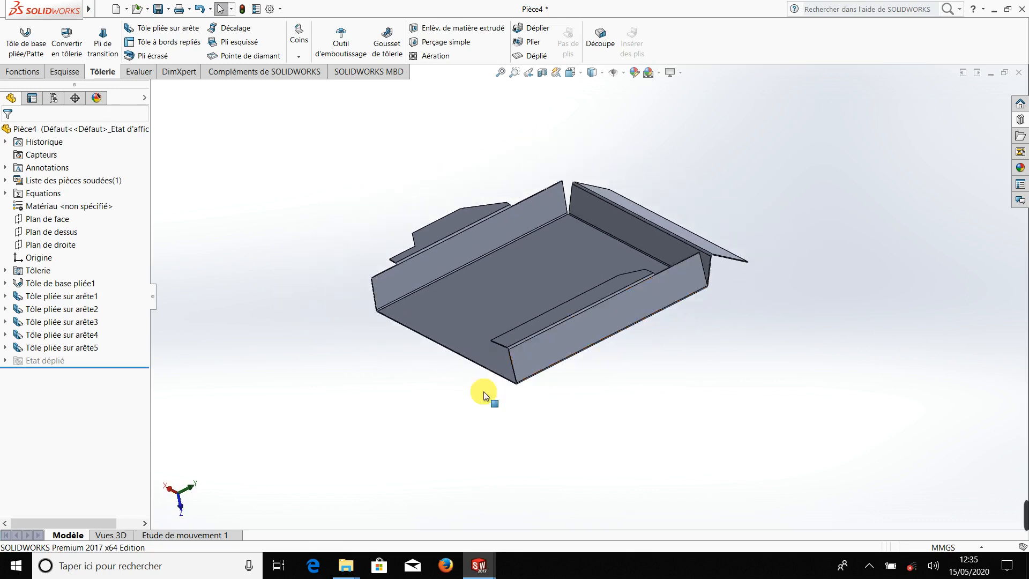
pyautogui.scroll(-10, 490, 301)
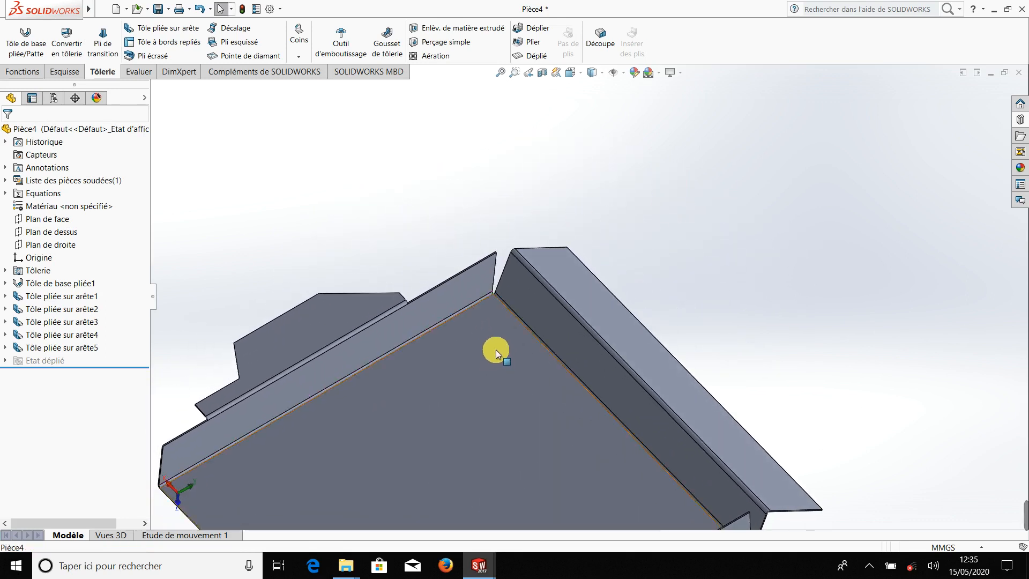
pyautogui.click(537, 56)
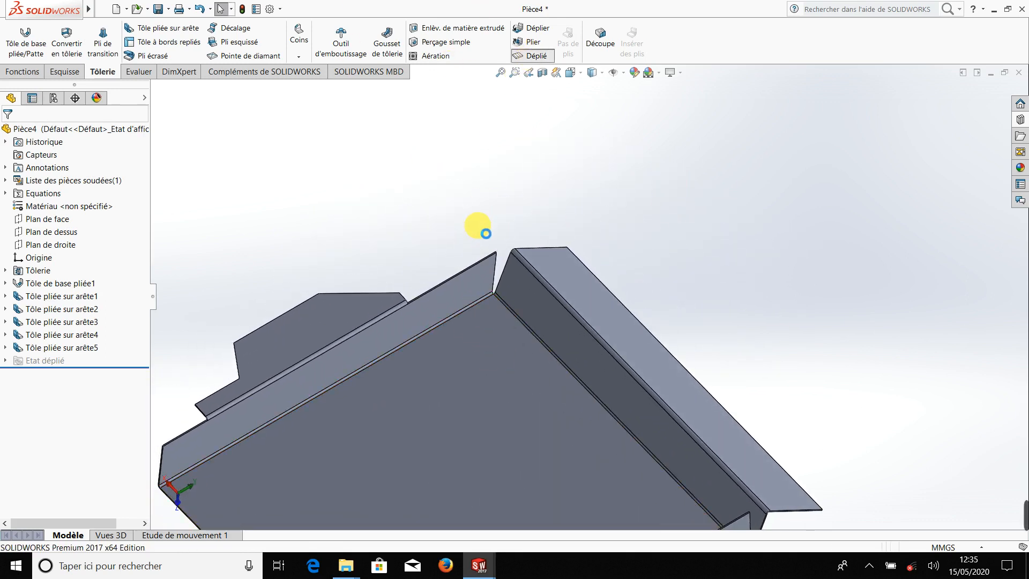
pyautogui.moveTo(467, 223)
pyautogui.mouseDown(button='middle')
pyautogui.moveTo(454, 251)
pyautogui.moveTo(529, 183)
pyautogui.moveTo(466, 223)
pyautogui.mouseUp(button='middle')
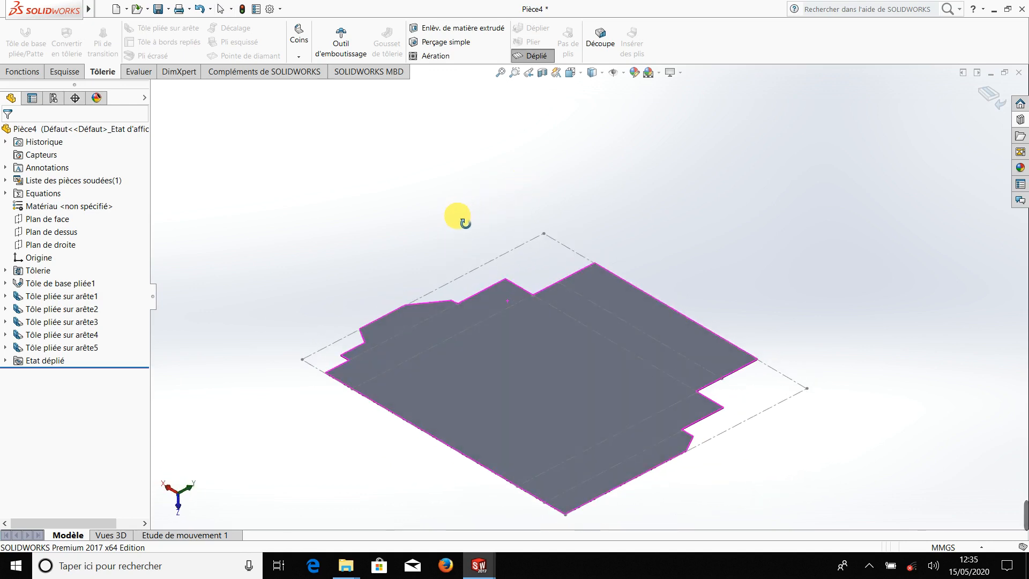
pyautogui.click(543, 58)
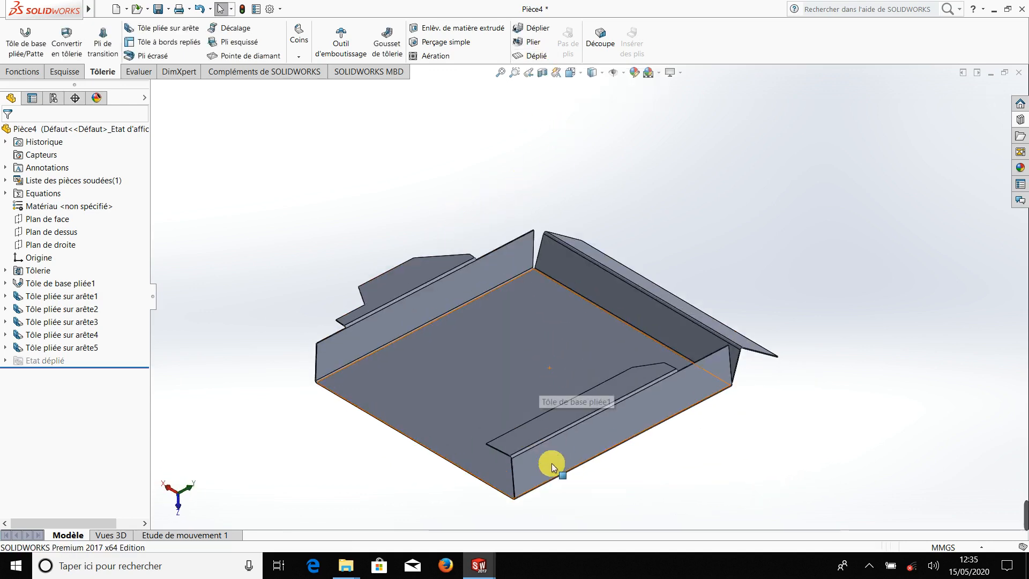
# Examine the folded part from several sides, comparing the two inward flanges and the stepped flange's bend up close.
pyautogui.moveTo(552, 464); pyautogui.dragTo(584, 369, button='middle')
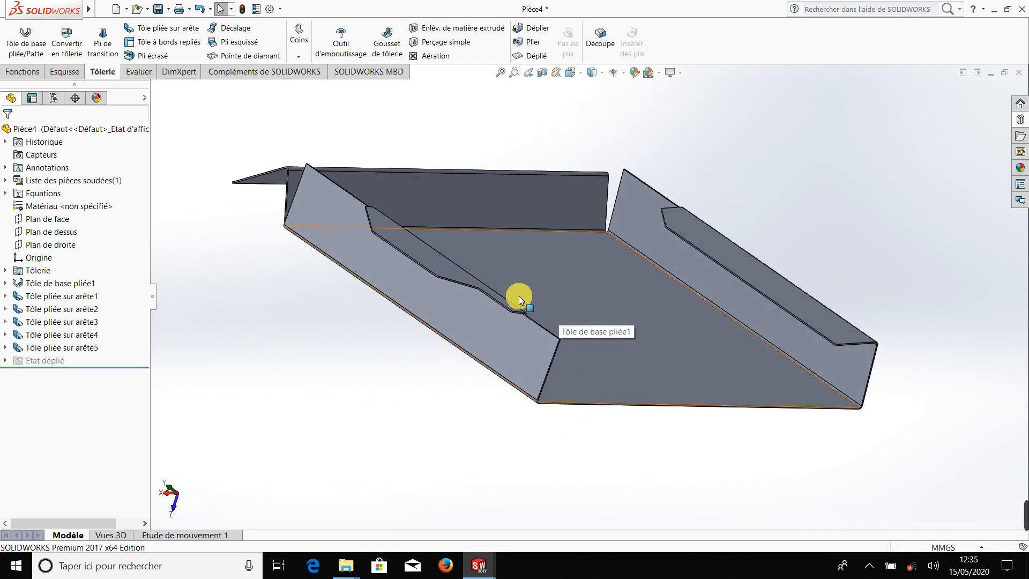
pyautogui.scroll(-3, 516, 310)
pyautogui.moveTo(515, 307); pyautogui.dragTo(587, 295, button='middle')
pyautogui.scroll(-2, 555, 298)
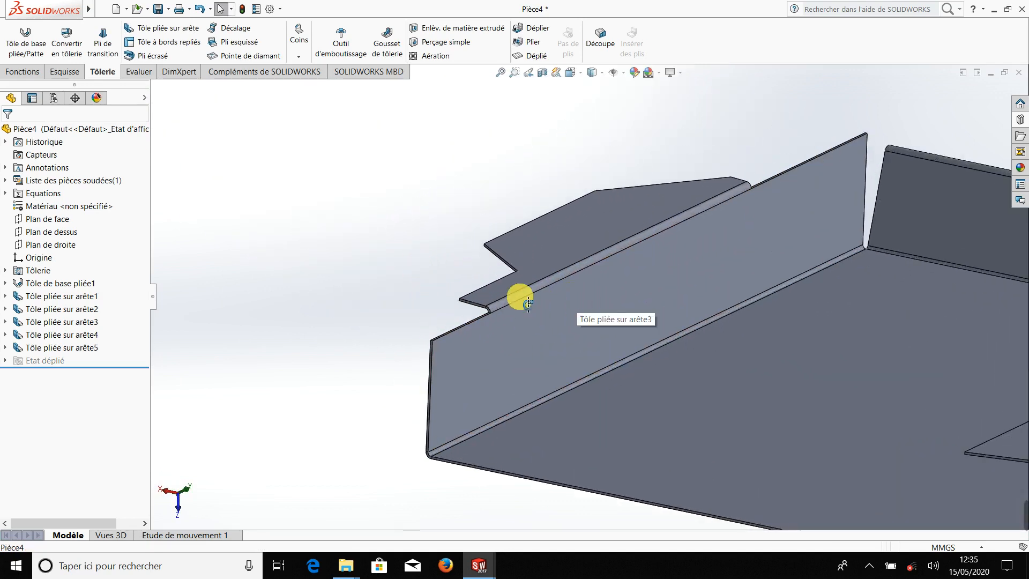
pyautogui.moveTo(521, 297); pyautogui.dragTo(616, 362, button='middle')
pyautogui.scroll(2, 609, 297)
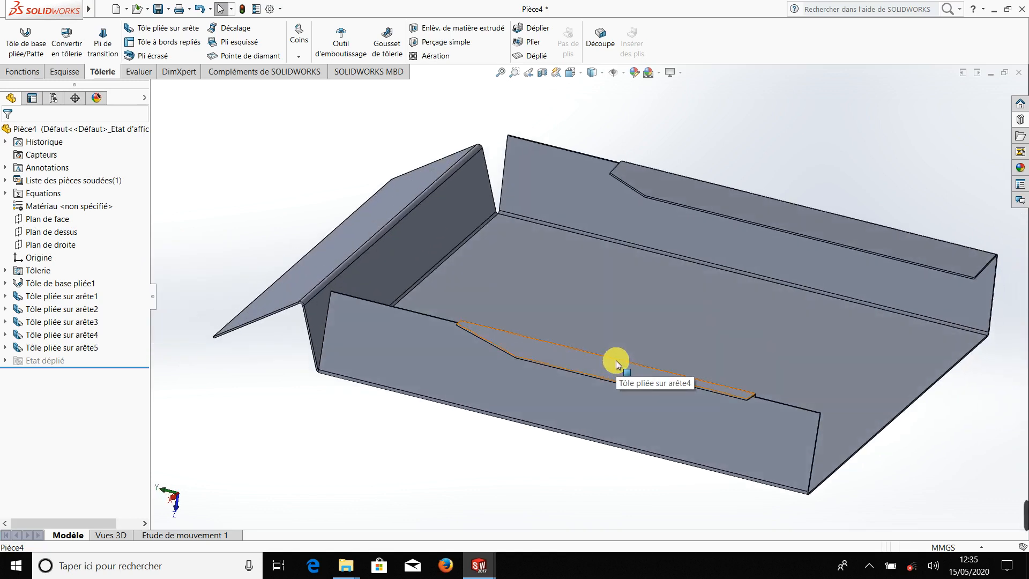
pyautogui.moveTo(515, 338); pyautogui.dragTo(542, 343, button='middle')
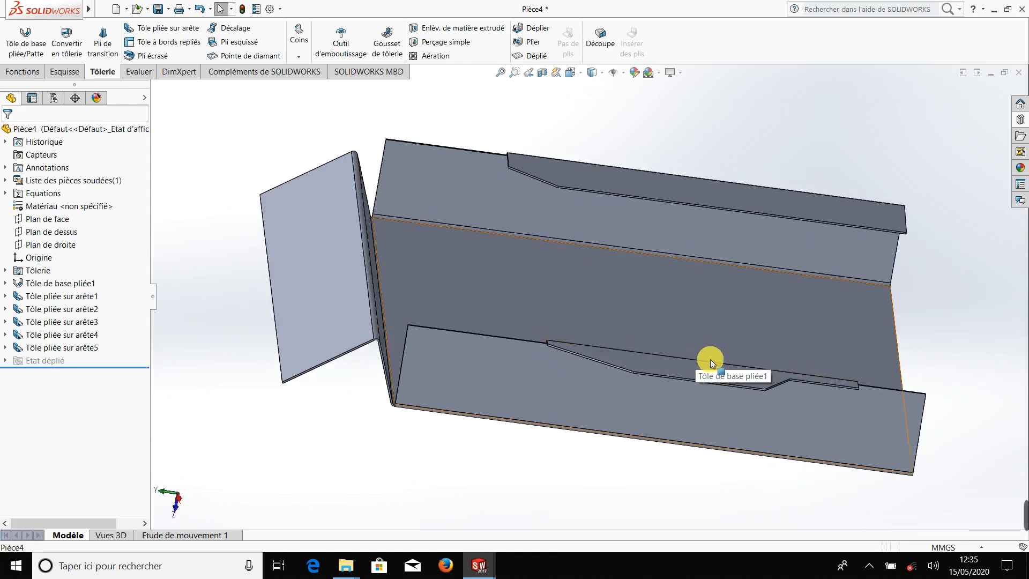
pyautogui.scroll(-2, 707, 363)
pyautogui.moveTo(665, 397); pyautogui.dragTo(696, 381, button='middle')
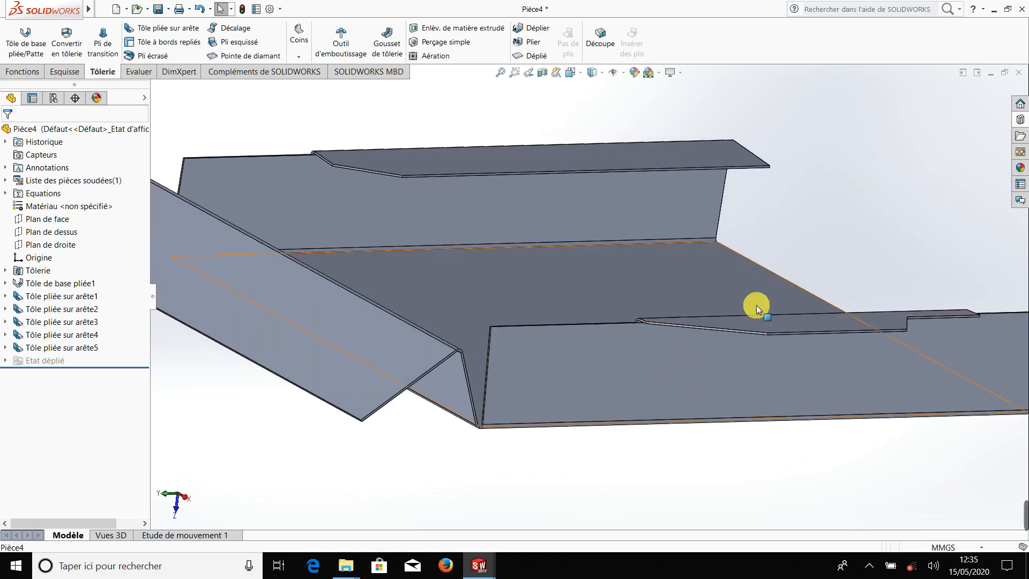
pyautogui.scroll(-3, 756, 306)
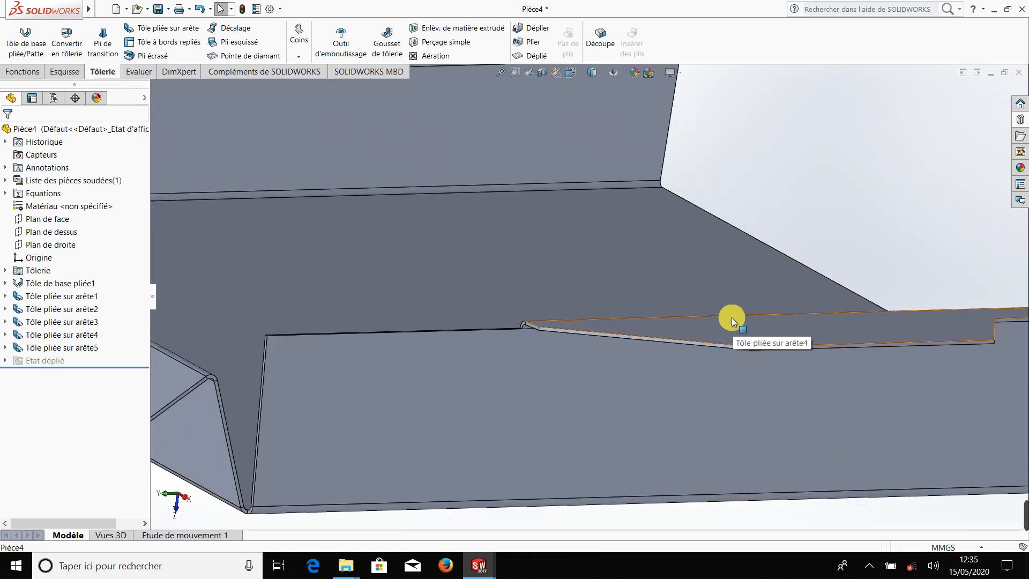
pyautogui.moveTo(650, 324)
pyautogui.mouseDown(button='middle')
pyautogui.moveTo(638, 307)
pyautogui.moveTo(653, 333)
pyautogui.mouseUp(button='middle')
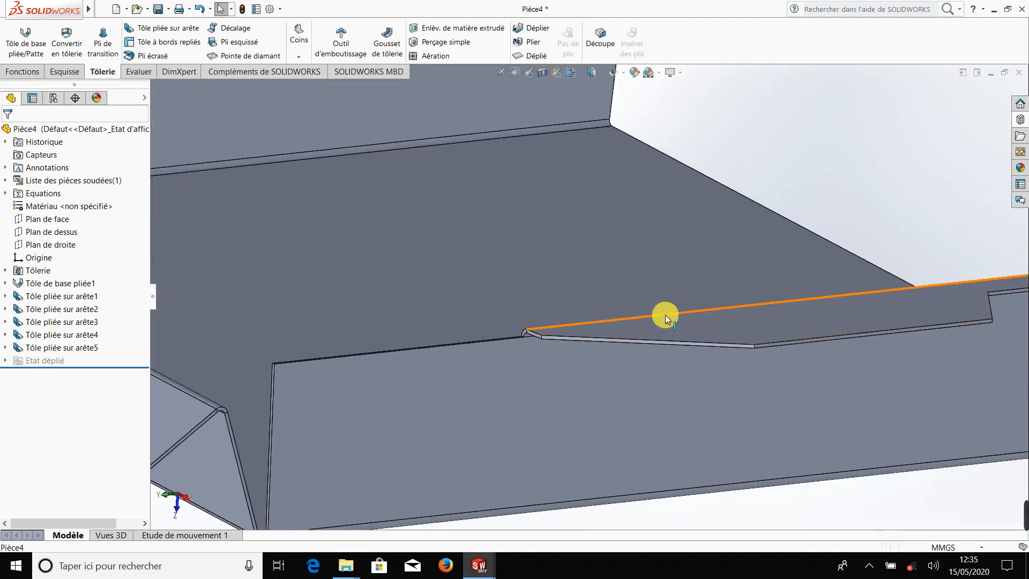